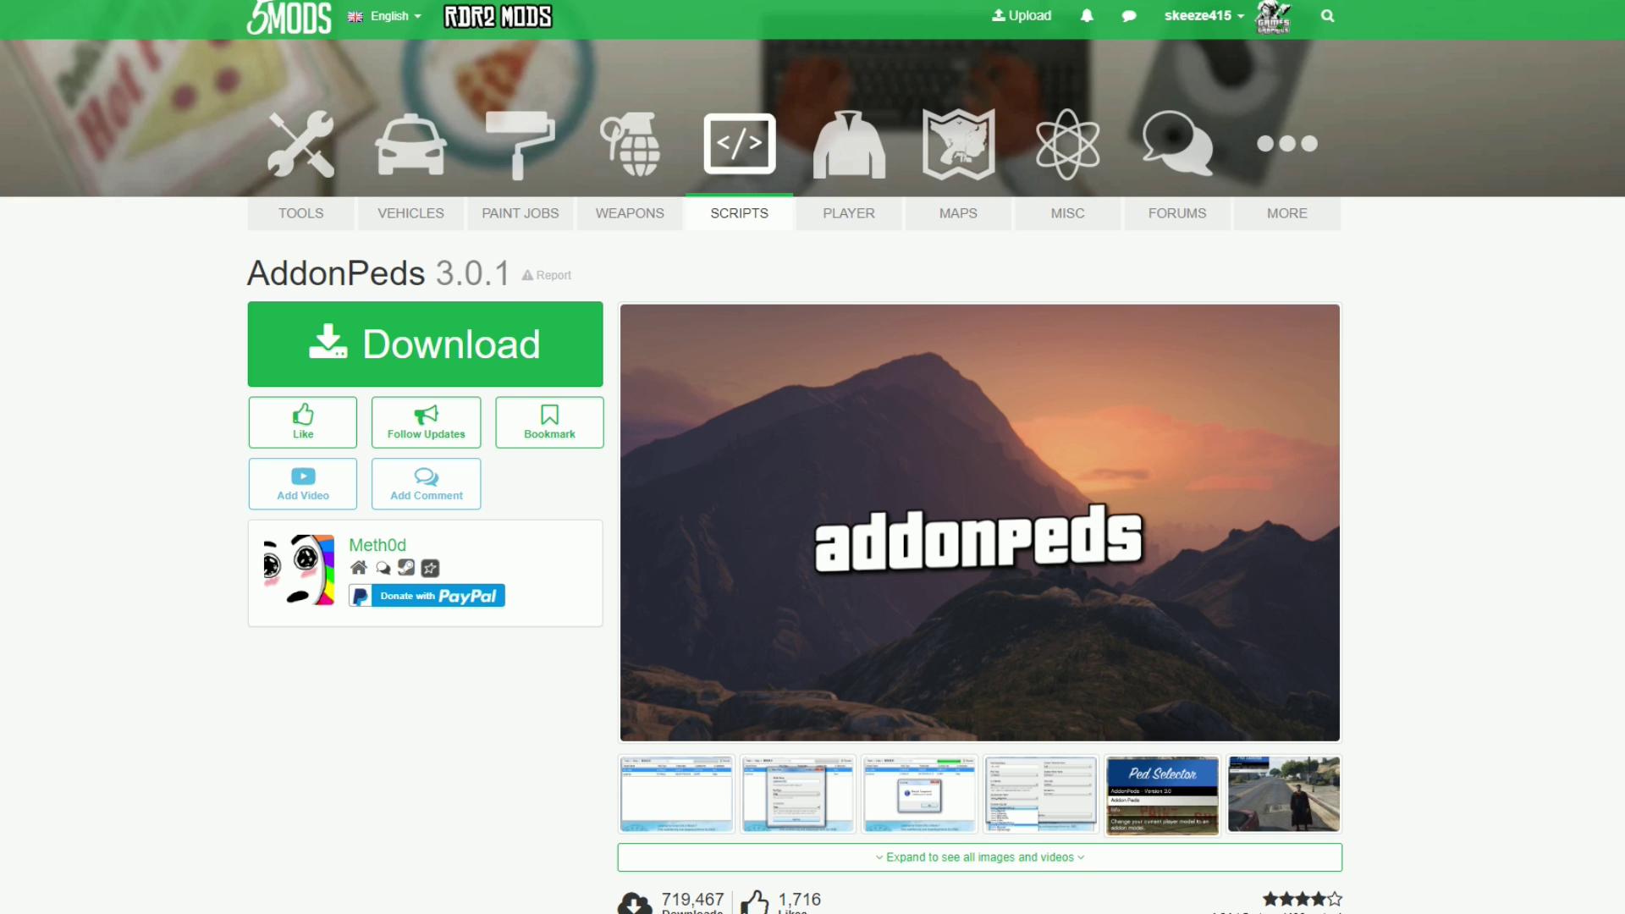
Review the AddonPeds 3.0.1 mod page for its available versions, description and list of requirements.
scroll(1408, 290, down, 7)
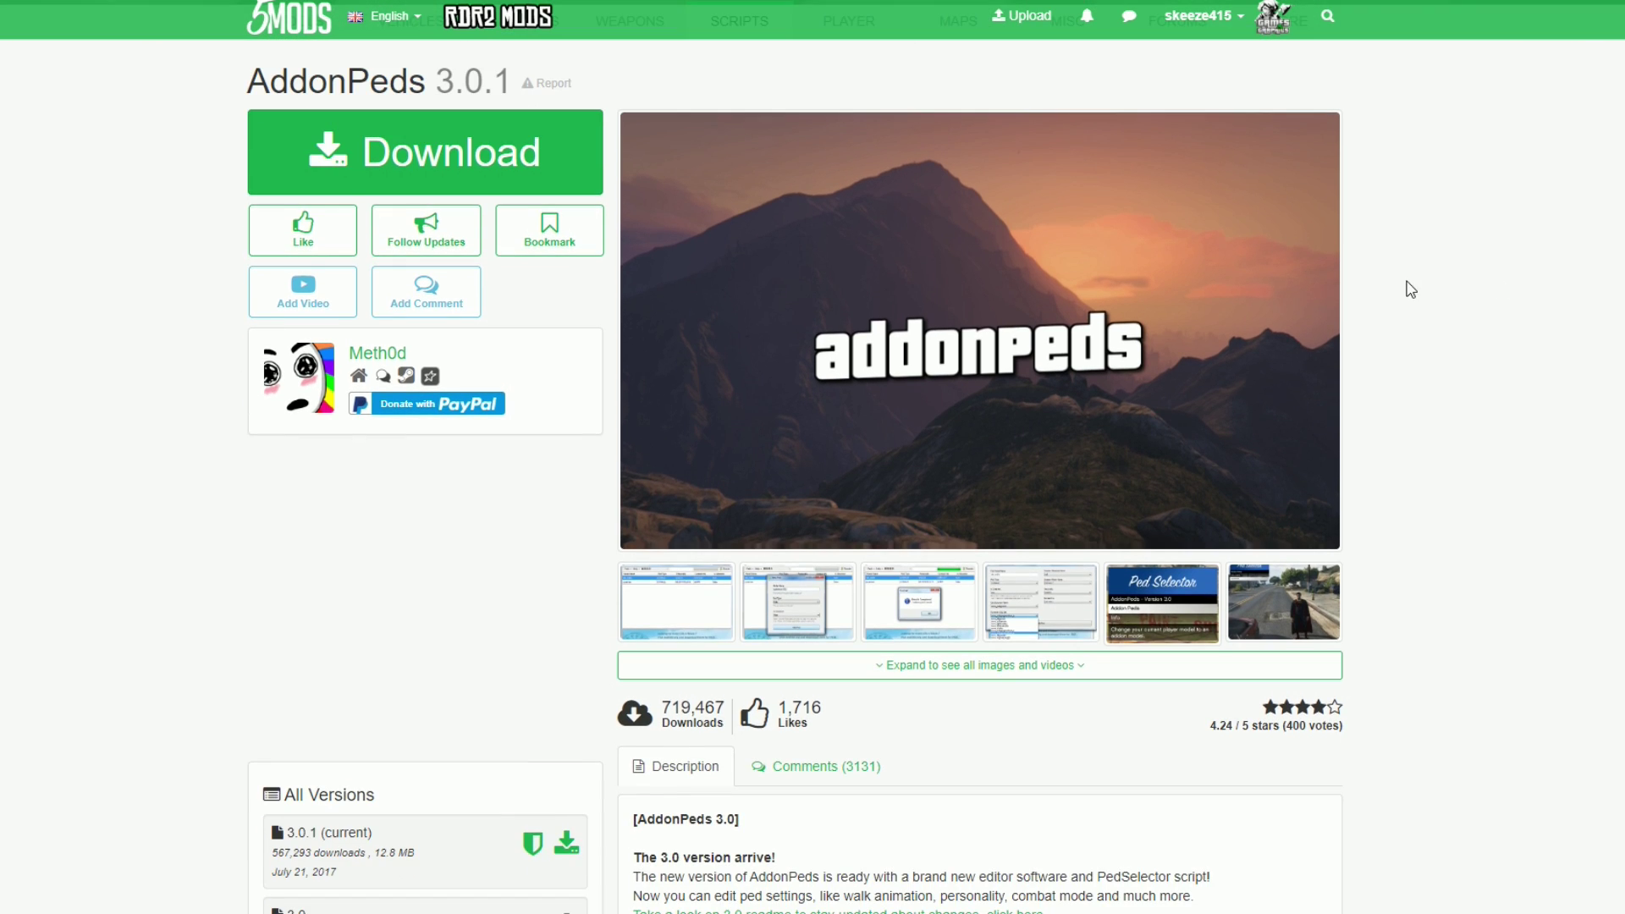
scroll(897, 372, down, 4)
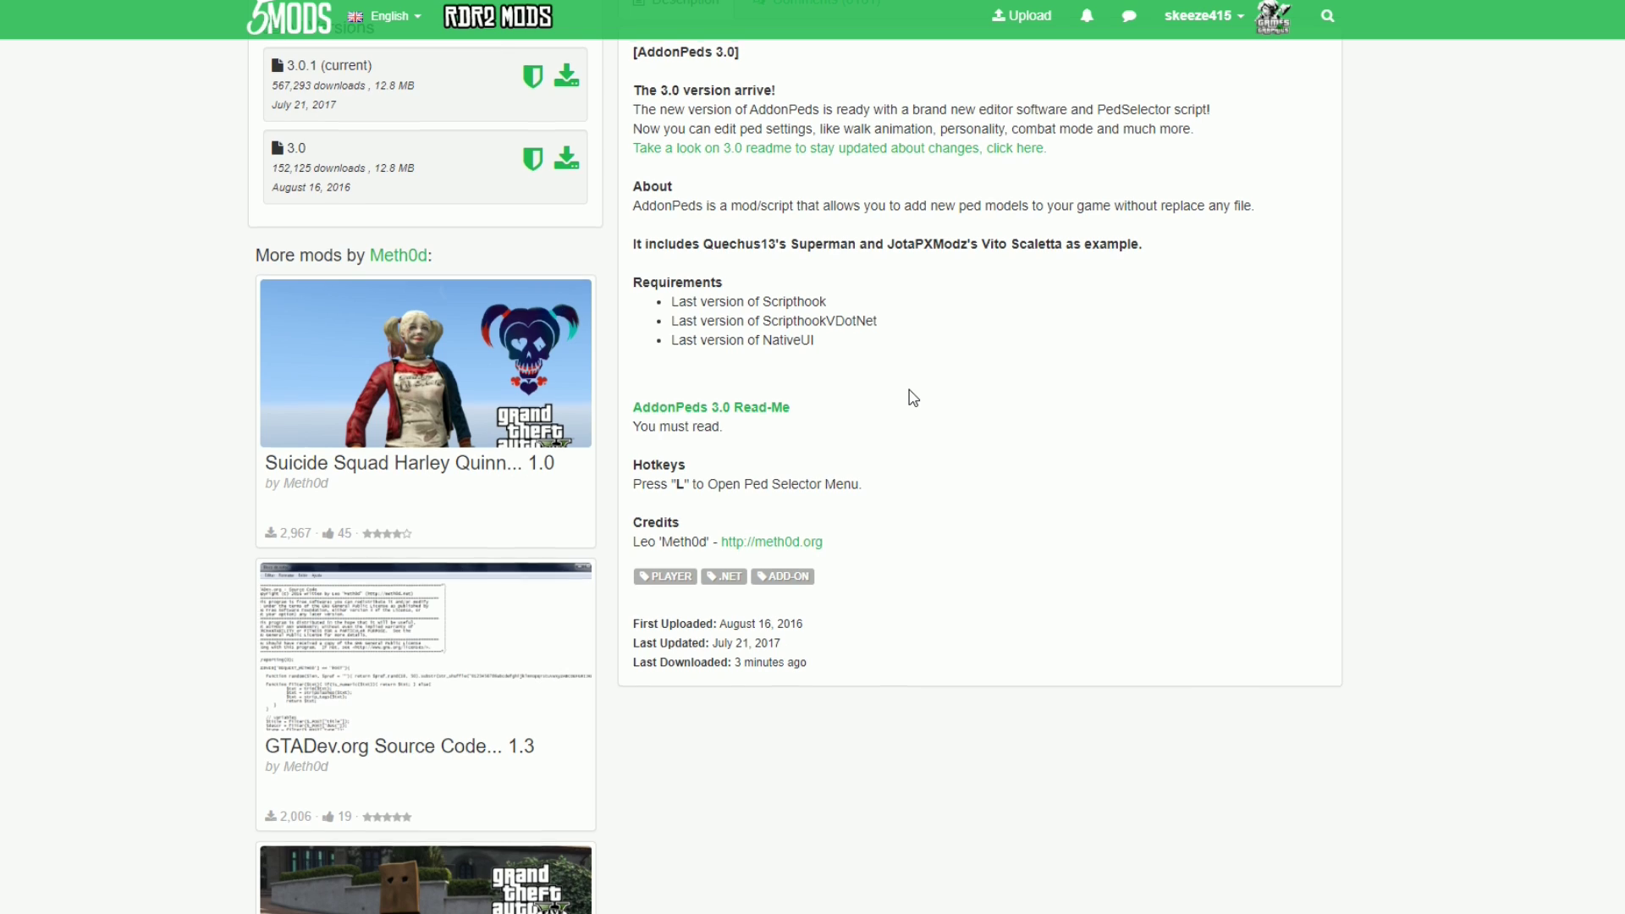
scroll(911, 393, up, 3)
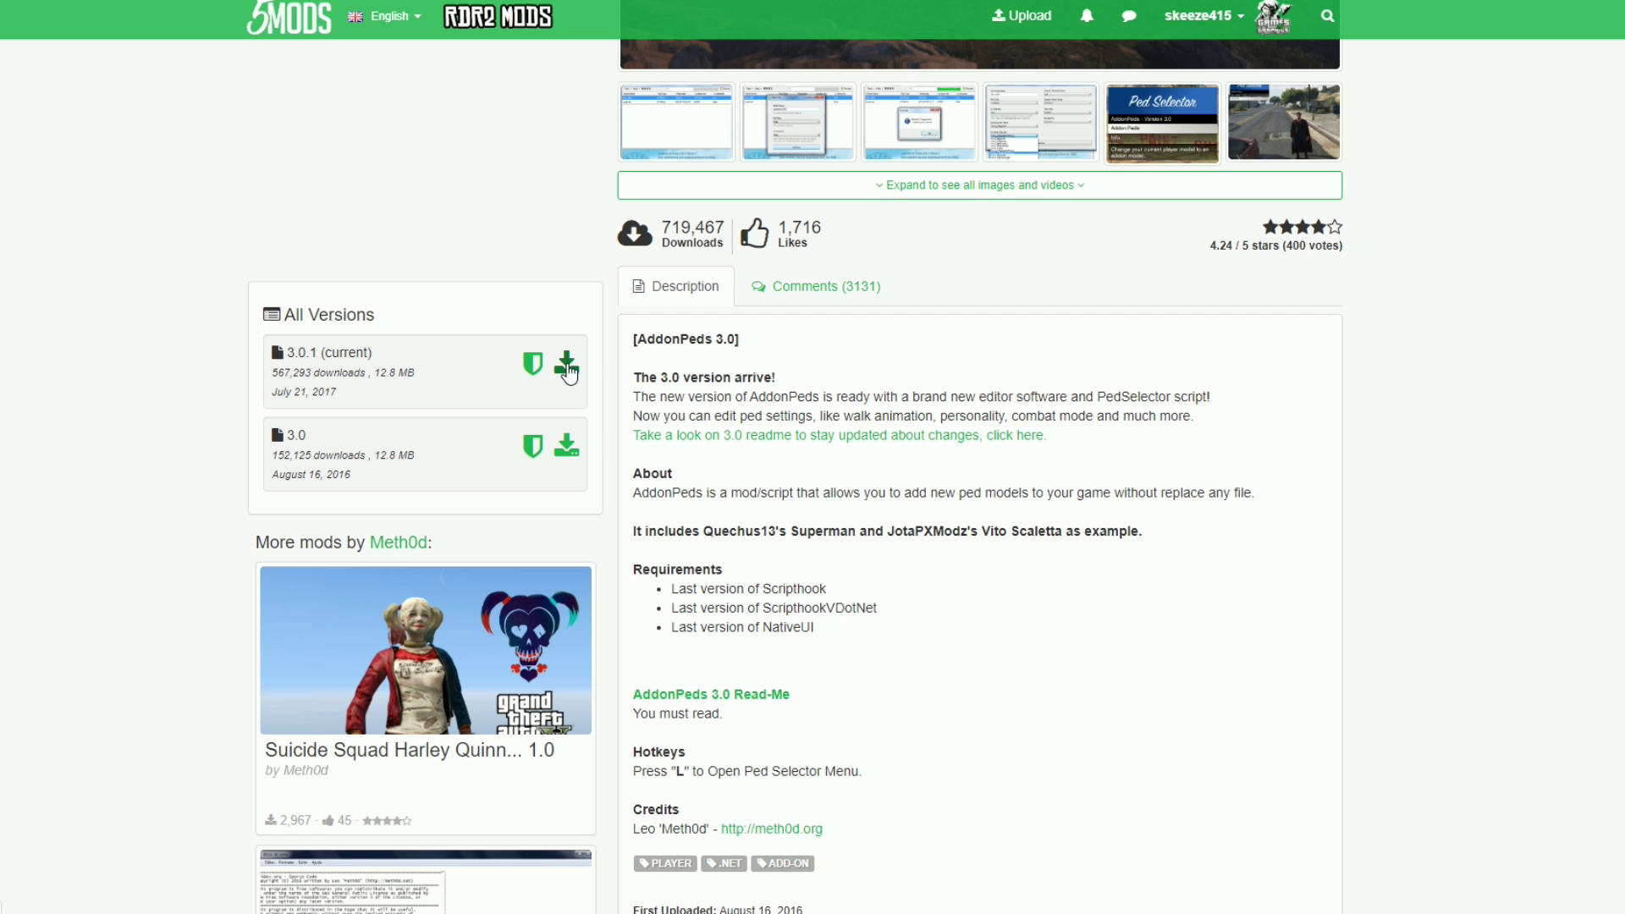
scroll(963, 669, up, 8)
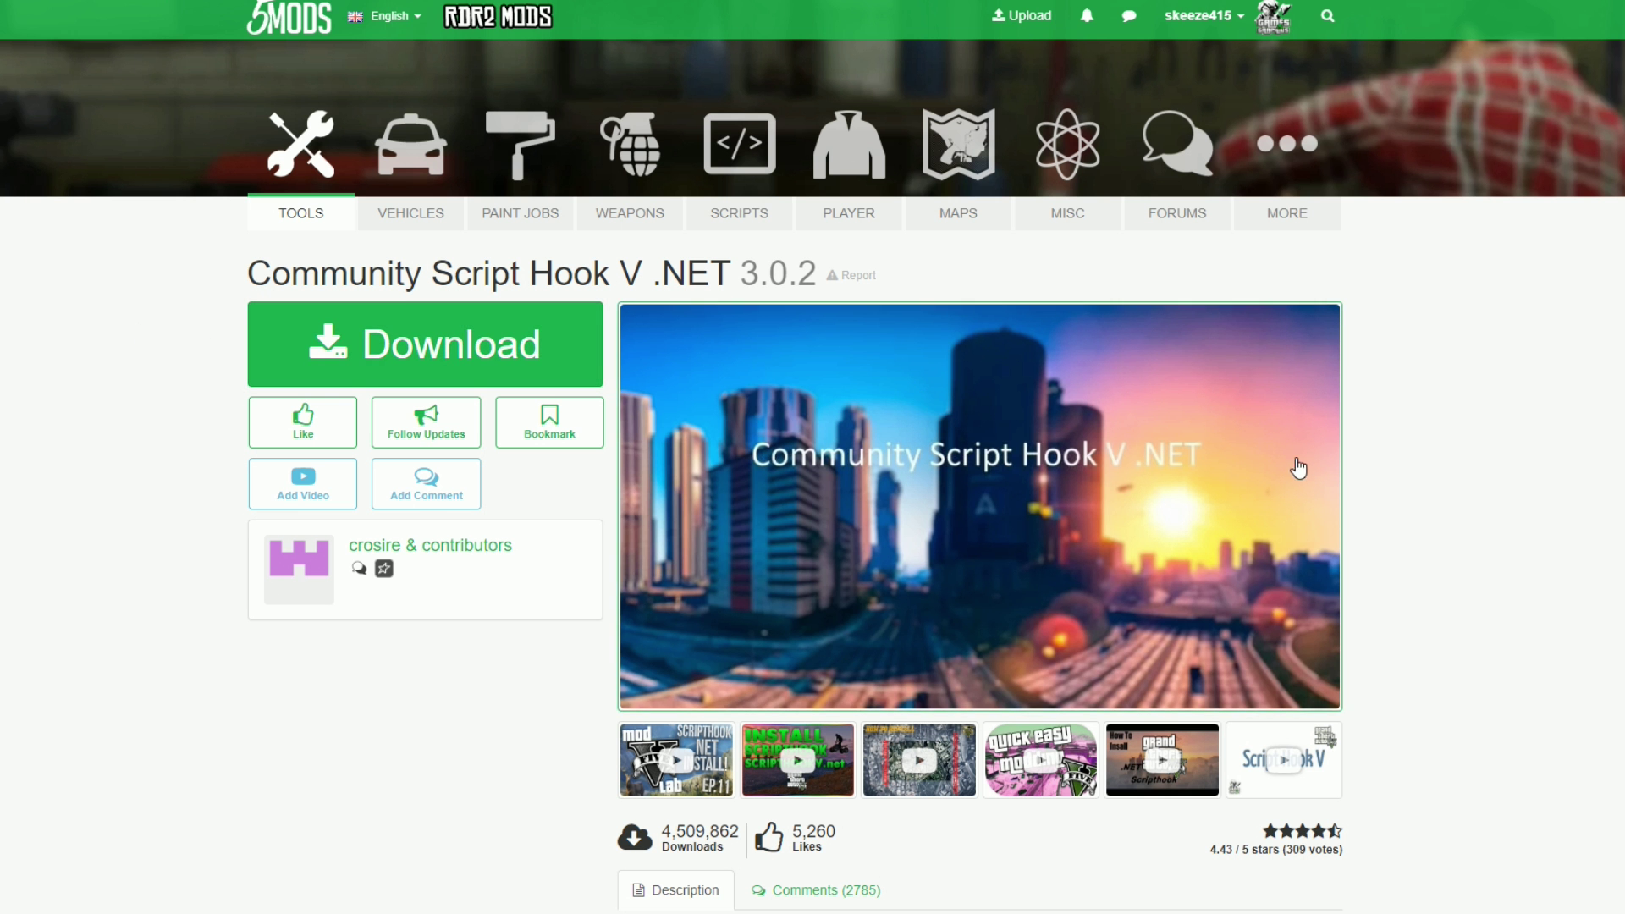
Open the download source for Community Script Hook V .NET 3.0.2 and review the ScriptHookVDotNet releases on GitHub.
scroll(1294, 469, down, 6)
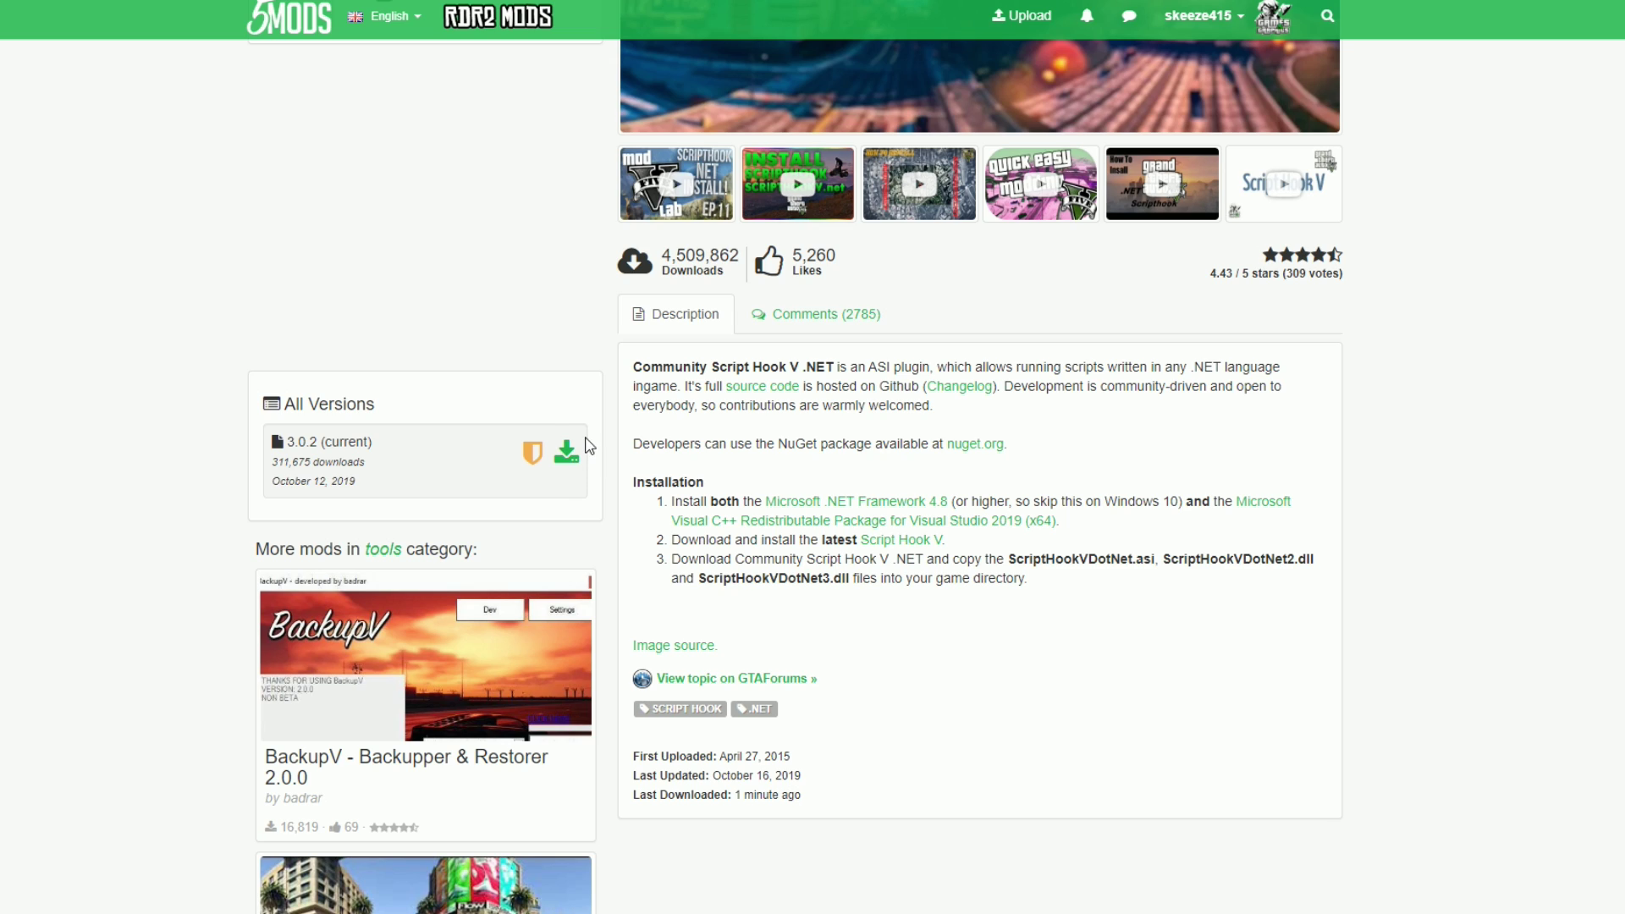
click(567, 466)
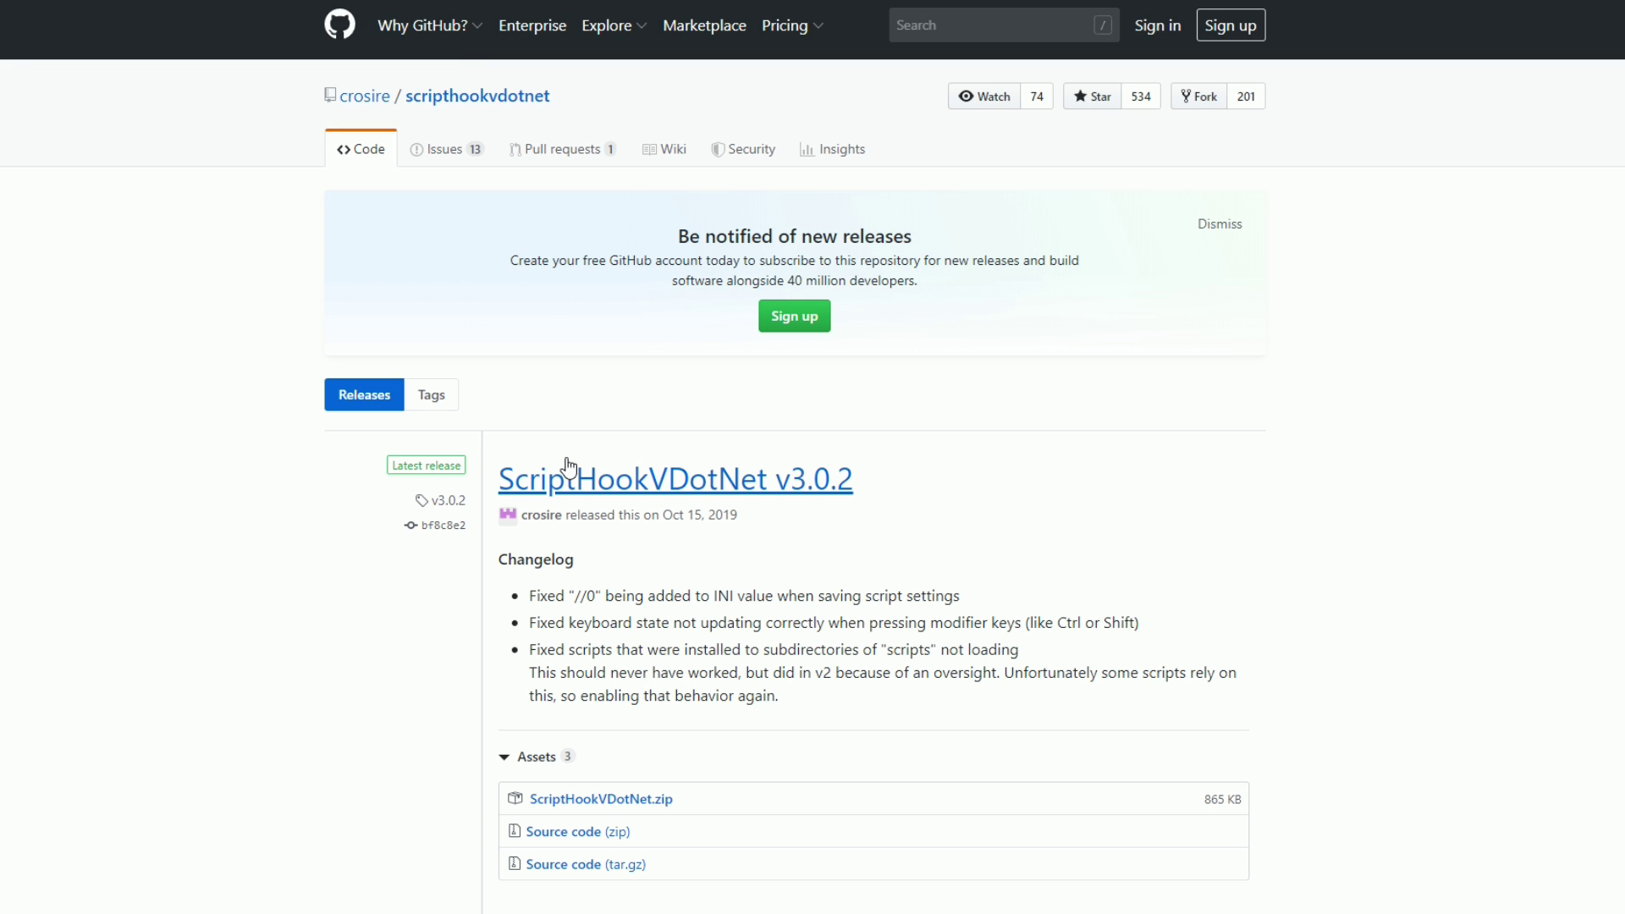
scroll(254, 532, down, 20)
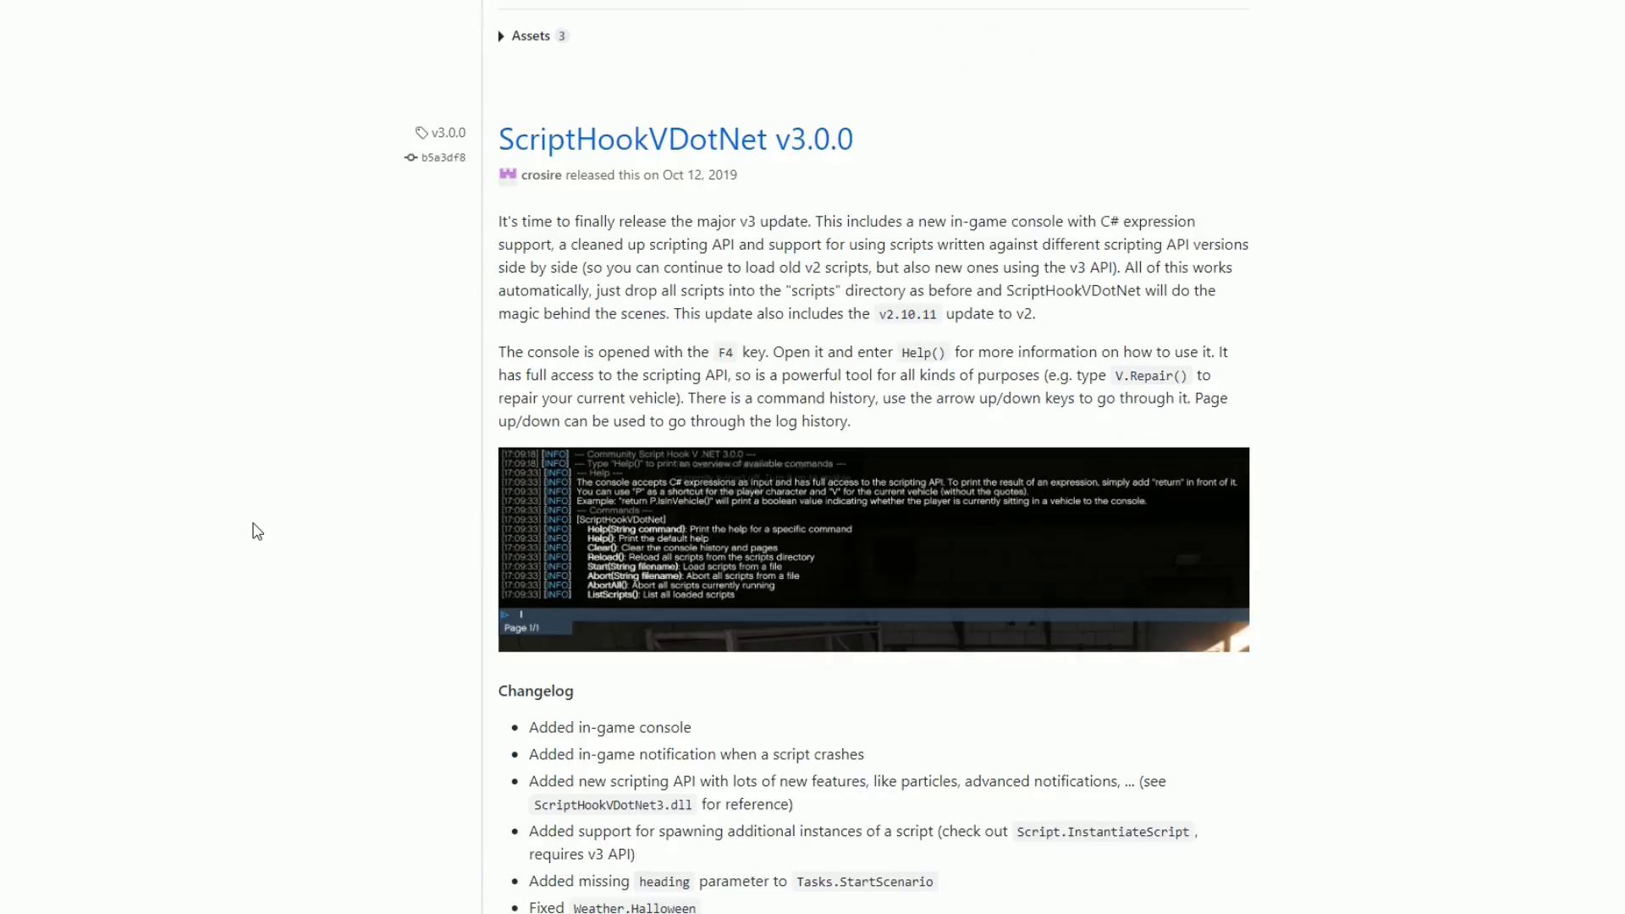
scroll(257, 535, up, 20)
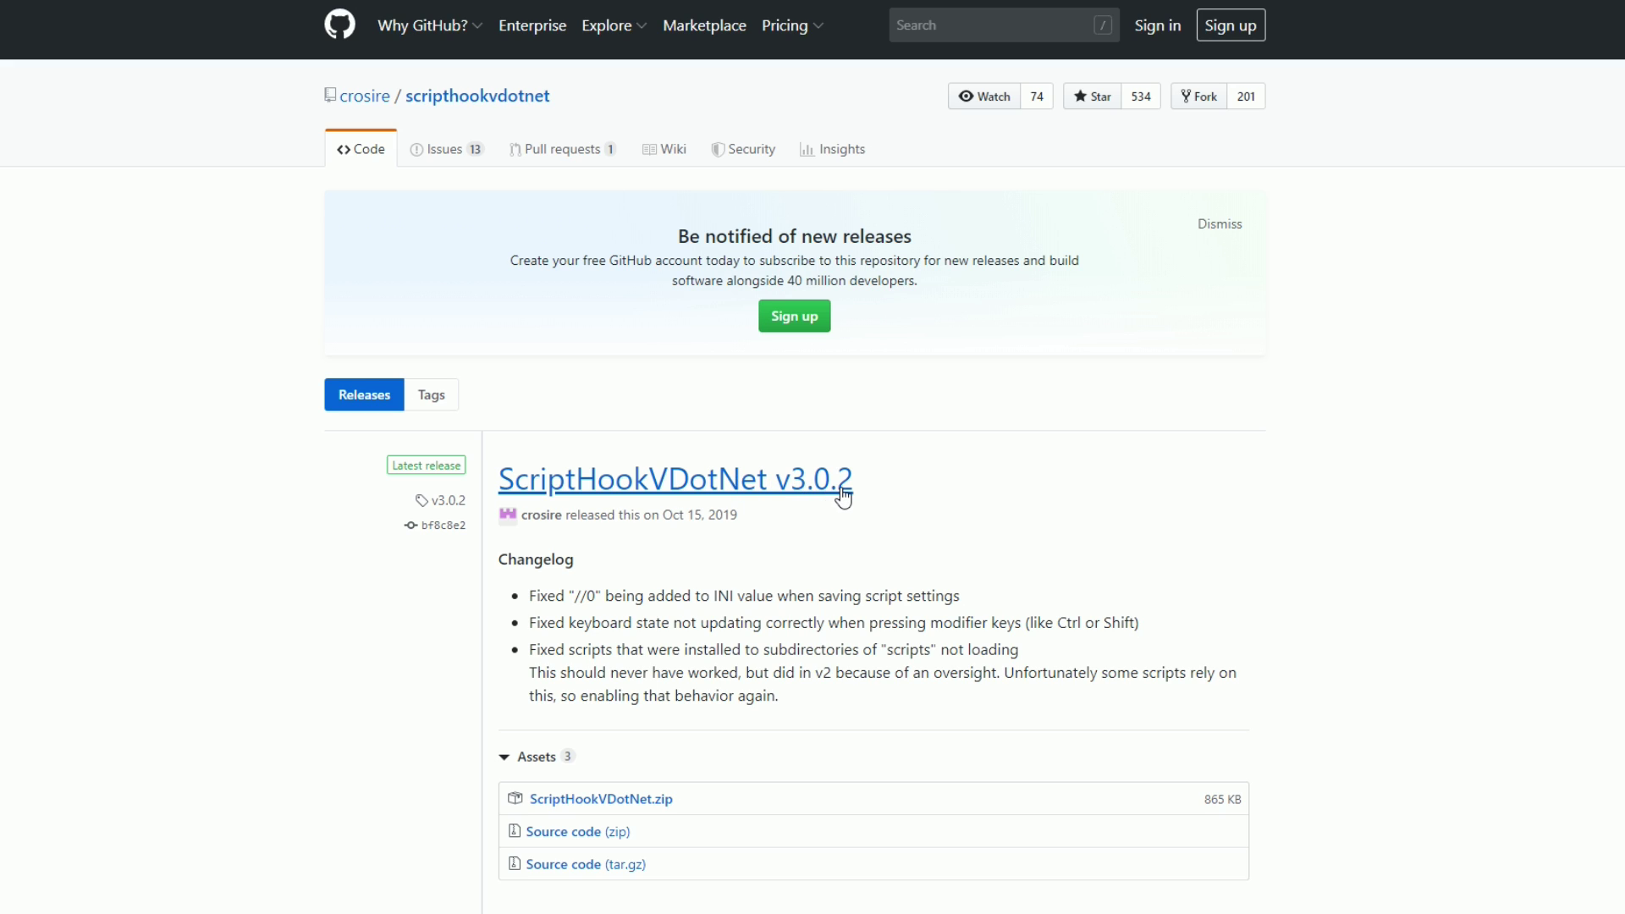
scroll(1006, 494, down, 1)
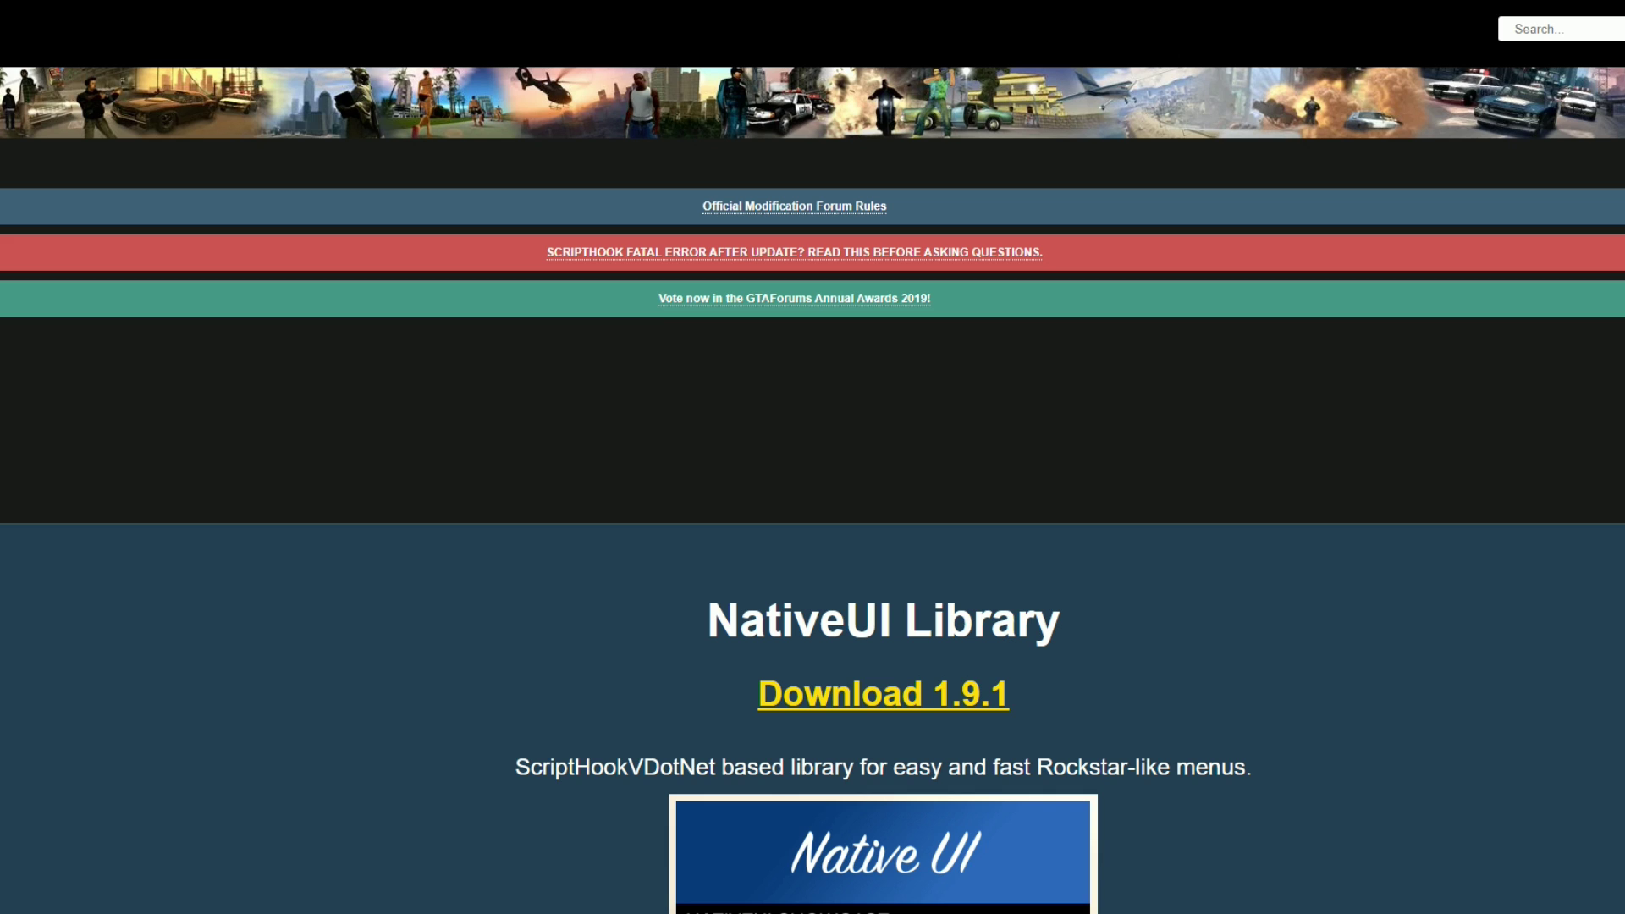
Examine the NativeUI Library page for its 1.9.1 download, and recheck the ScriptHookVDotNet v3.0.2 release.
scroll(671, 259, down, 1)
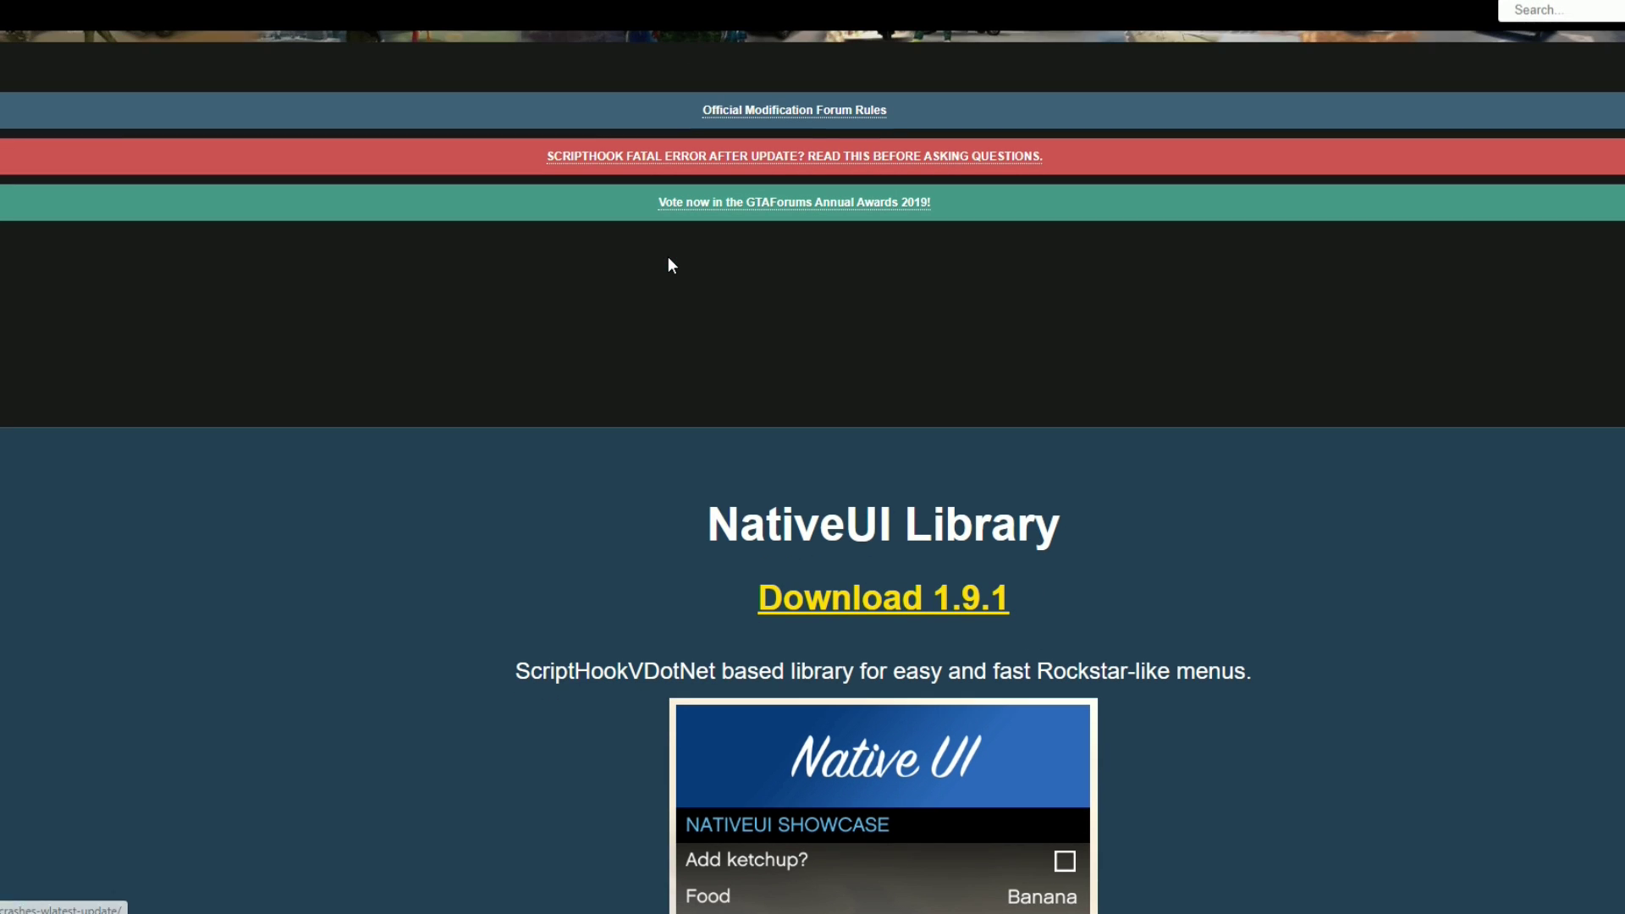
scroll(667, 255, down, 2)
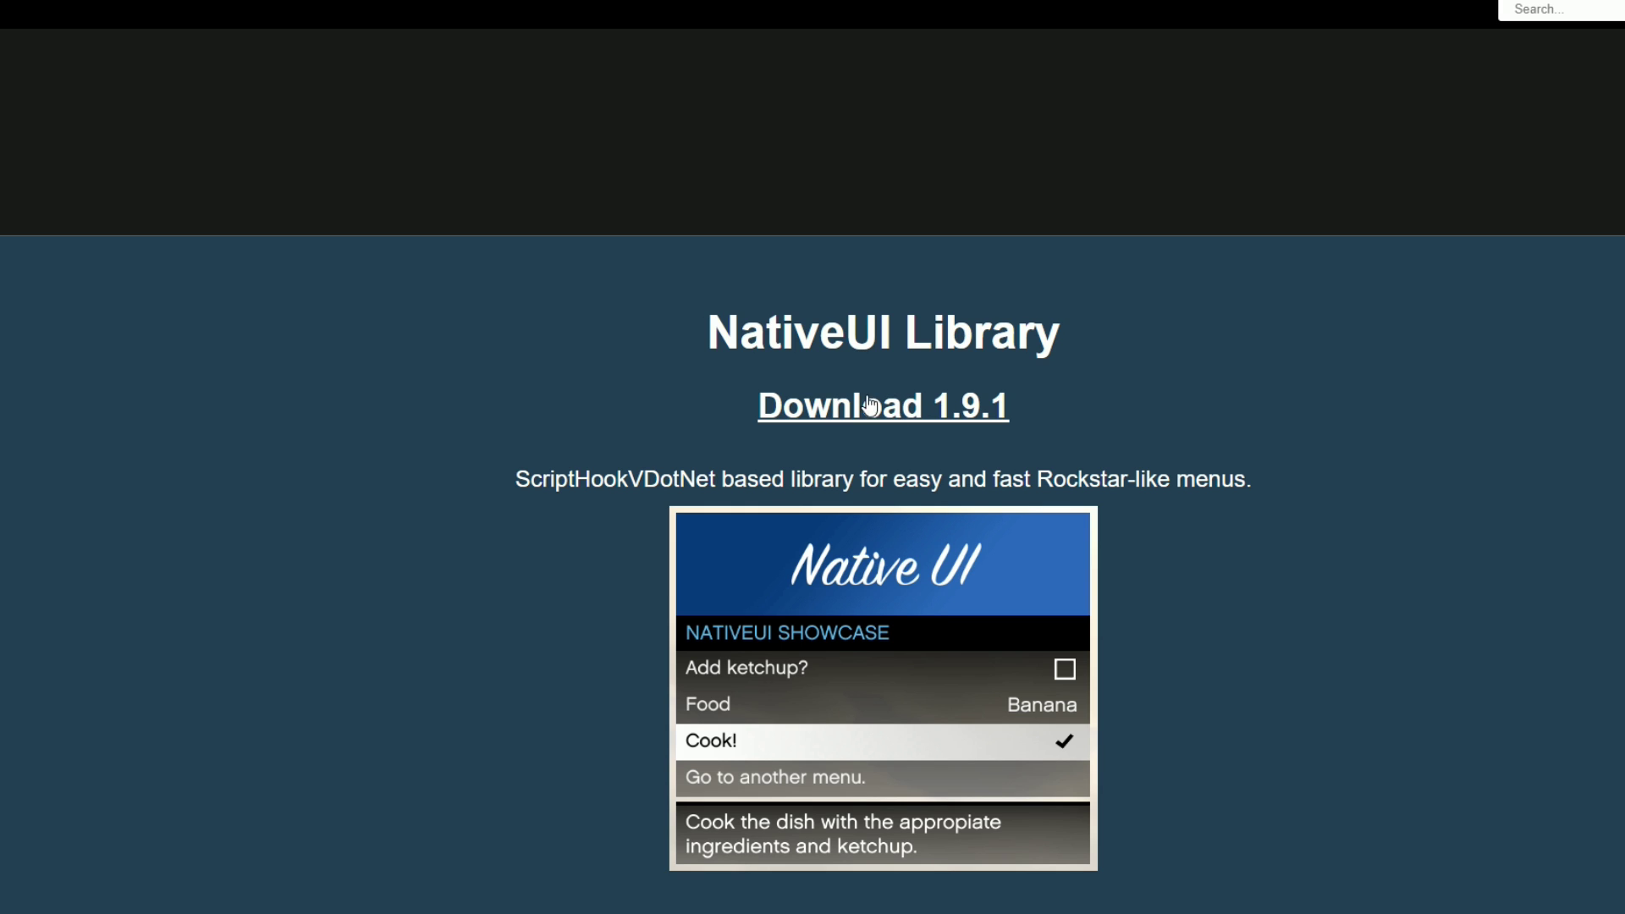
scroll(546, 436, up, 3)
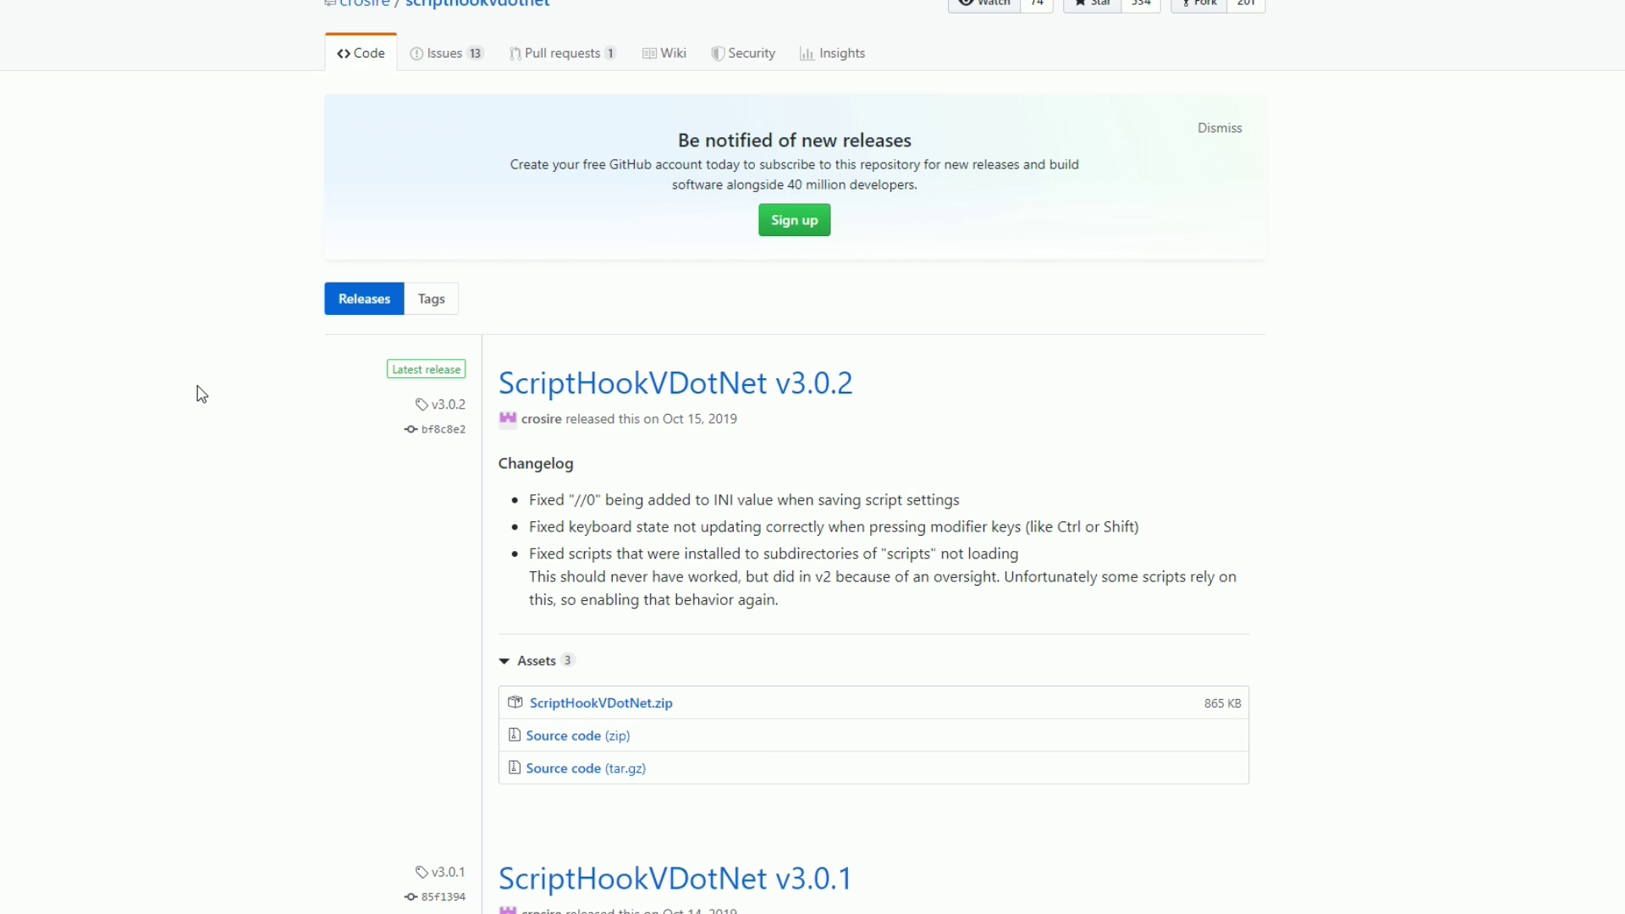
scroll(199, 394, up, 1)
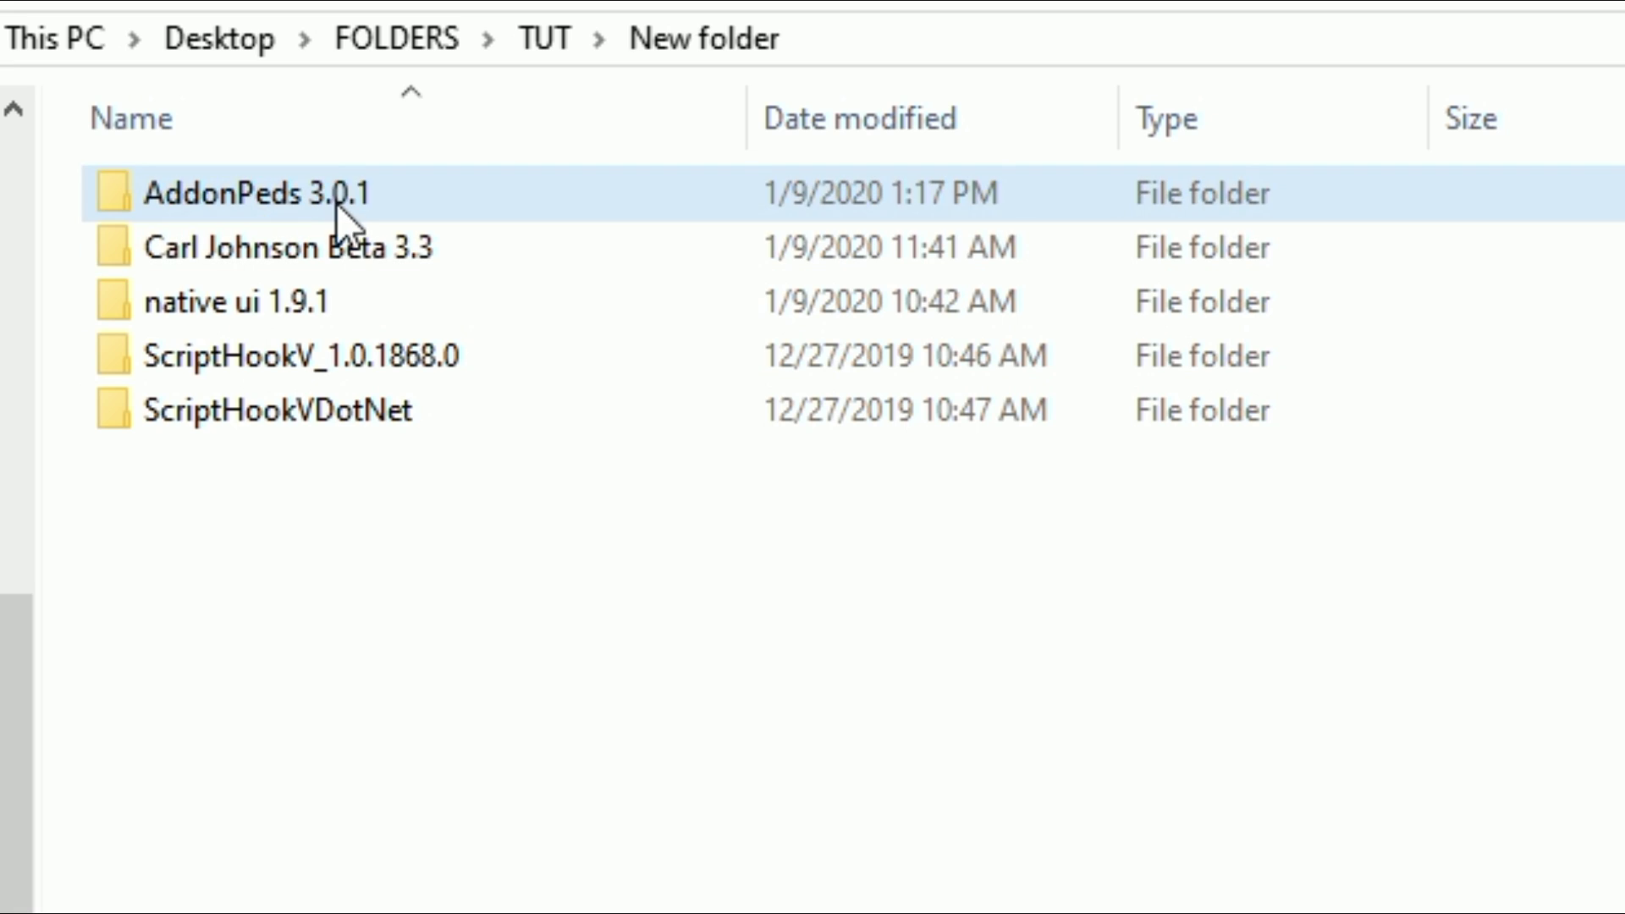
Go through the five downloaded mod folders in New folder and open the AddonPeds 3.0.1 folder.
click(393, 183)
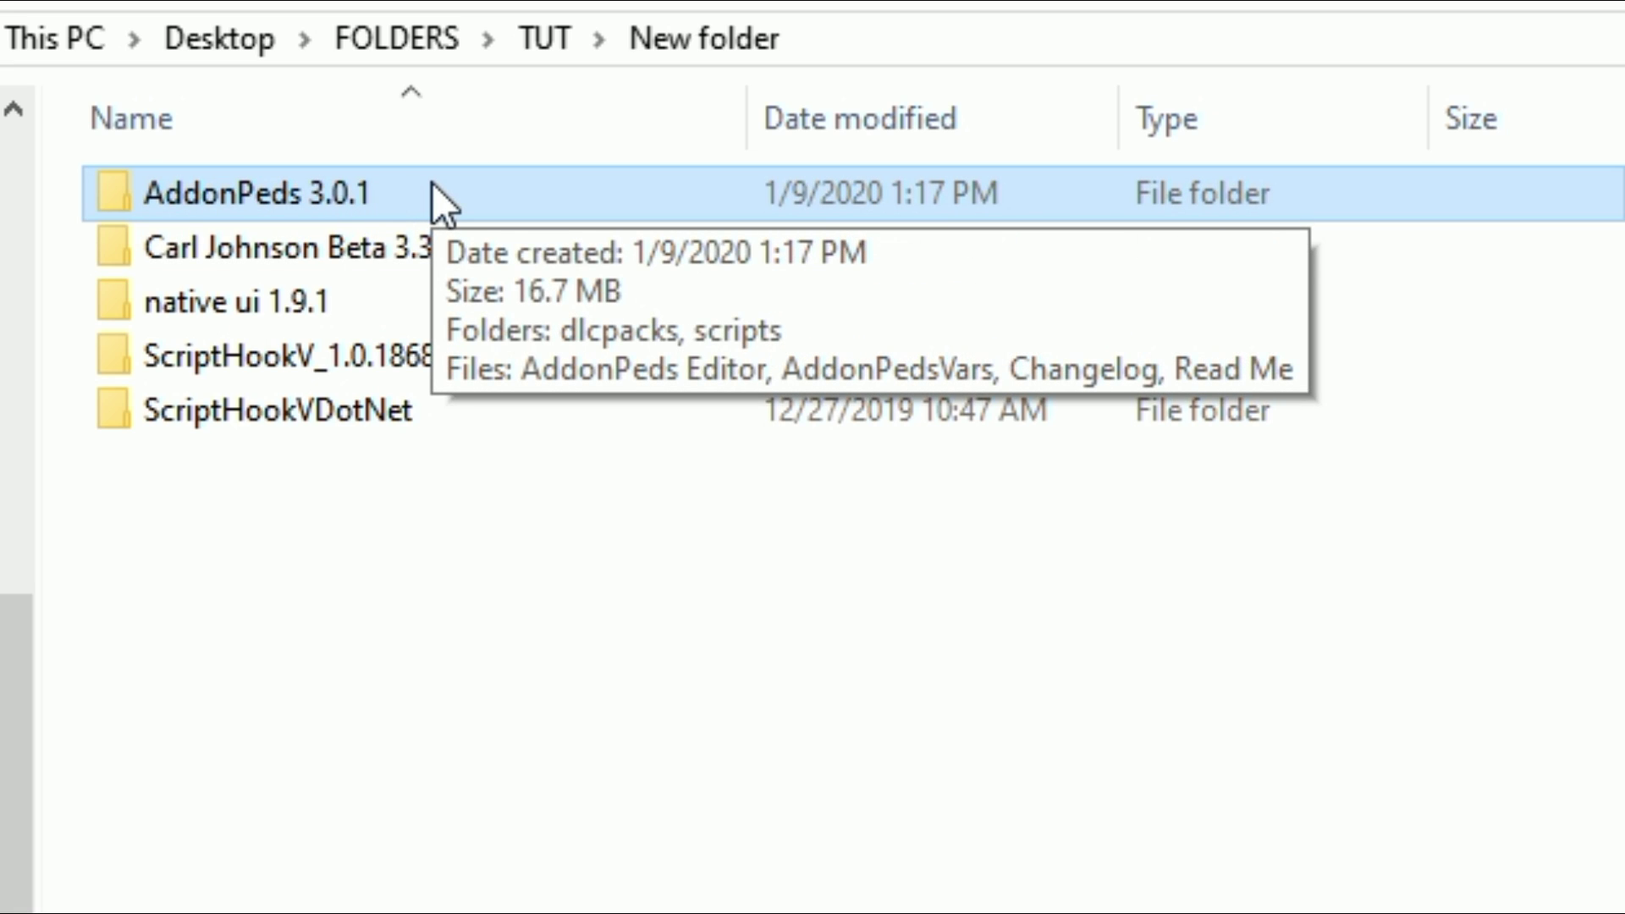
click(368, 254)
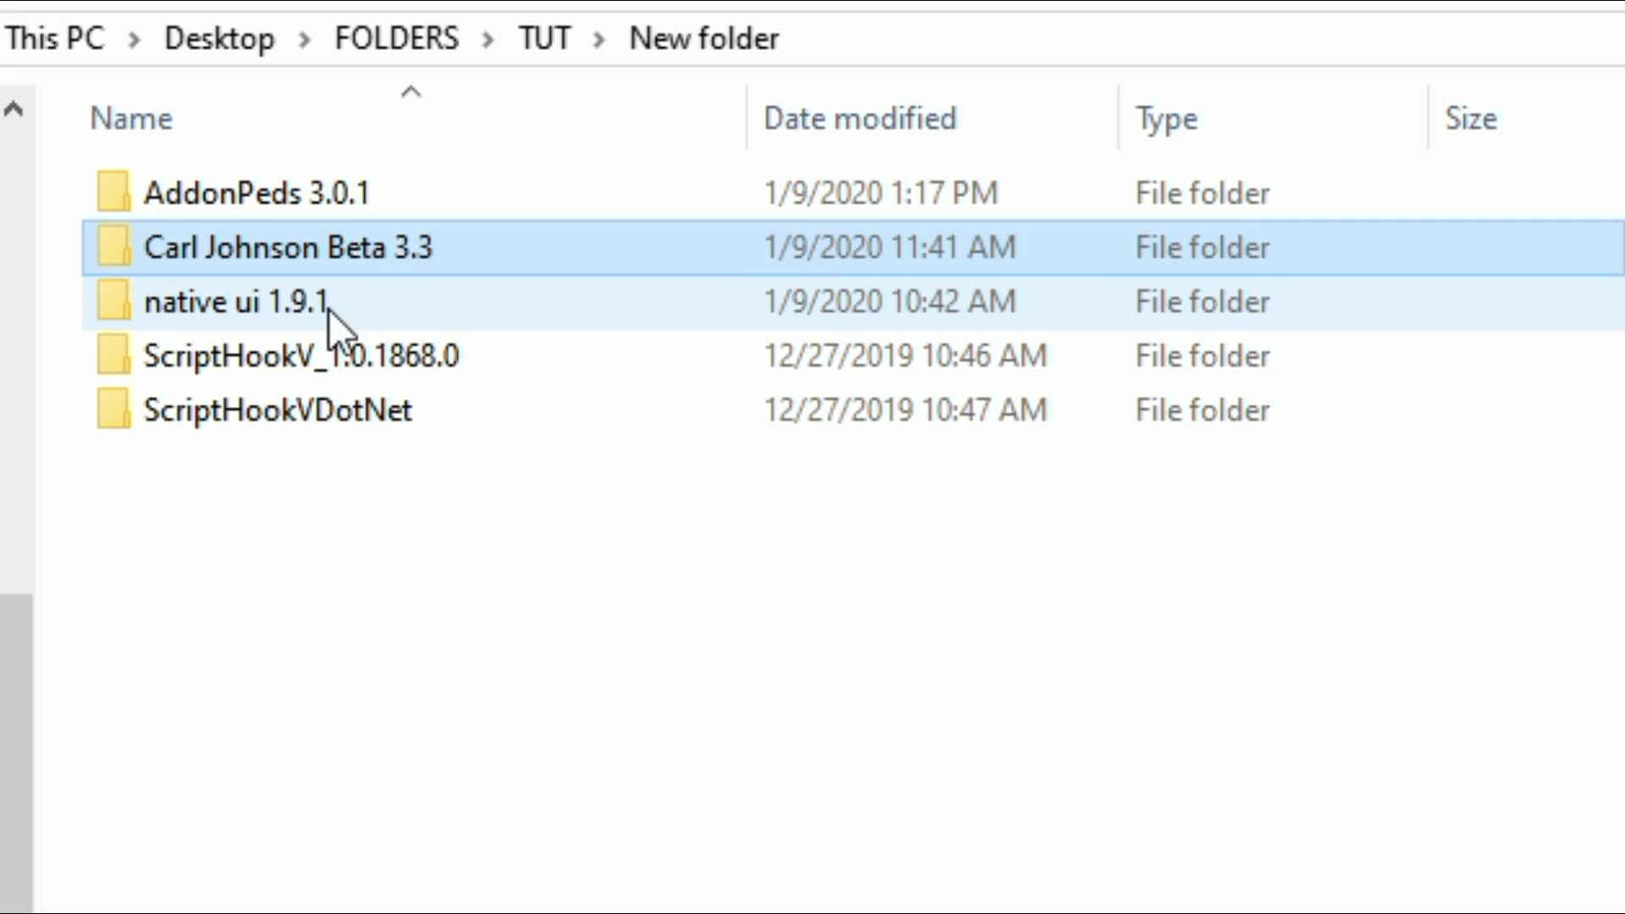
click(387, 294)
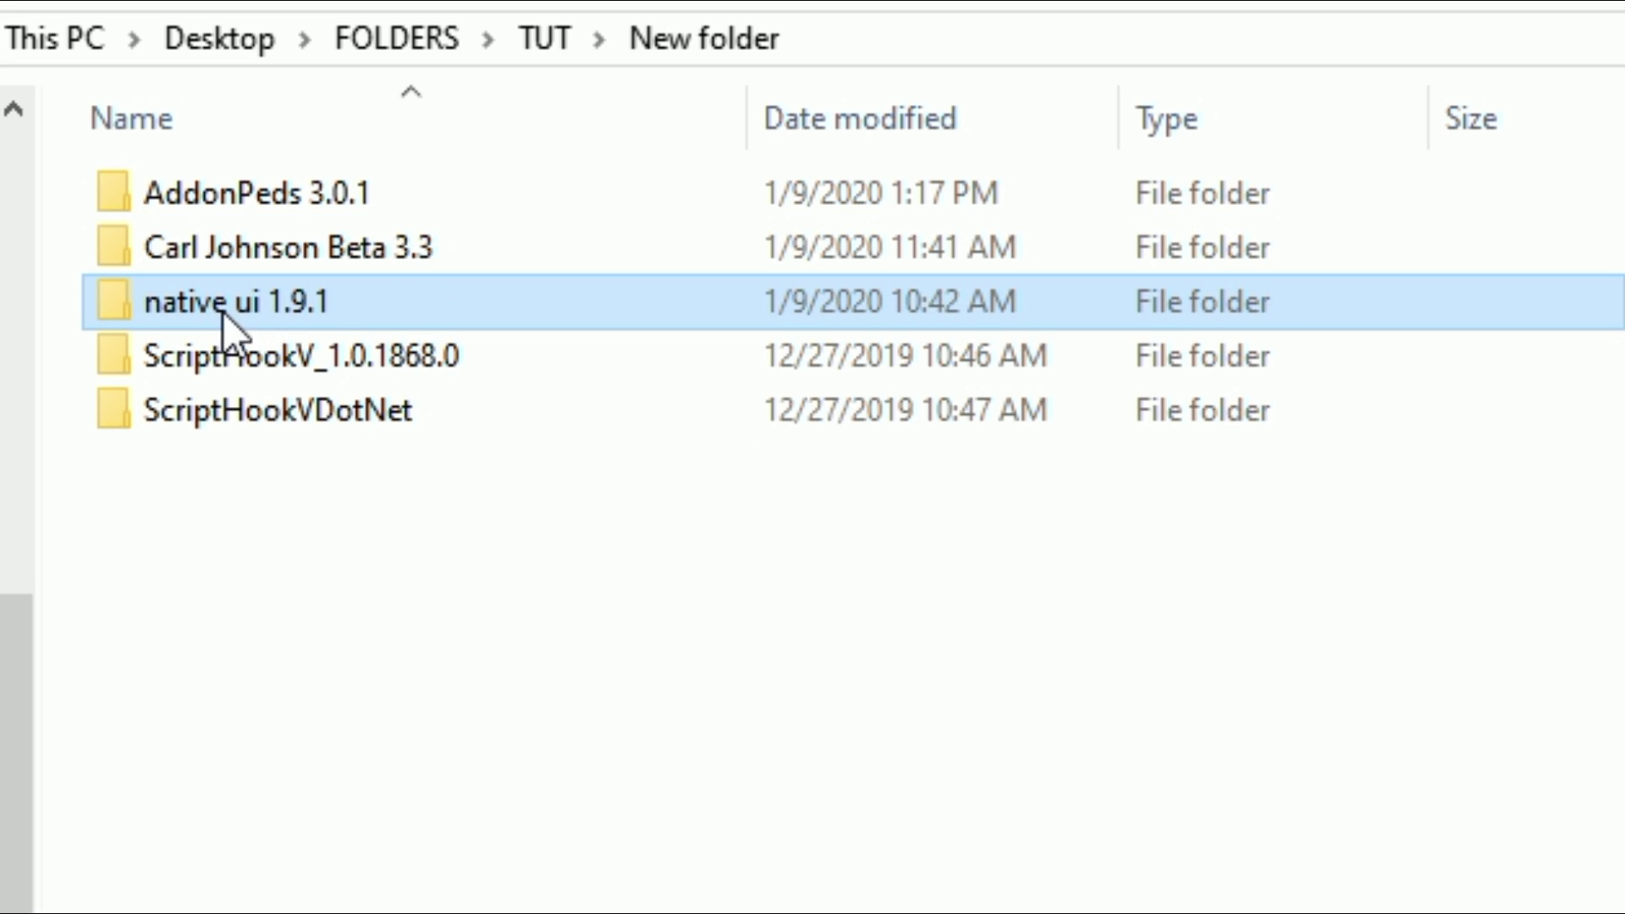
click(427, 353)
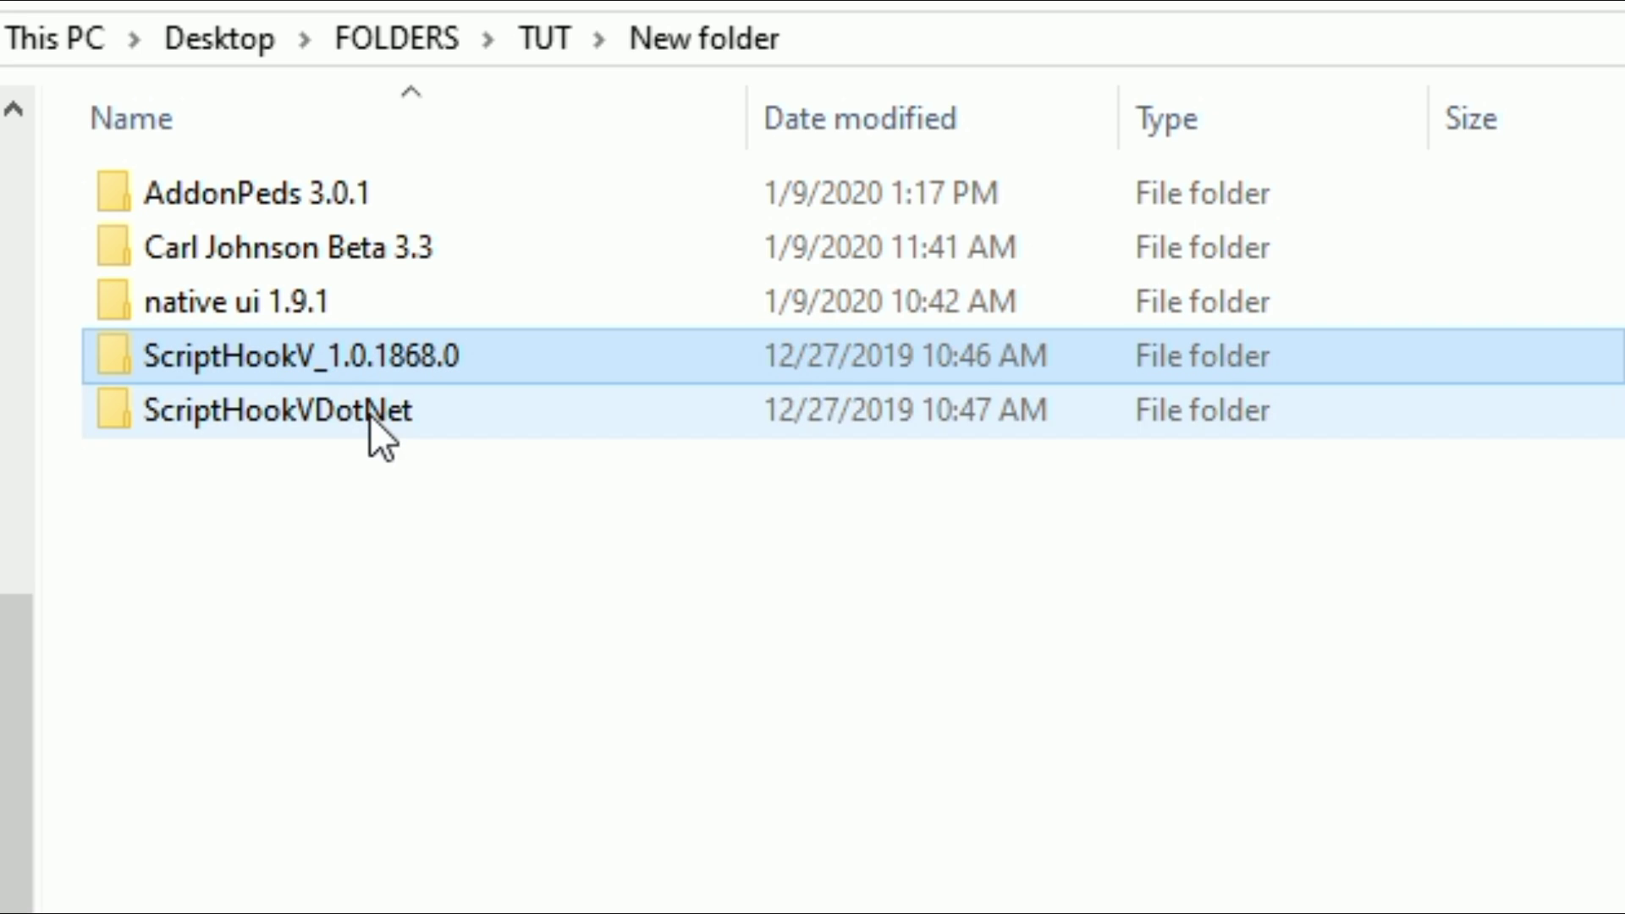
click(546, 414)
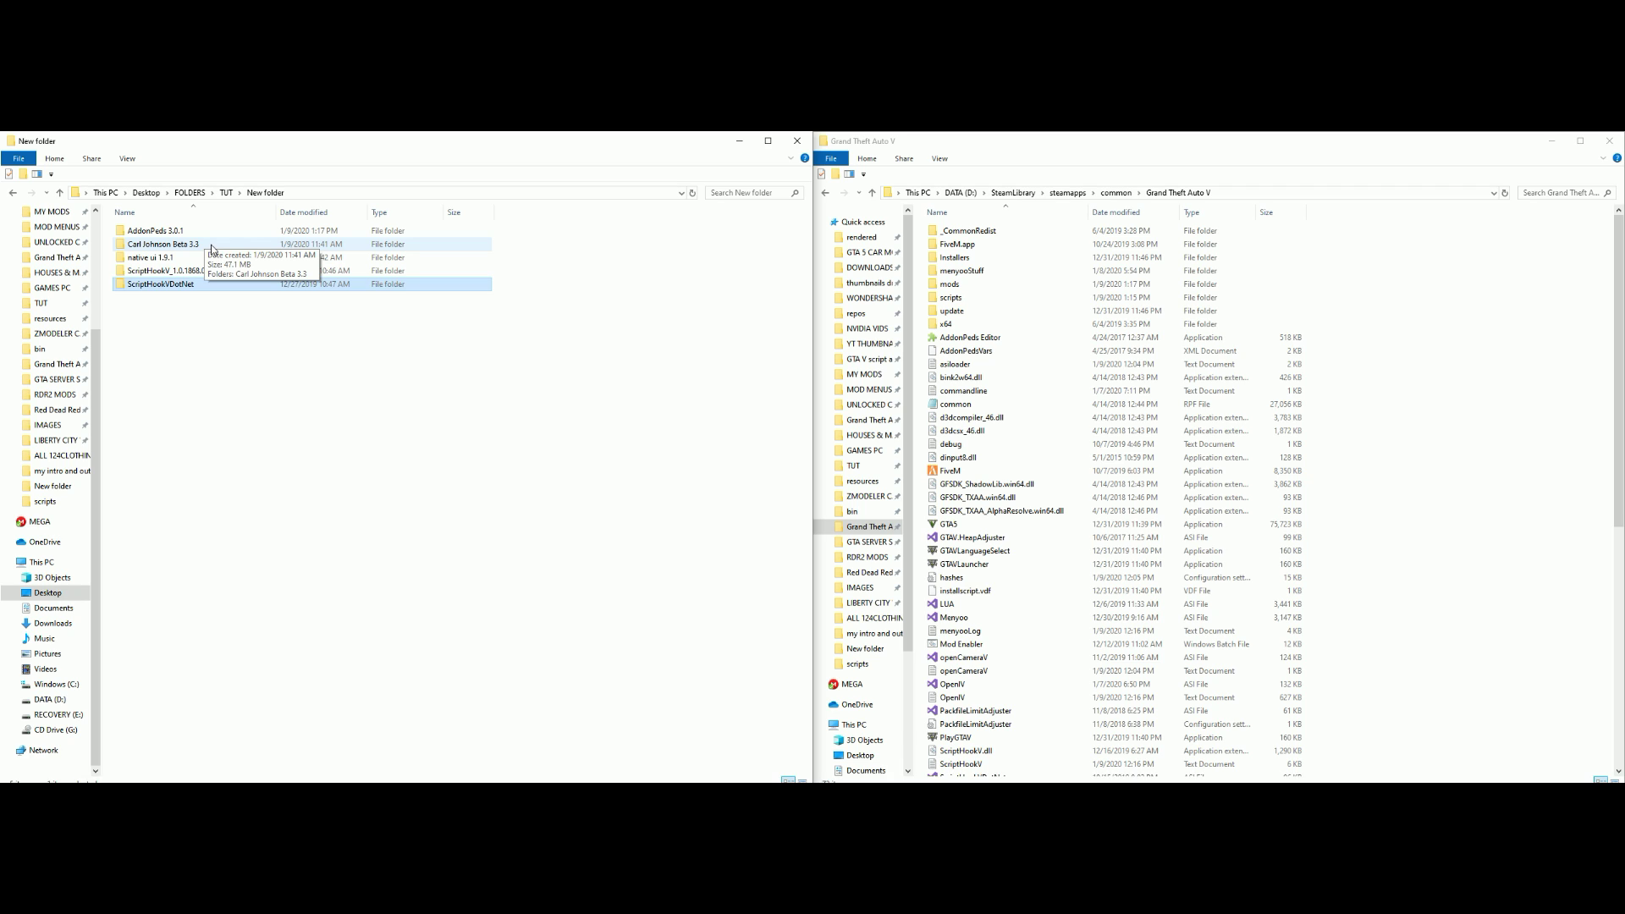
click(554, 391)
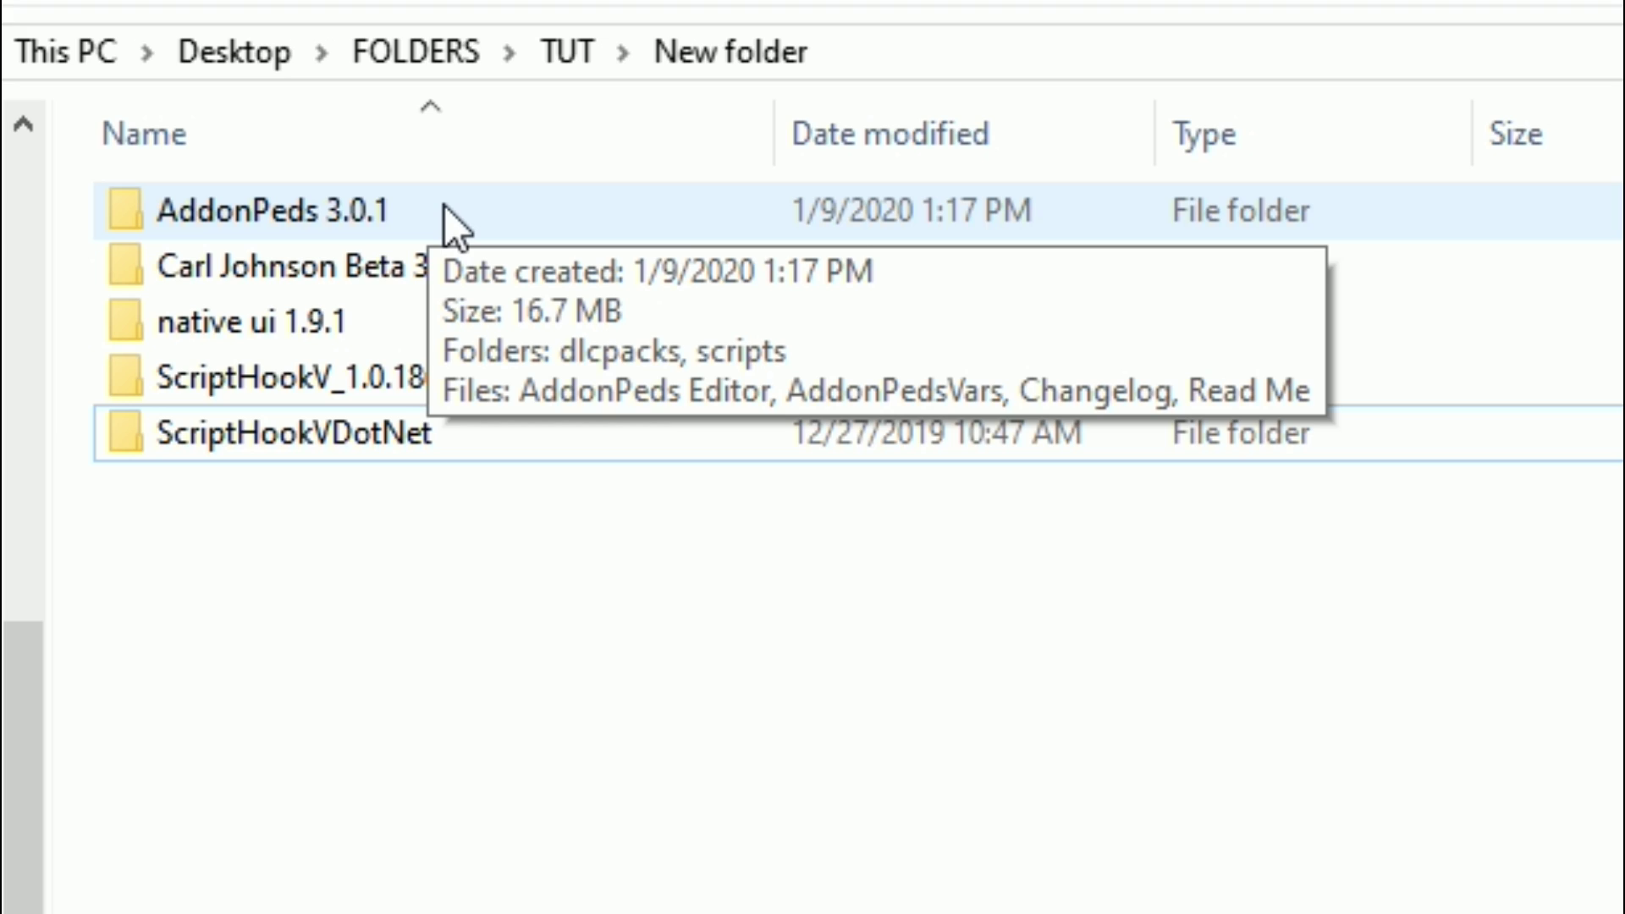
double_click(443, 205)
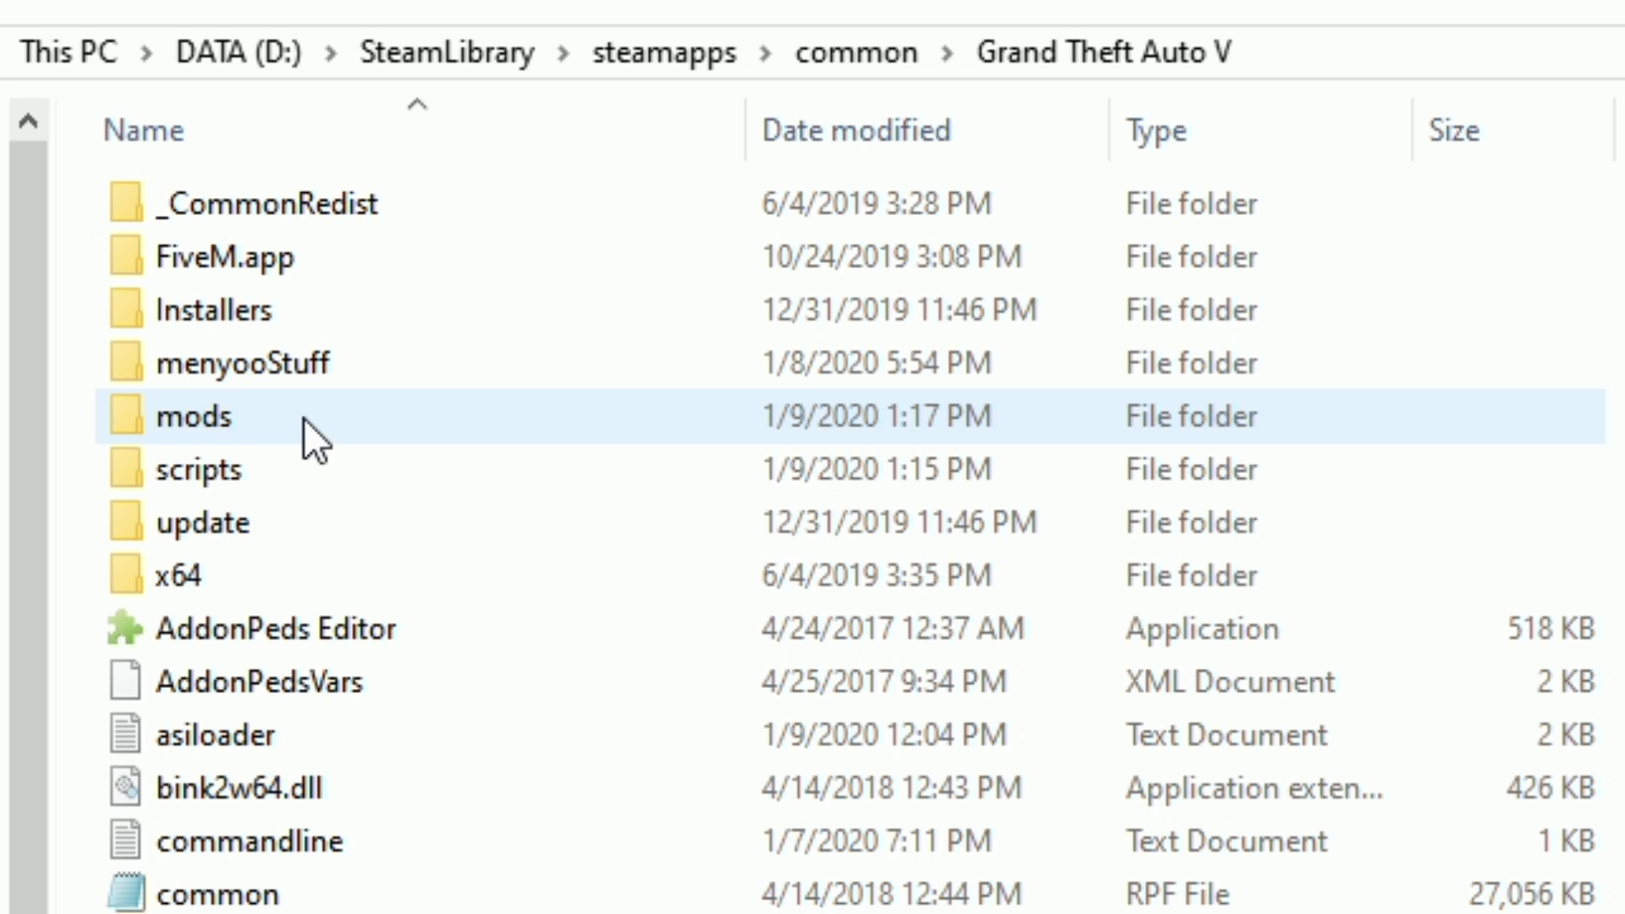
Examine the update folder and the contents of the mods folder in the Grand Theft Auto V directory.
click(273, 523)
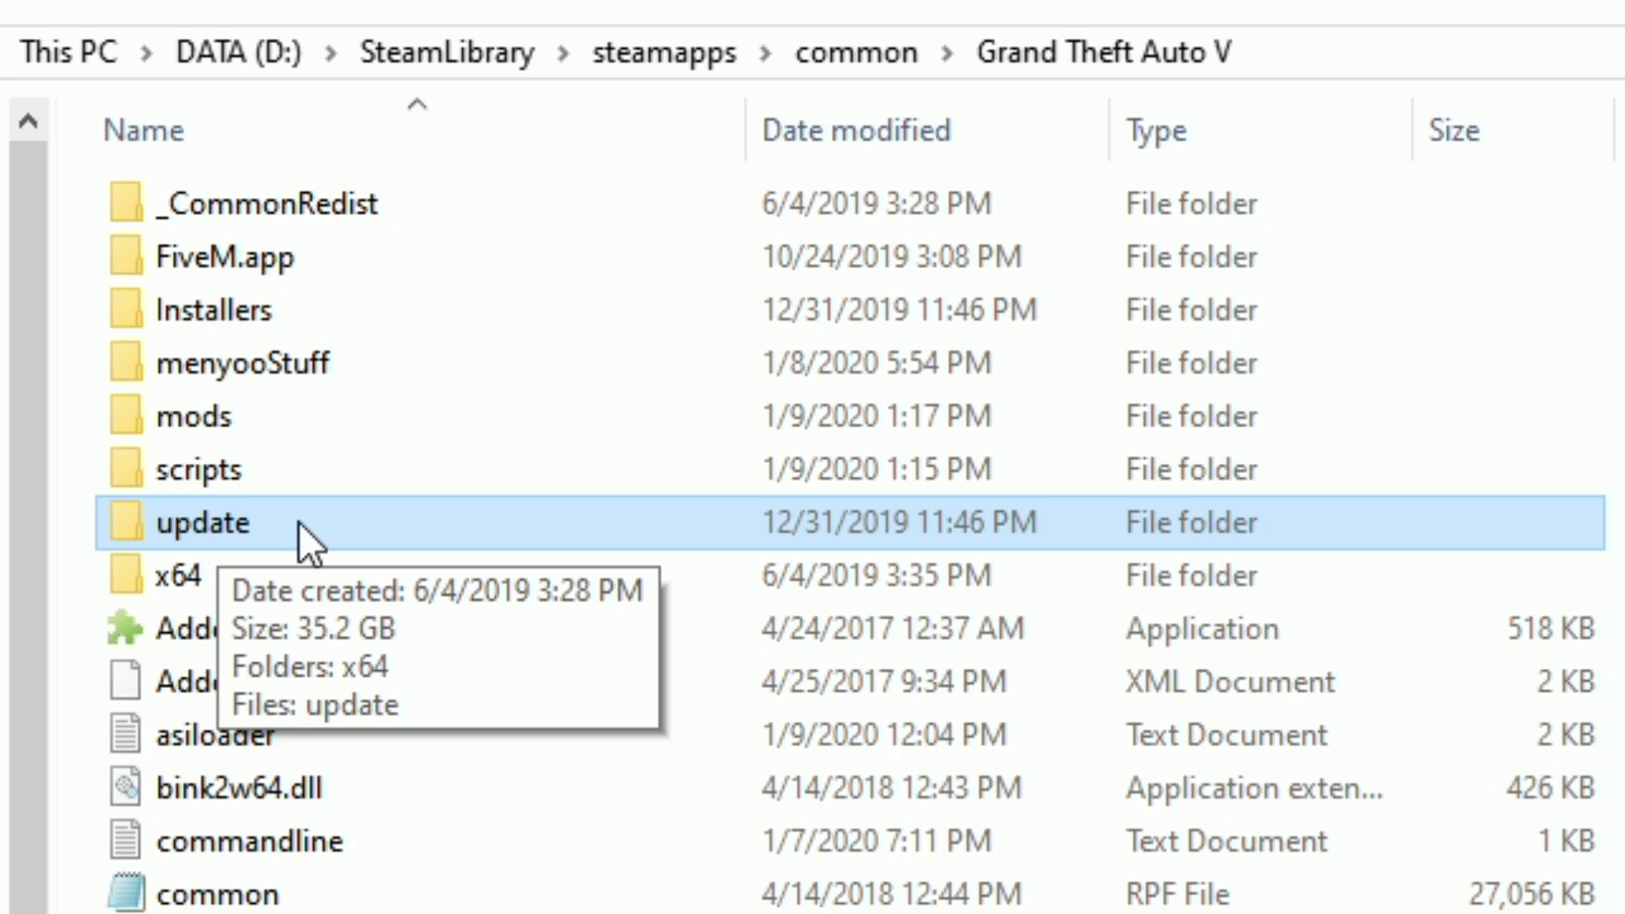
right_click(298, 520)
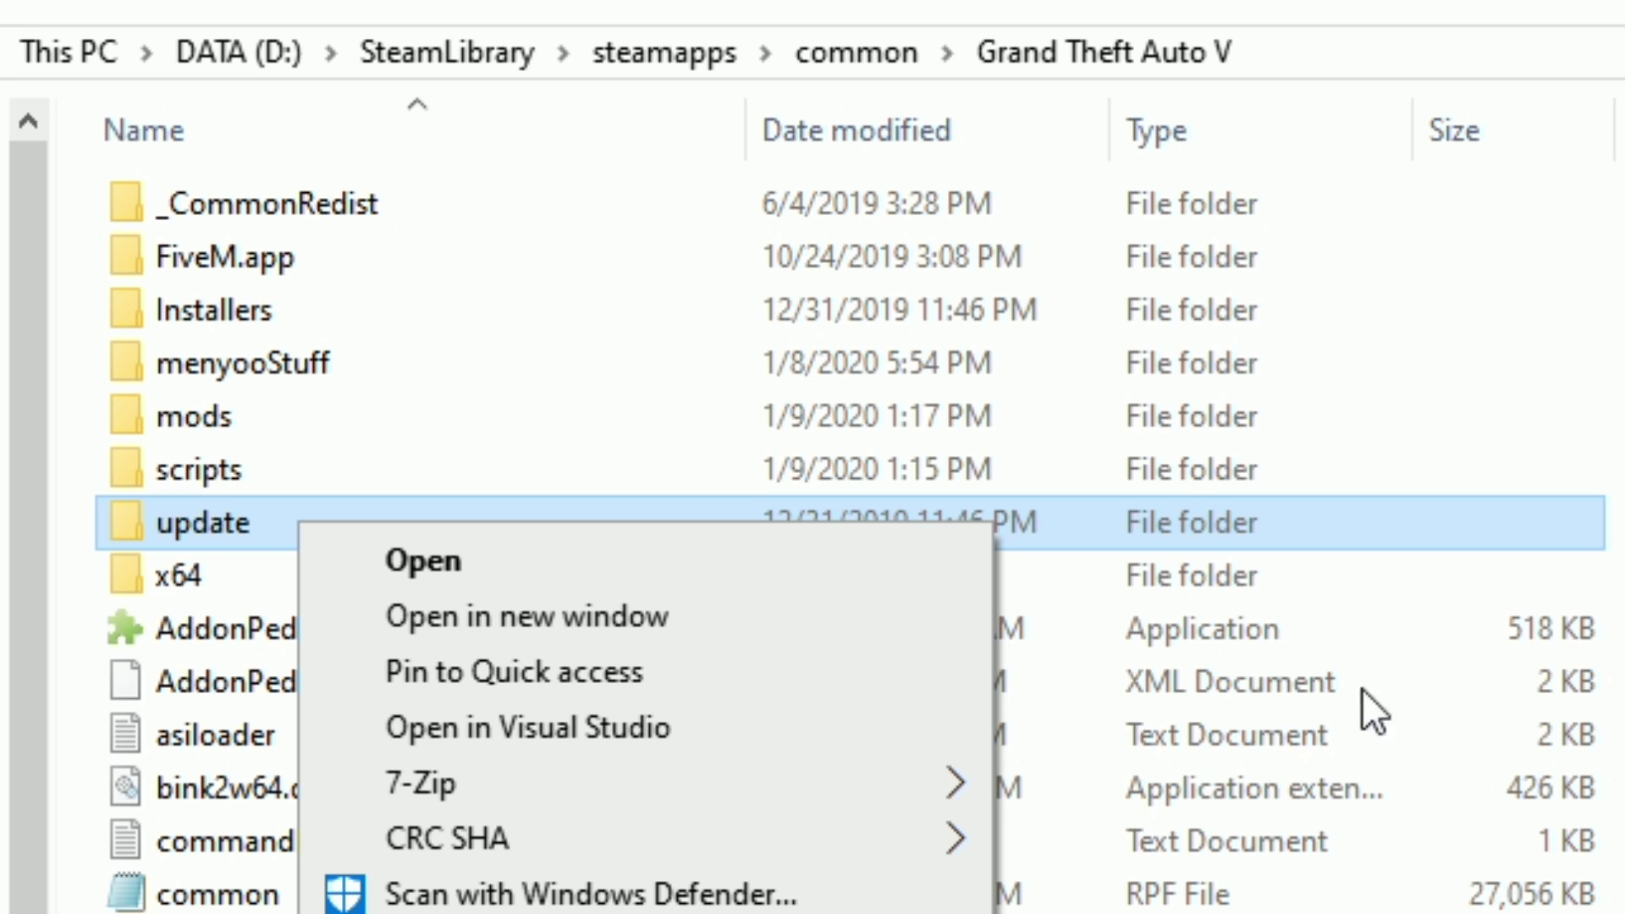
key(Escape)
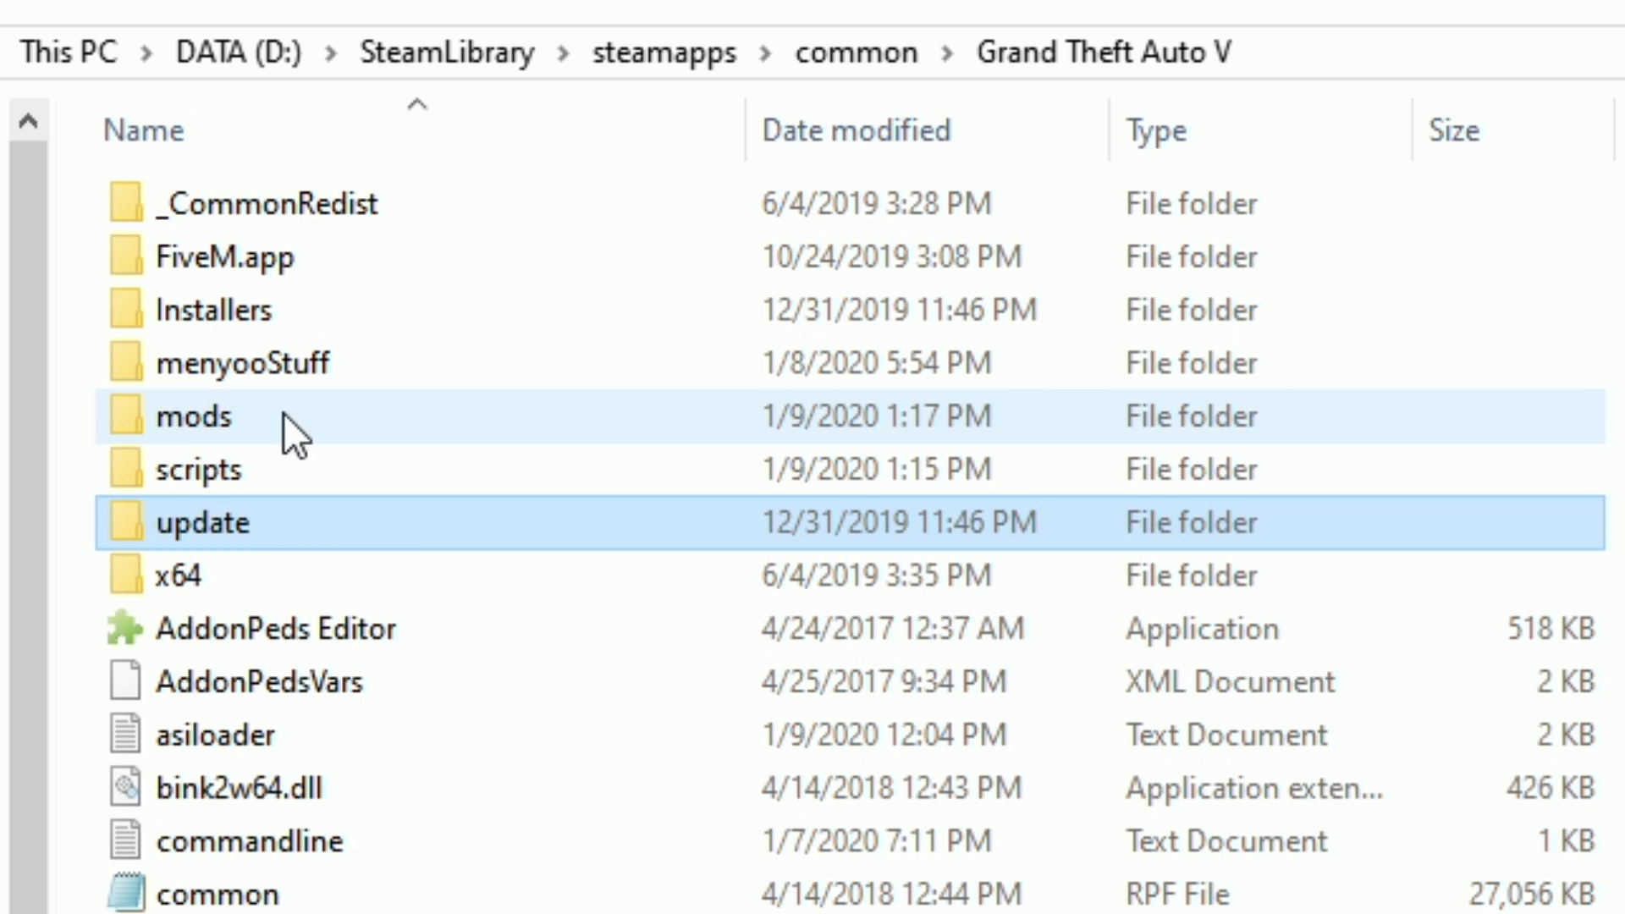
click(285, 413)
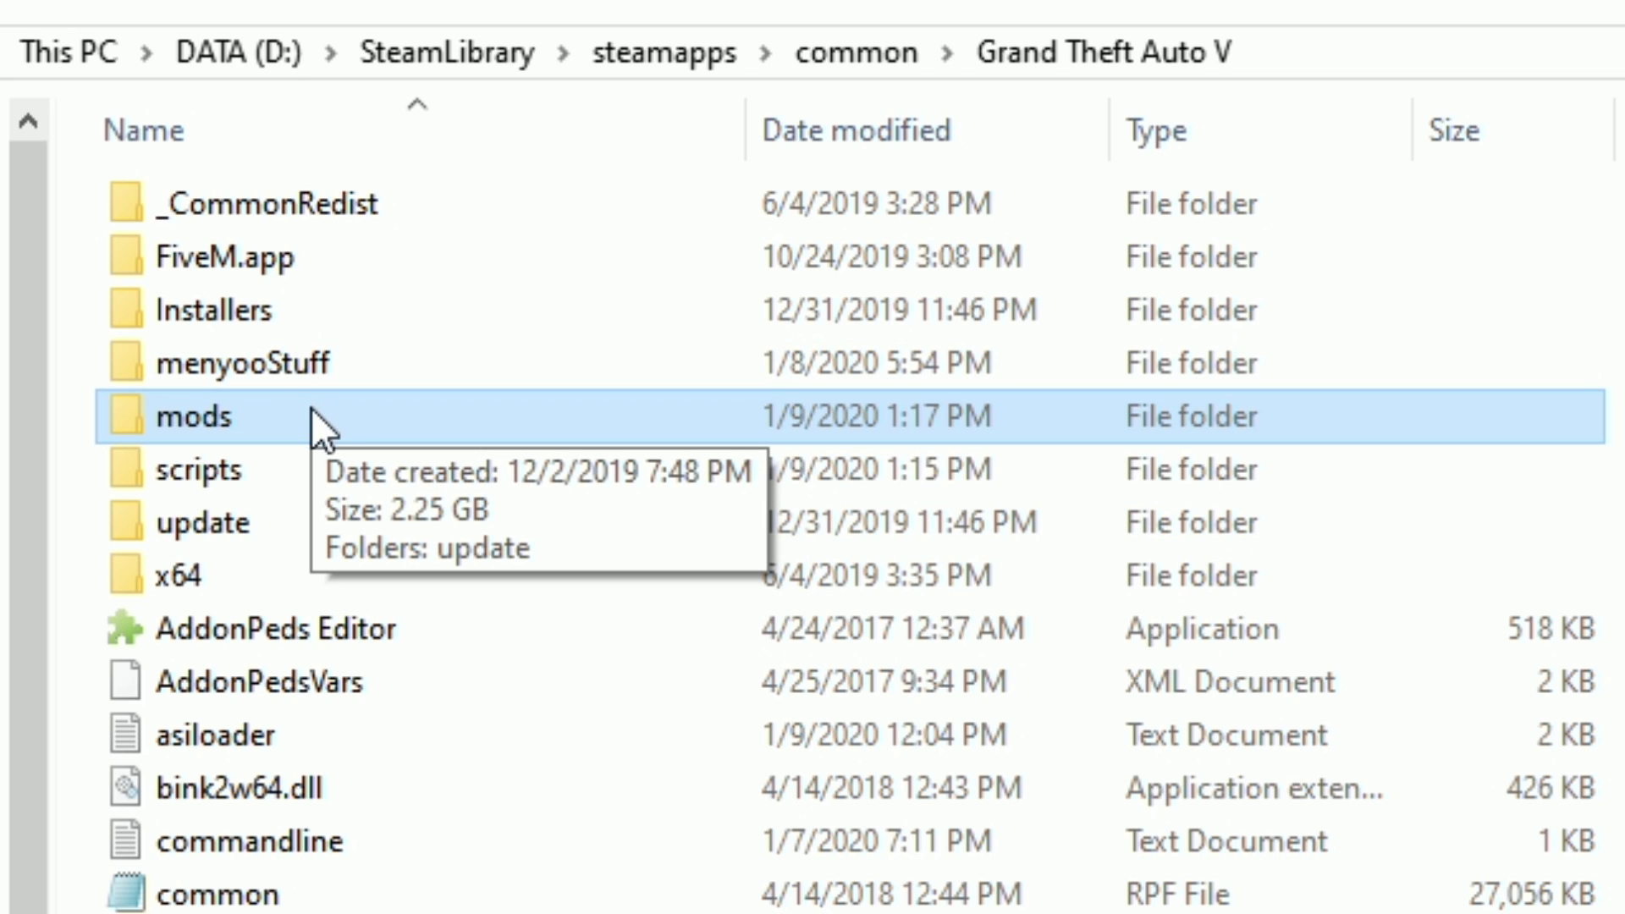
double_click(318, 420)
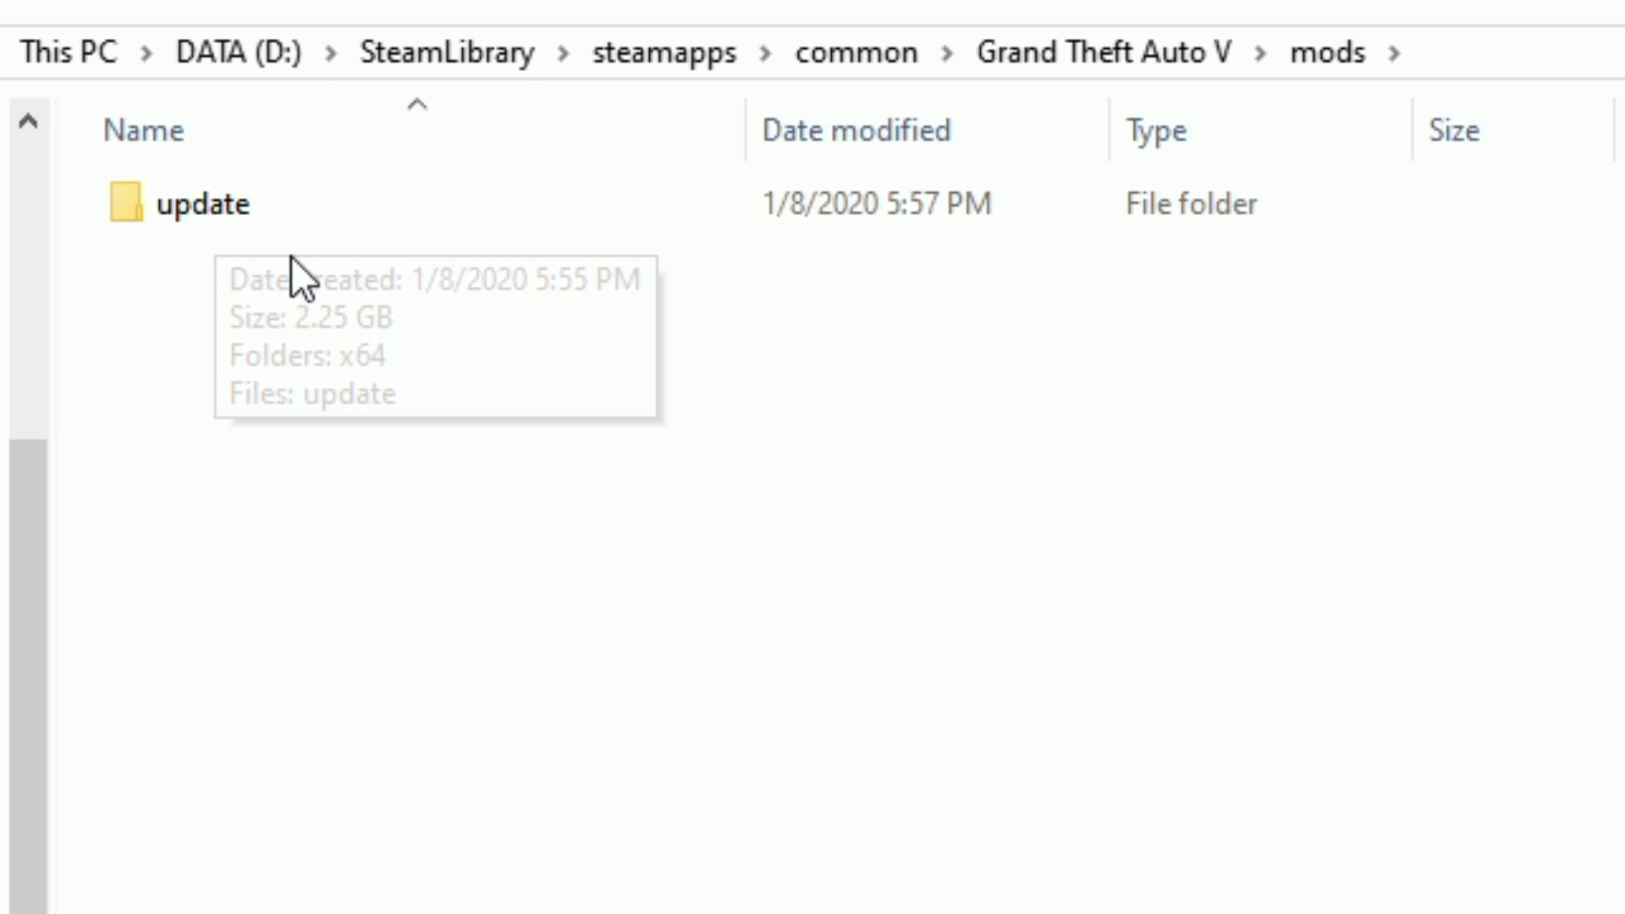
click(1062, 58)
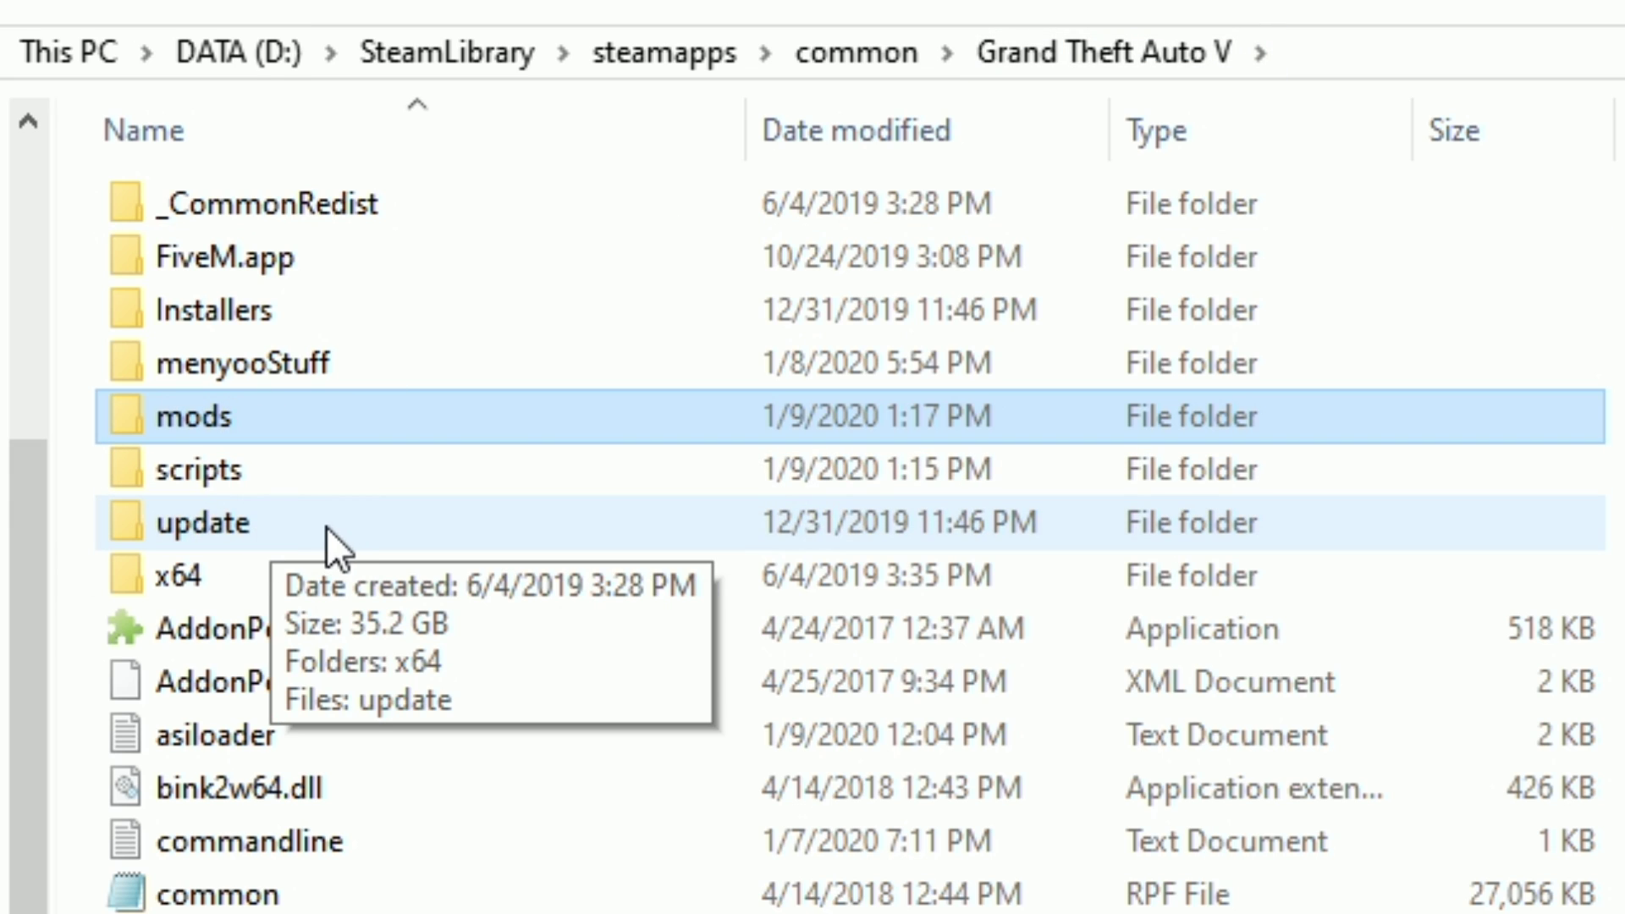
click(202, 536)
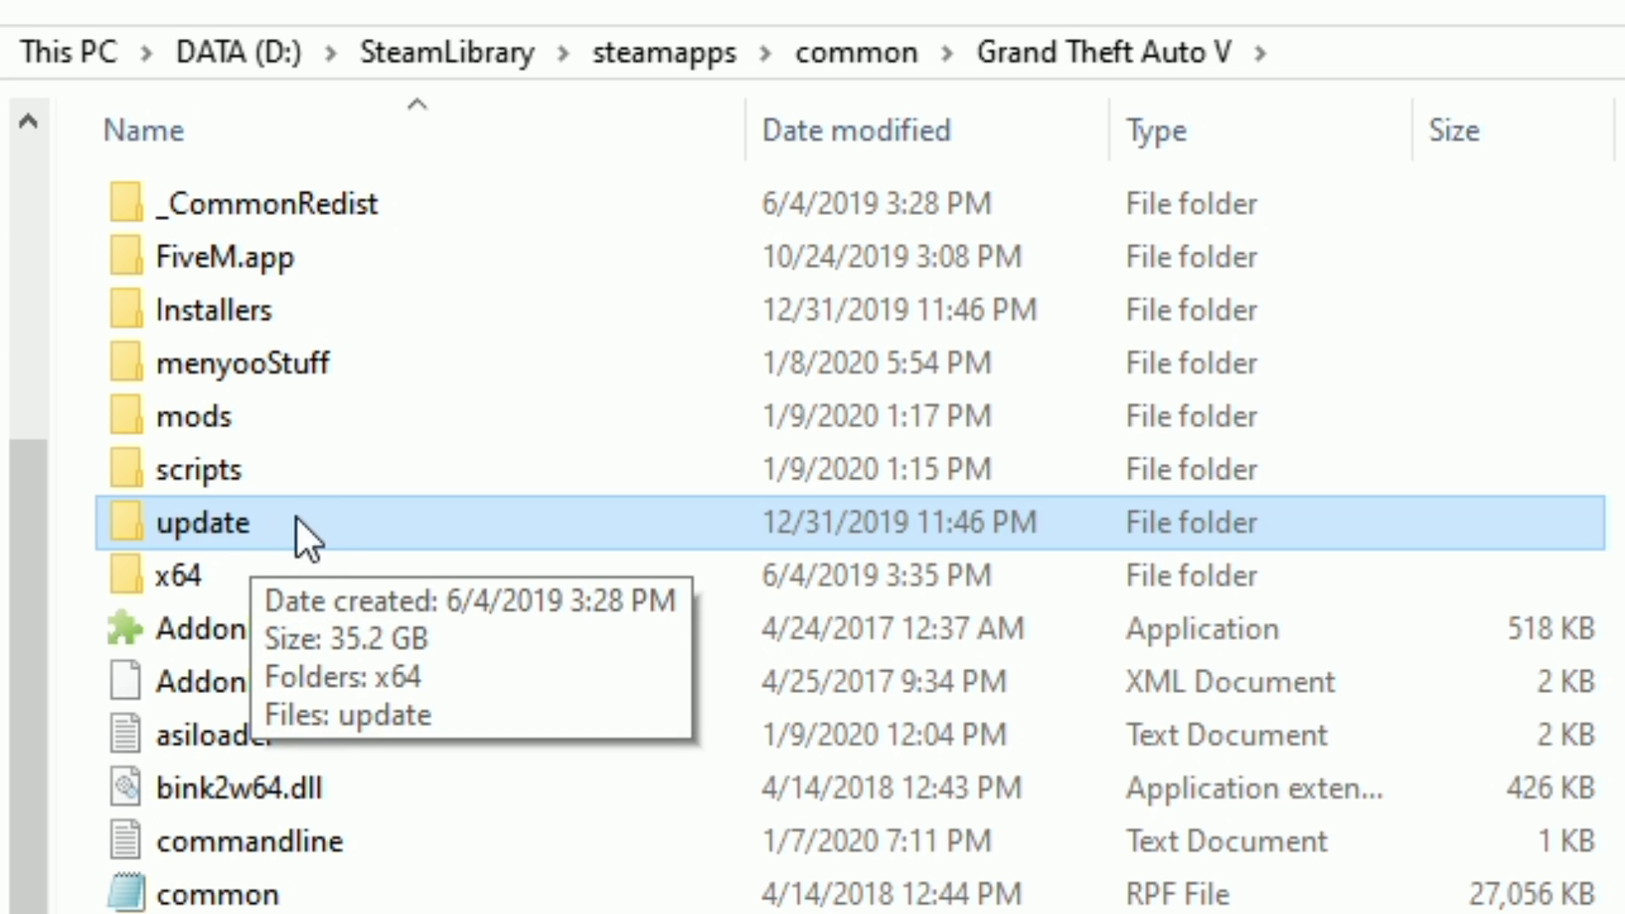
click(248, 418)
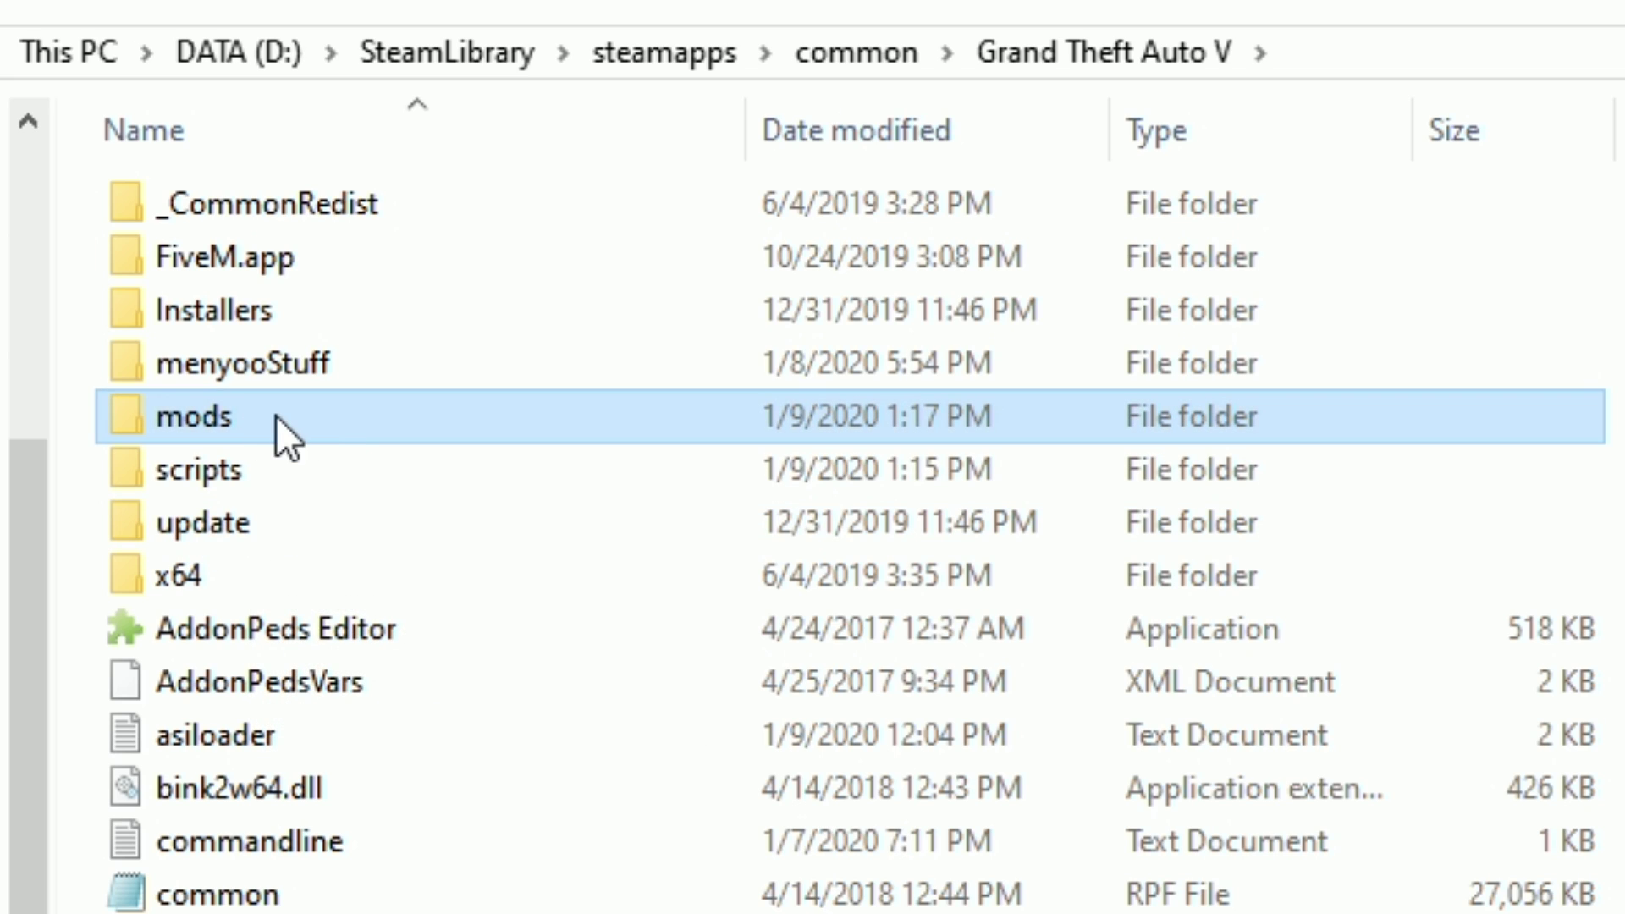
Open the dlcpacks folder under mods > update > x64 in the Grand Theft Auto V directory.
double_click(276, 415)
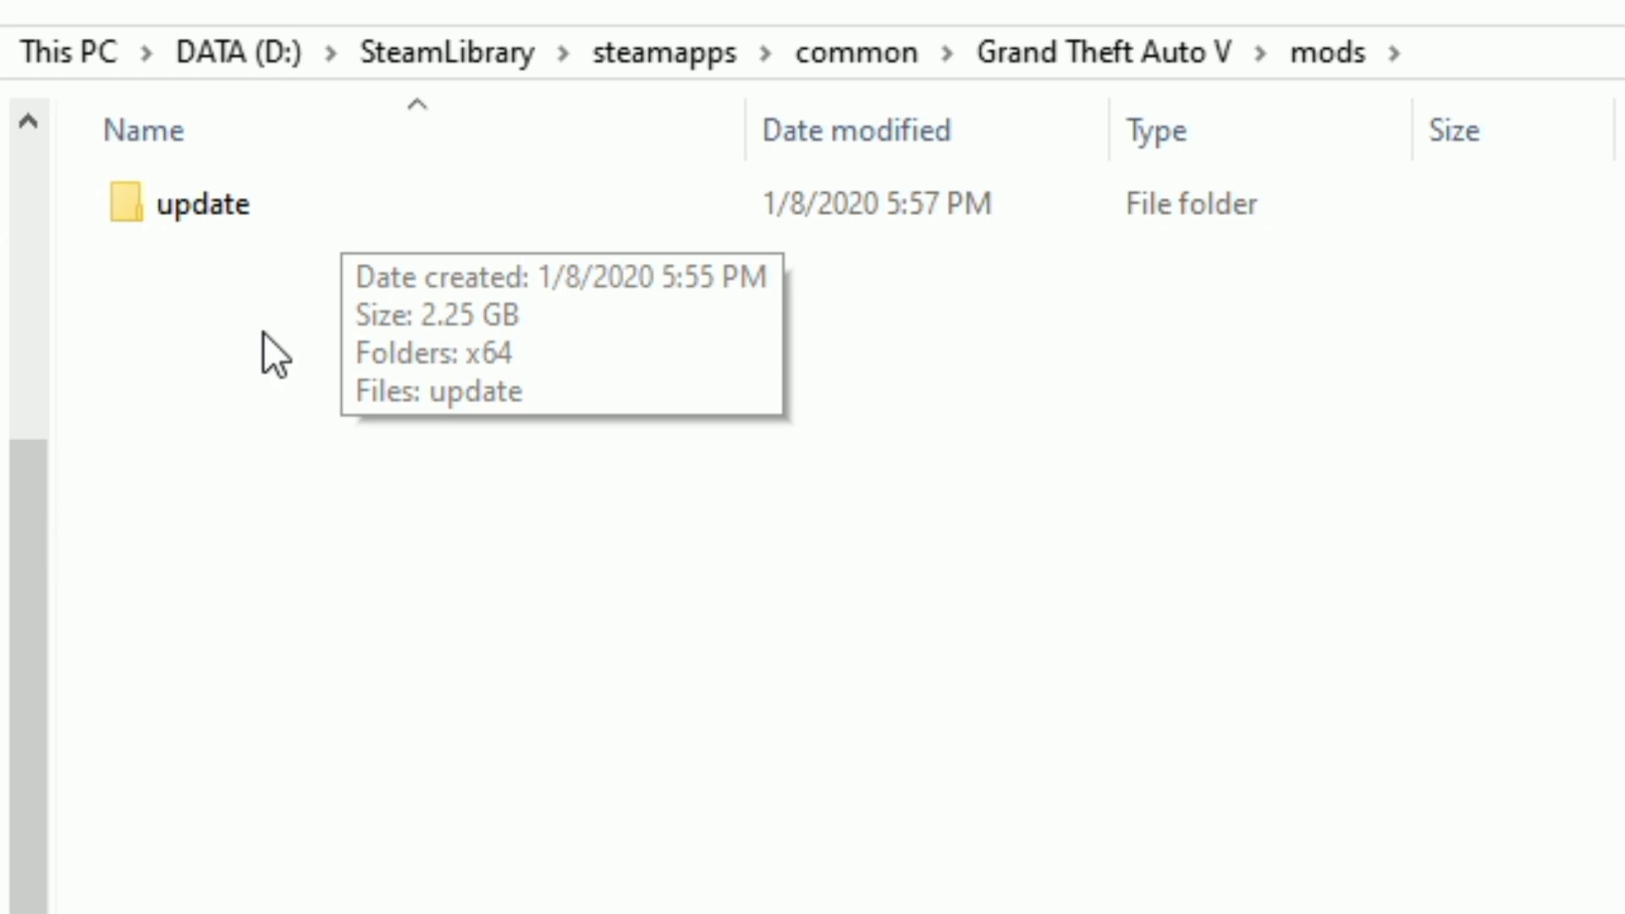
mouse_move(267, 203)
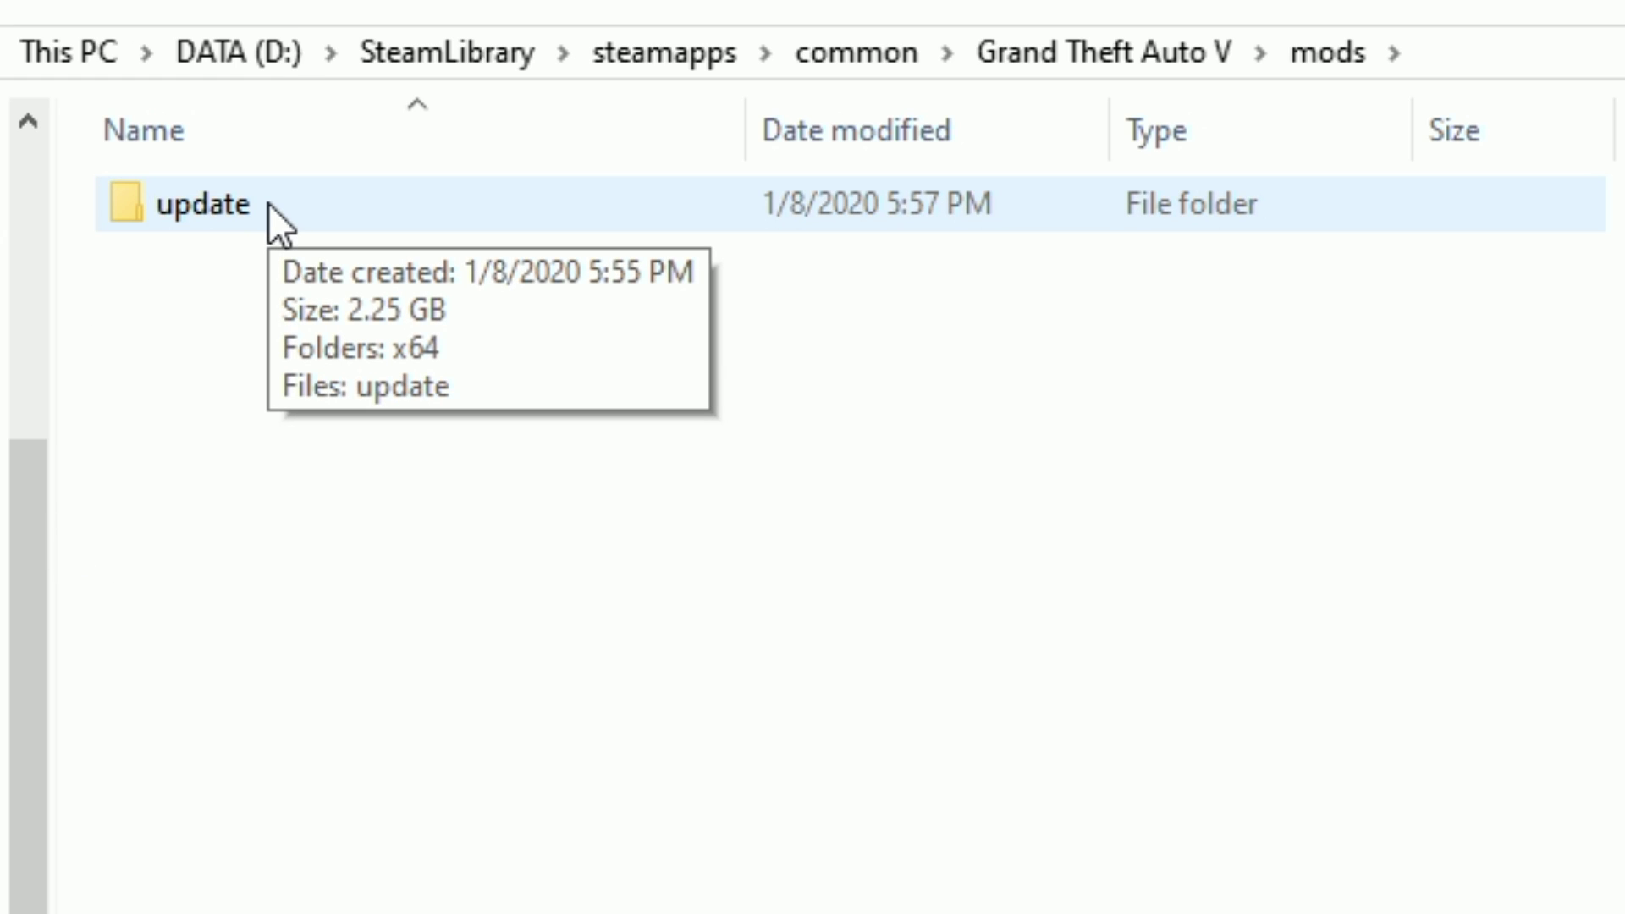
double_click(267, 203)
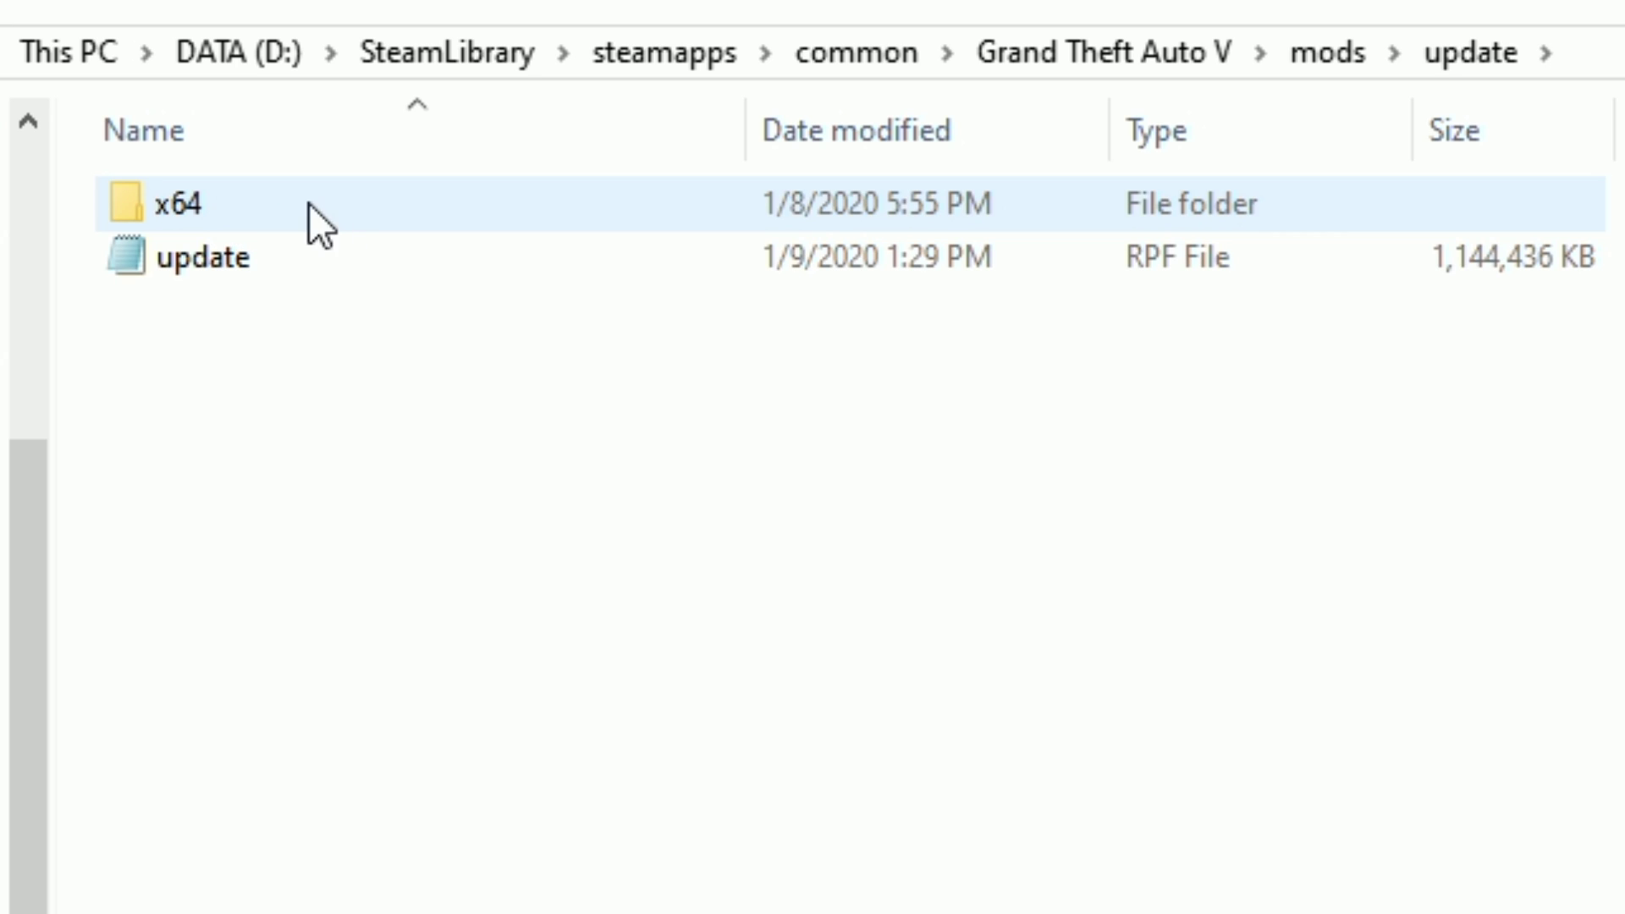
double_click(277, 211)
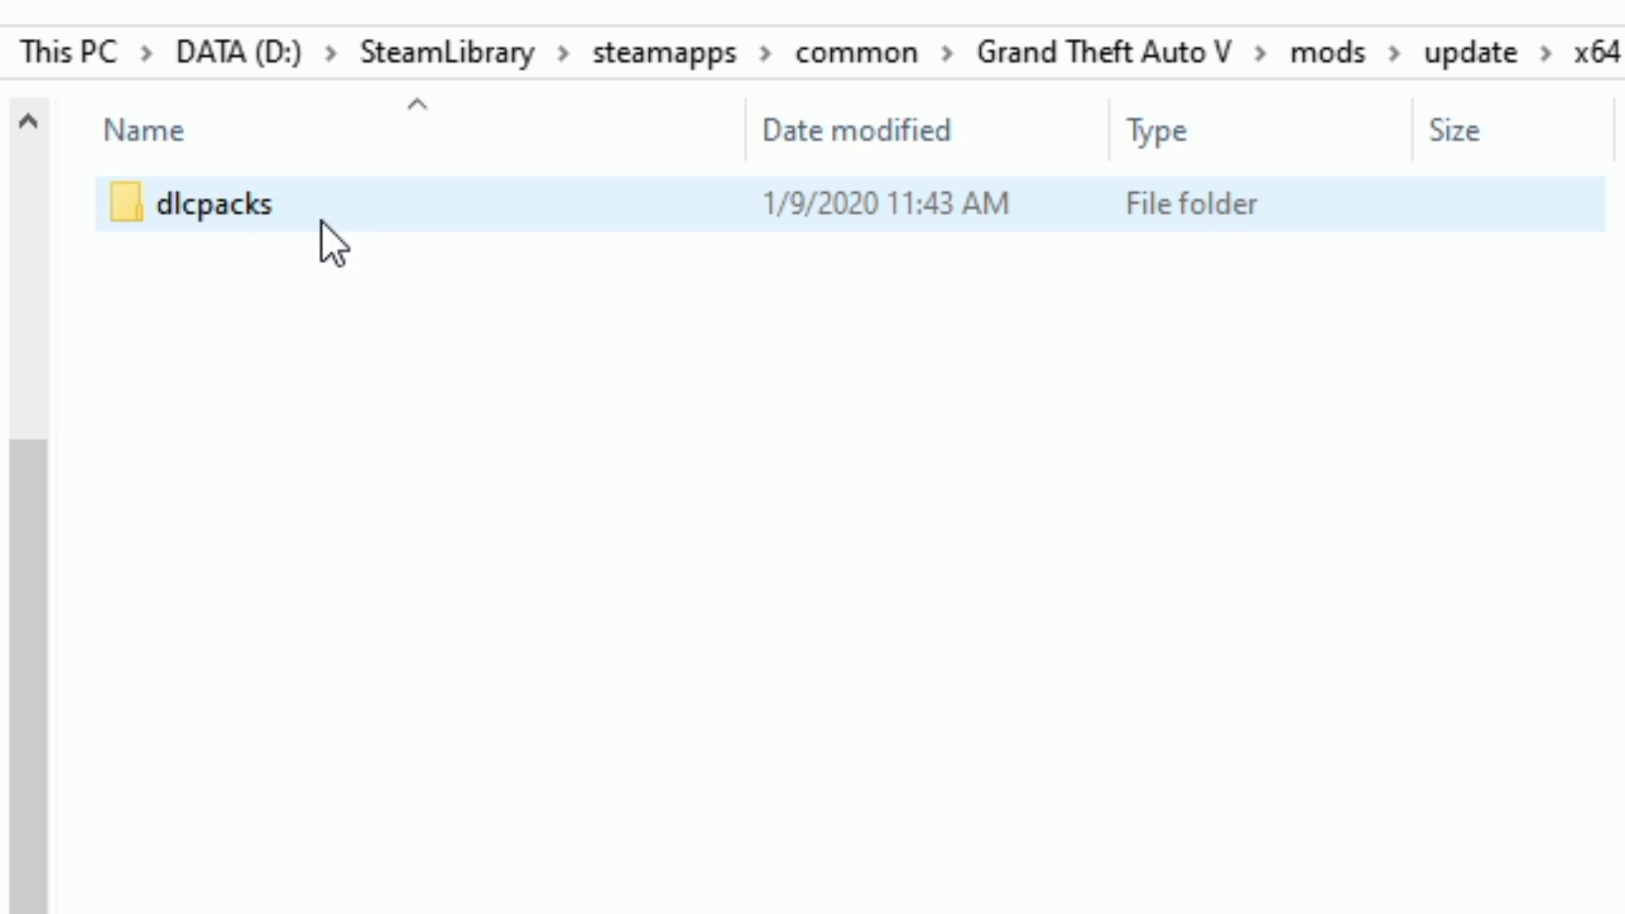
double_click(362, 222)
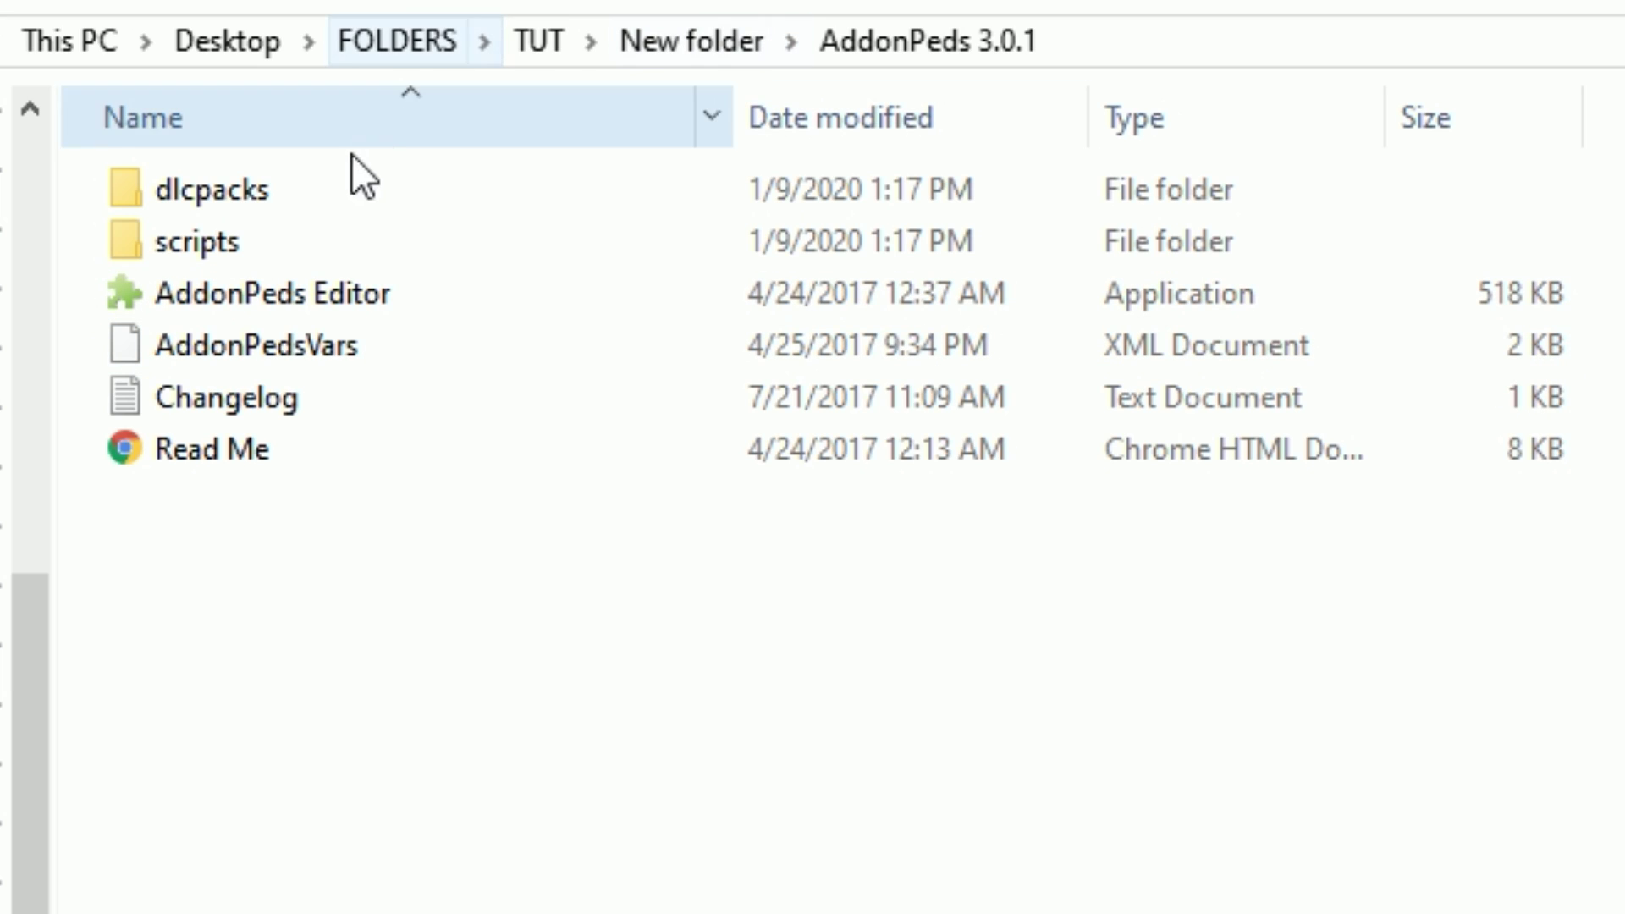
Open the addonpeds folder inside the AddonPeds 3.0.1 download's dlcpacks folder to inspect its contents.
double_click(307, 196)
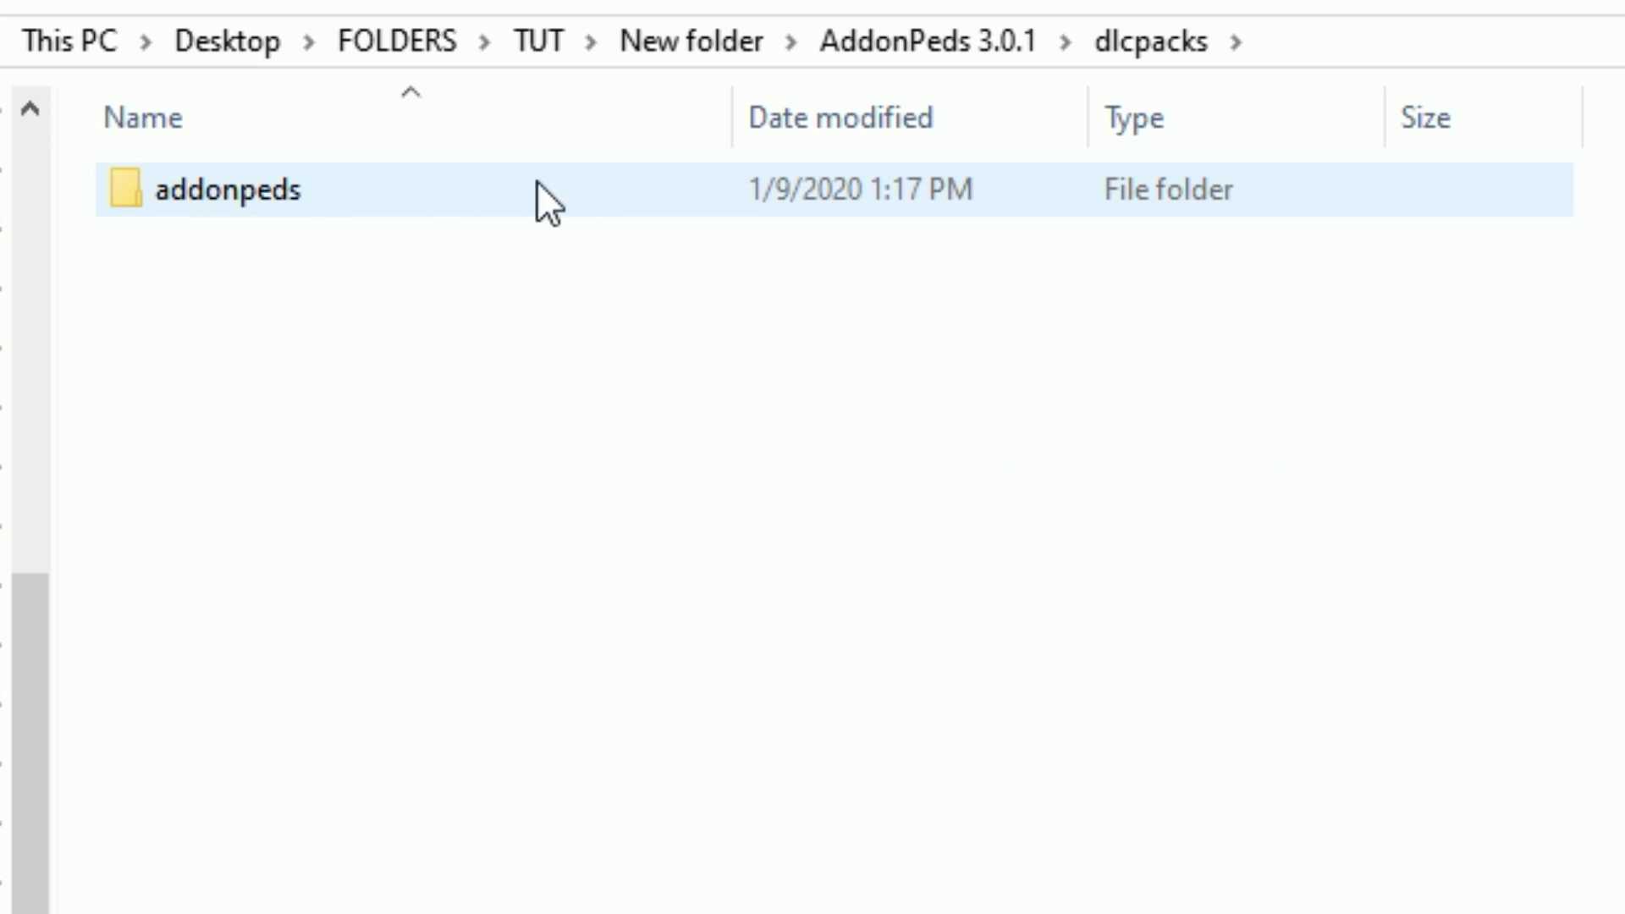
double_click(279, 193)
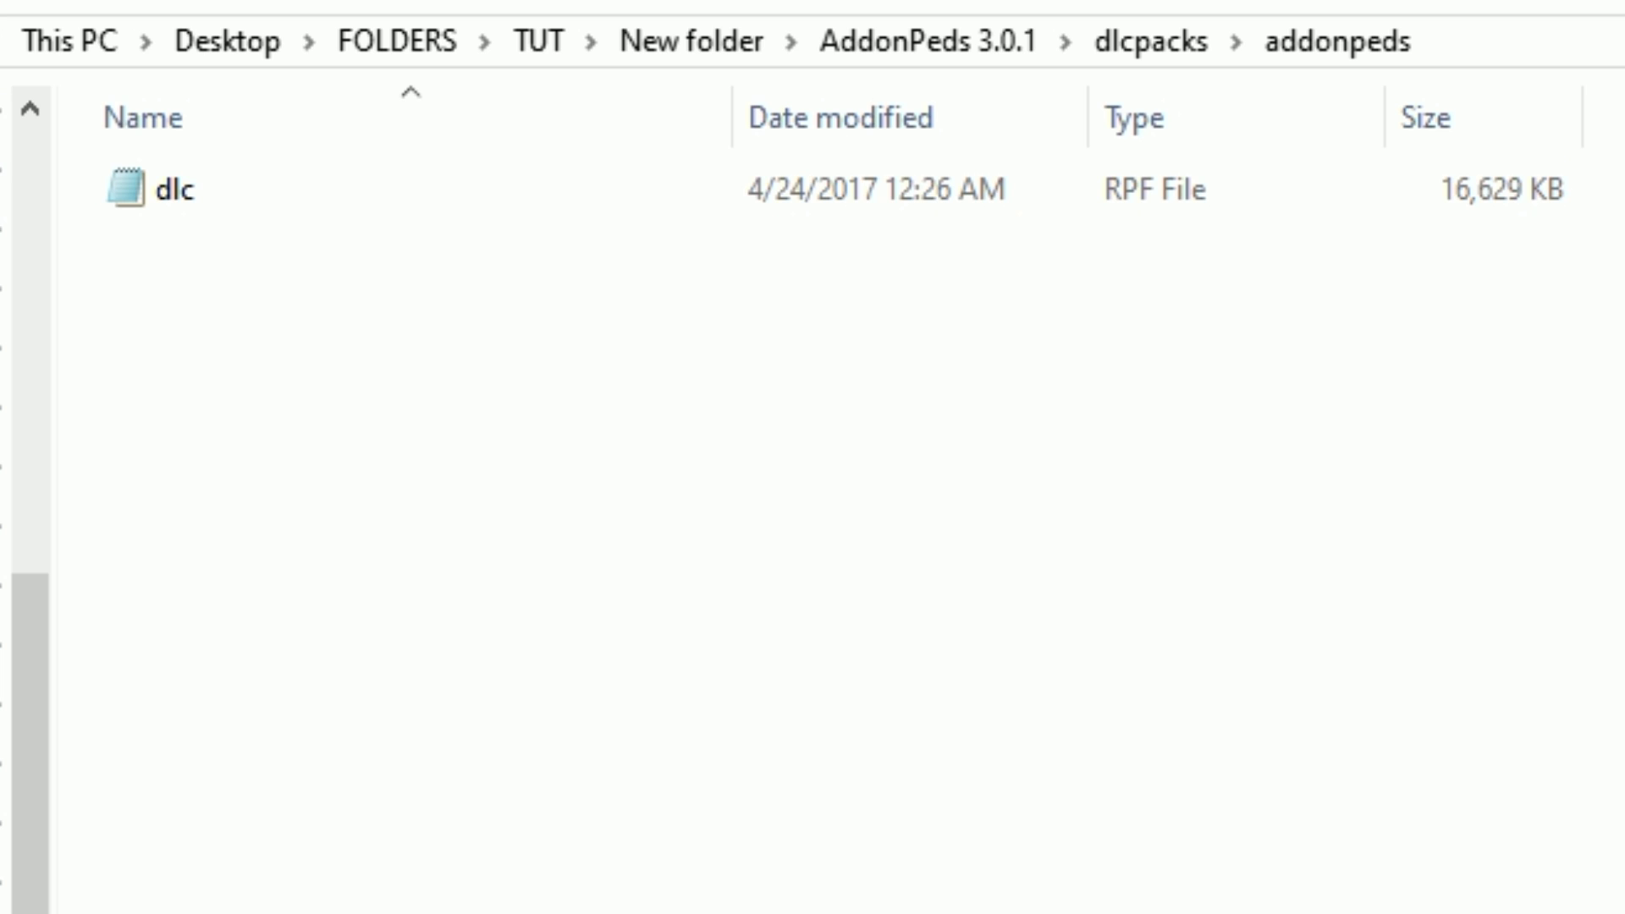
Try to copy the addonpeds folder from the AddonPeds 3.0.1 download into the game's mods > update > x64 > dlcpacks folder.
key(alt+Left)
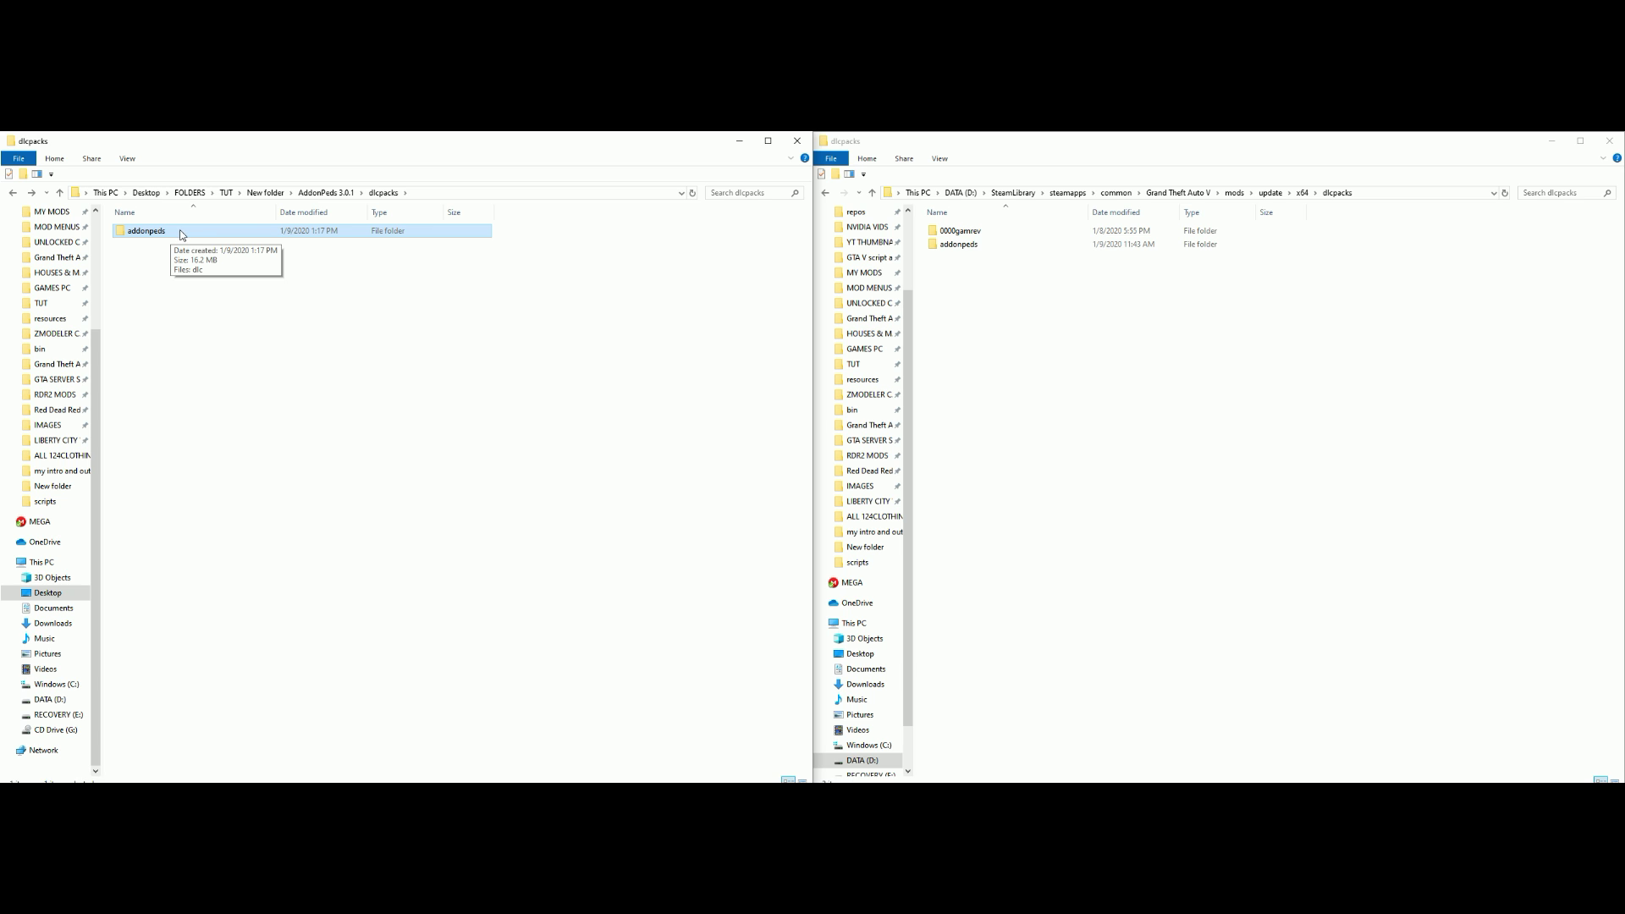
drag(385, 203, 1187, 509)
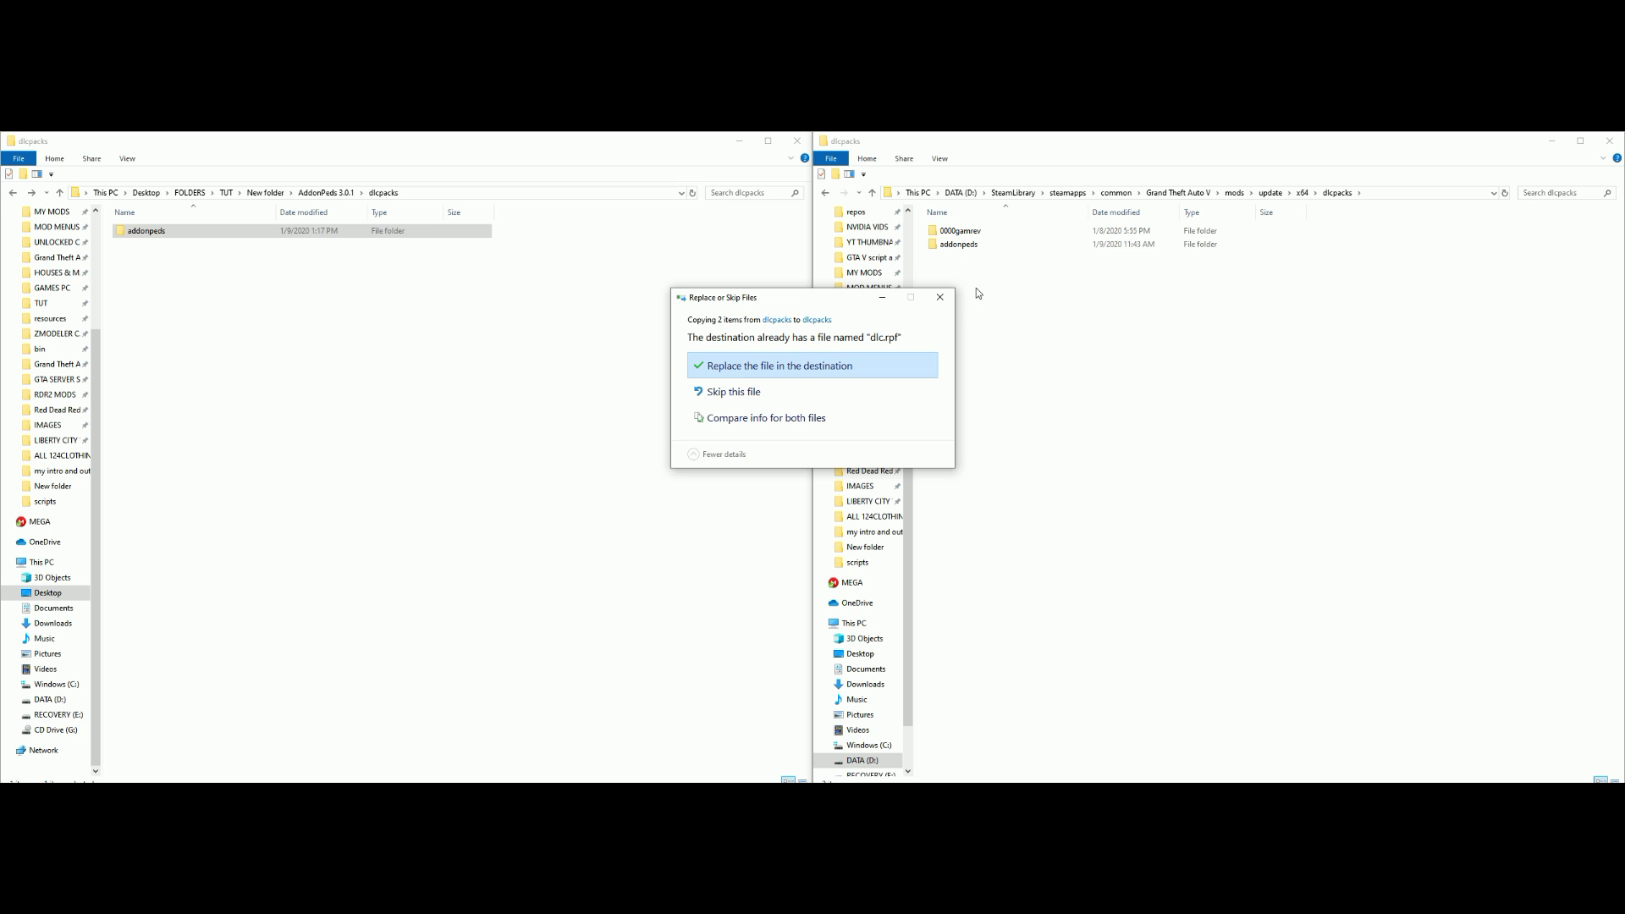
click(940, 300)
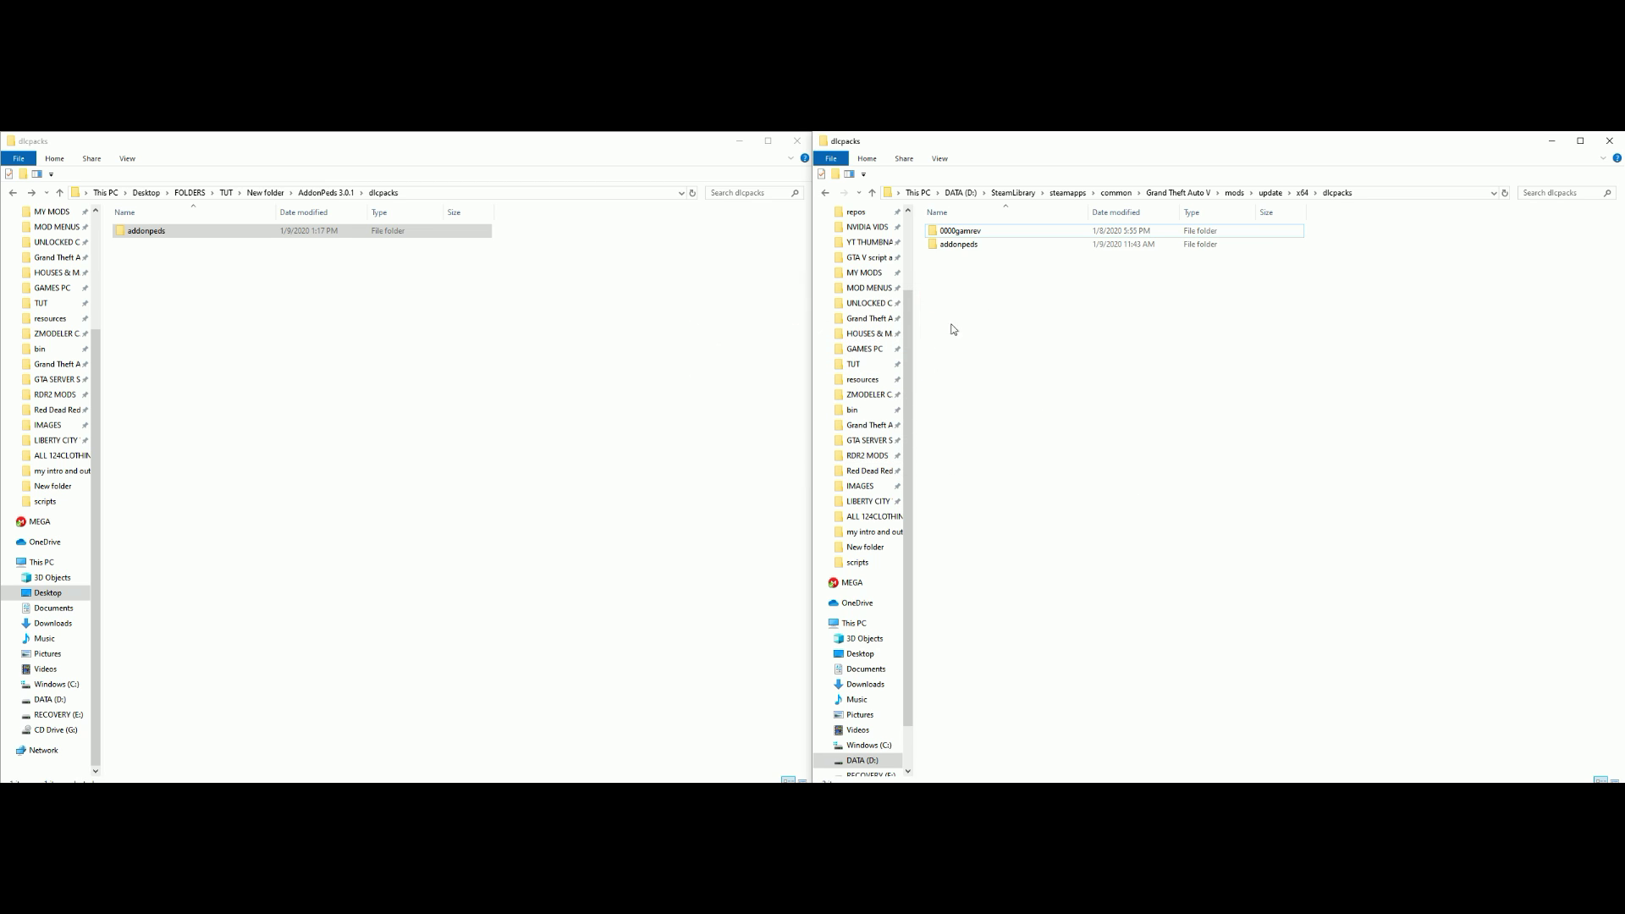
click(986, 248)
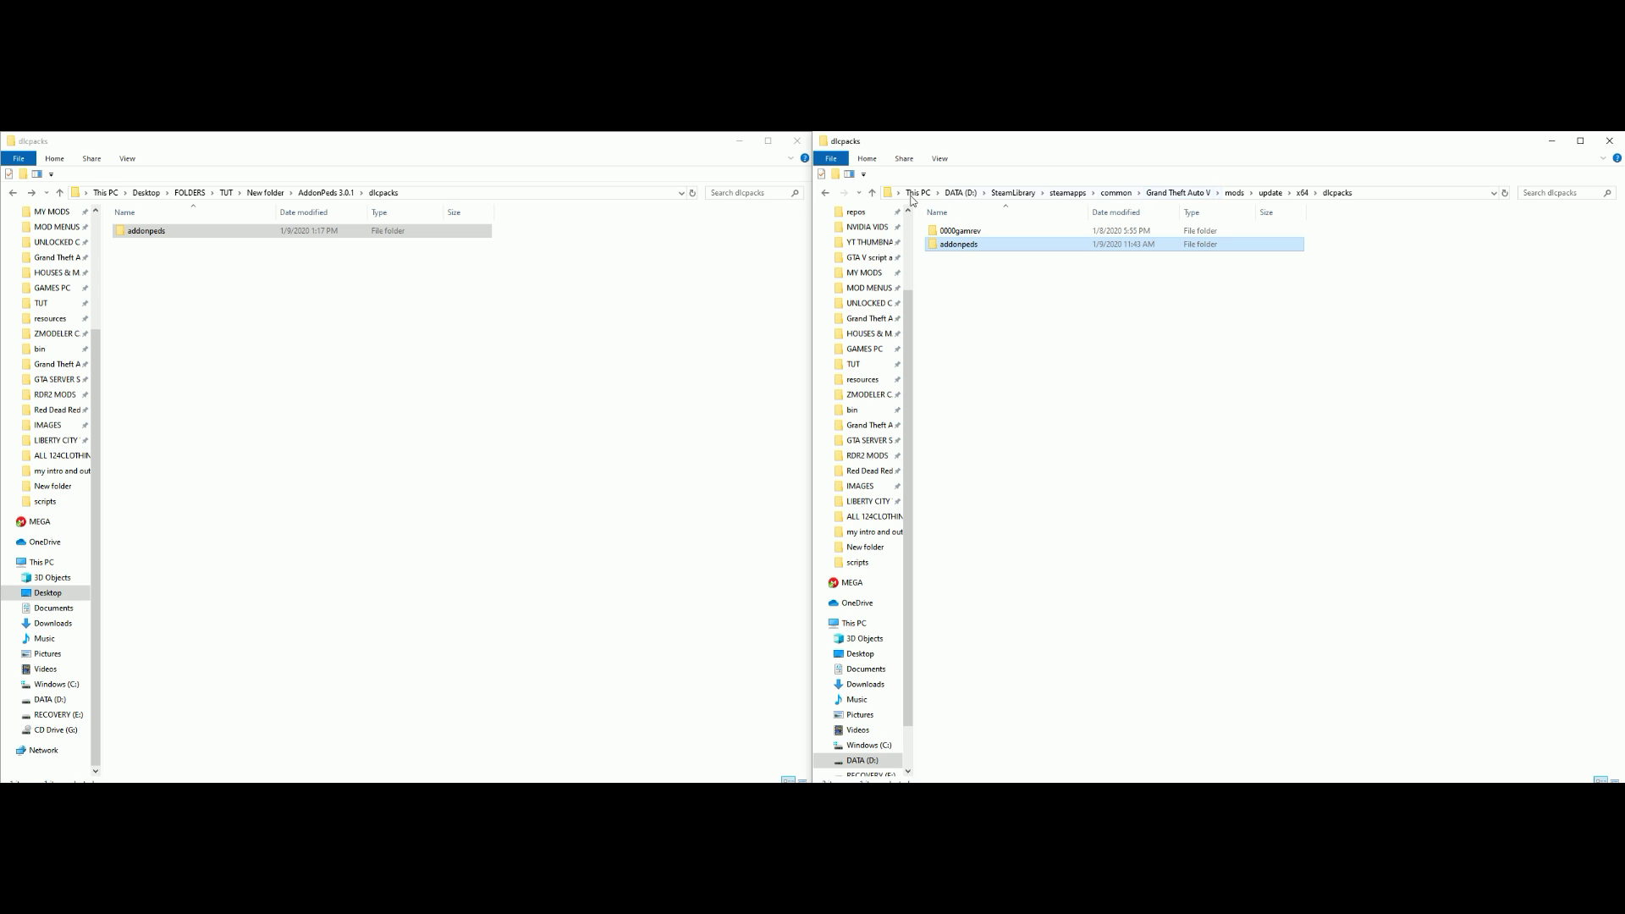
Return to the main Grand Theft Auto V directory and refresh its file listing.
click(1189, 193)
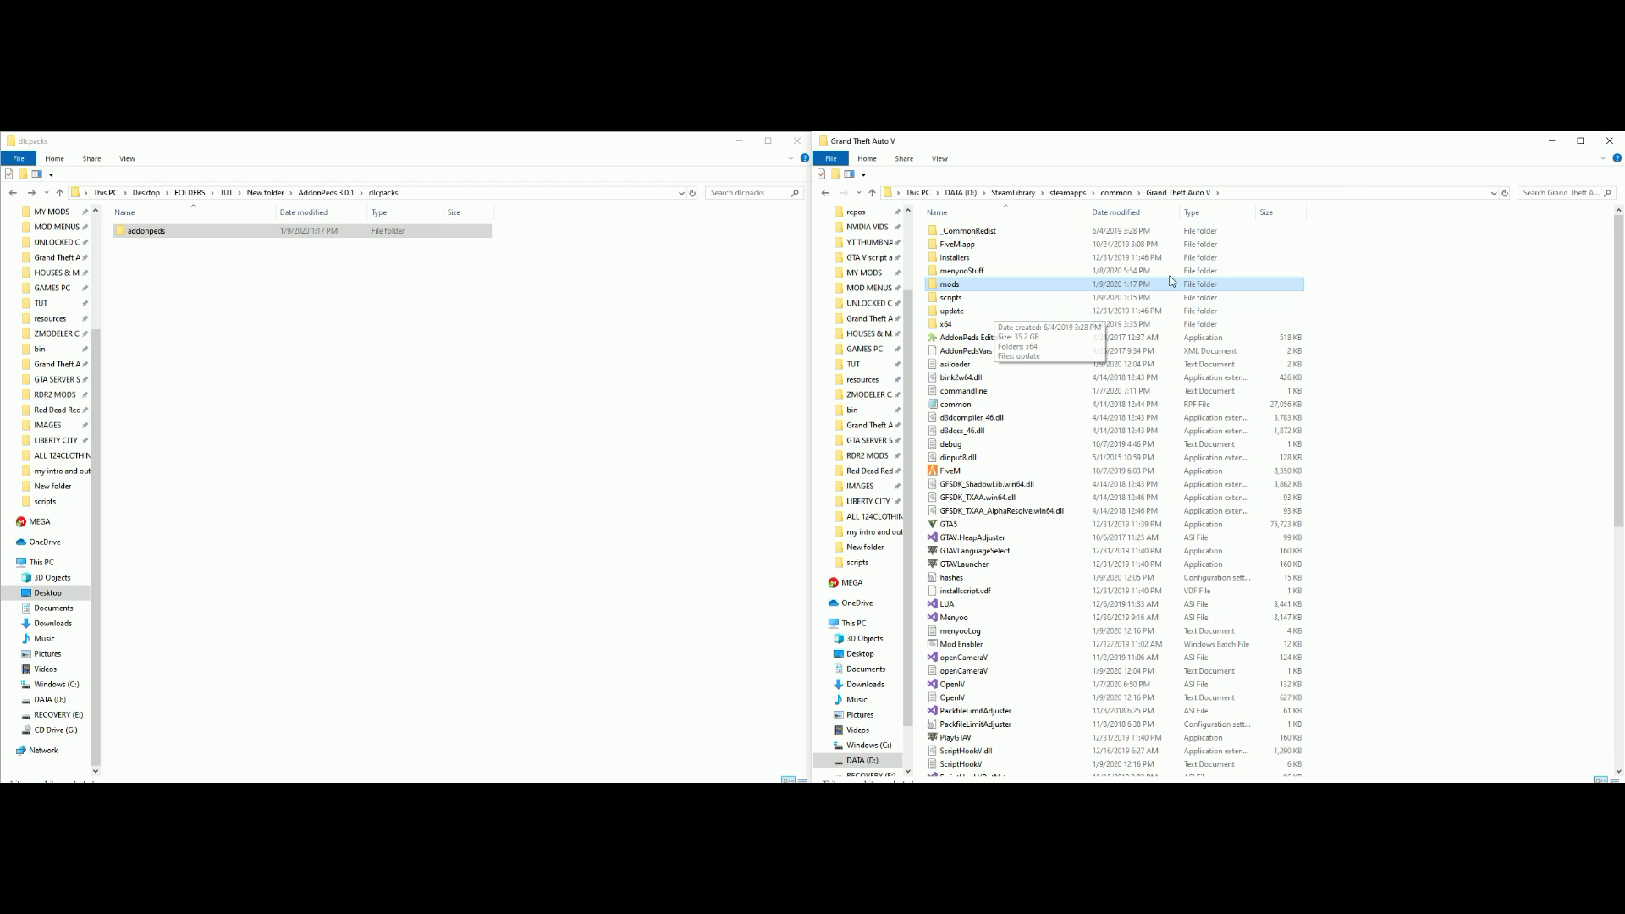
right_click(1372, 276)
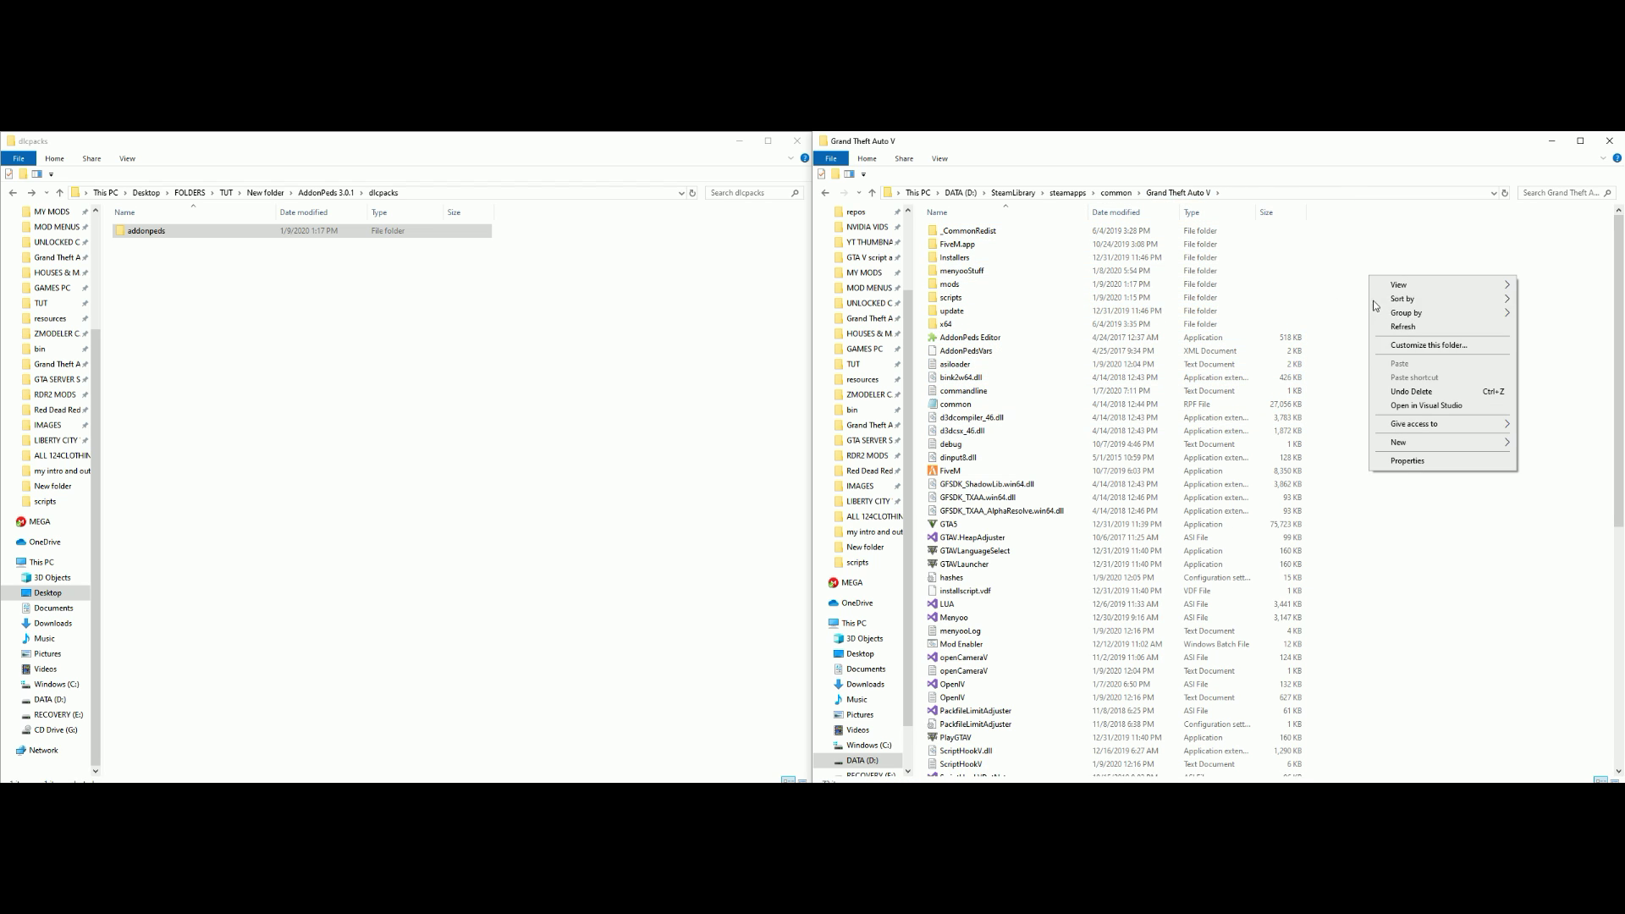
click(1397, 325)
right_click(1353, 247)
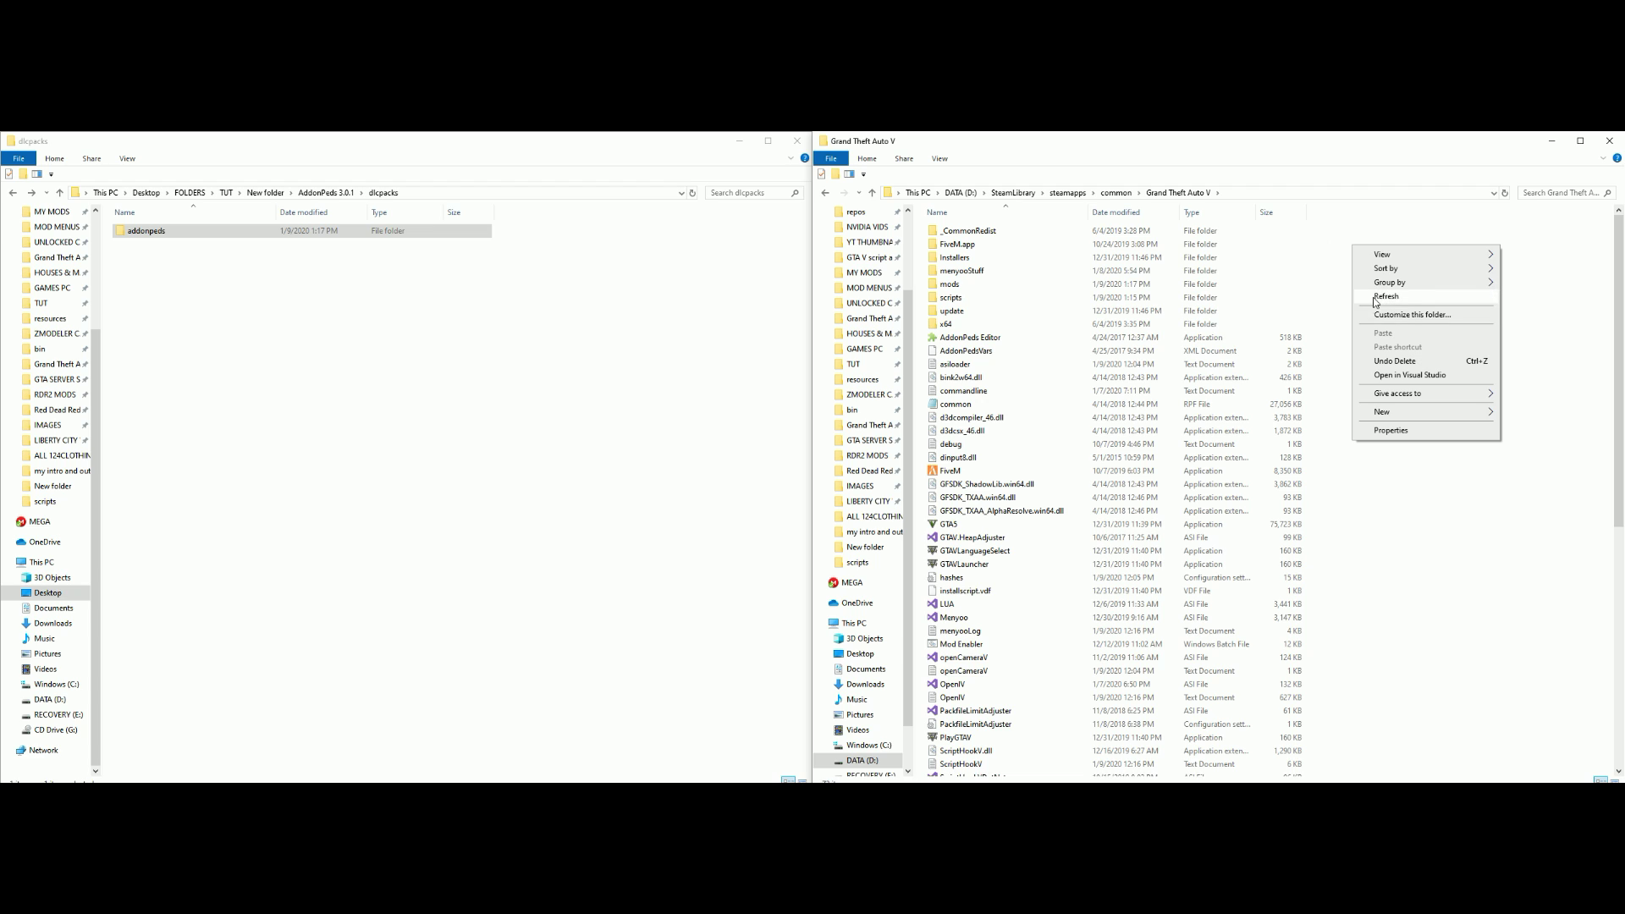
click(1375, 296)
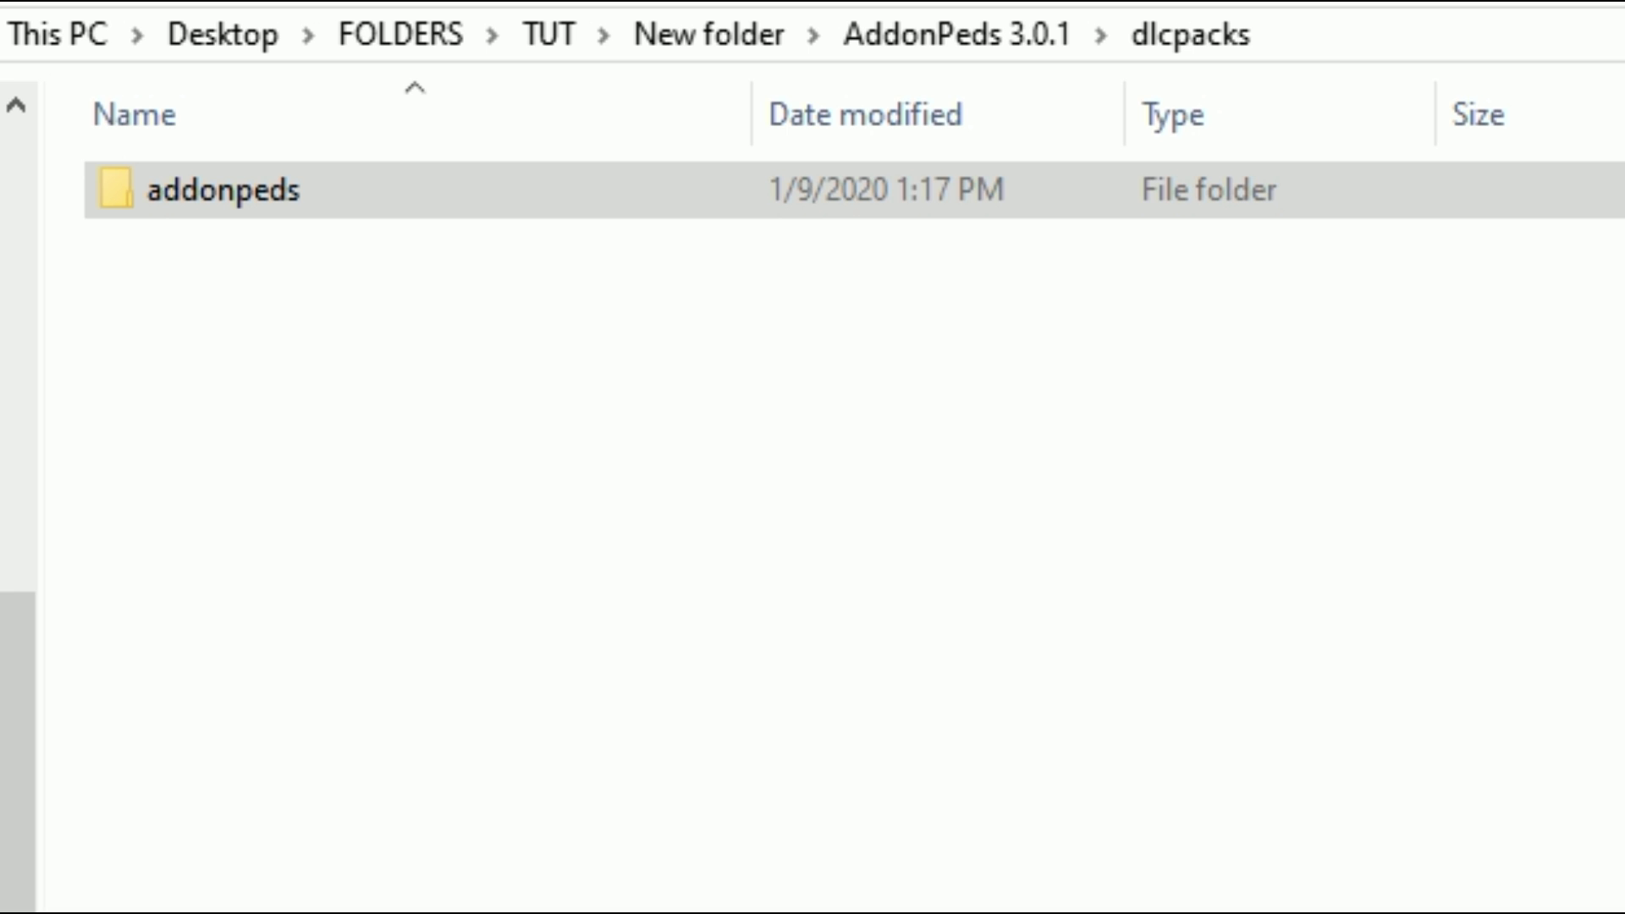
Try to copy PedSelector.dll from the AddonPeds 3.0.1 scripts folder into the scripts folder of the Grand Theft Auto V directory.
key(alt+Left)
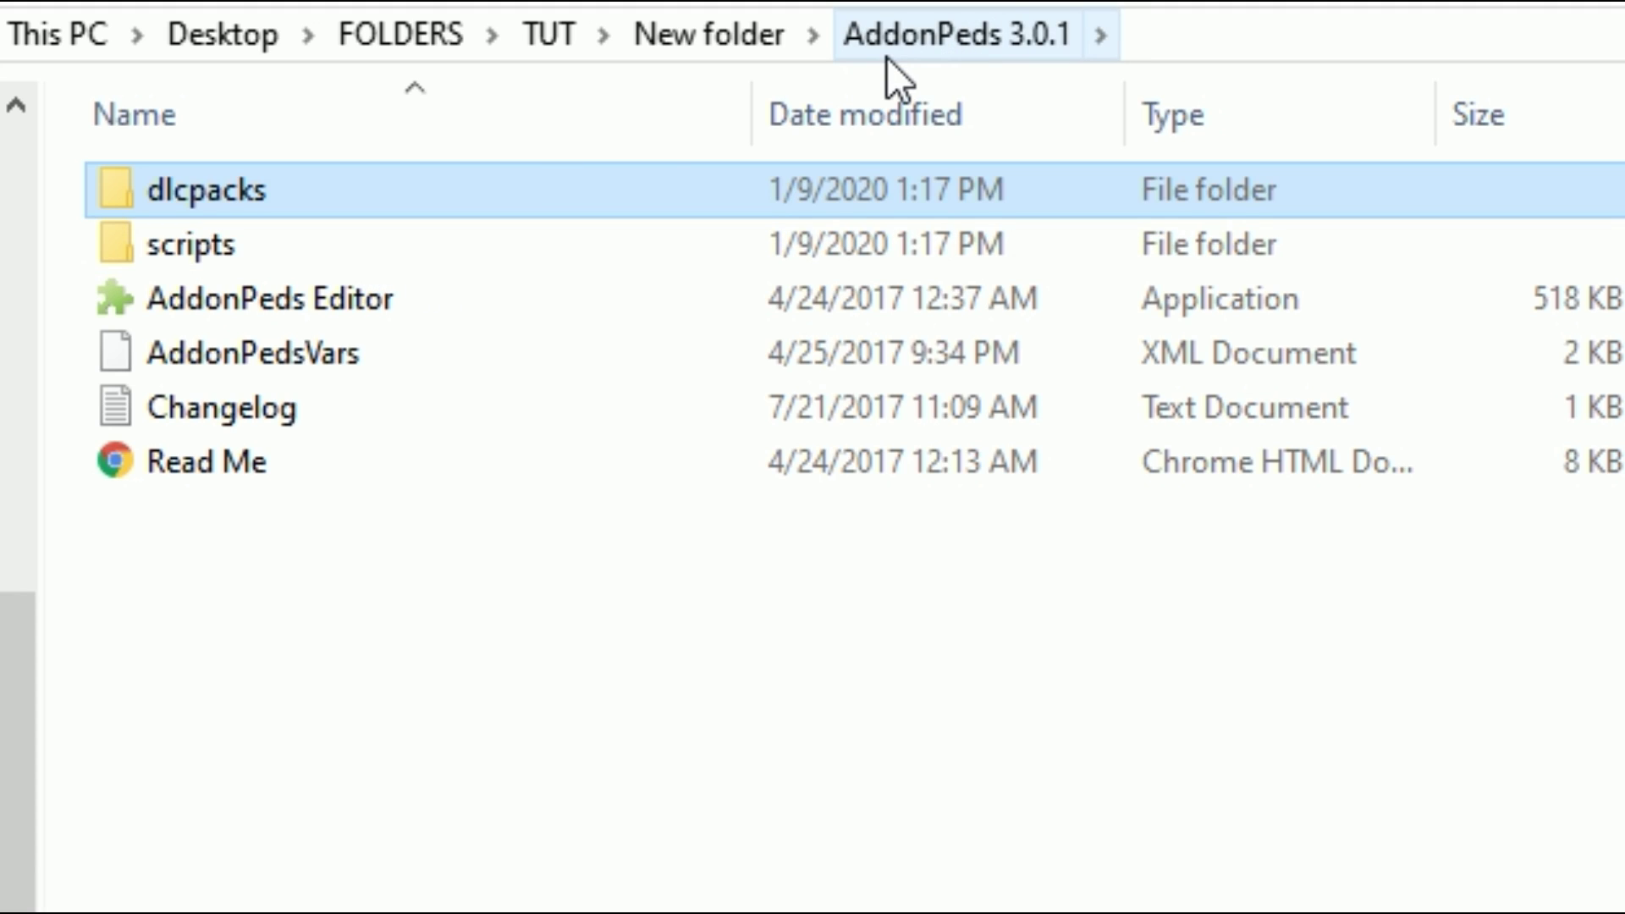
click(376, 259)
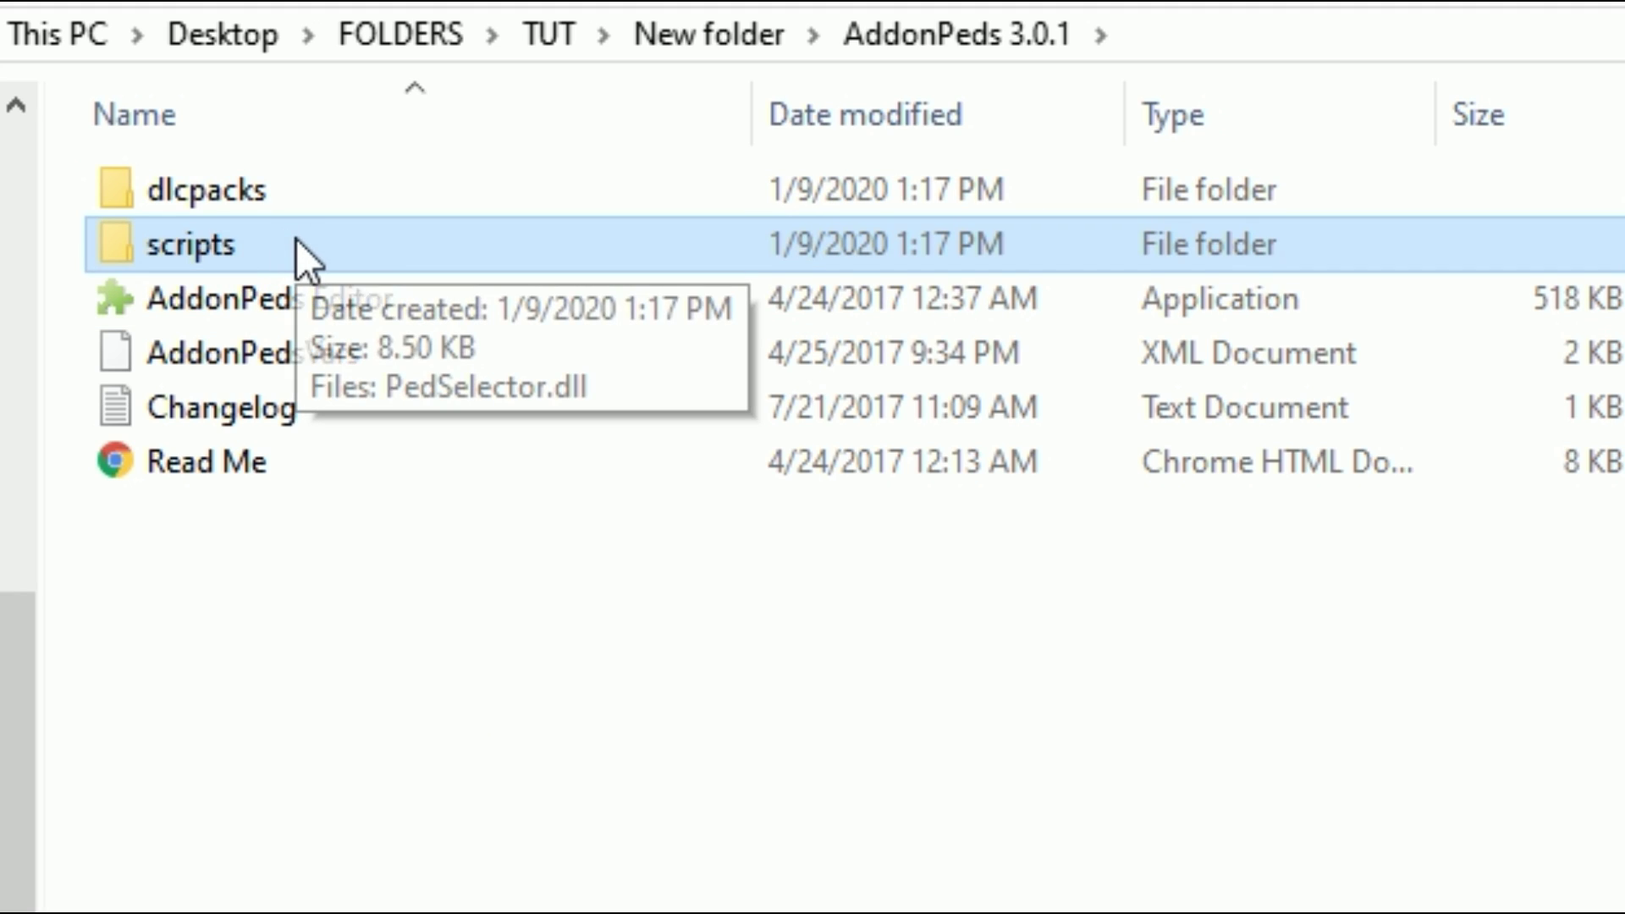
double_click(381, 247)
click(509, 203)
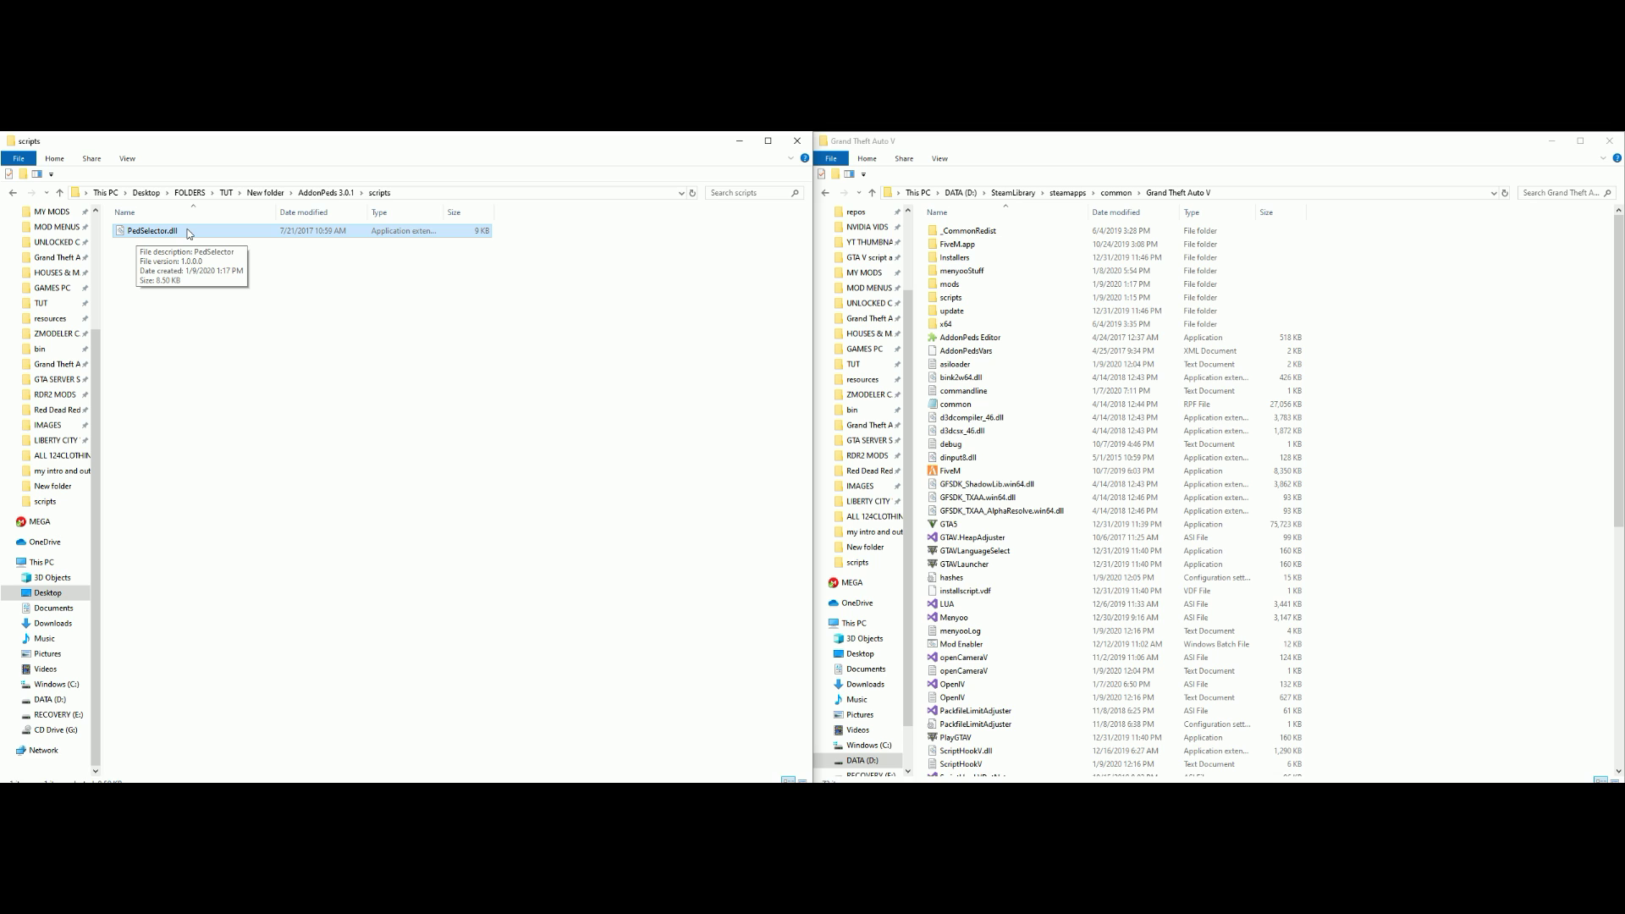
drag(188, 234, 1008, 298)
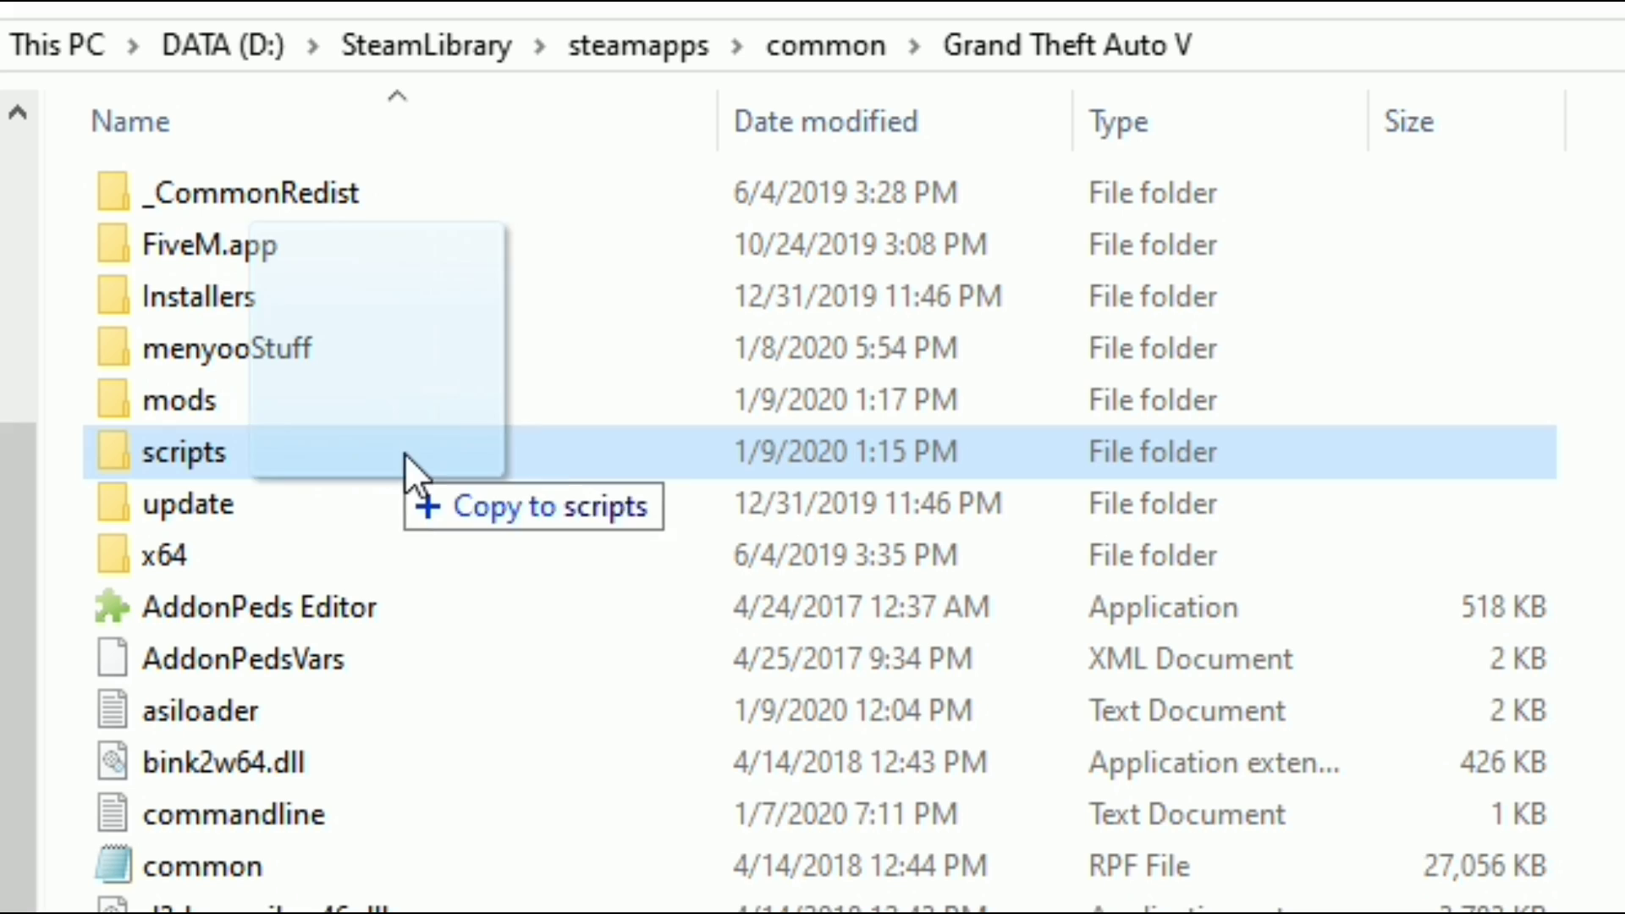
mouse_move(404, 454)
mouse_down()
mouse_move(532, 455)
mouse_move(318, 461)
mouse_move(411, 450)
mouse_up()
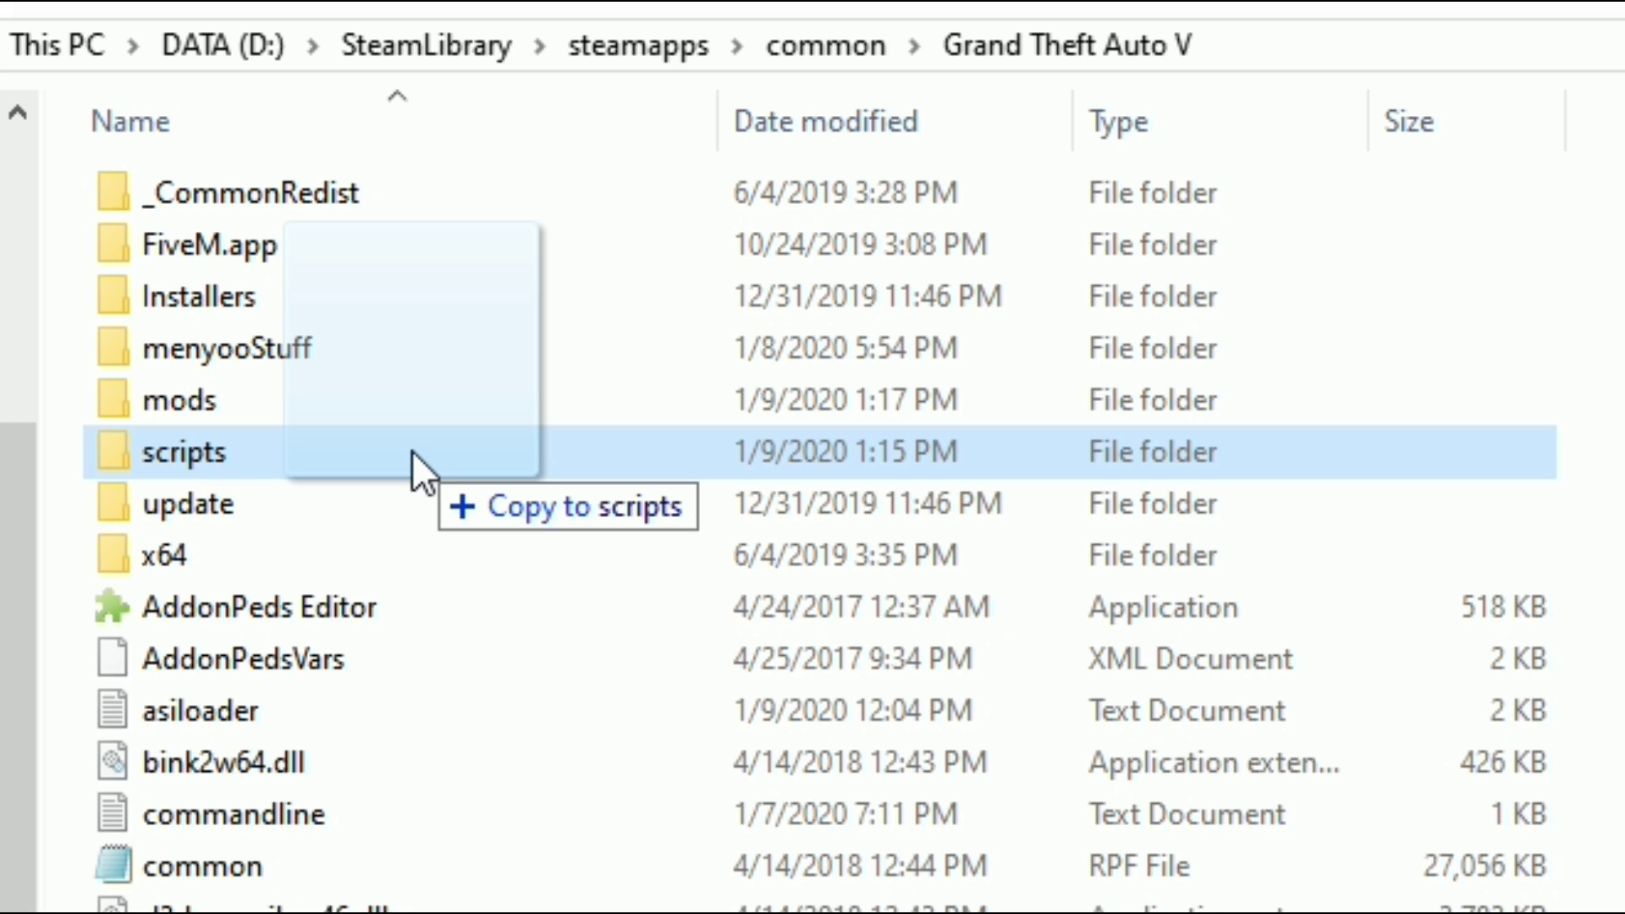
drag(411, 450, 417, 448)
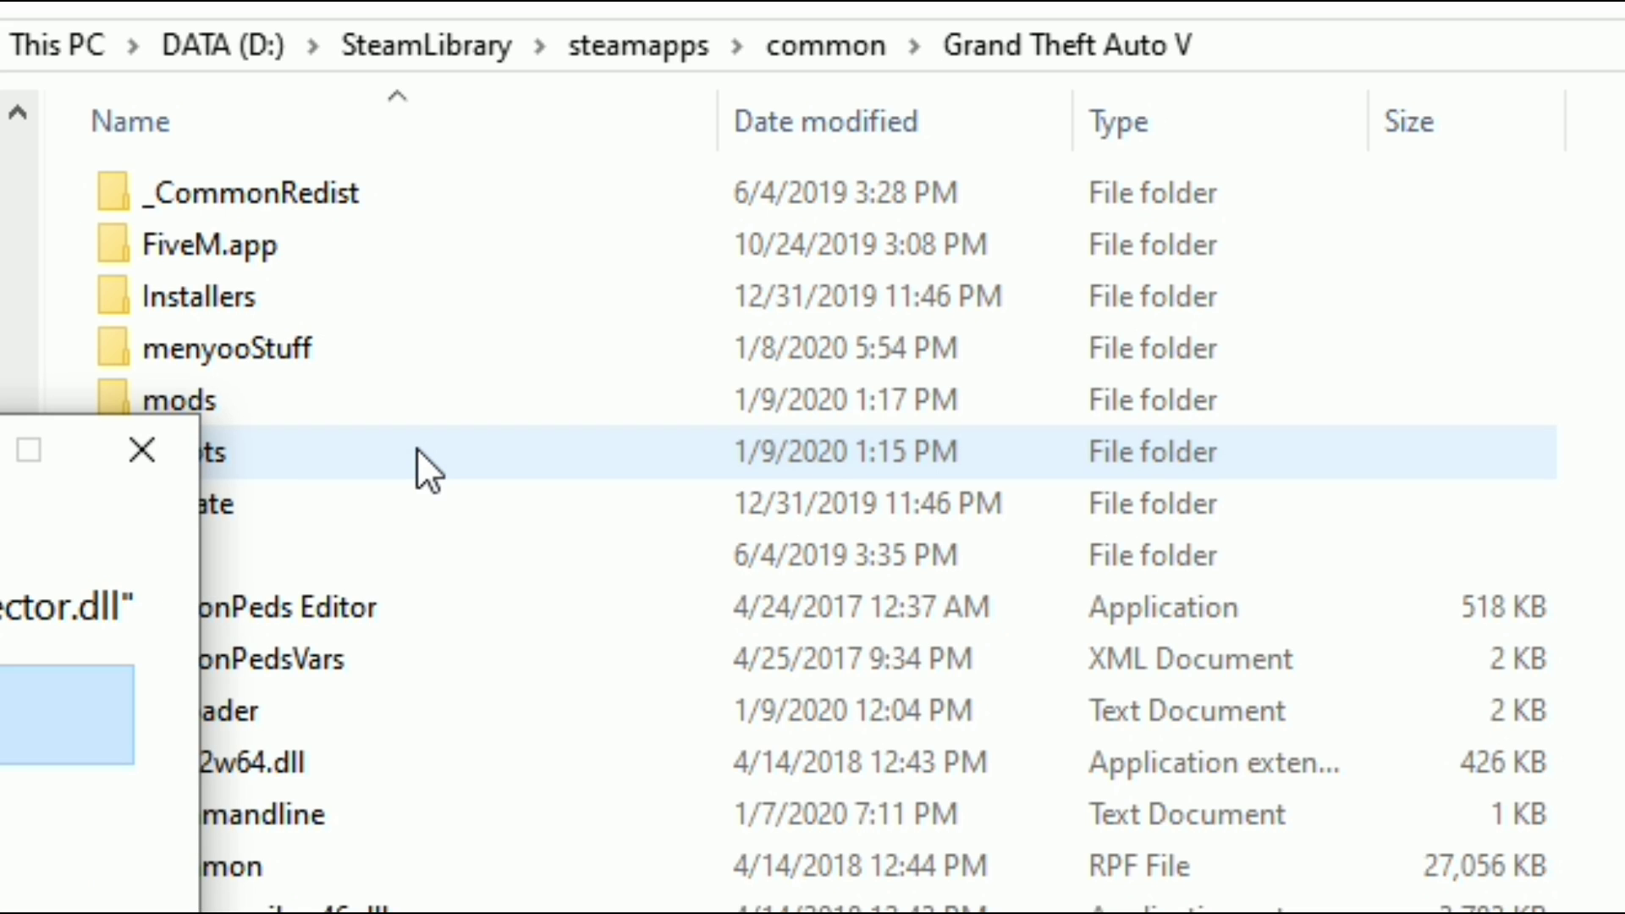
click(142, 449)
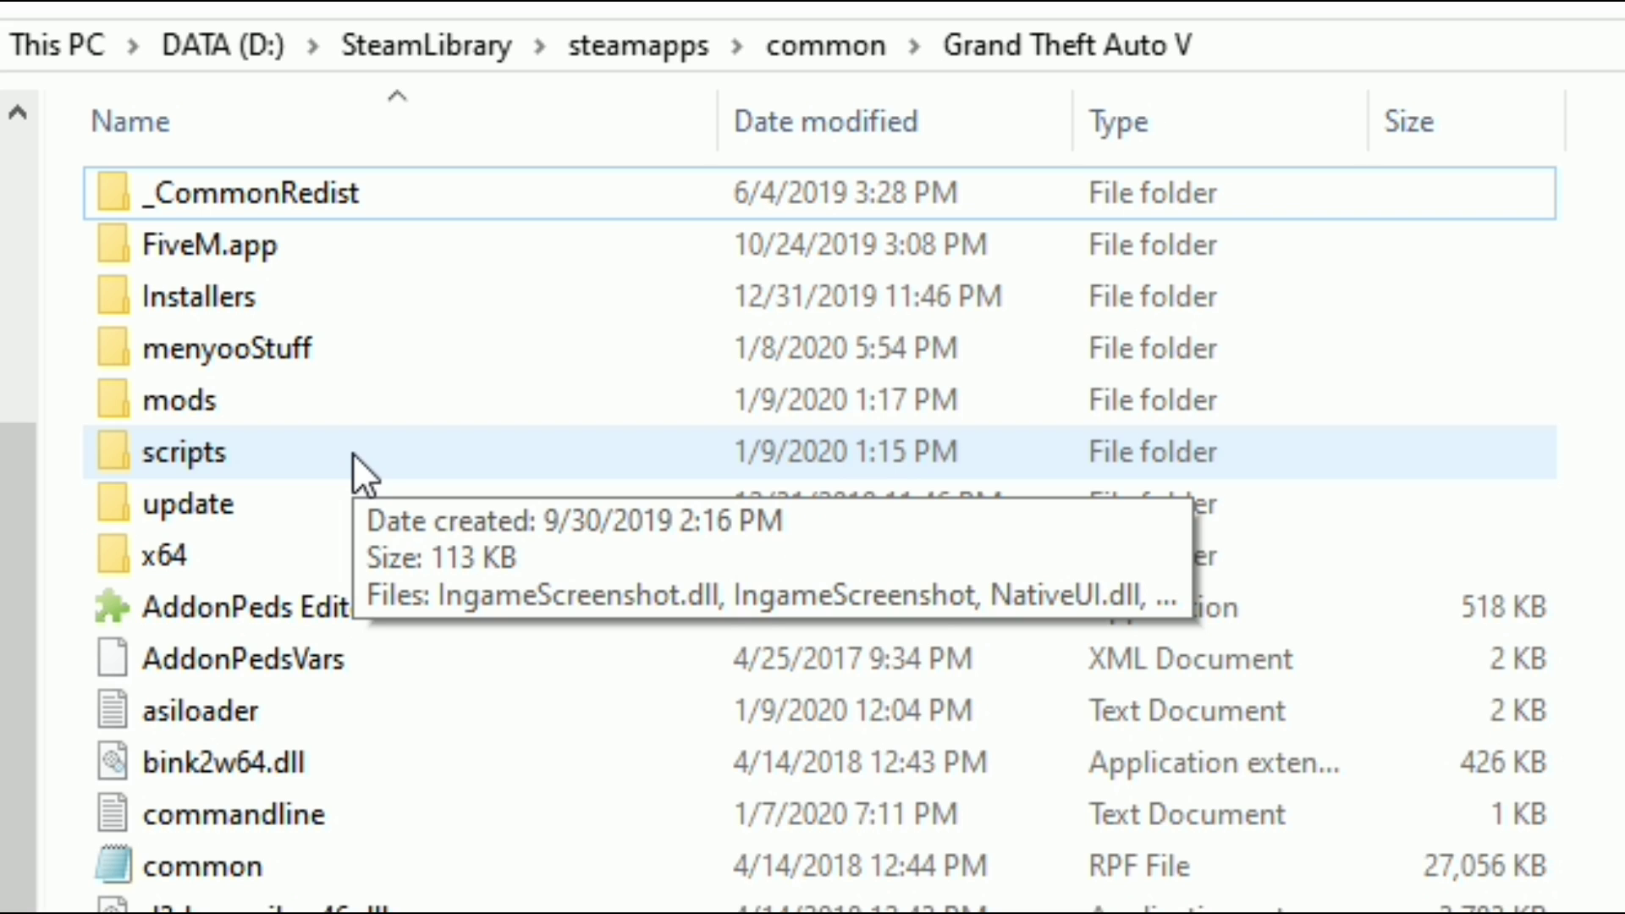
Check the game's scripts folder for PedSelector.dll and return to the main Grand Theft Auto V directory.
double_click(352, 452)
click(410, 342)
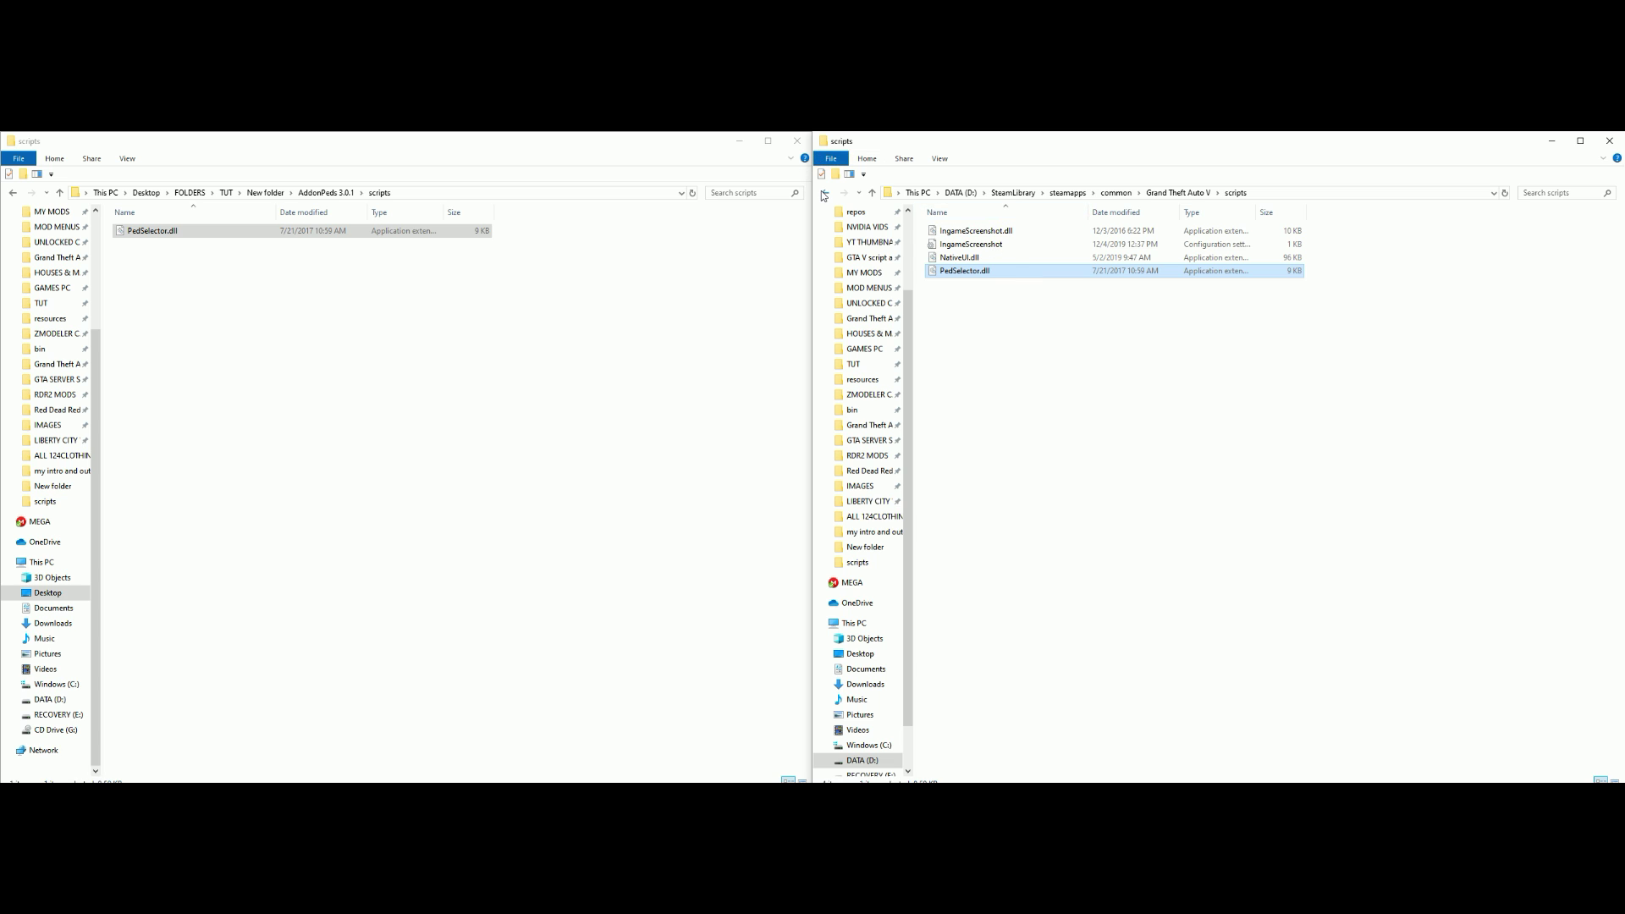
click(1101, 45)
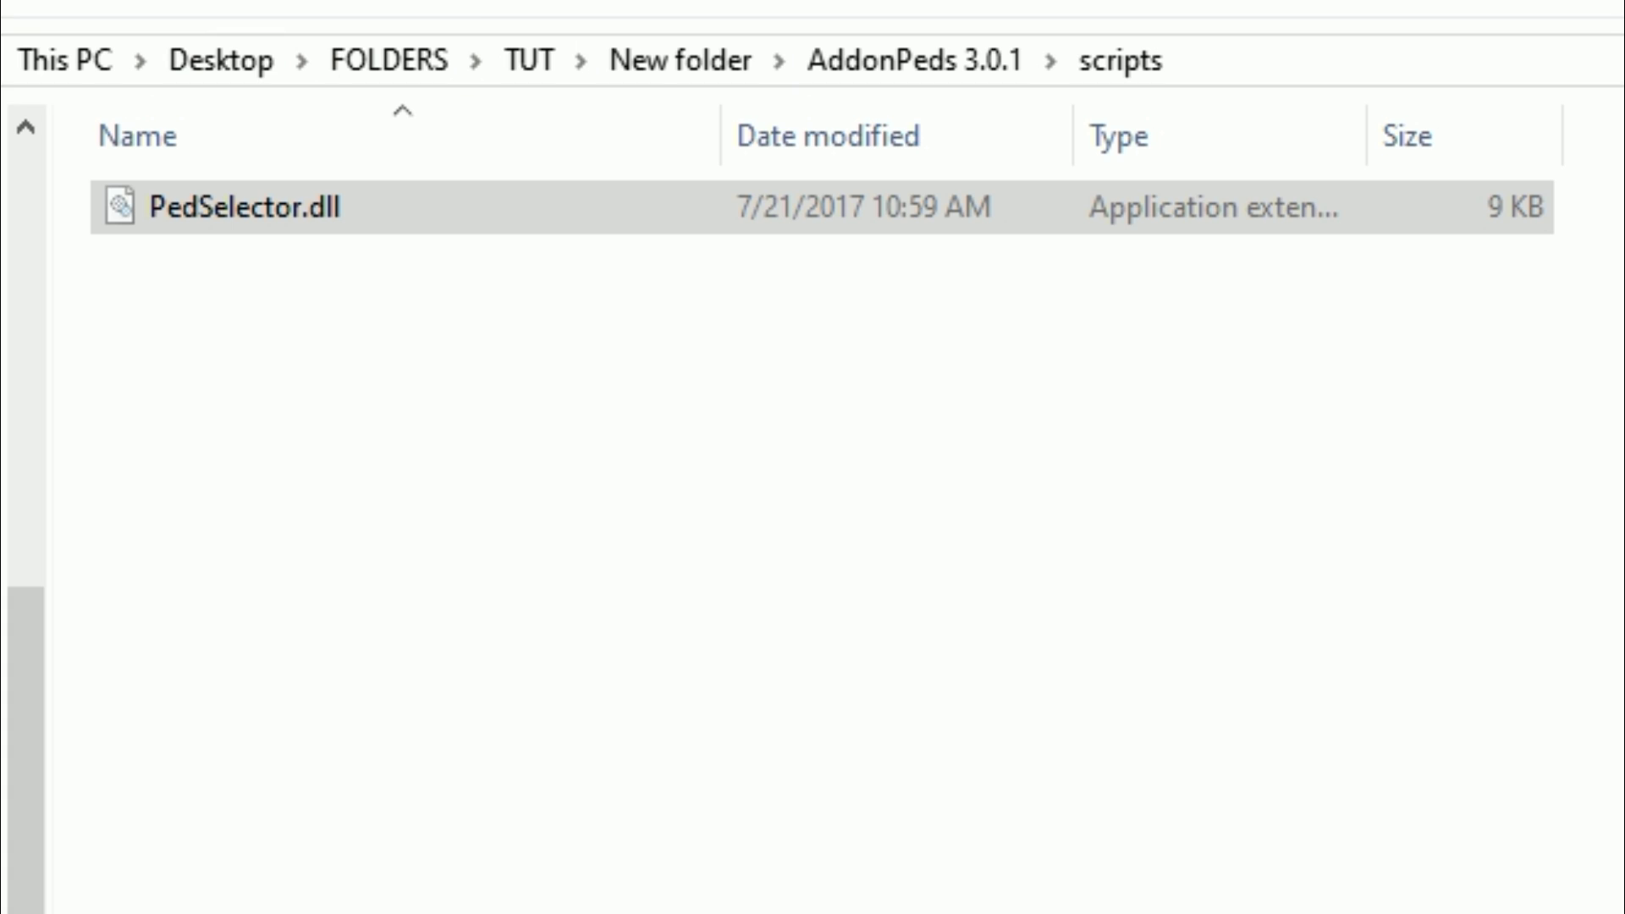
Try to copy AddonPeds Editor and AddonPedsVars from the AddonPeds 3.0.1 folder into the main Grand Theft Auto V directory.
key(alt+Left)
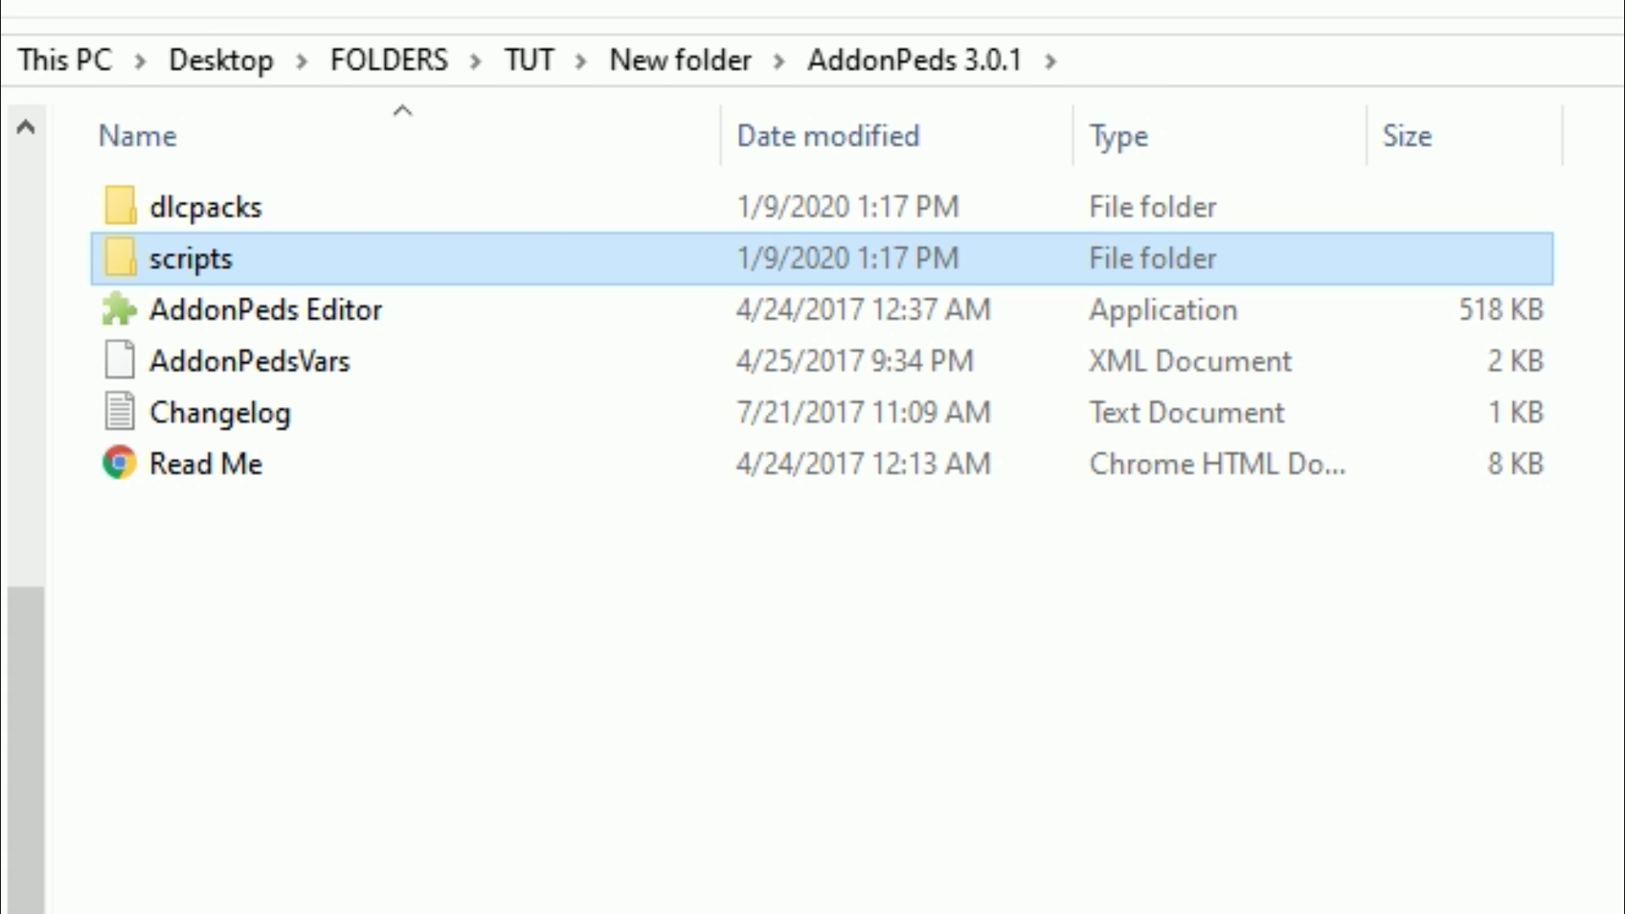
click(349, 307)
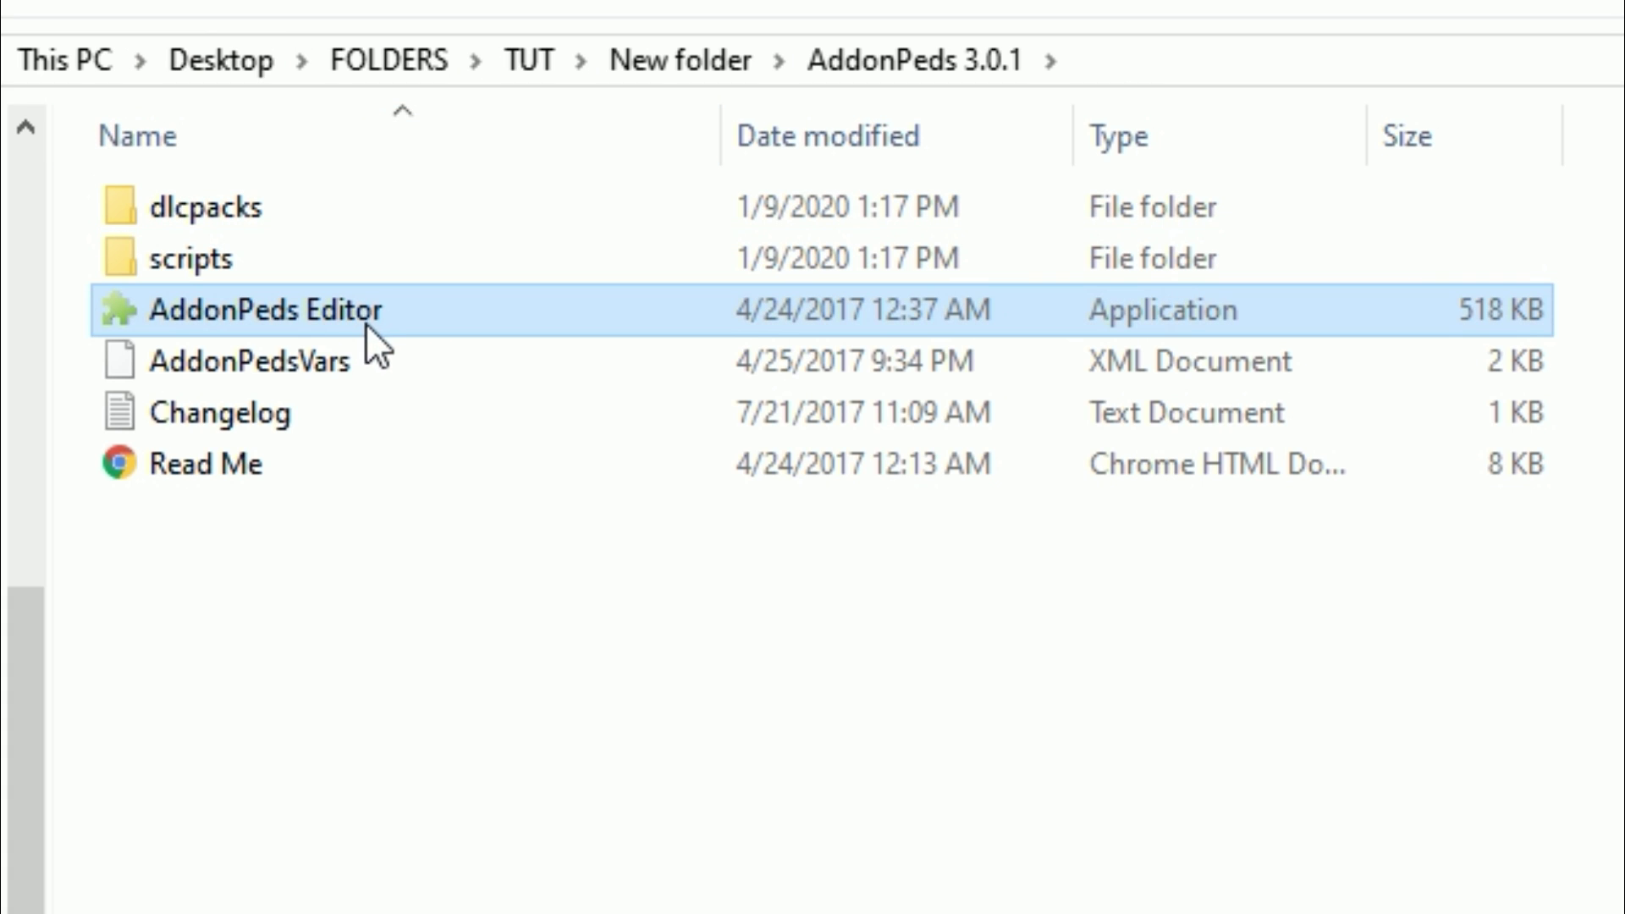
ctrl+click(344, 356)
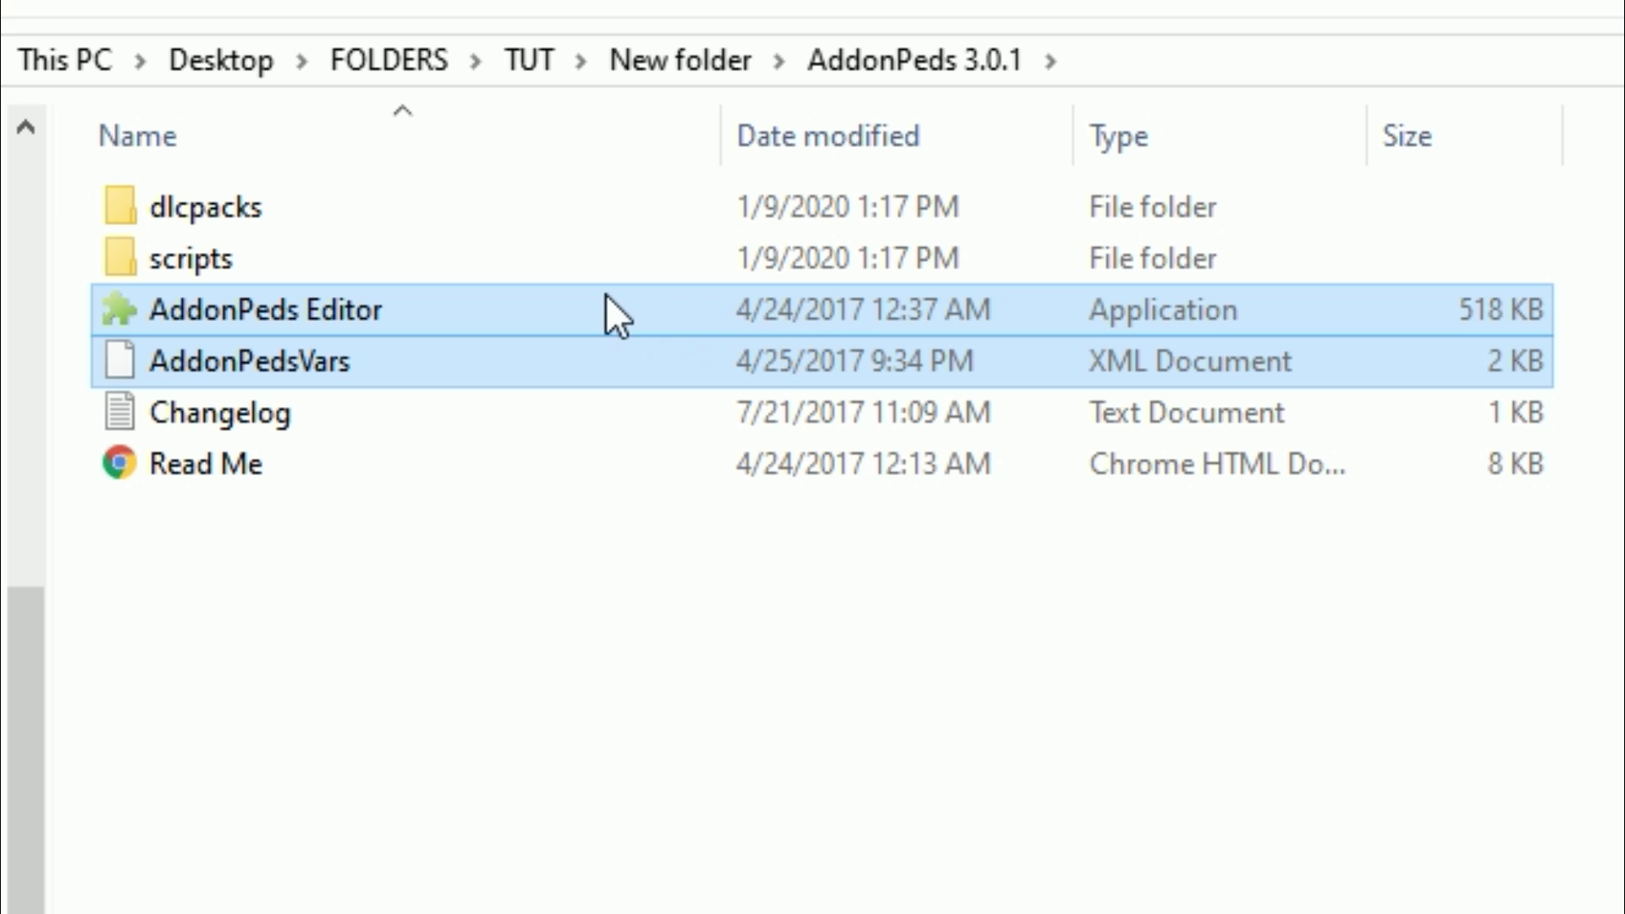
drag(599, 319, 1436, 513)
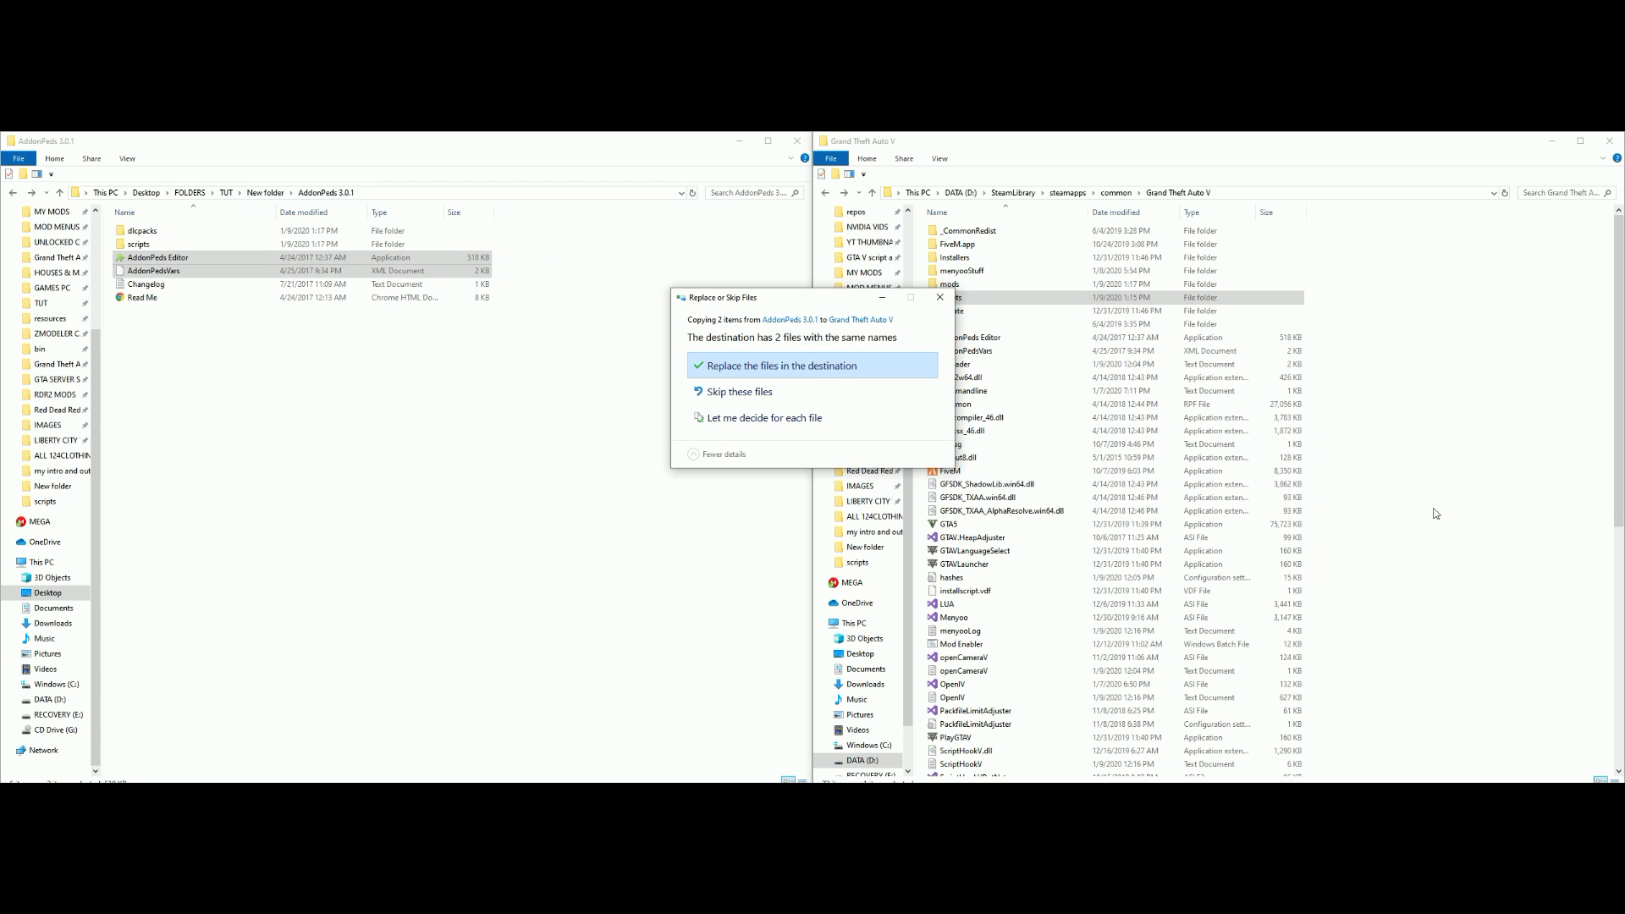
click(952, 297)
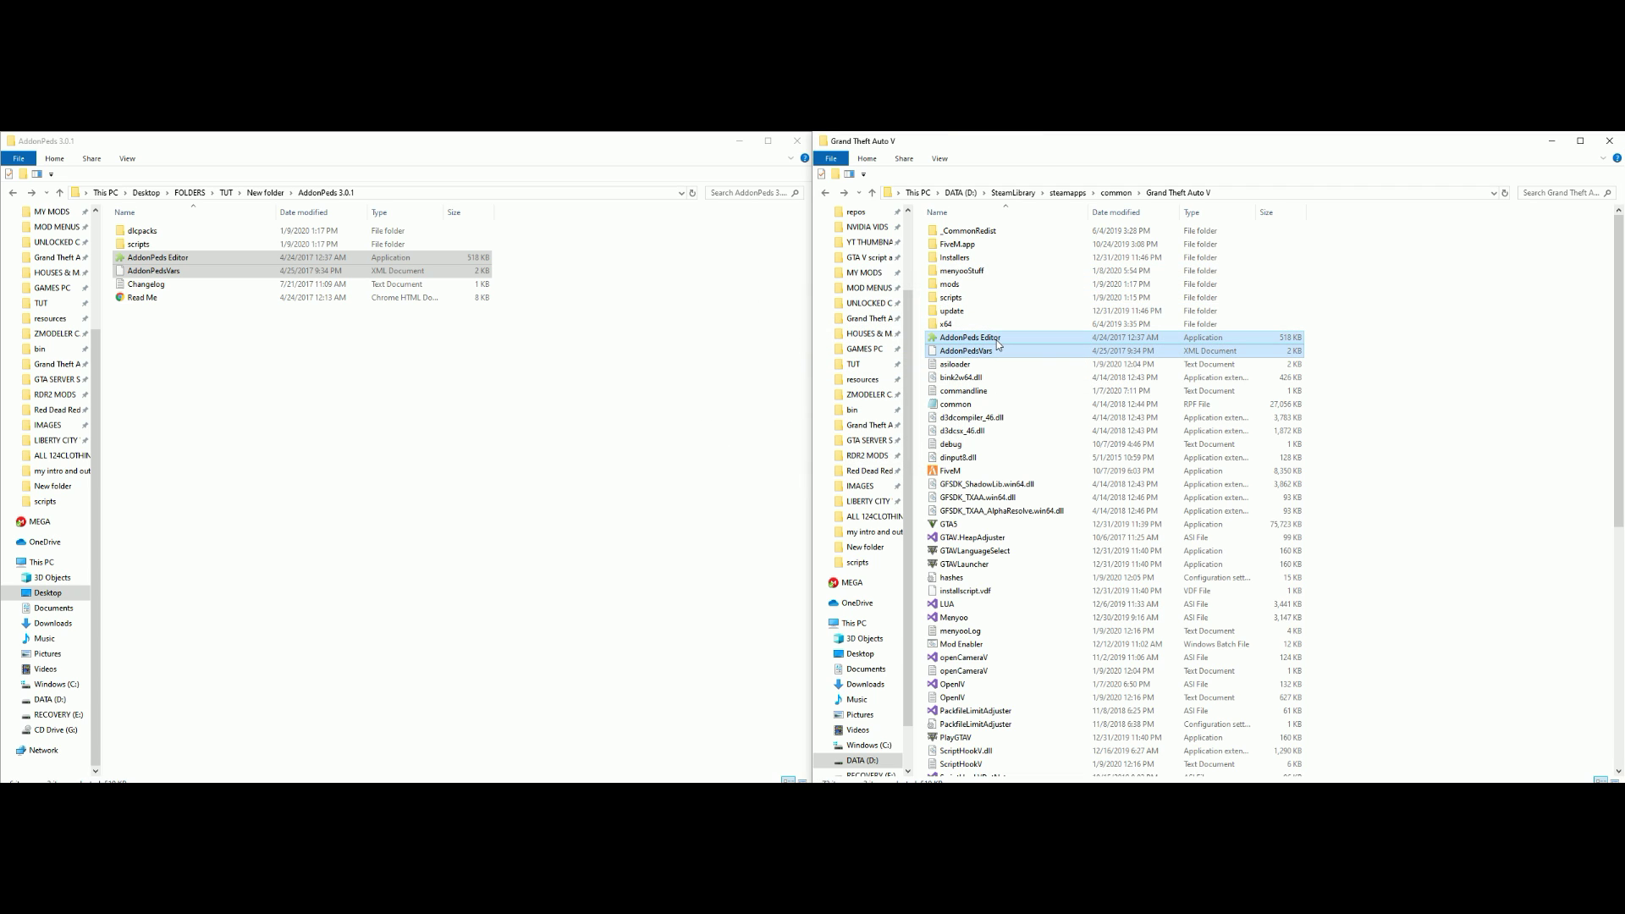
click(1385, 387)
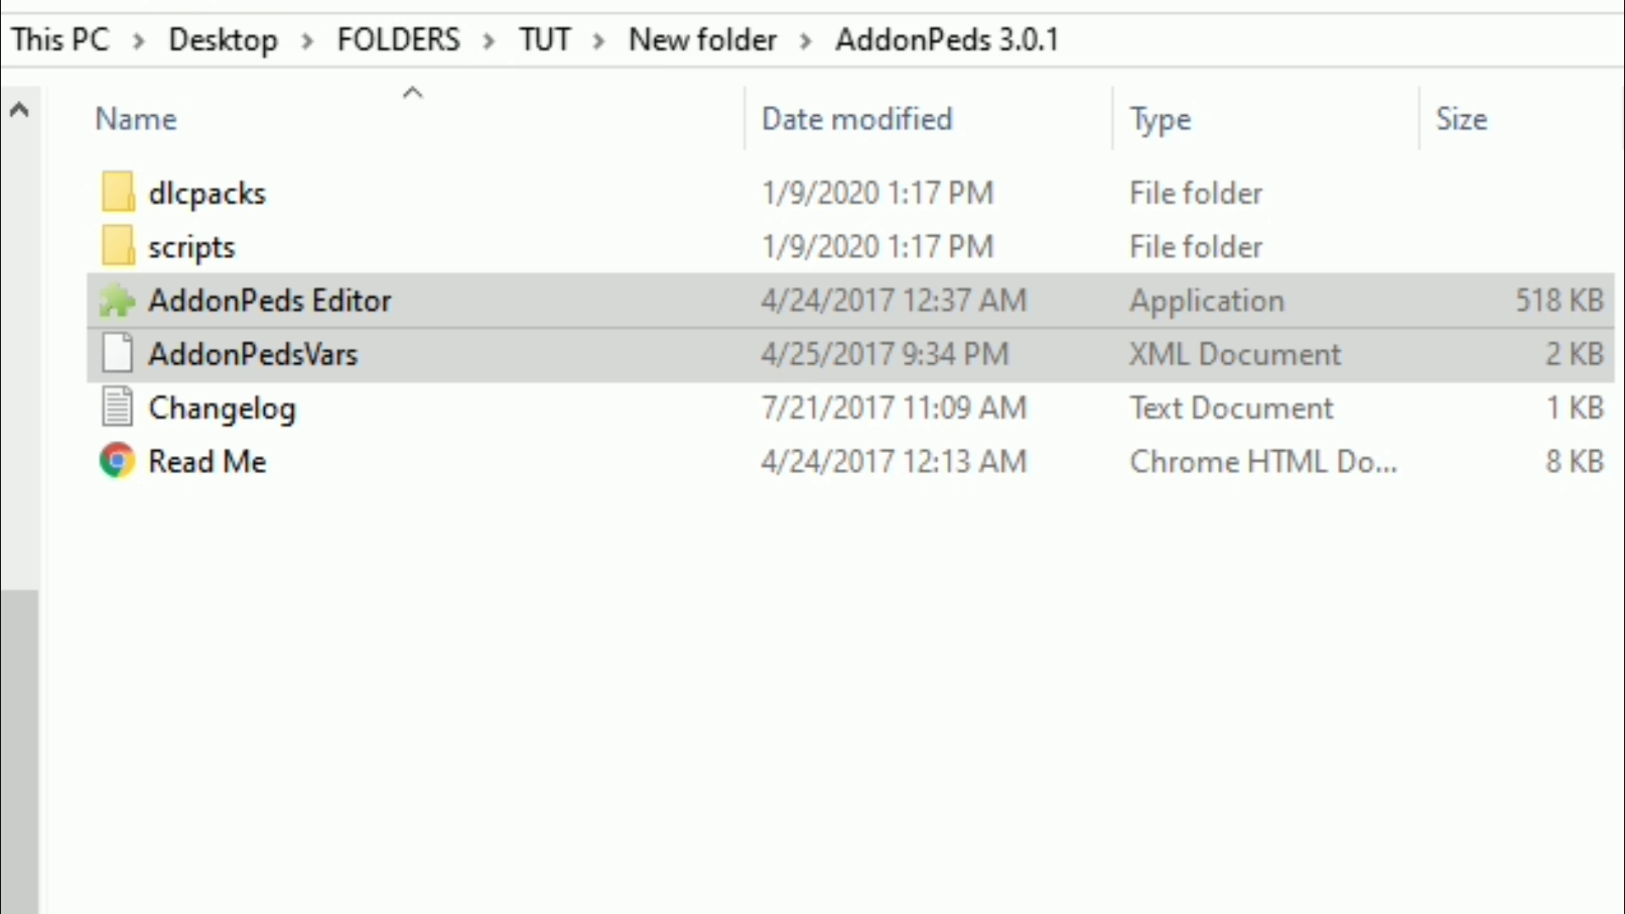
Try to copy NativeUI.dll from the native ui 1.9.1 download into the scripts folder of the Grand Theft Auto V directory.
key(alt+Left)
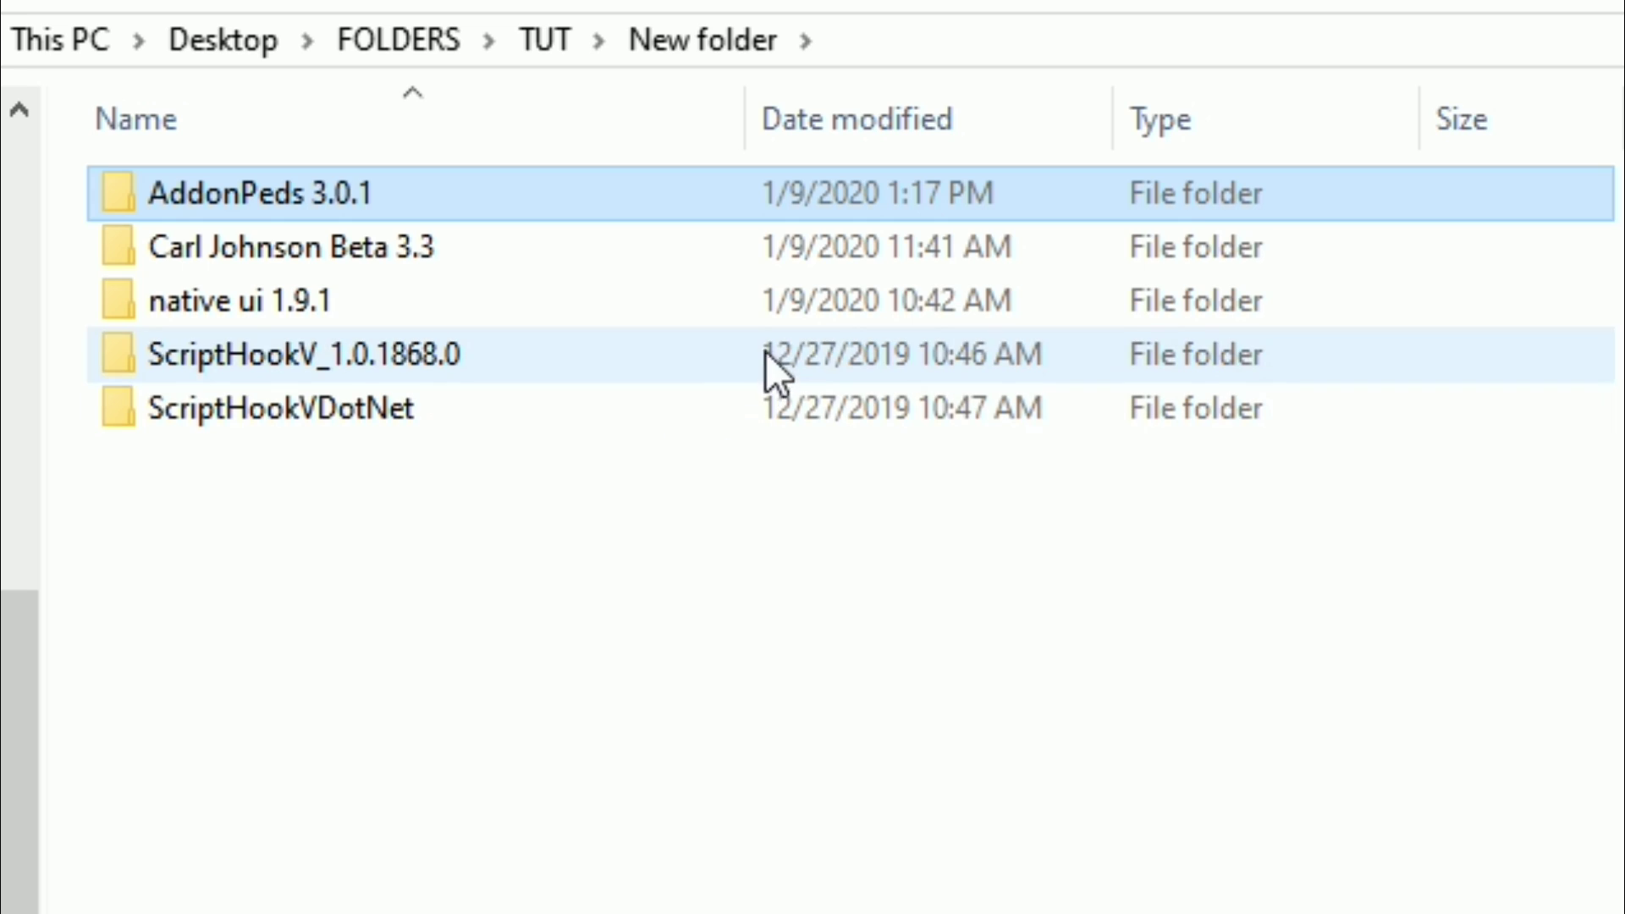
click(513, 307)
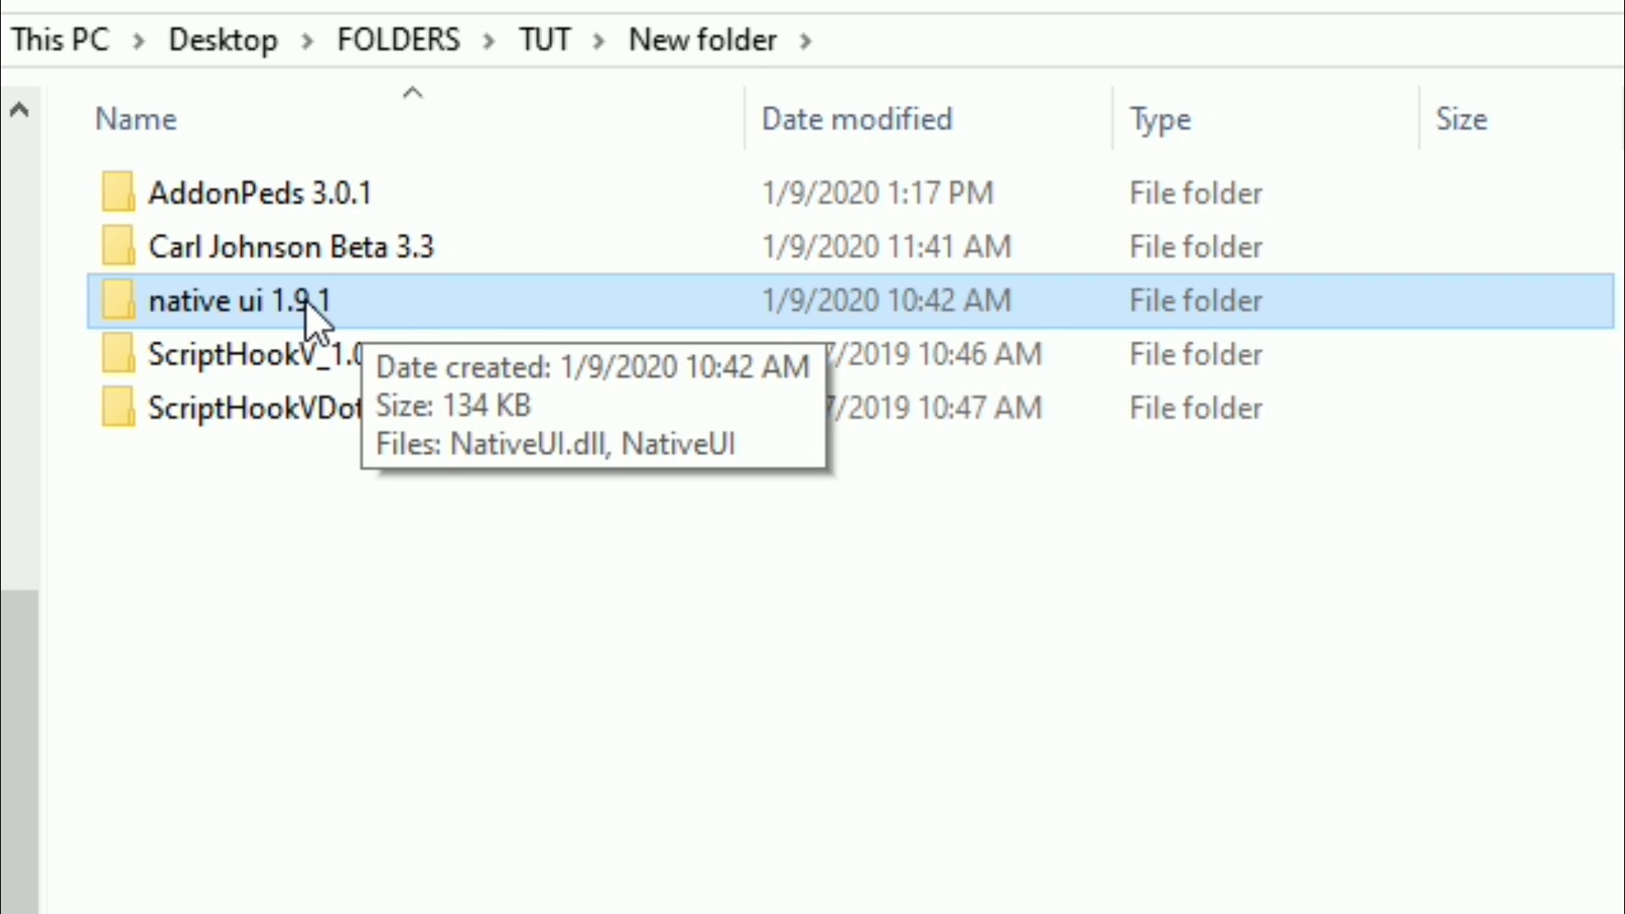
double_click(388, 306)
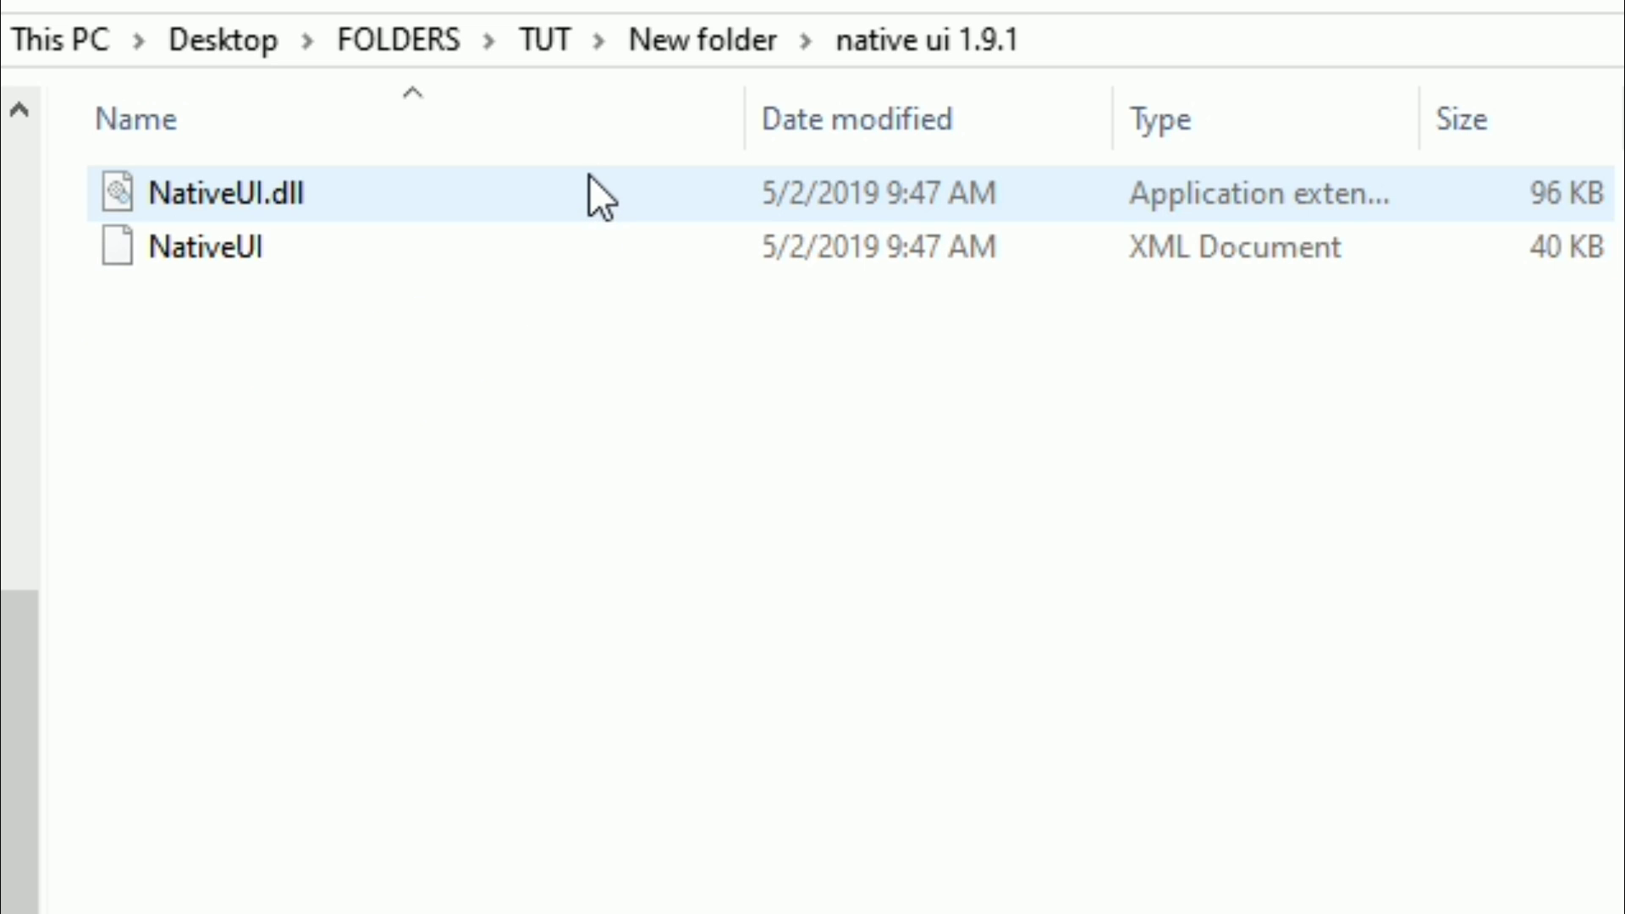
click(431, 203)
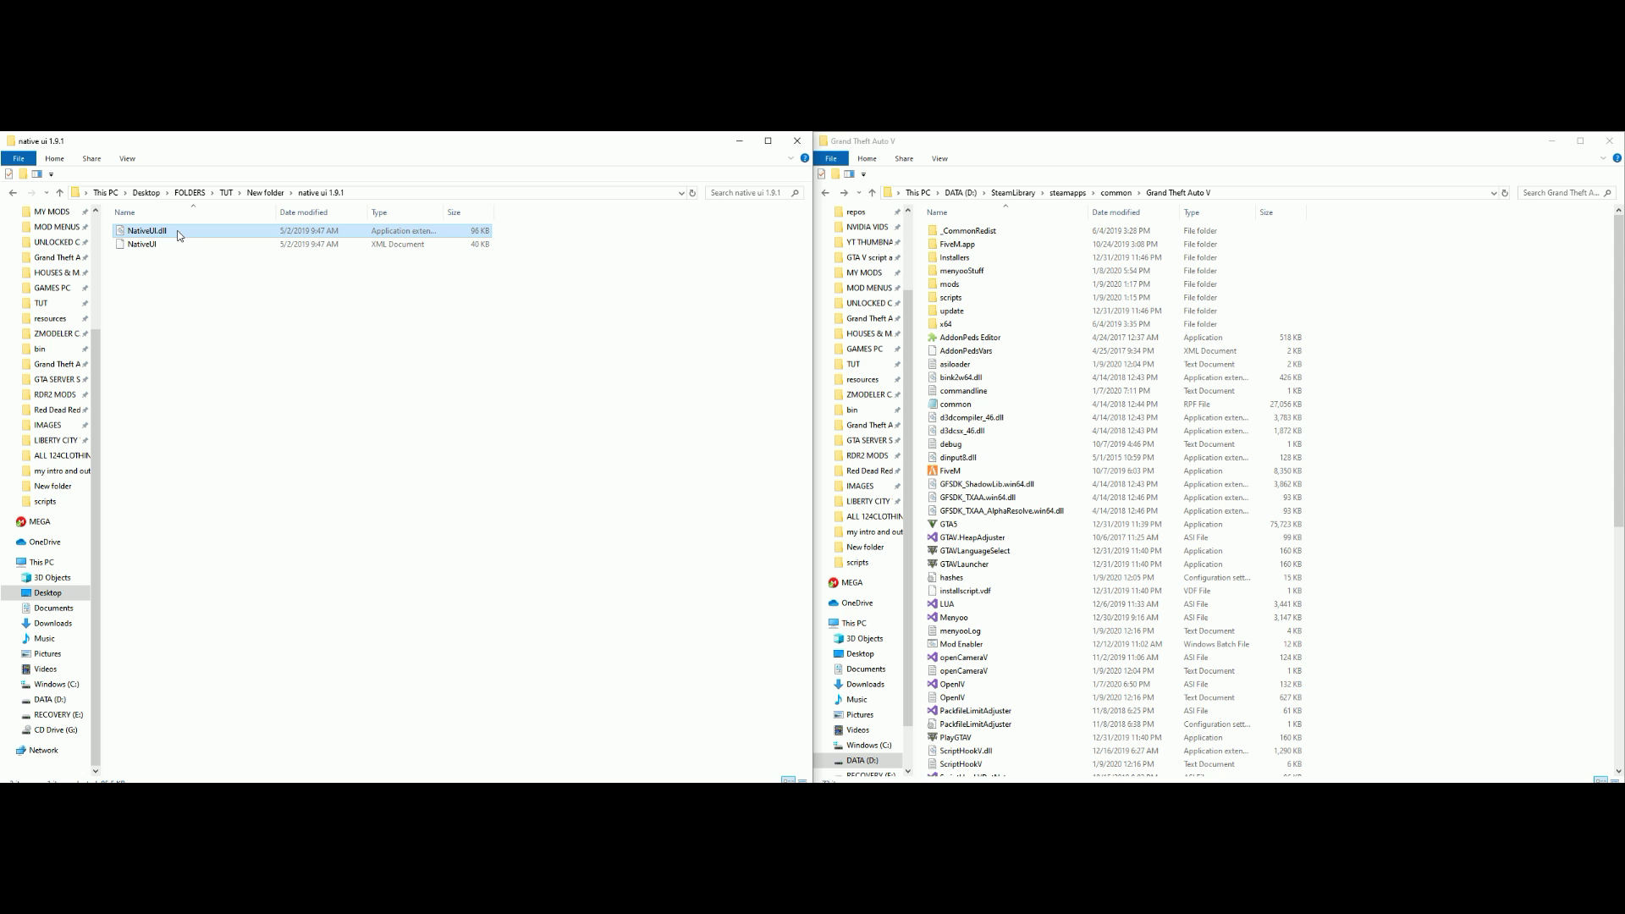
drag(179, 236, 1029, 298)
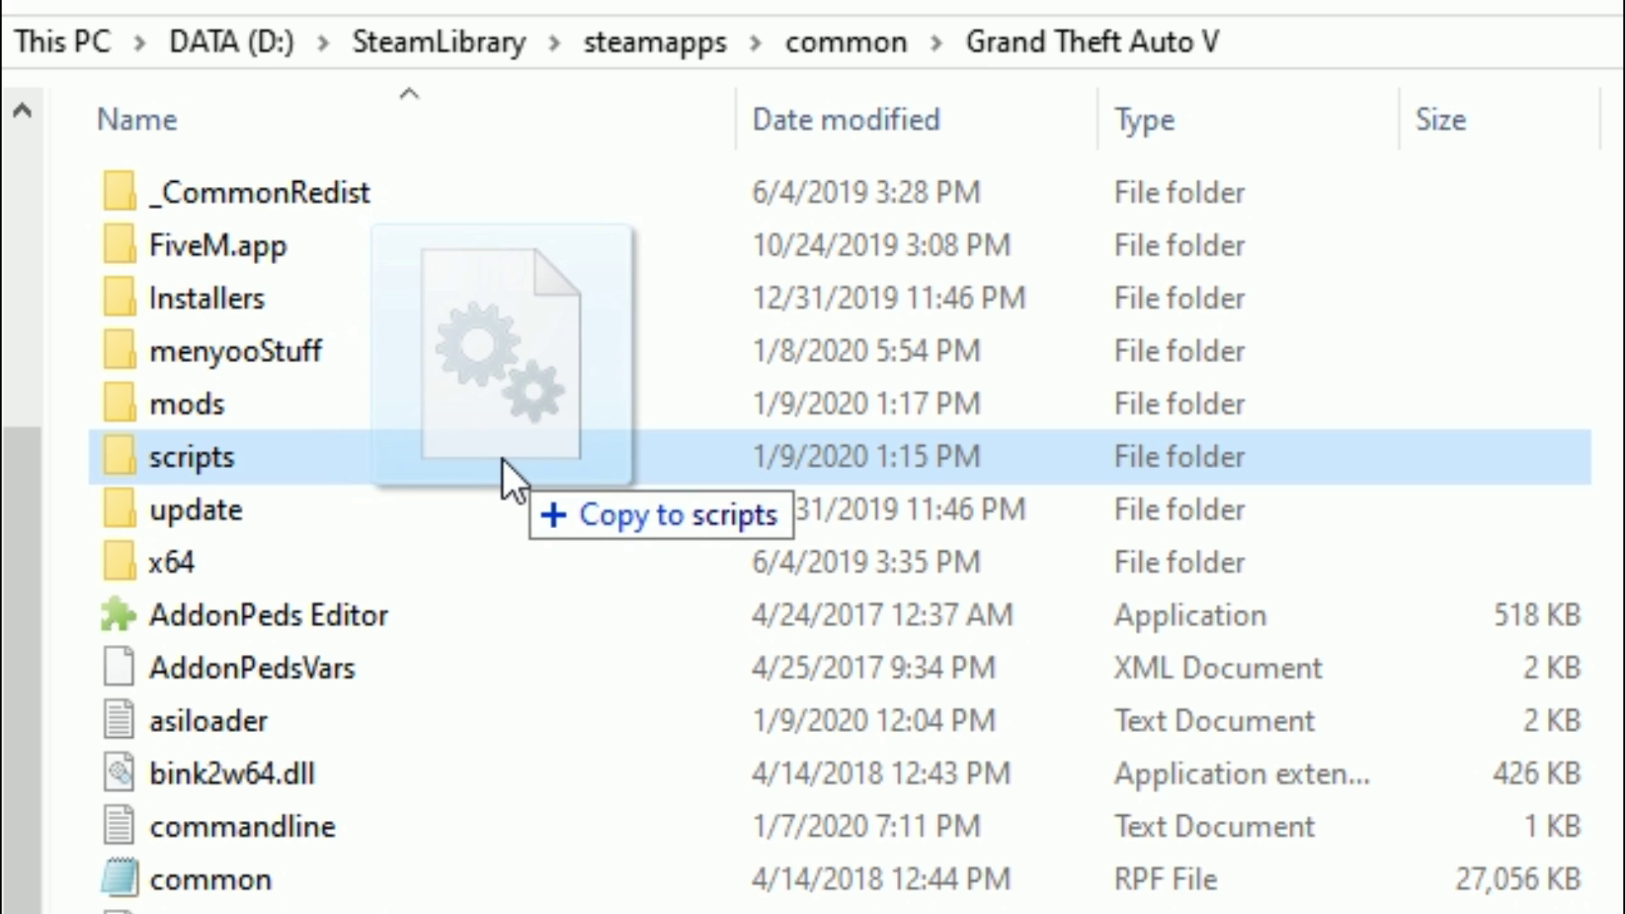
drag(501, 459, 384, 450)
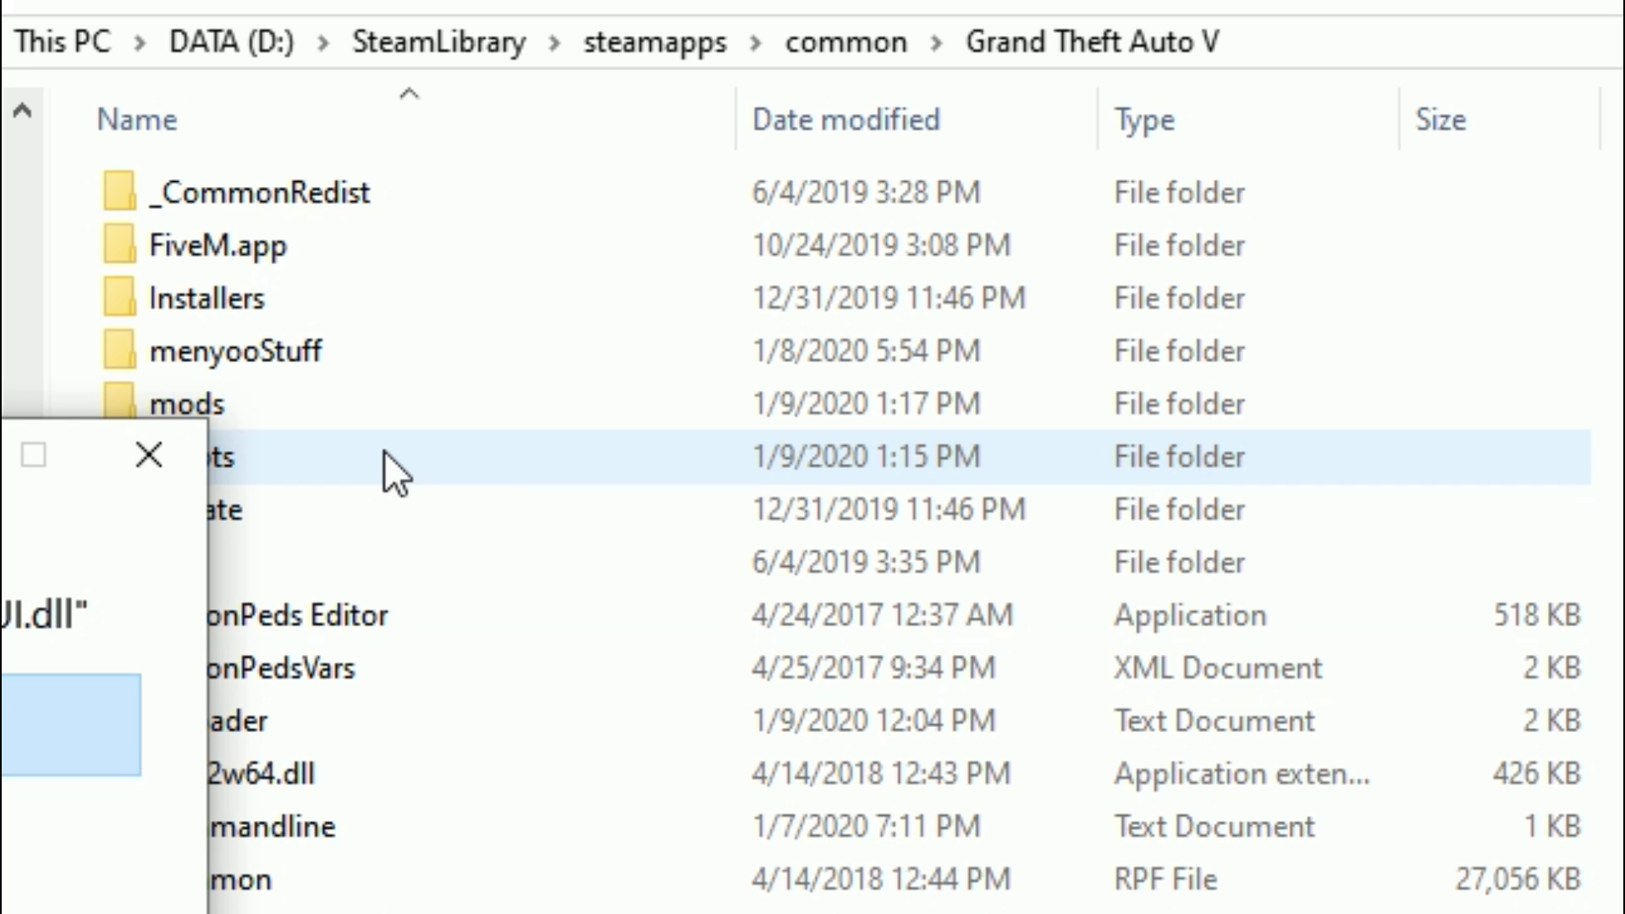
click(148, 455)
Check the game's scripts folder for NativeUI.dll and return to the main Grand Theft Auto V directory.
click(299, 456)
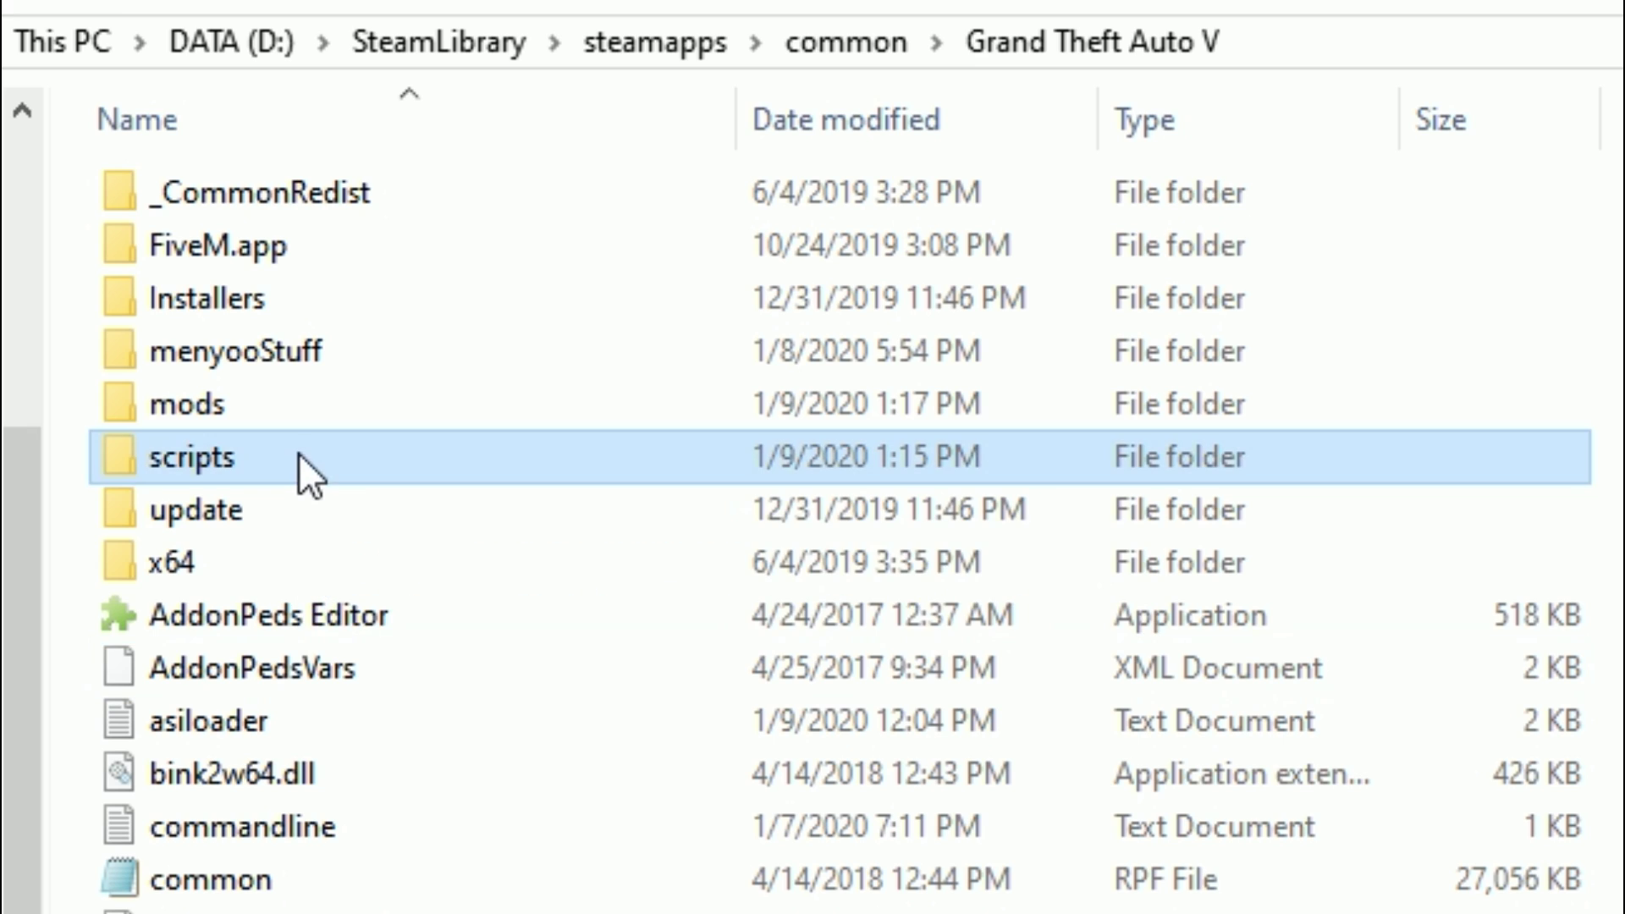
double_click(293, 456)
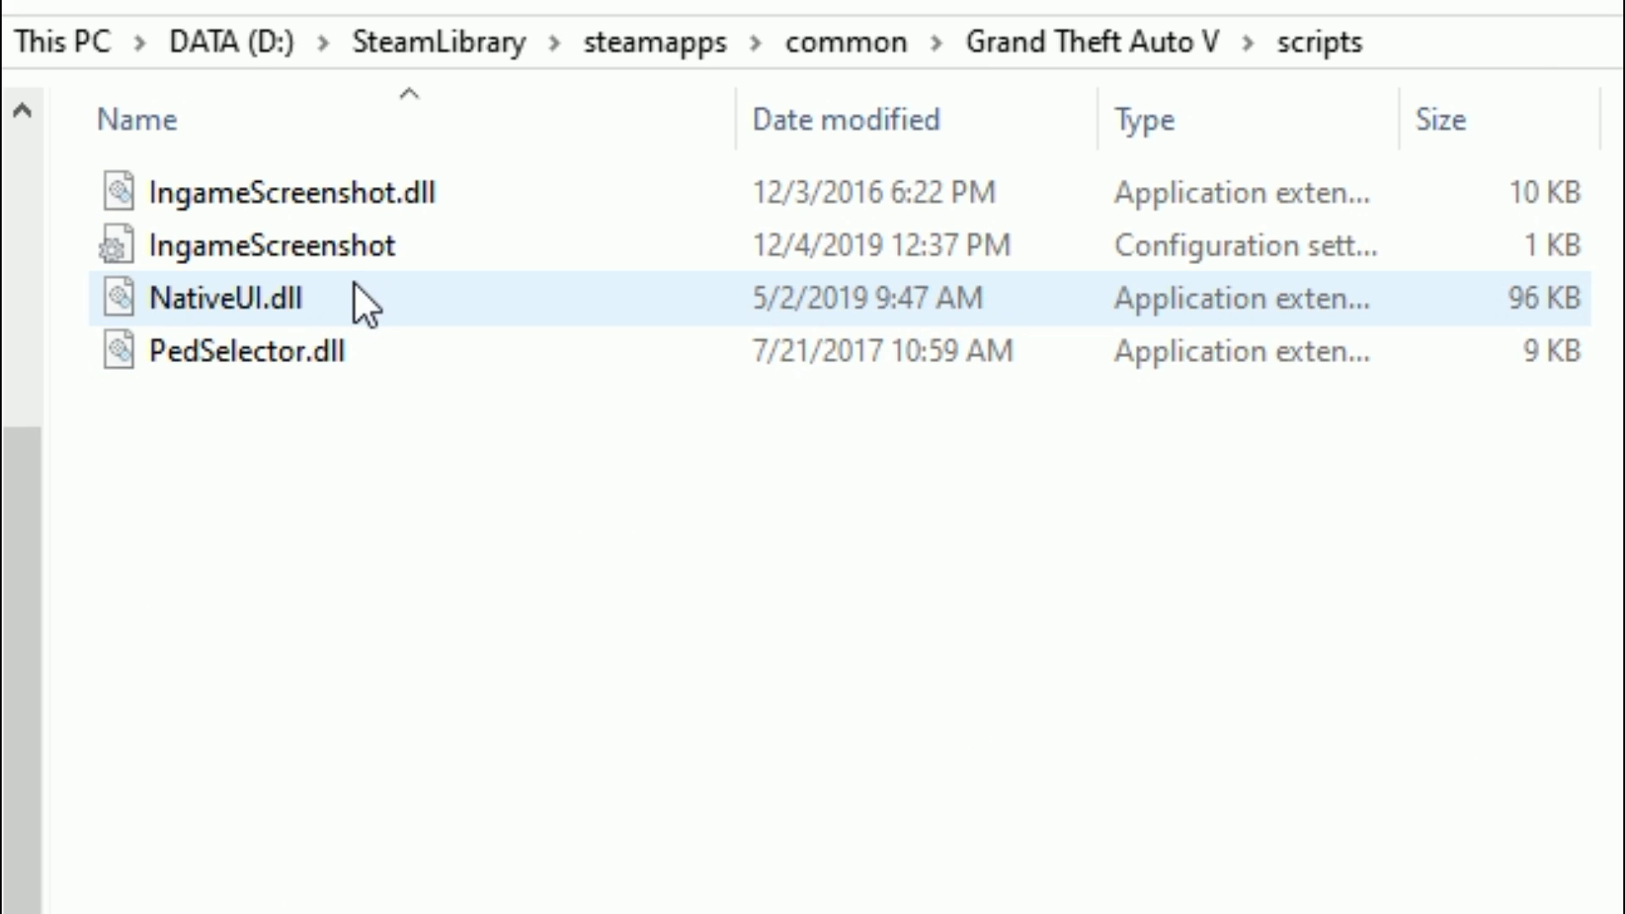
click(267, 302)
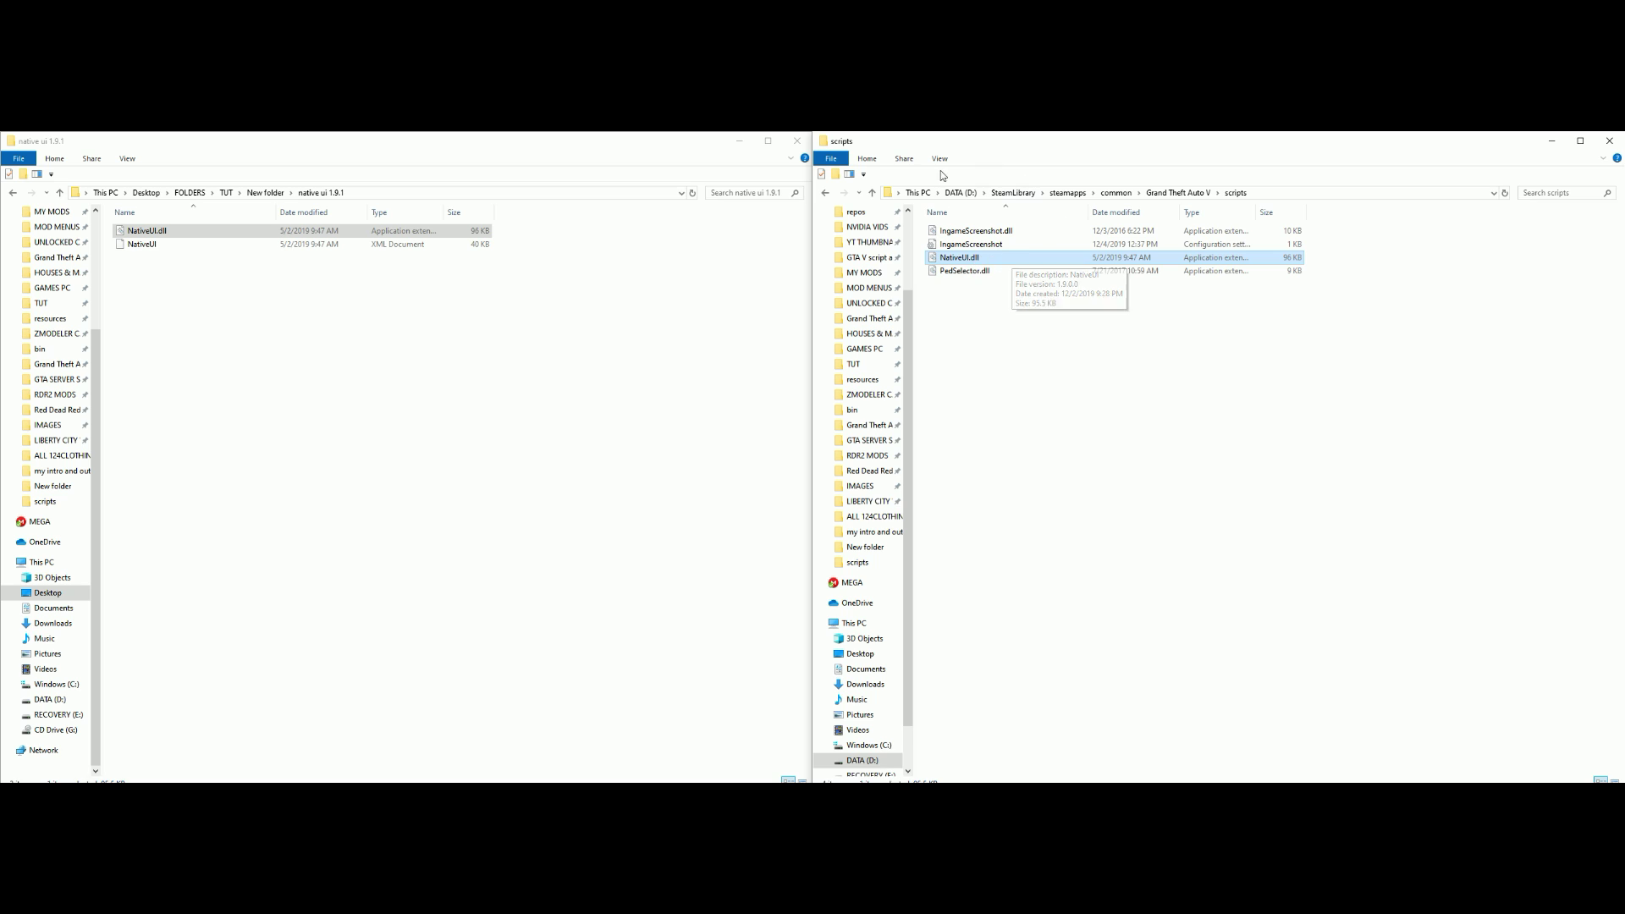
click(825, 193)
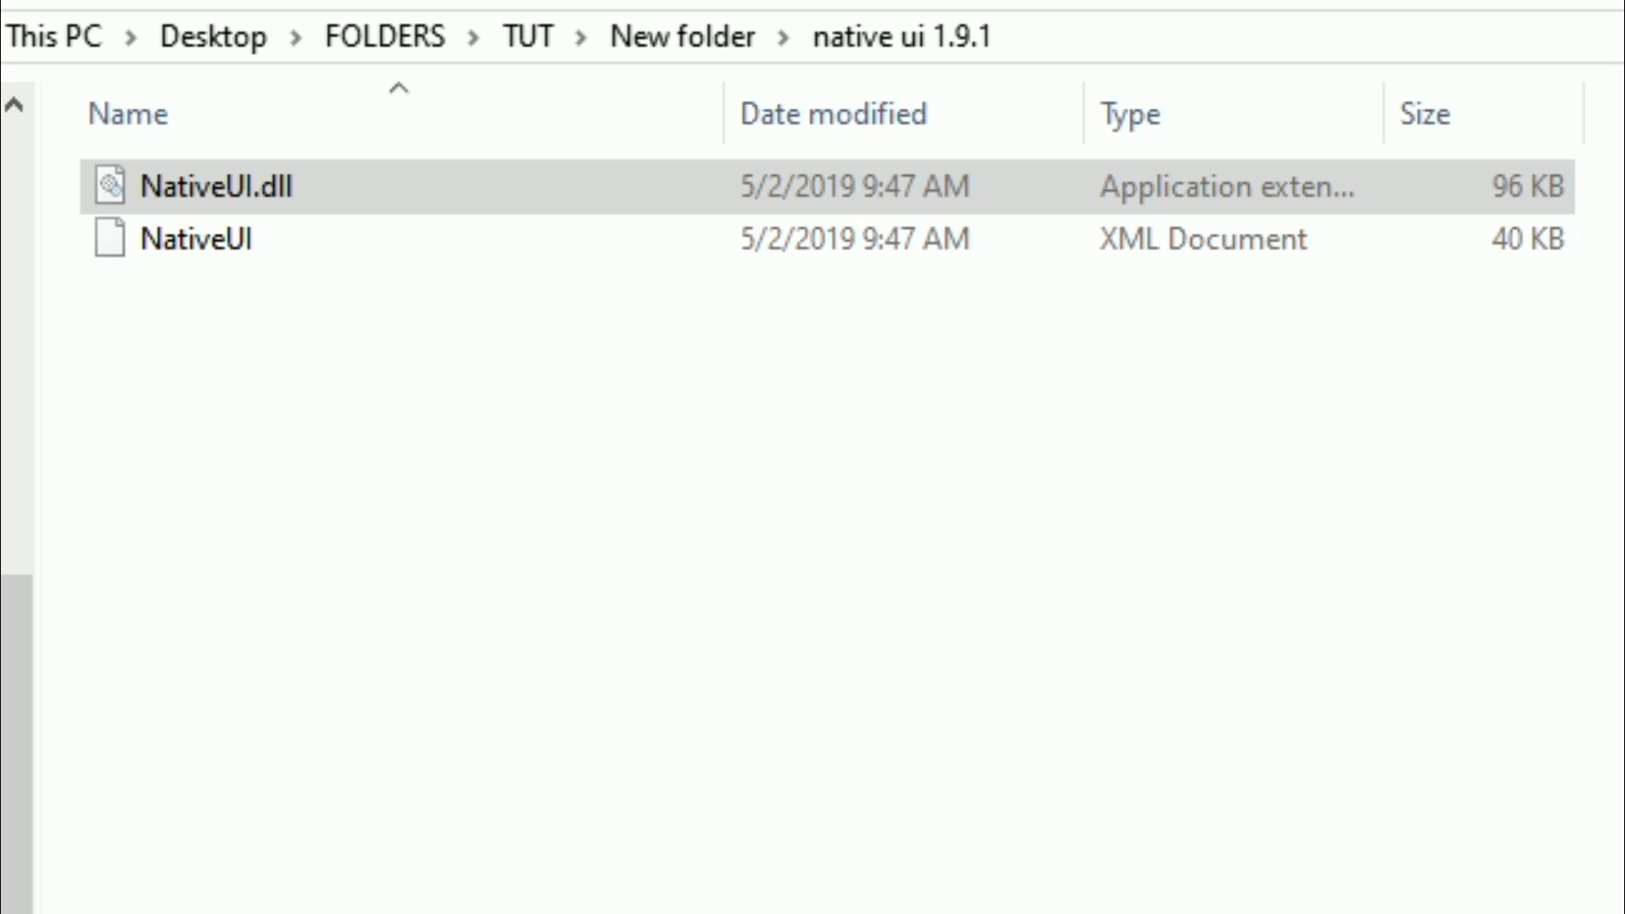
Try to copy dinput8.dll and ScriptHookV.dll from the bin folder of ScriptHookV_1.0.1868.0 into the main Grand Theft Auto V directory.
key(alt+Up)
click(407, 355)
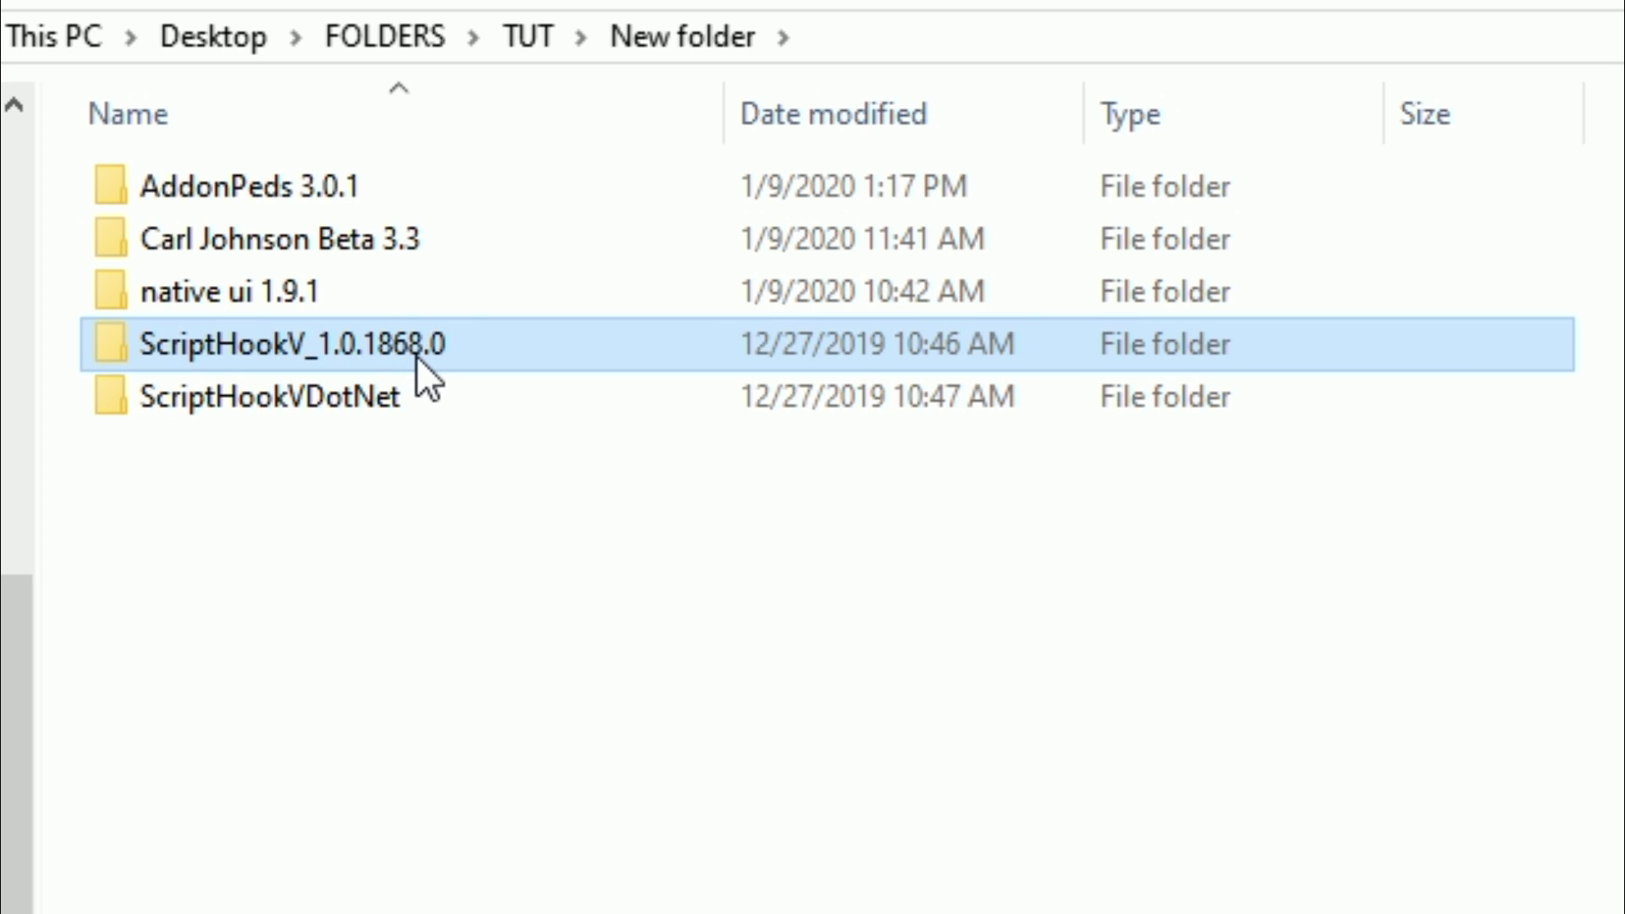
double_click(366, 337)
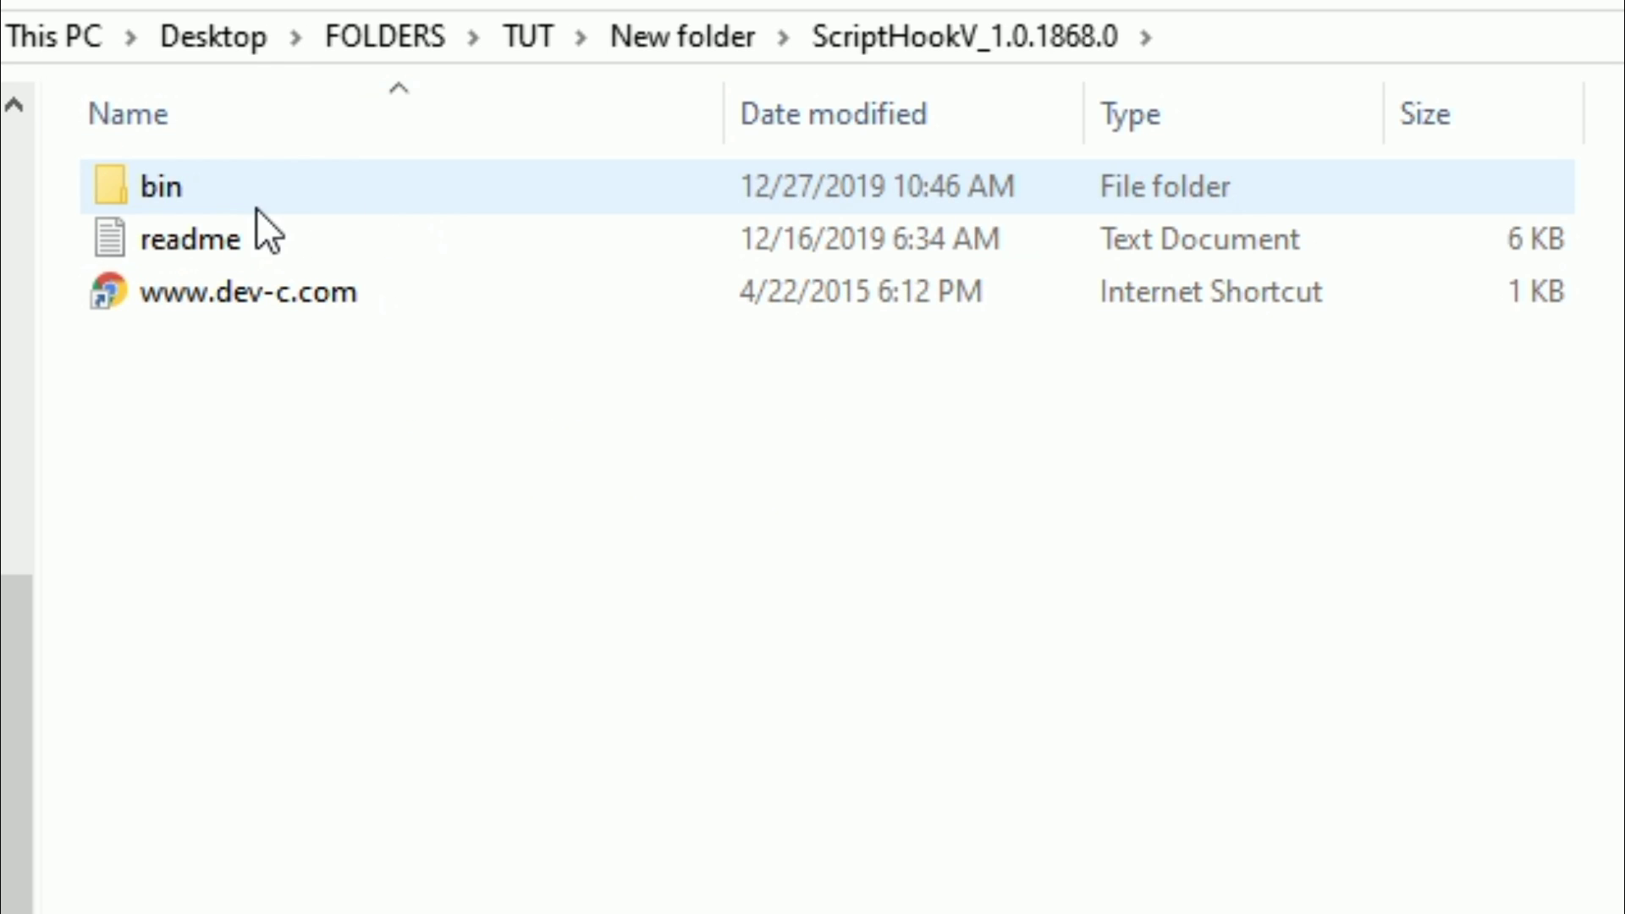
click(319, 181)
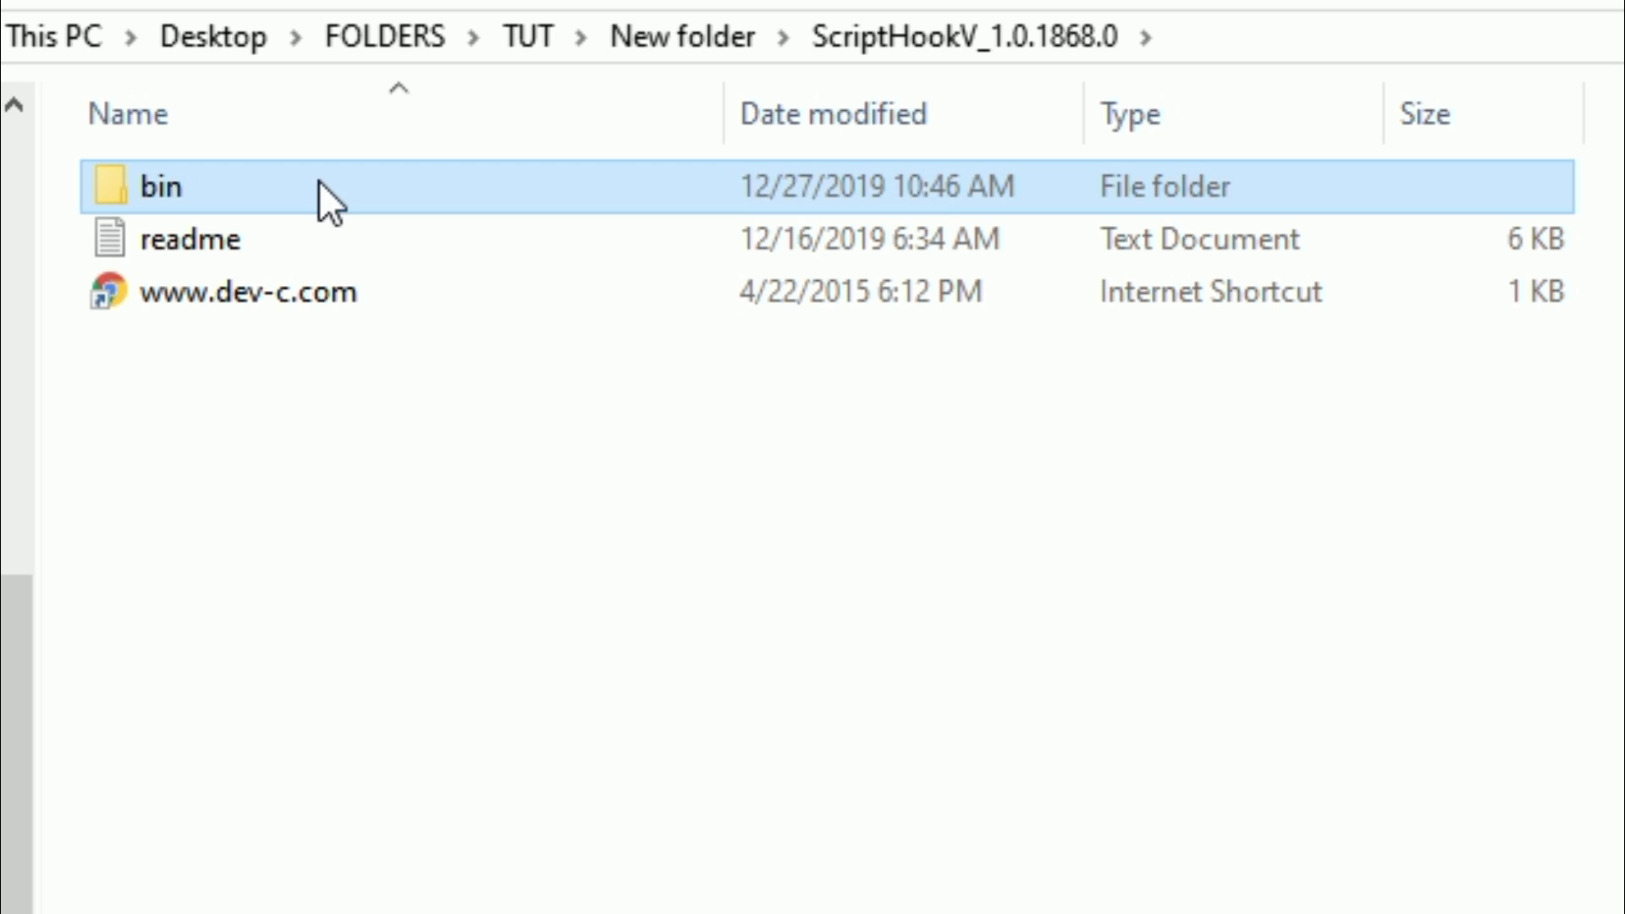
double_click(319, 179)
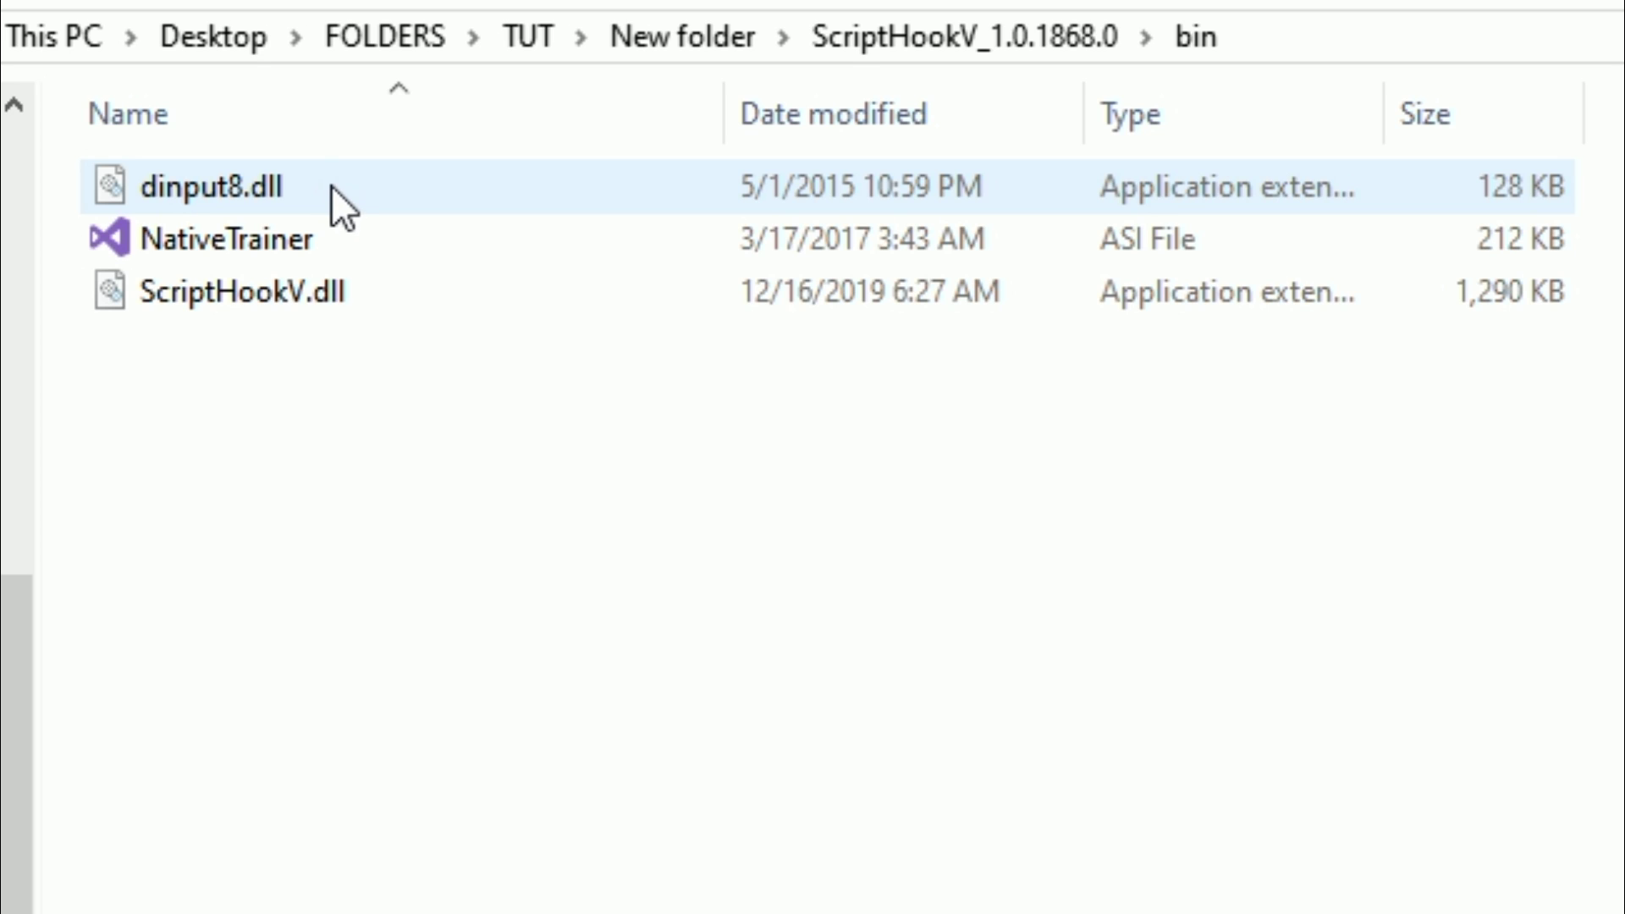
click(418, 186)
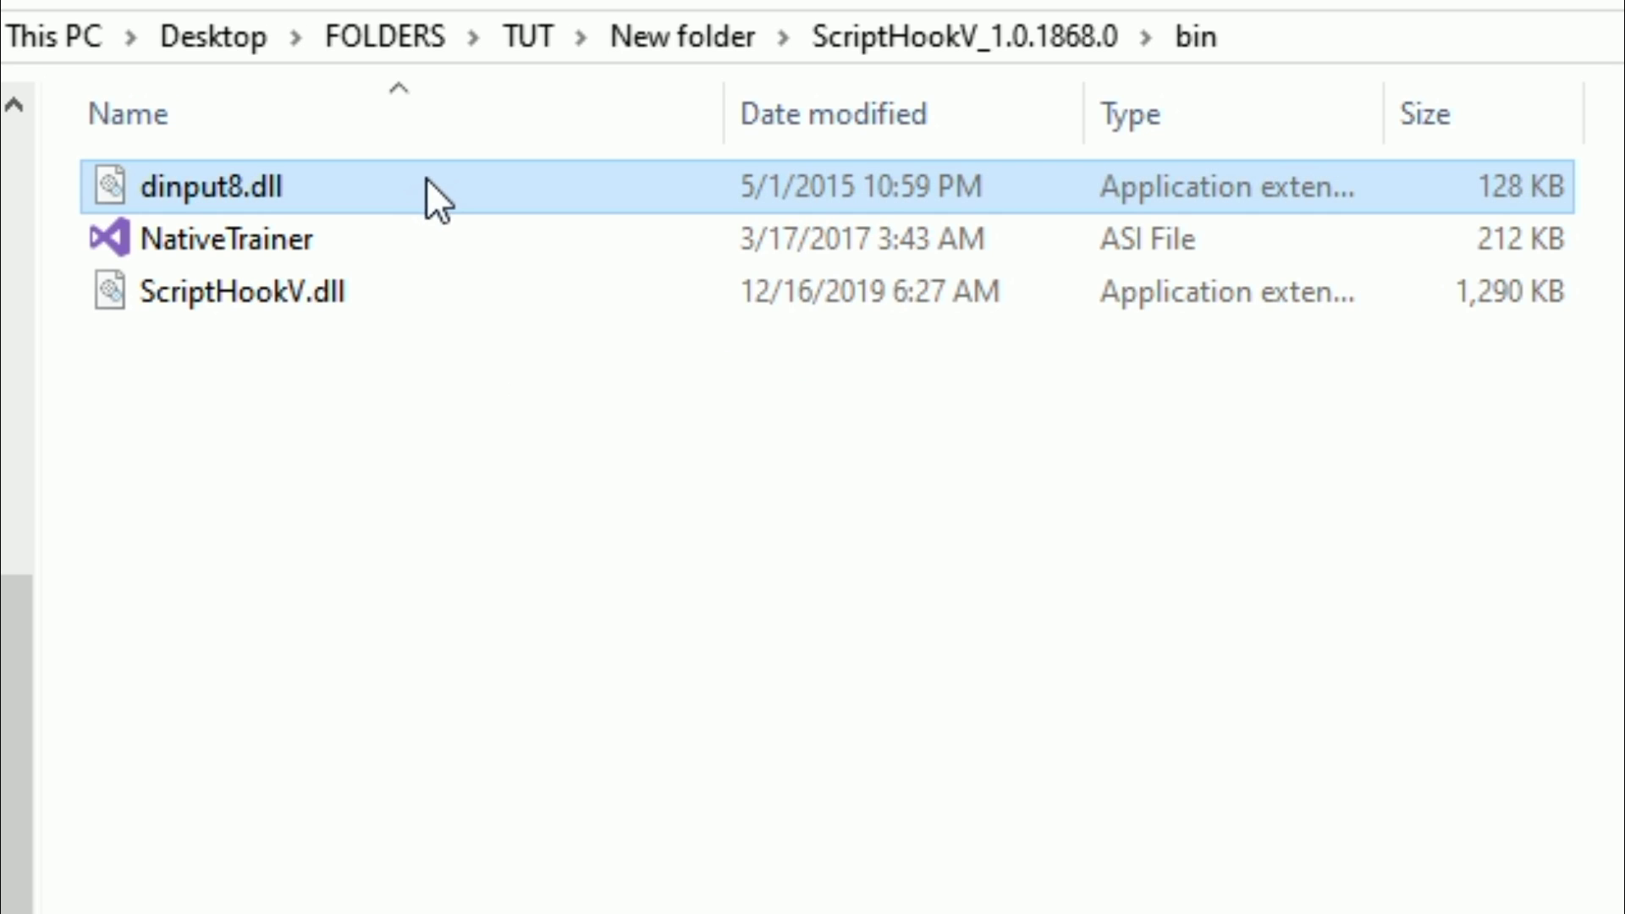
ctrl+click(418, 288)
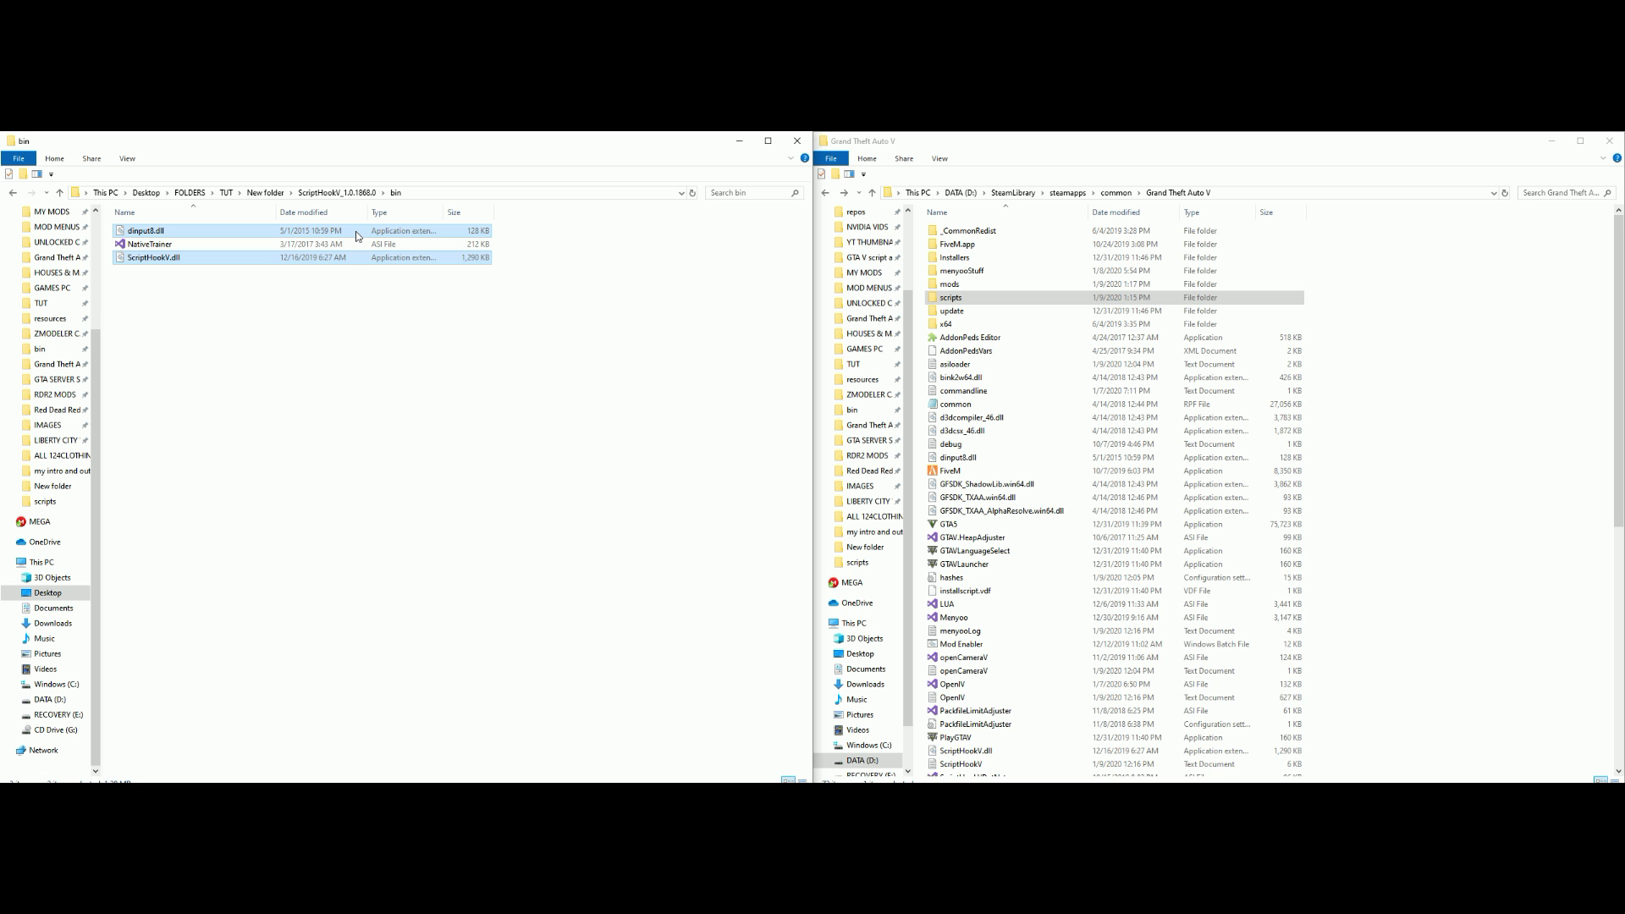
drag(357, 236, 1439, 633)
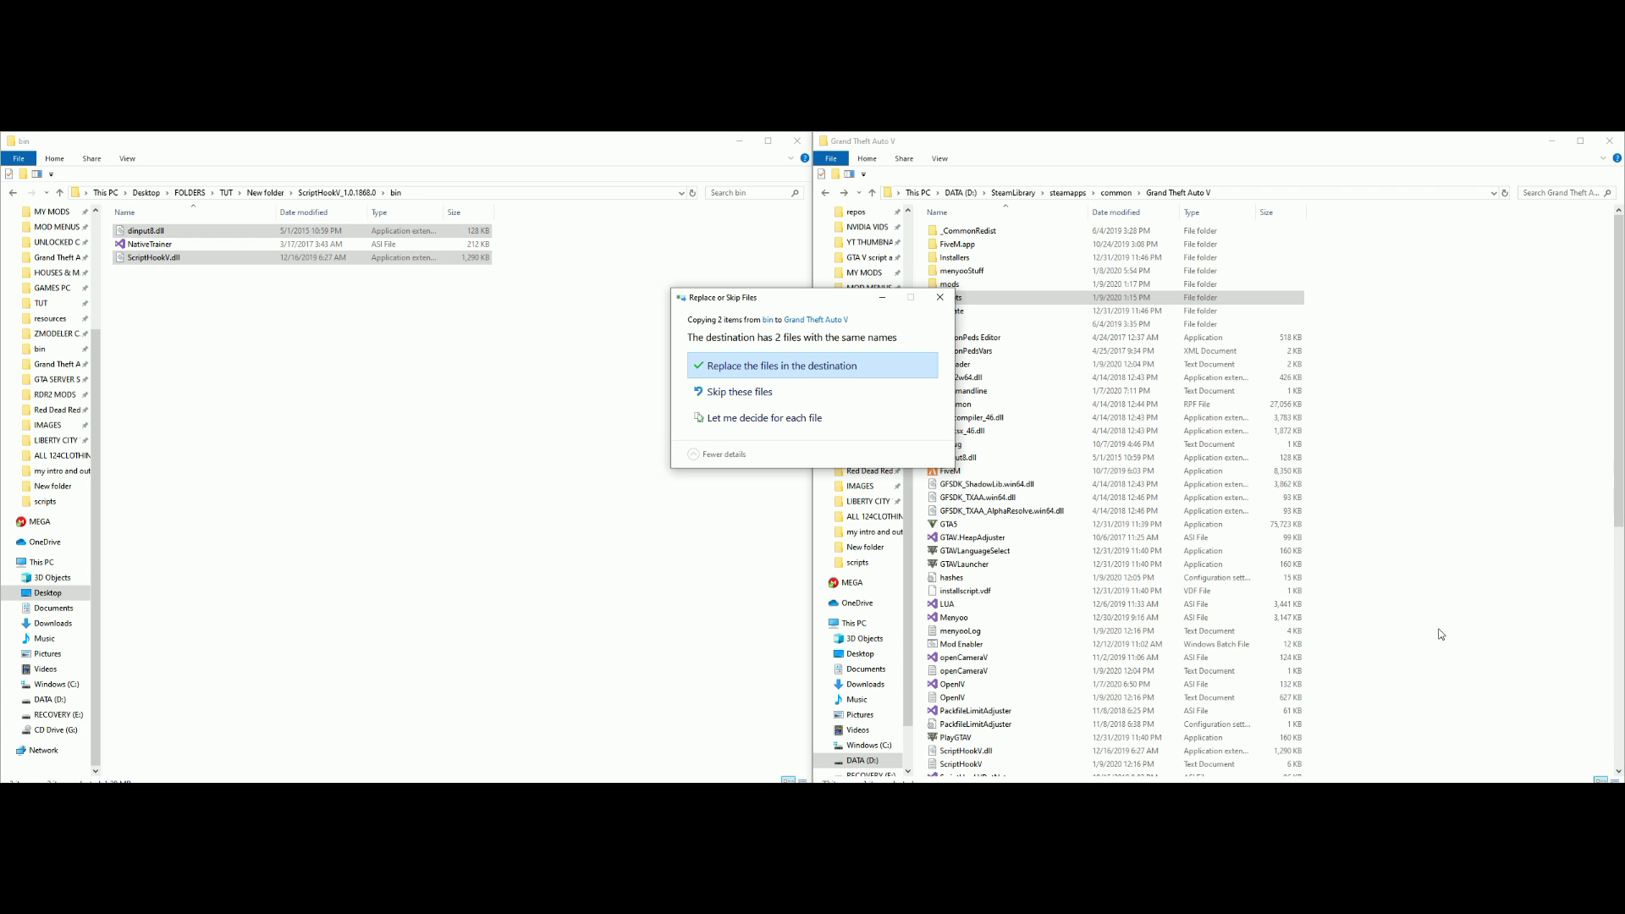
click(941, 298)
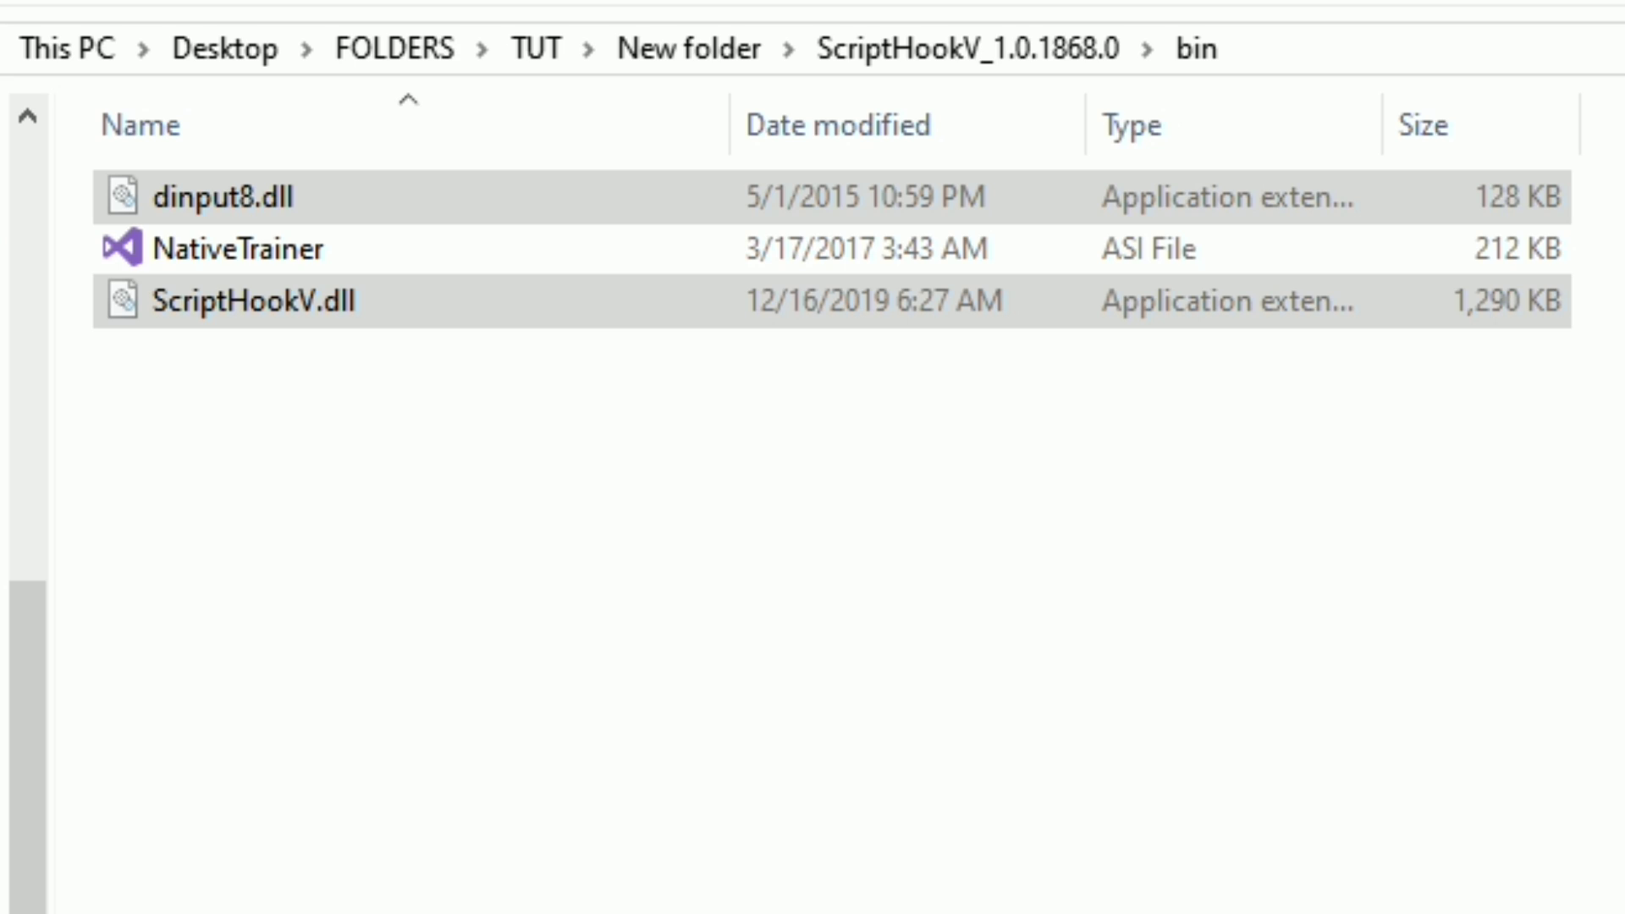
Try to copy the ScriptHookVDotNet ASI file, ScriptHookVDotNet2.dll and ScriptHookVDotNet3.dll into the main Grand Theft Auto V directory, and return to New folder.
key(alt+Left)
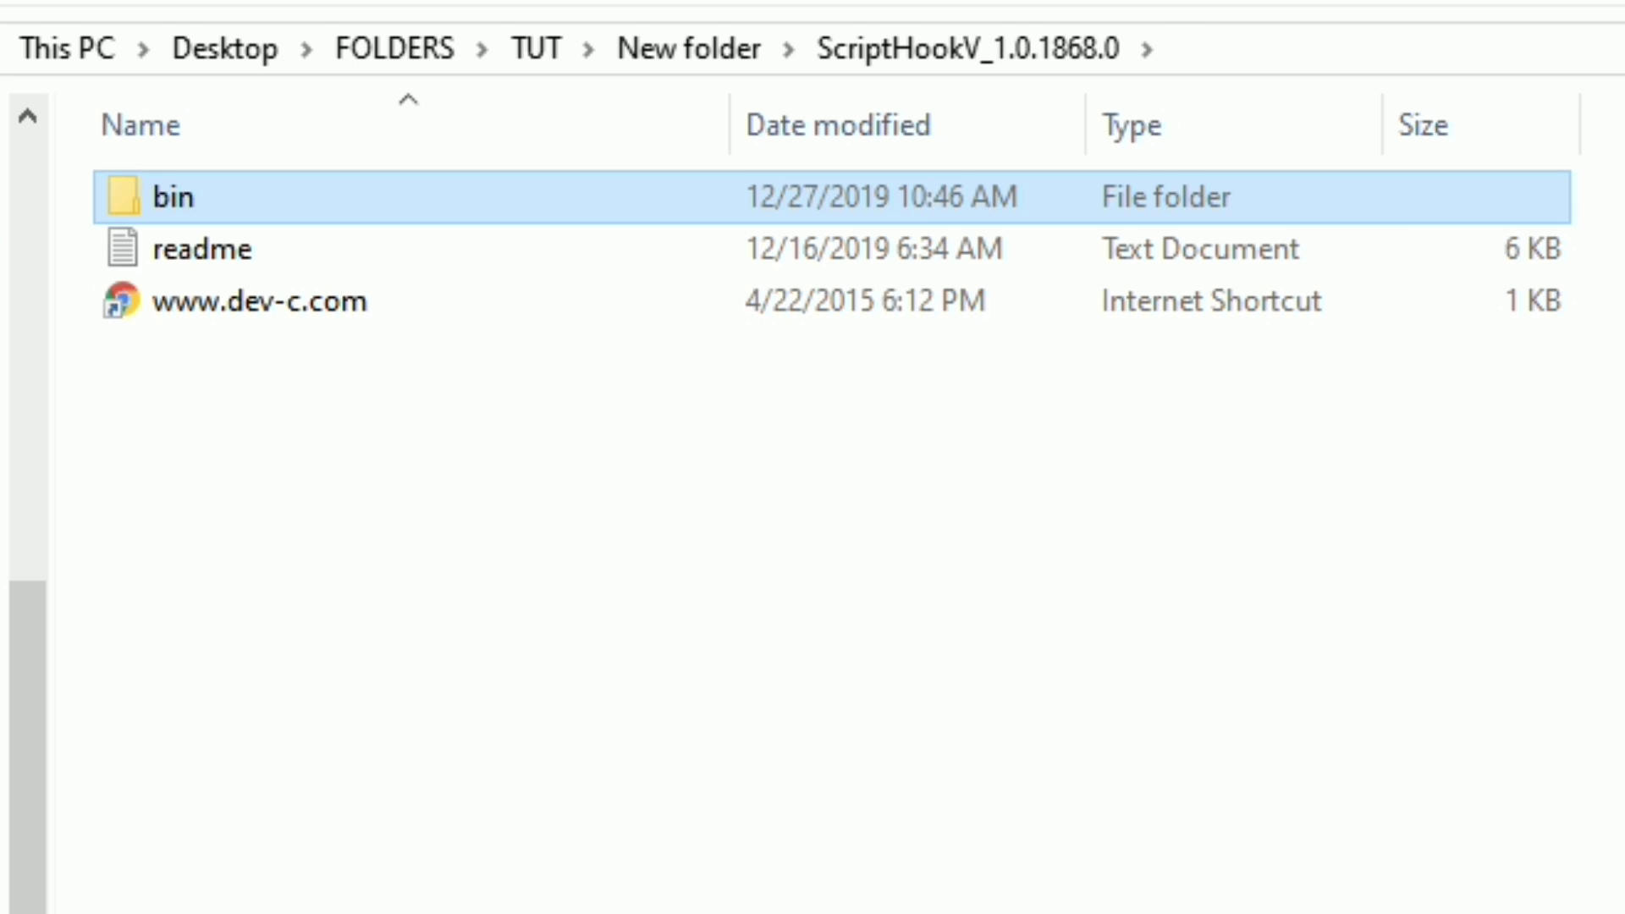
key(alt+Left)
click(285, 407)
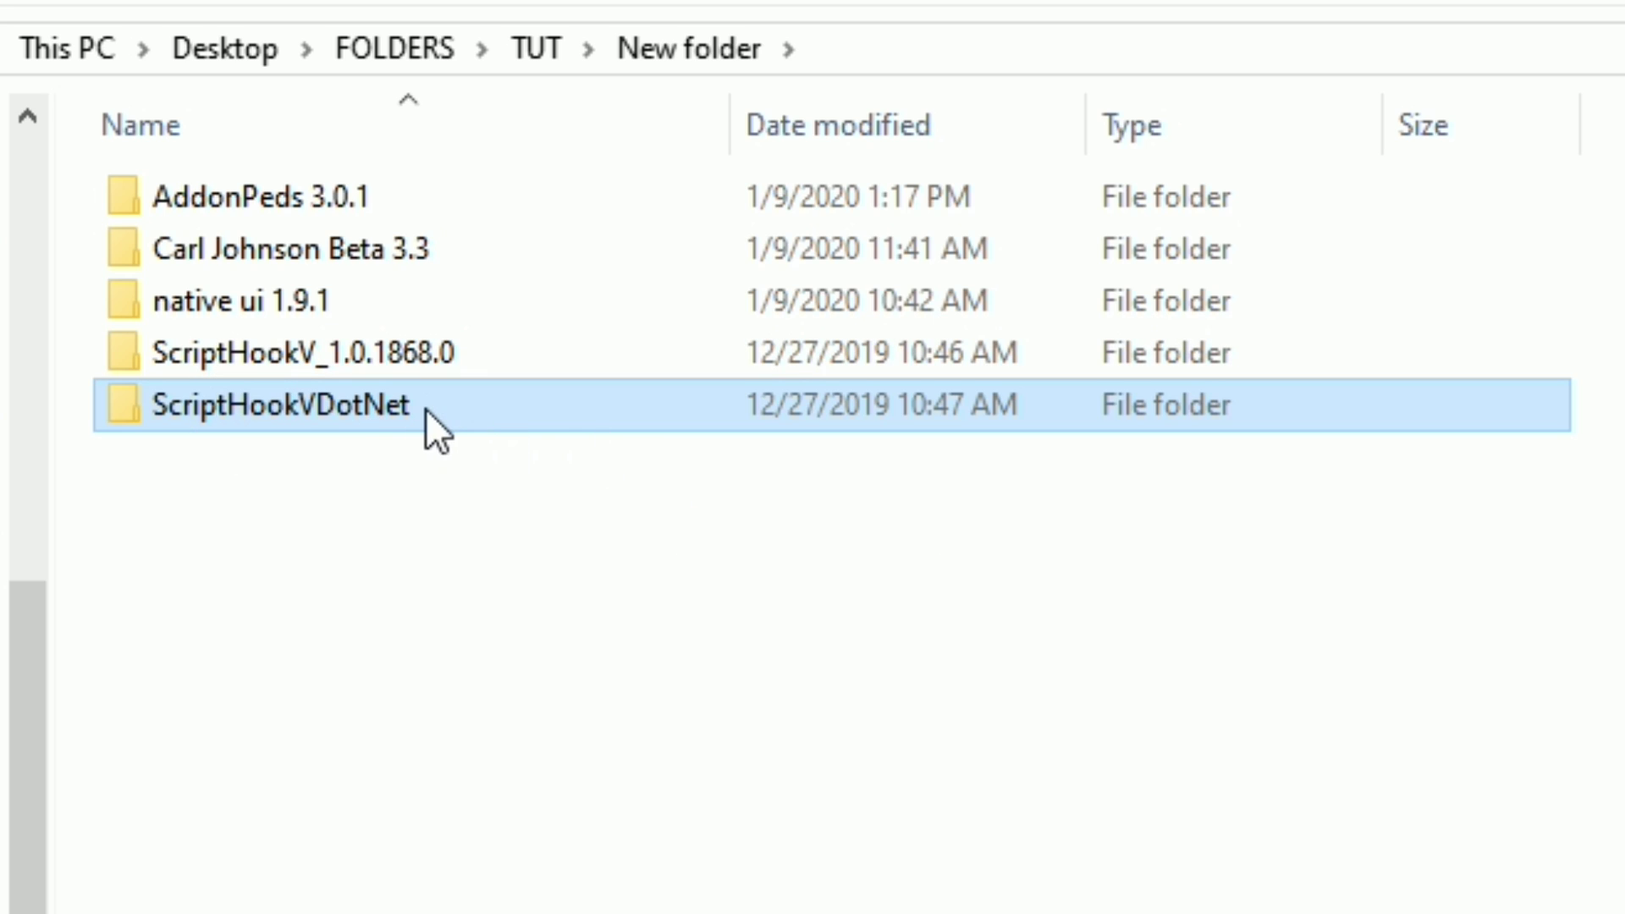
double_click(376, 409)
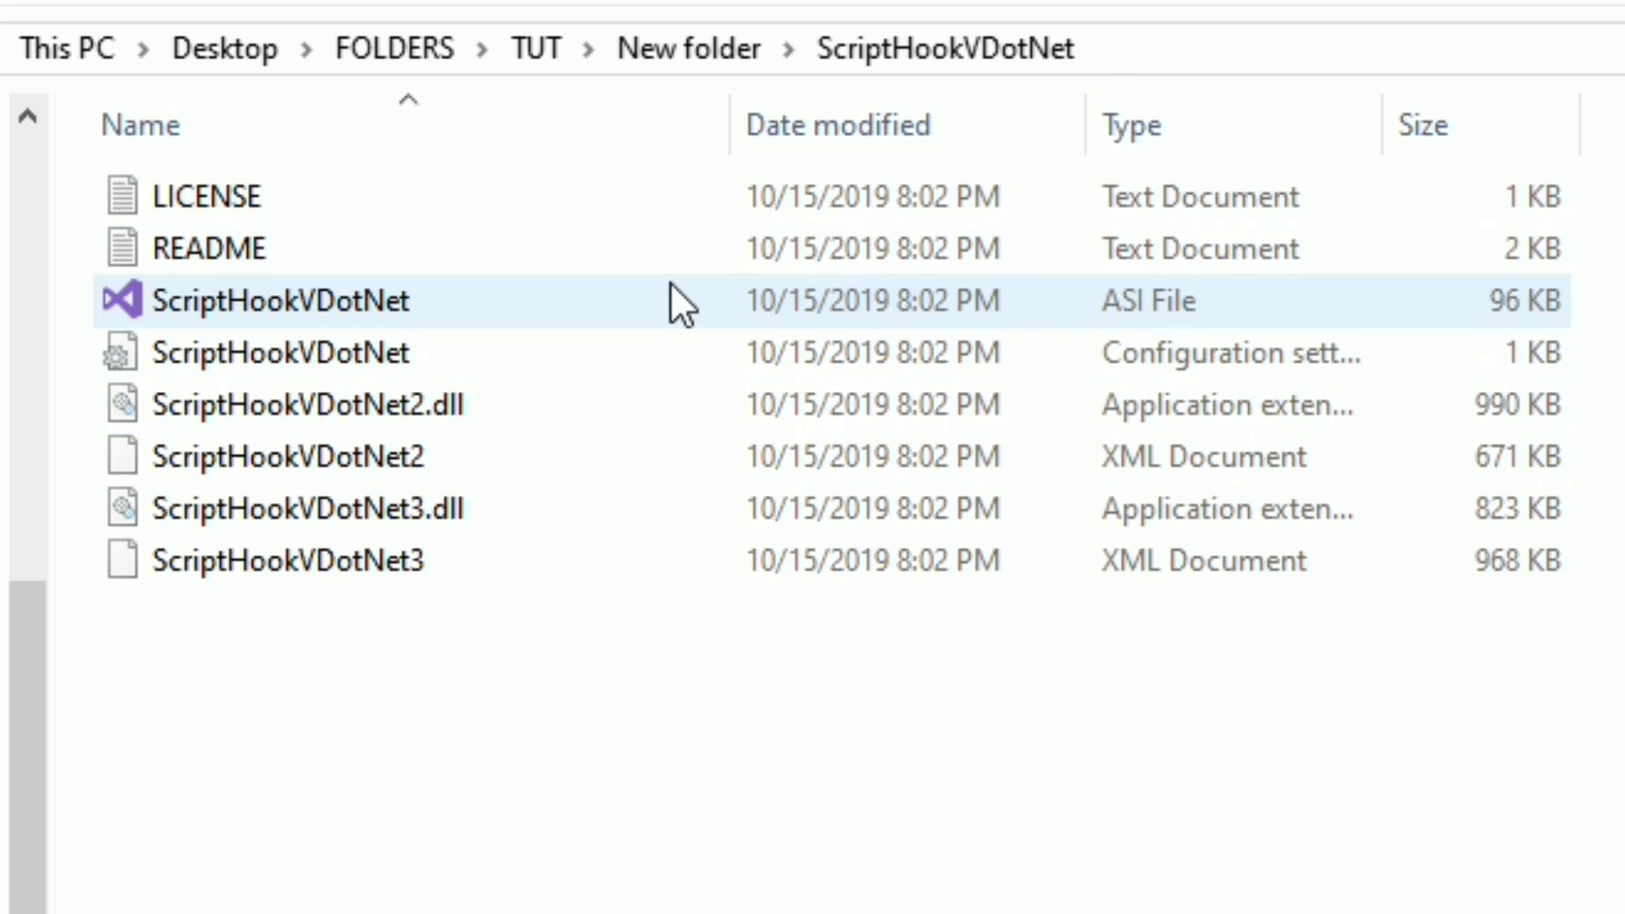
click(671, 290)
ctrl+click(613, 405)
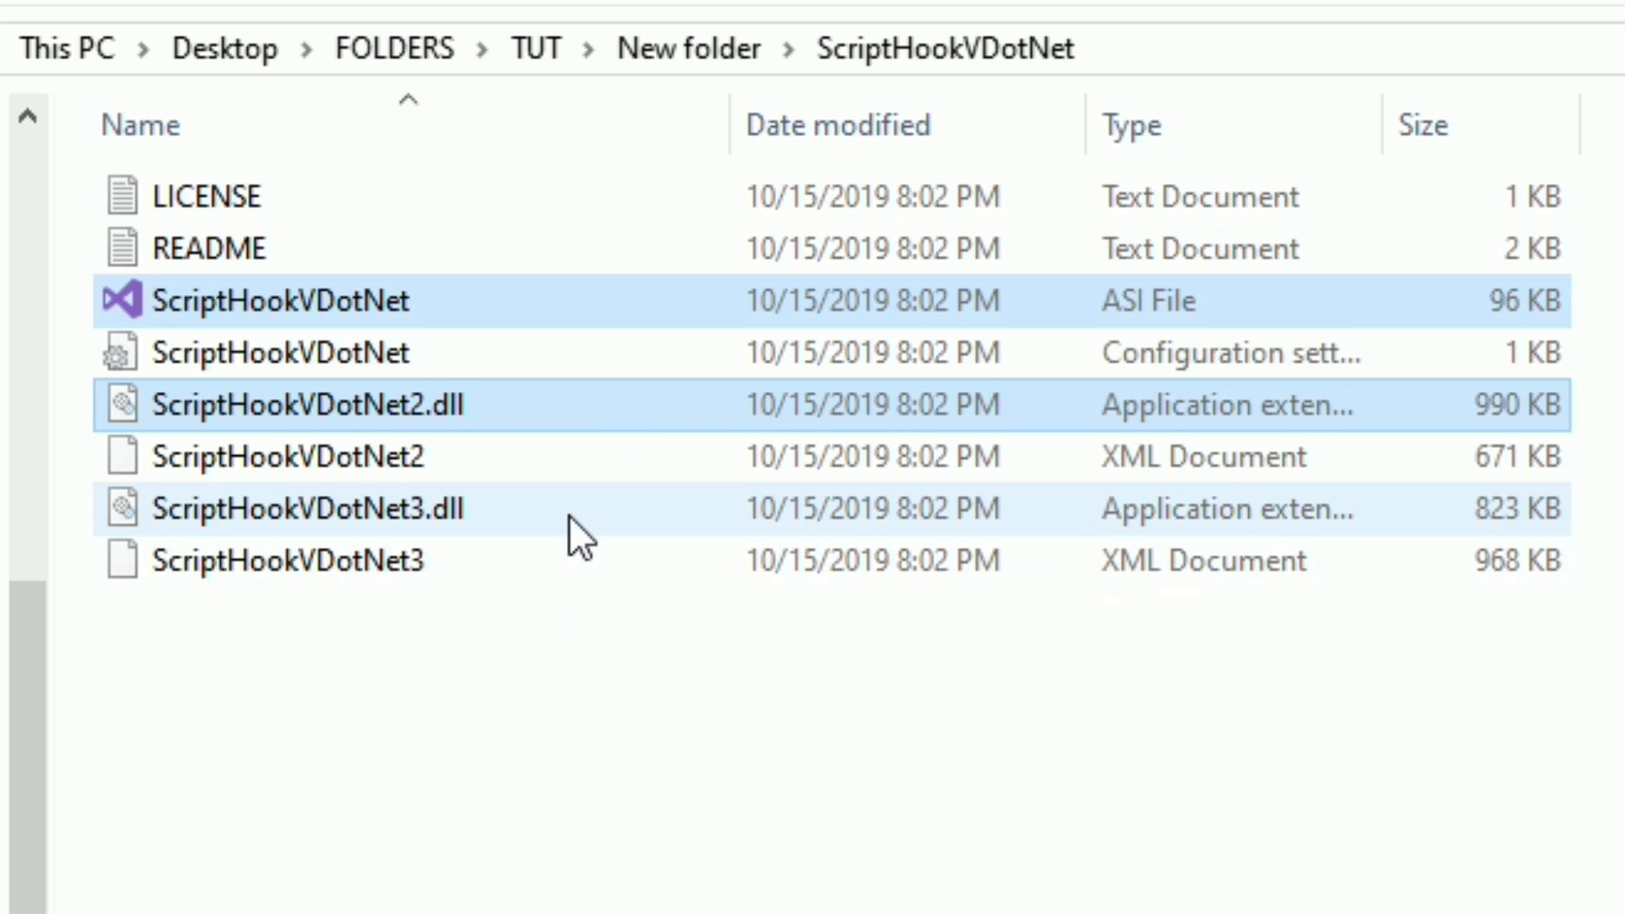
ctrl+click(568, 513)
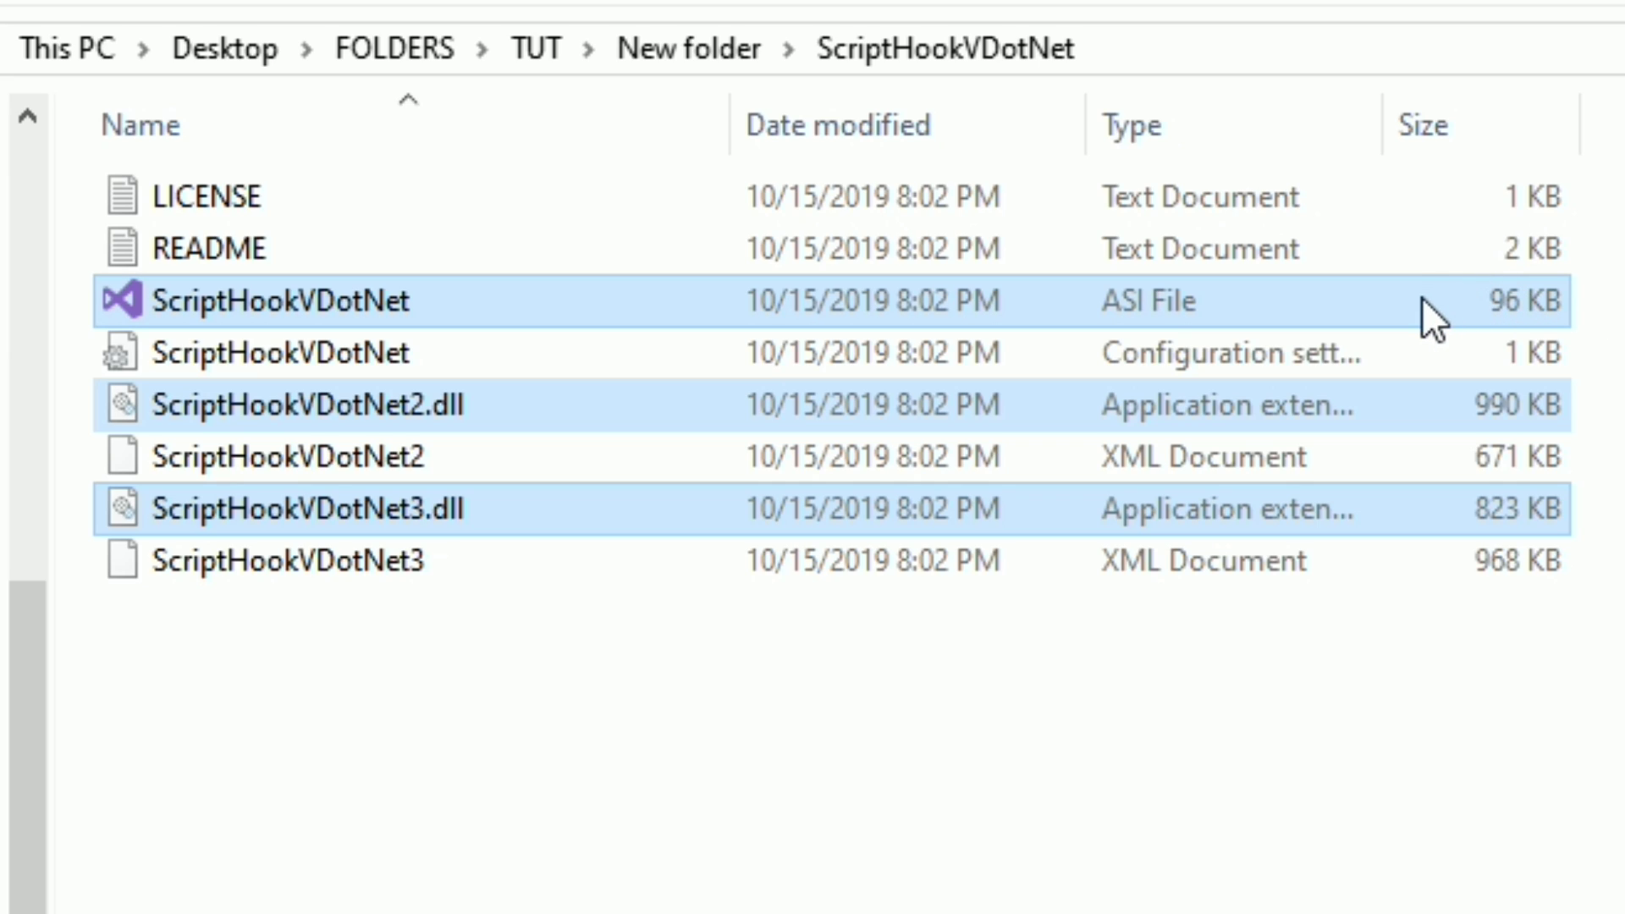
drag(1422, 297, 1624, 826)
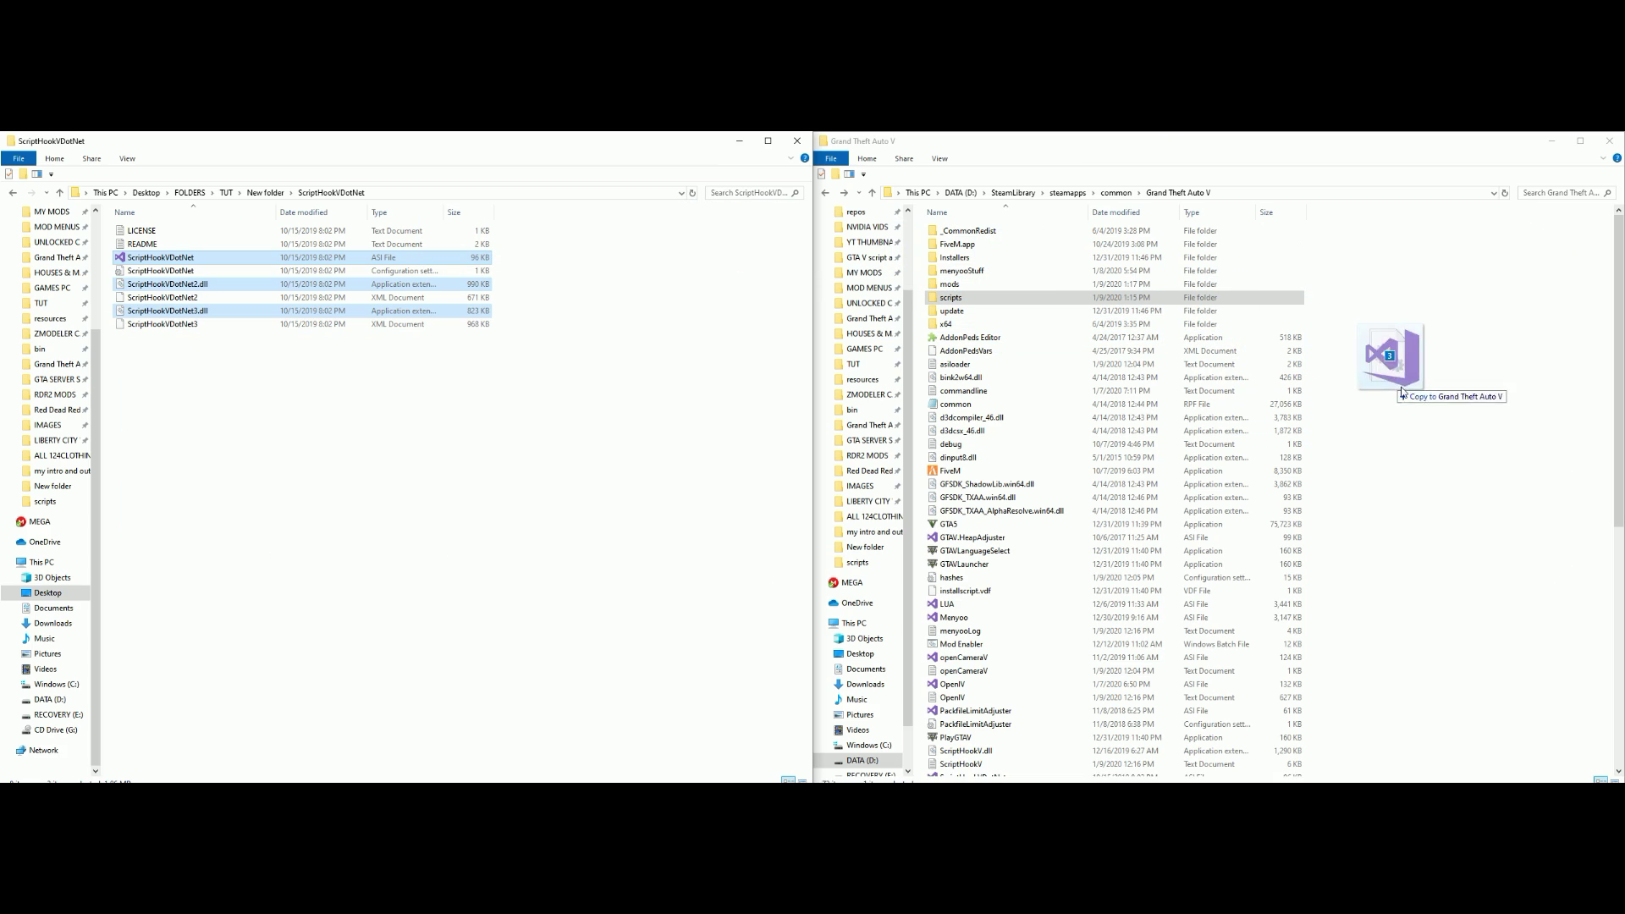
drag(1402, 392, 1465, 563)
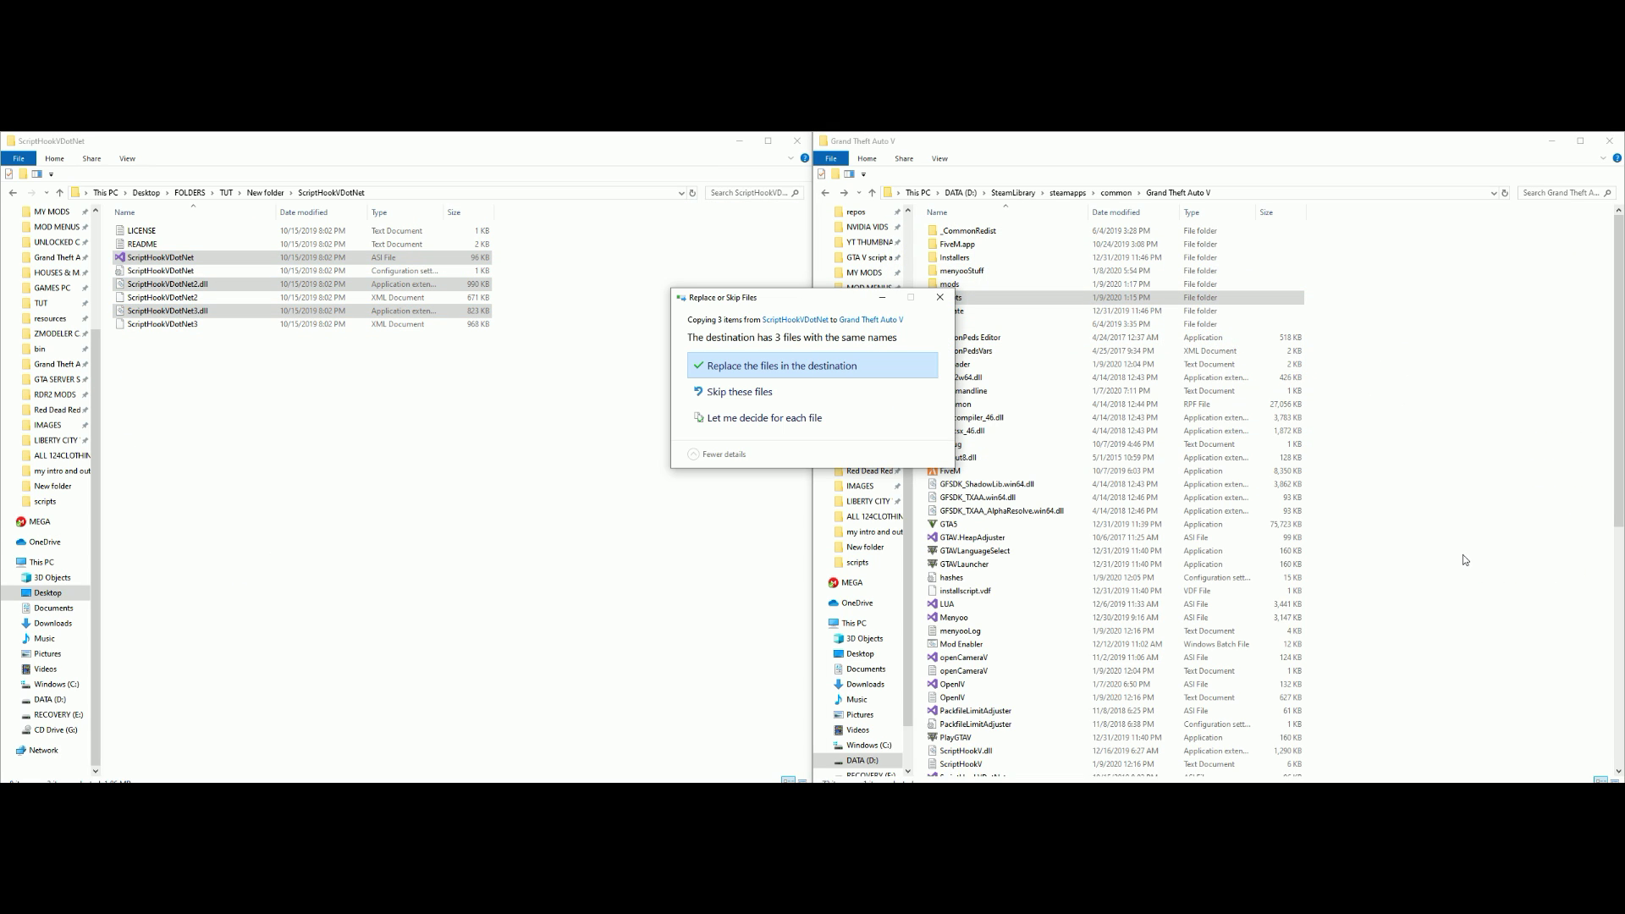
click(941, 303)
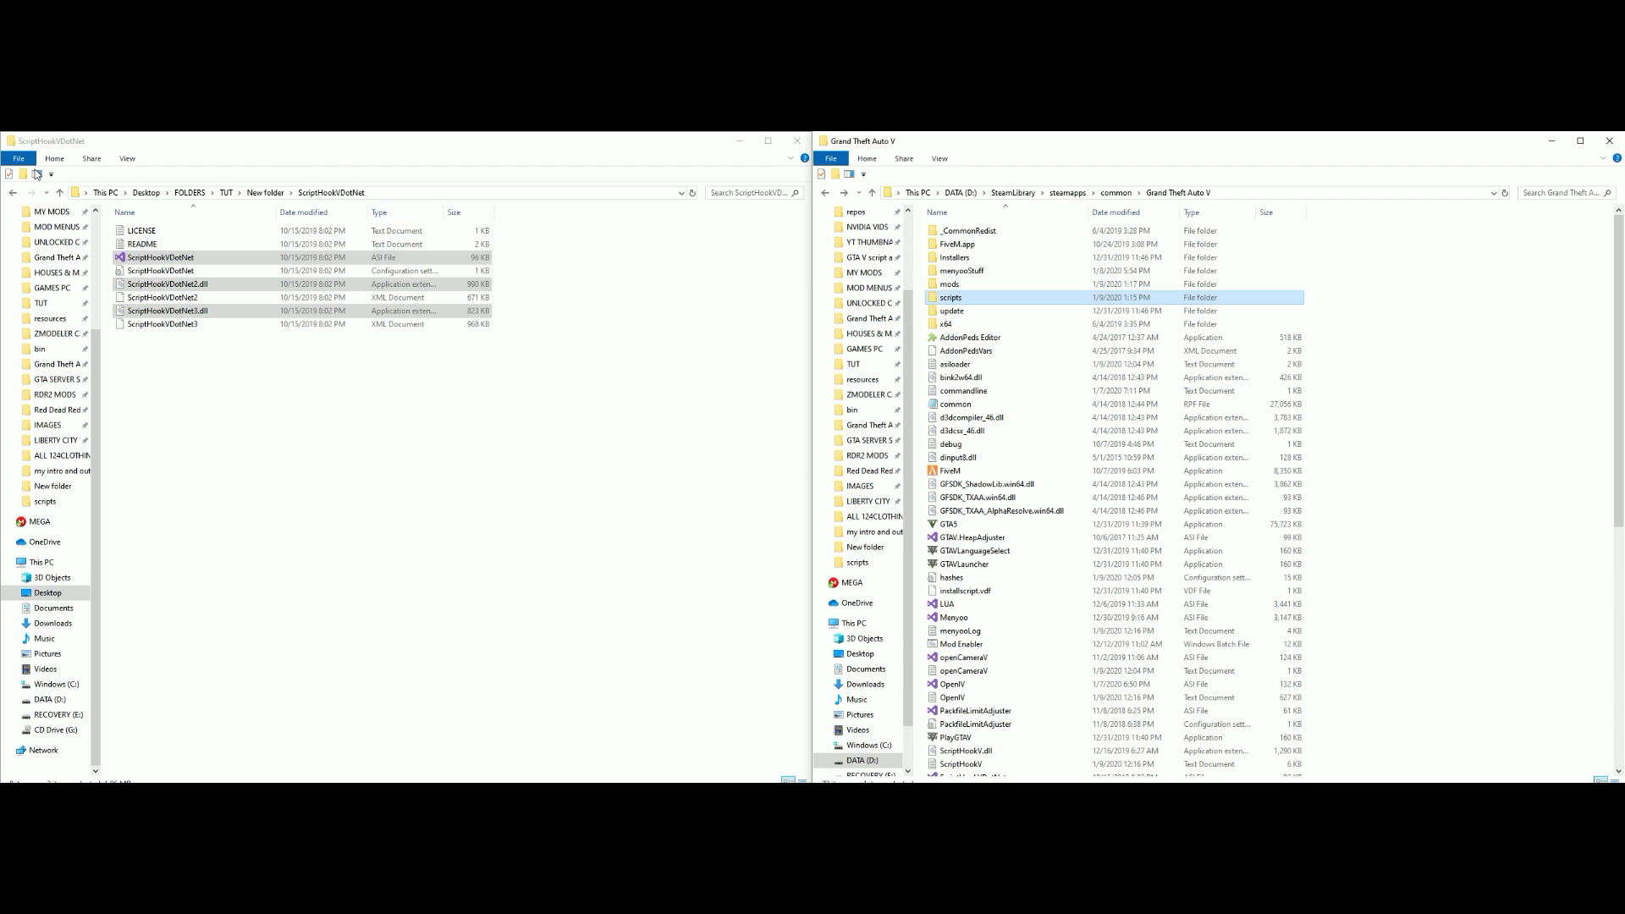
click(12, 193)
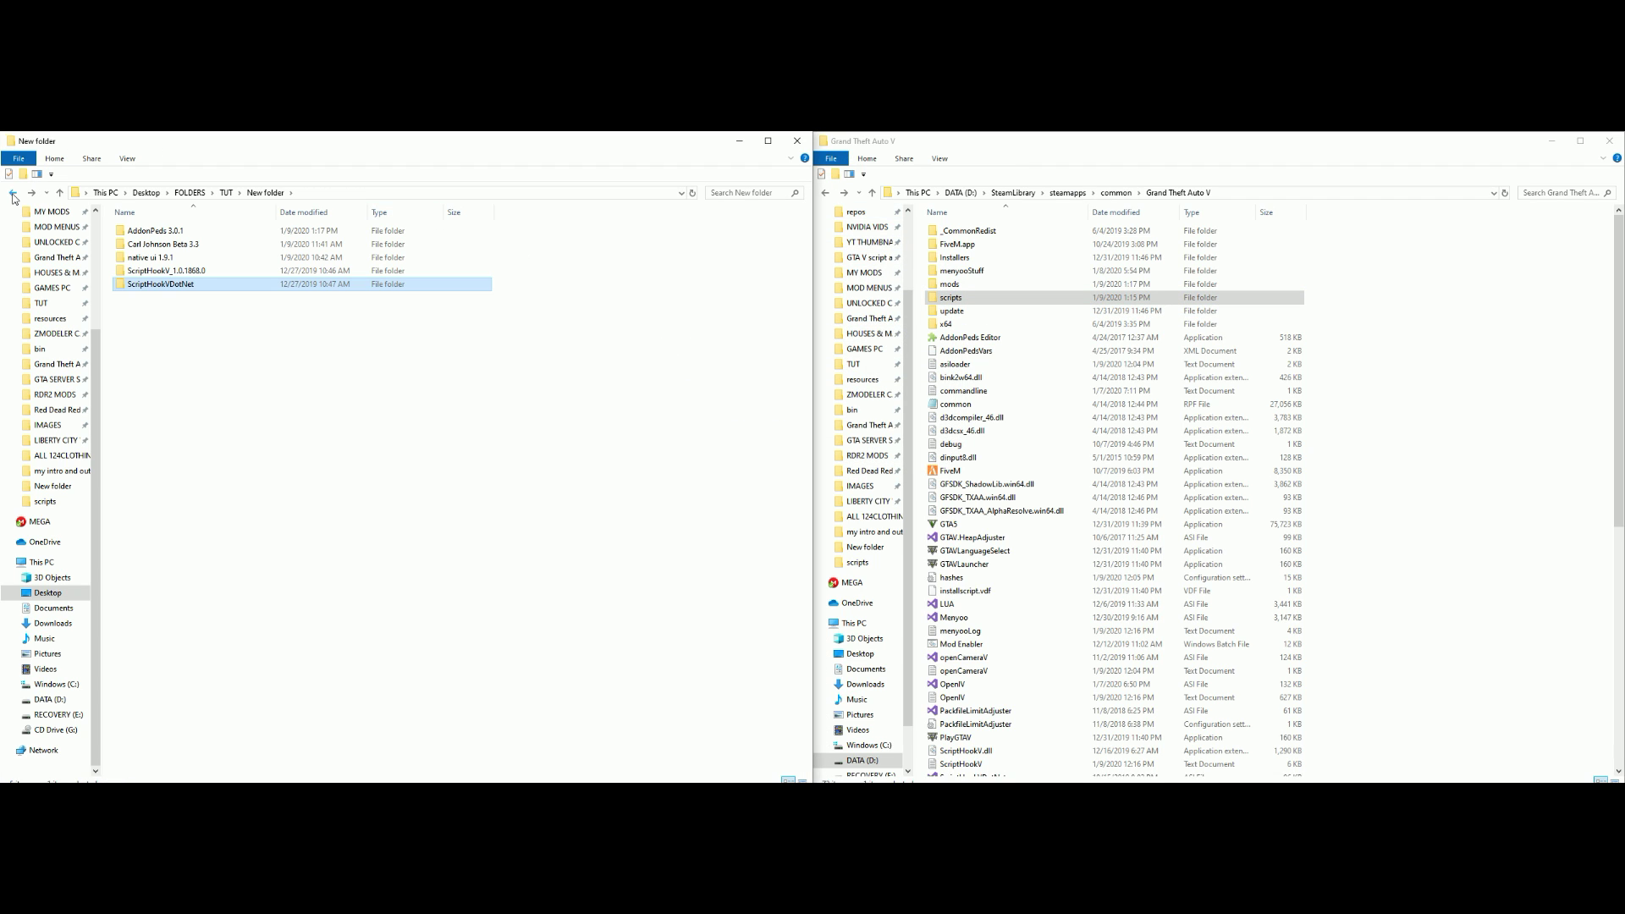
click(649, 314)
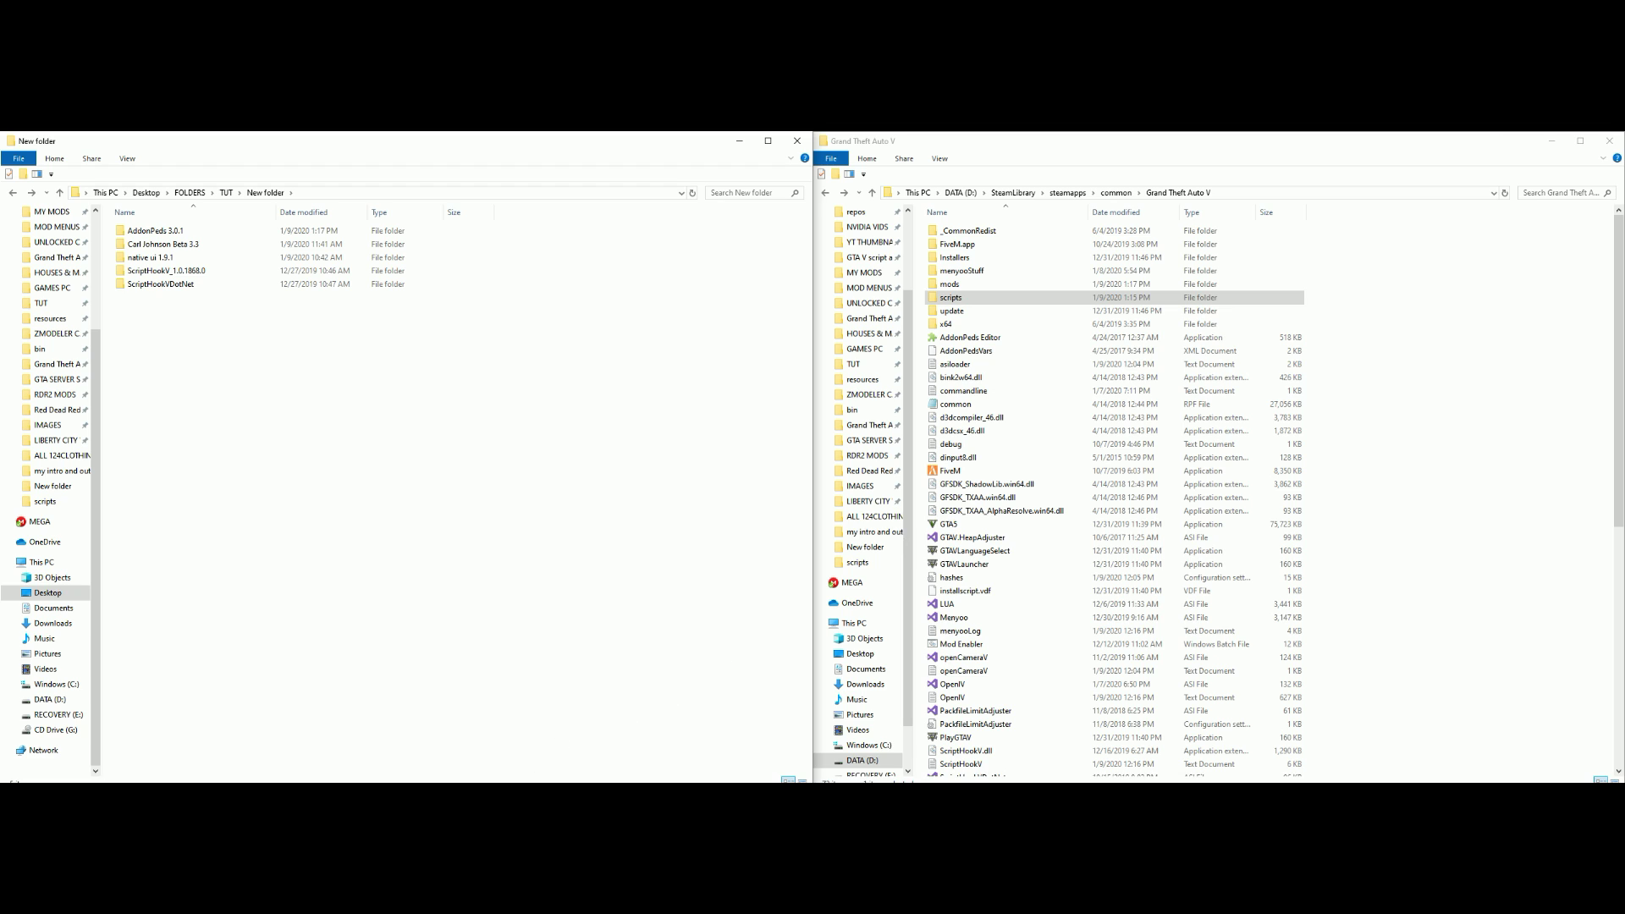
Open the dlcpacks folder inside the AddonPeds 3.0.1 download.
key(alt+Tab)
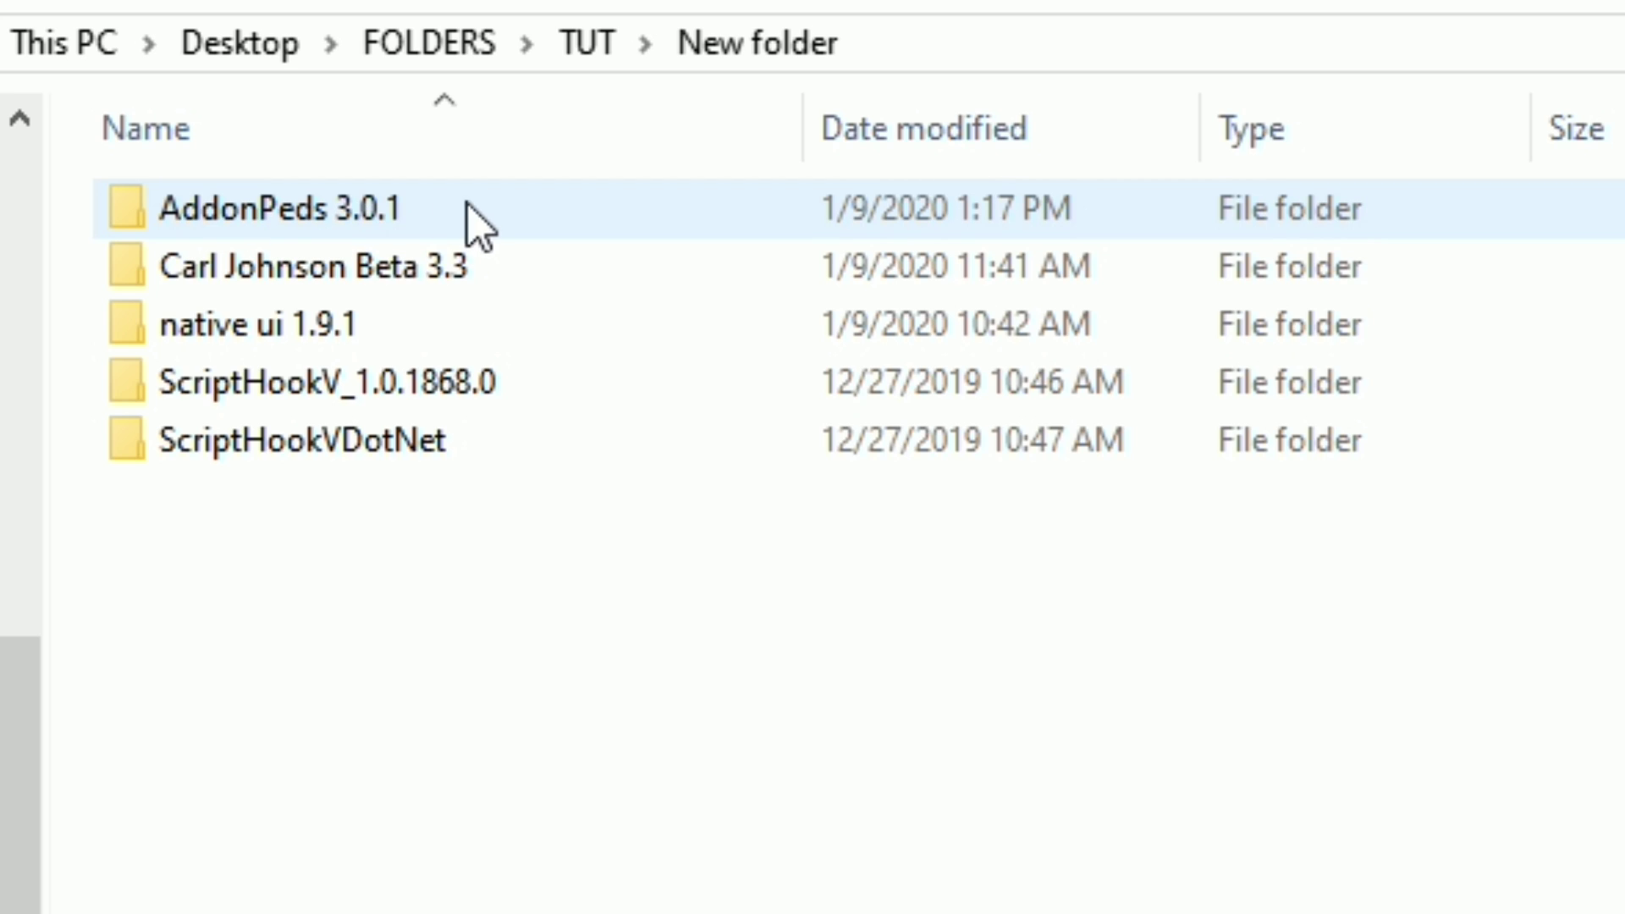
double_click(385, 215)
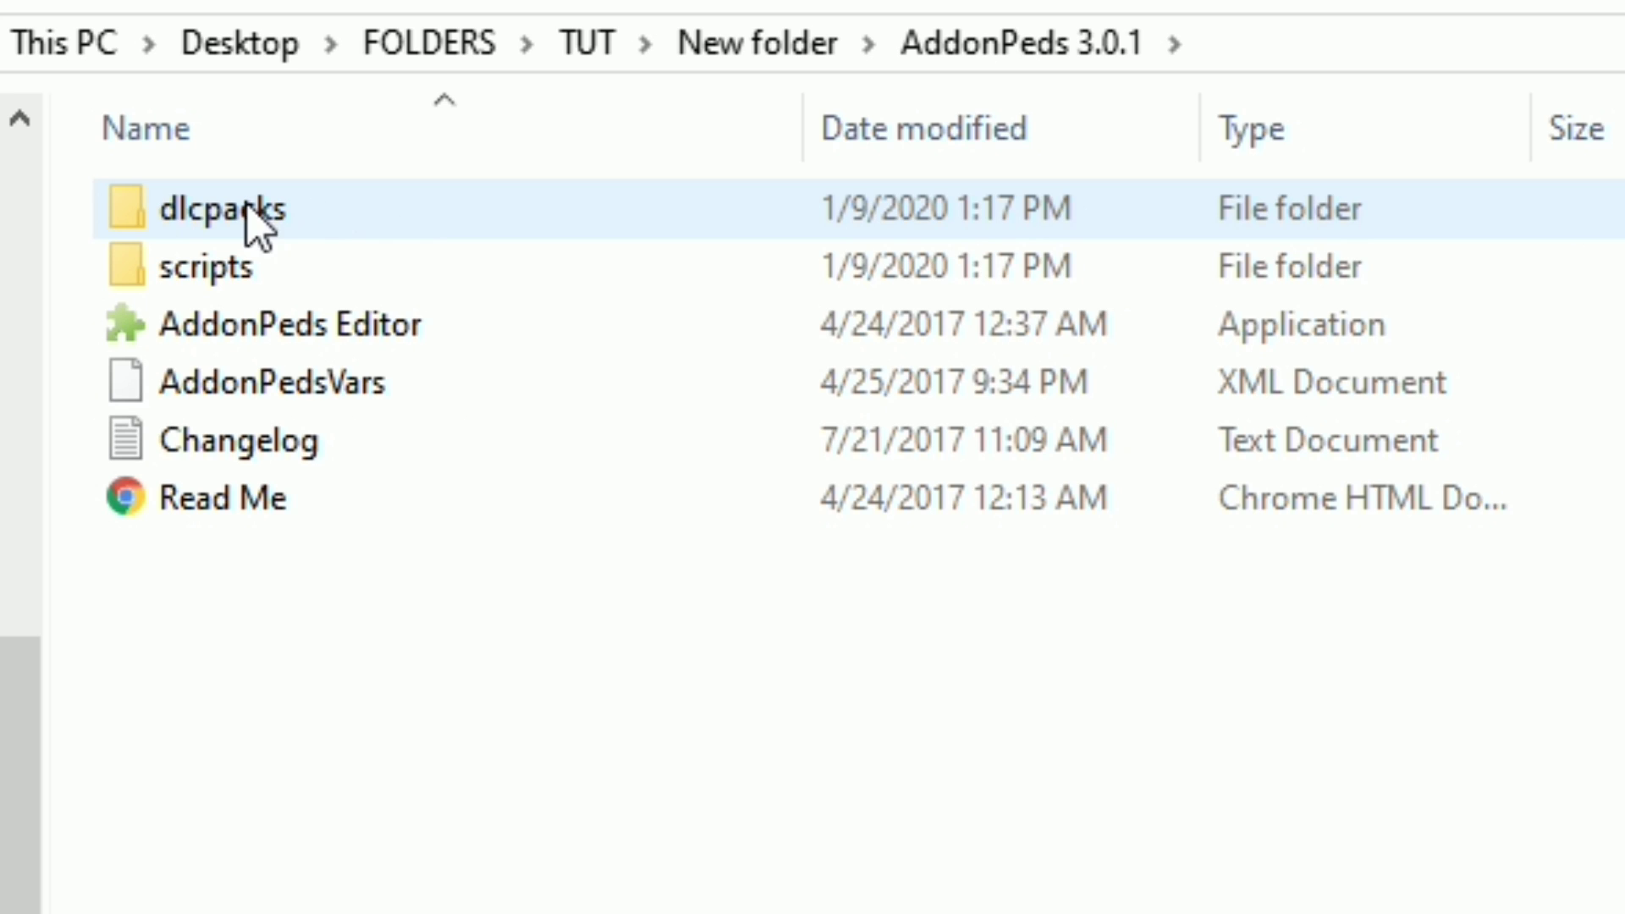
double_click(347, 205)
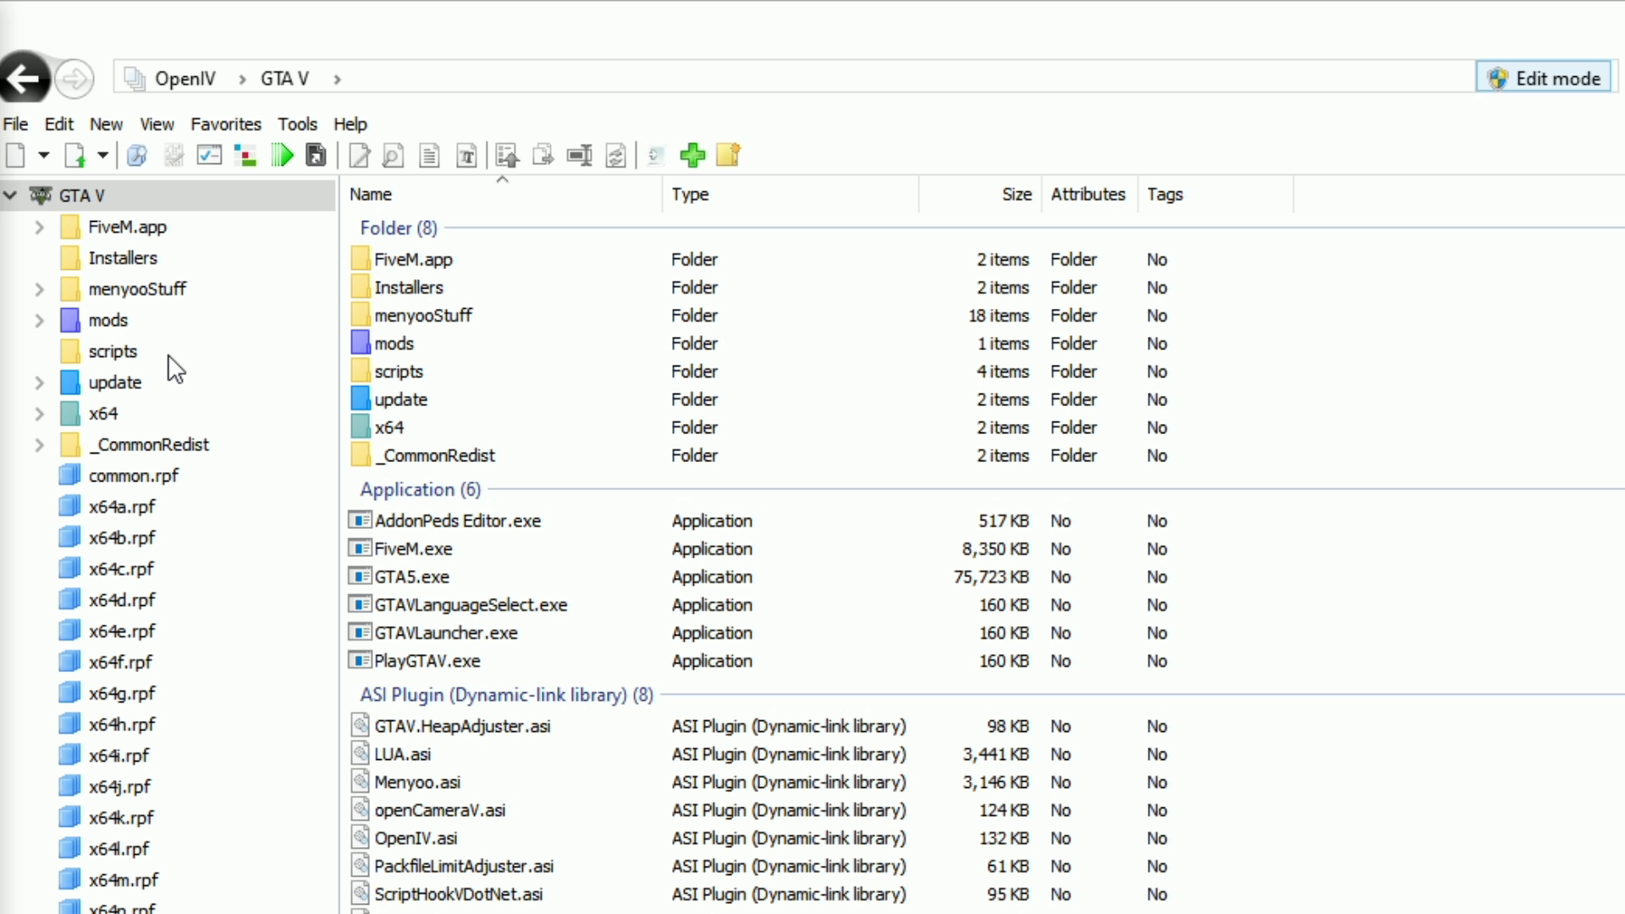
In OpenIV, open update.rpf from the update folder and switch to its copy in the mods folder.
click(118, 385)
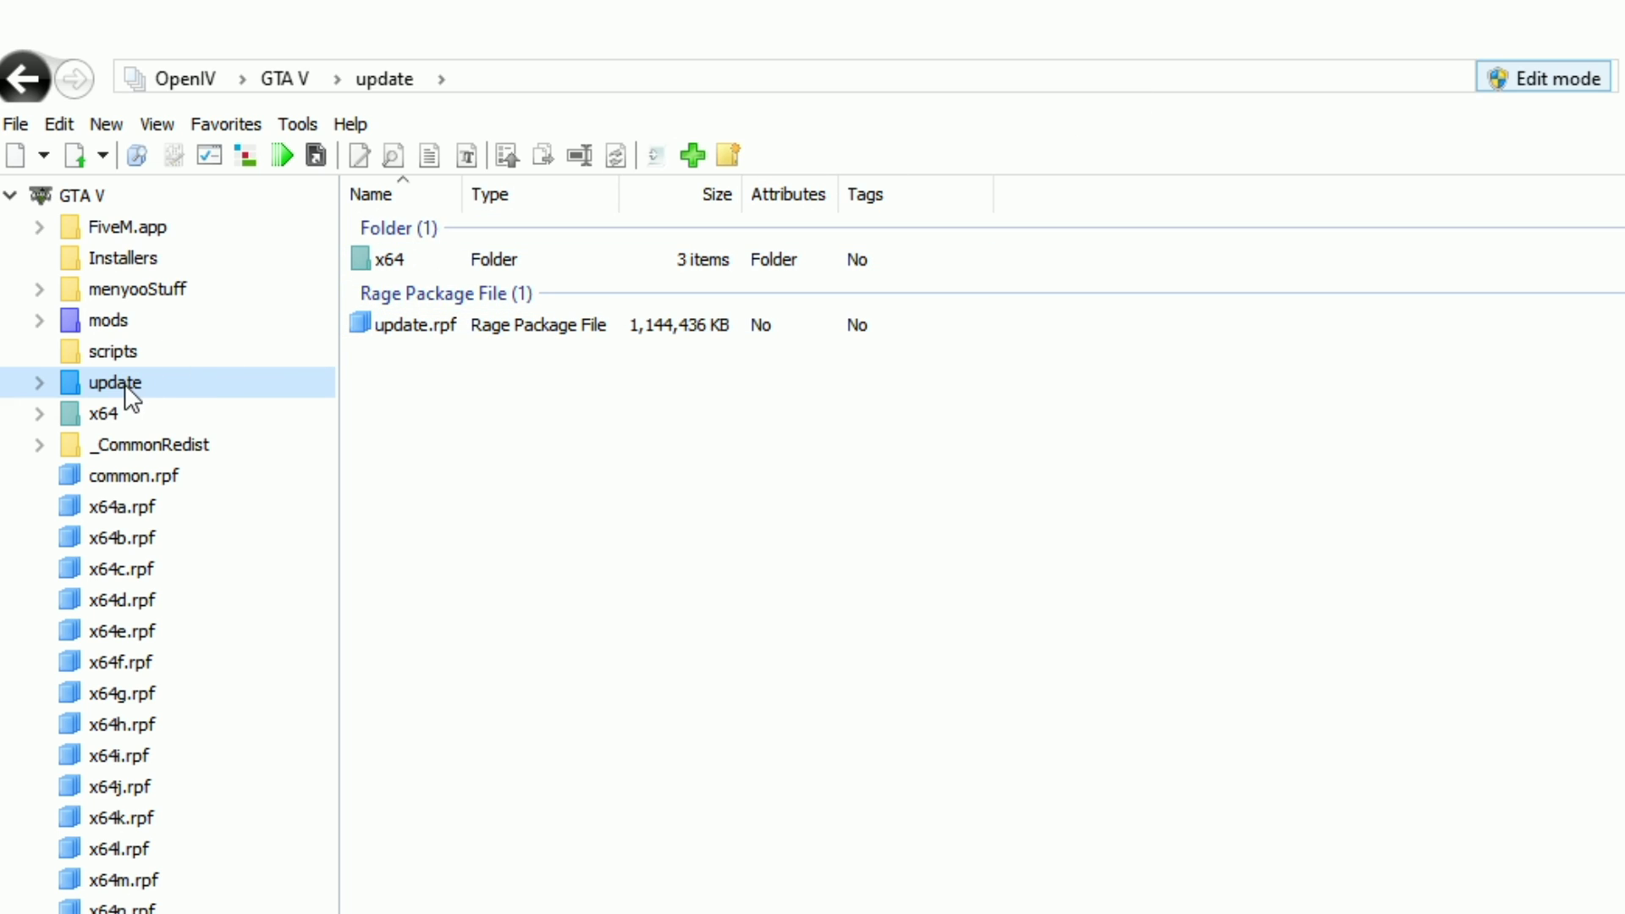
click(449, 332)
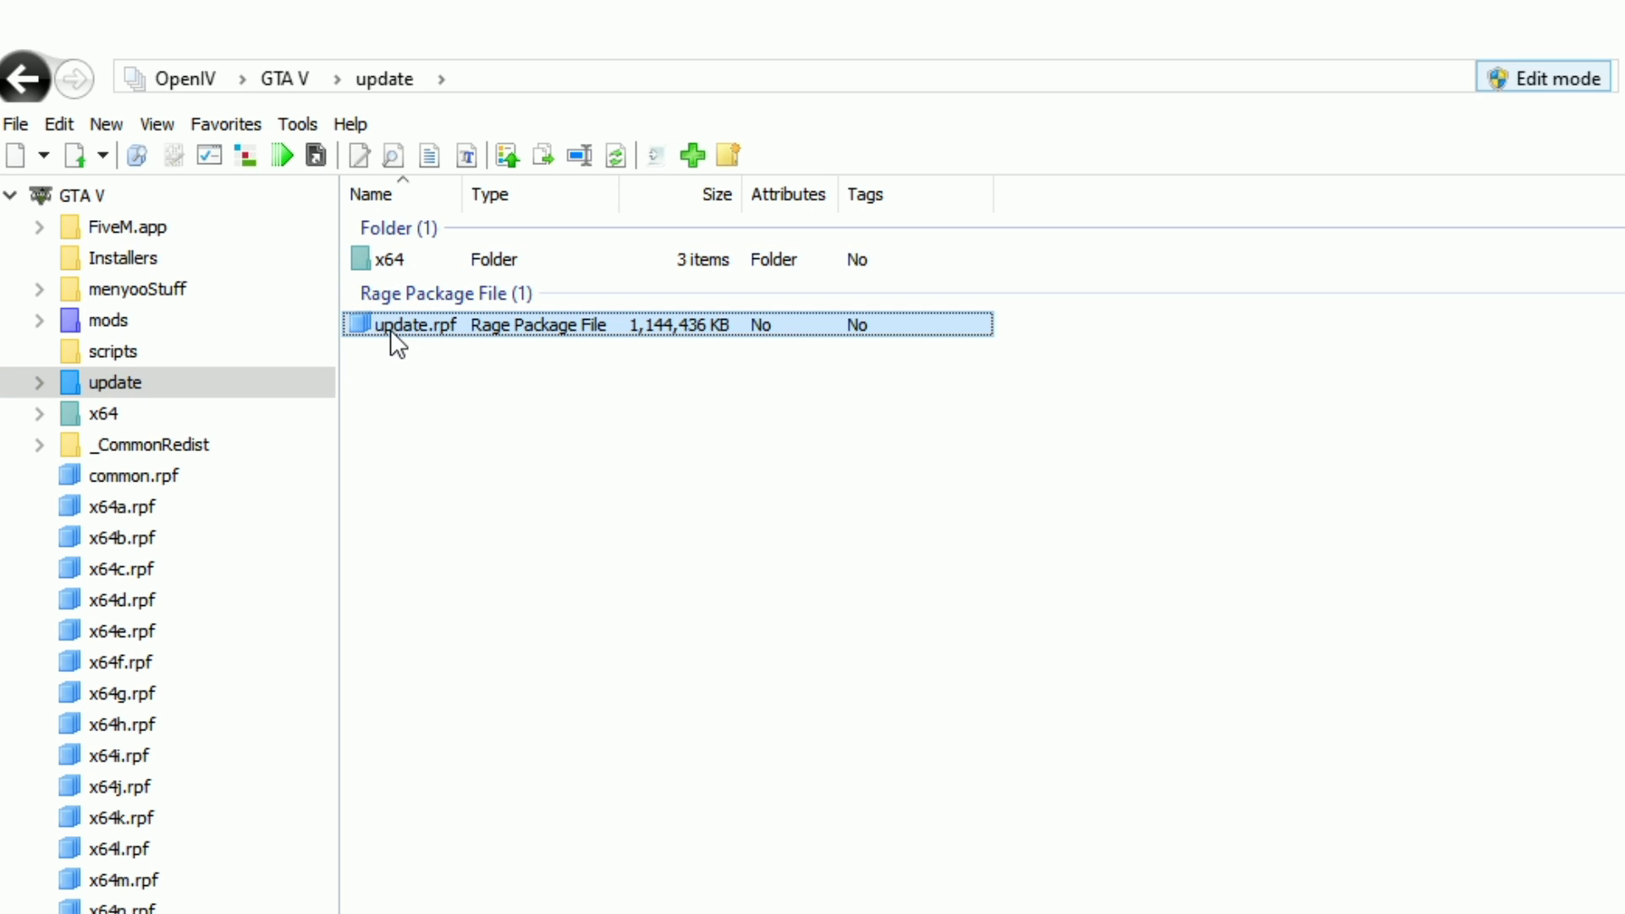
double_click(434, 330)
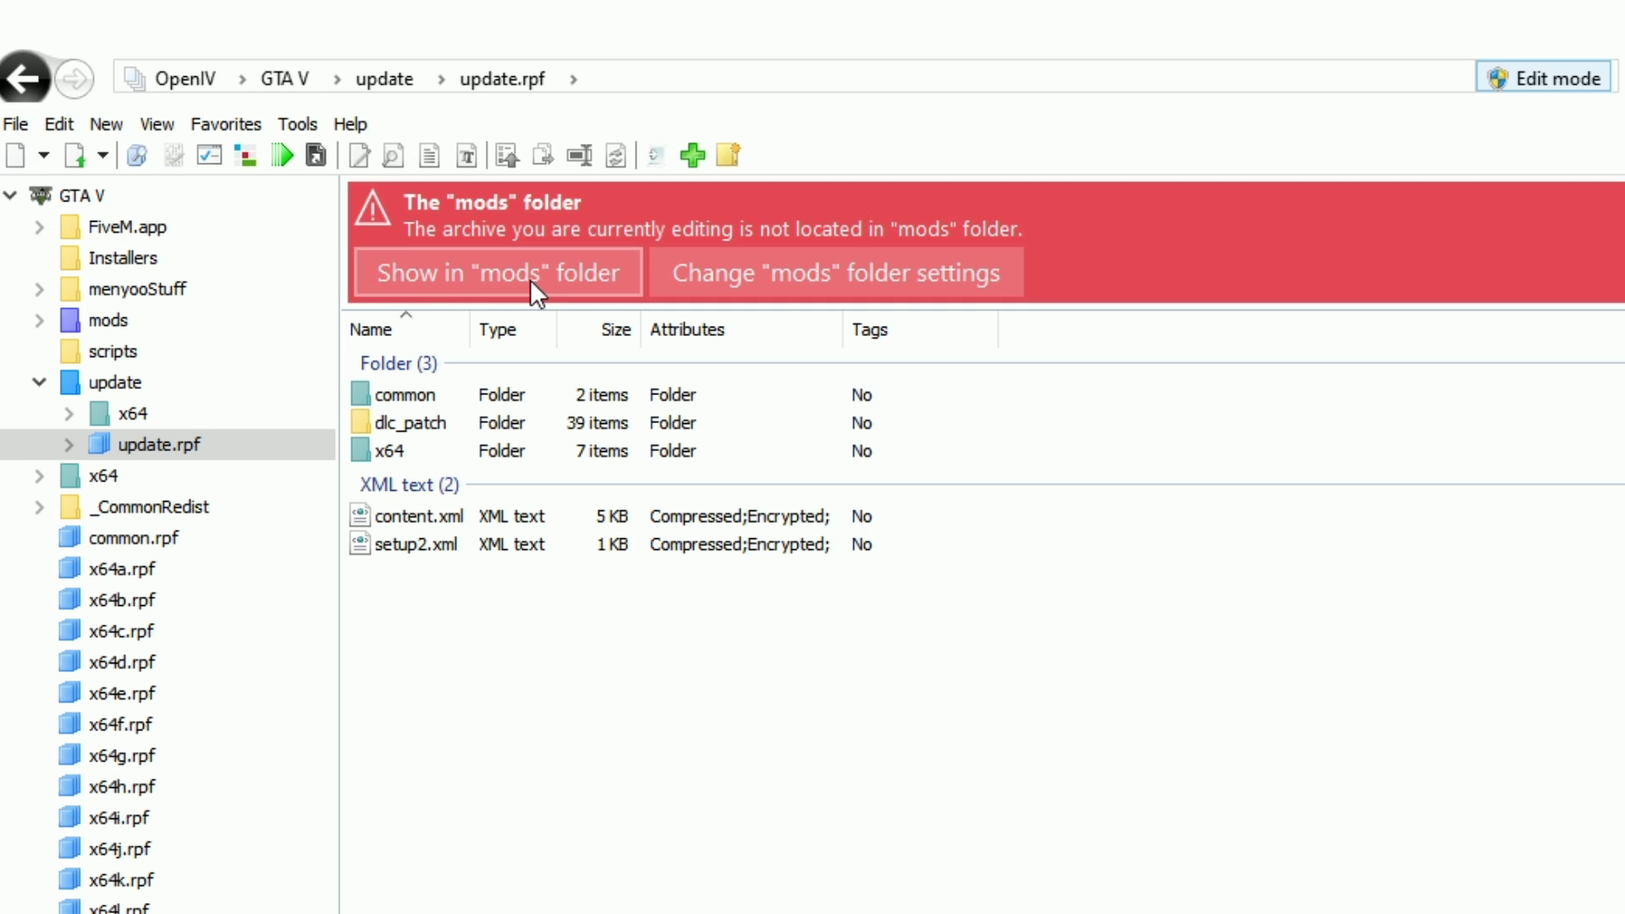
click(475, 271)
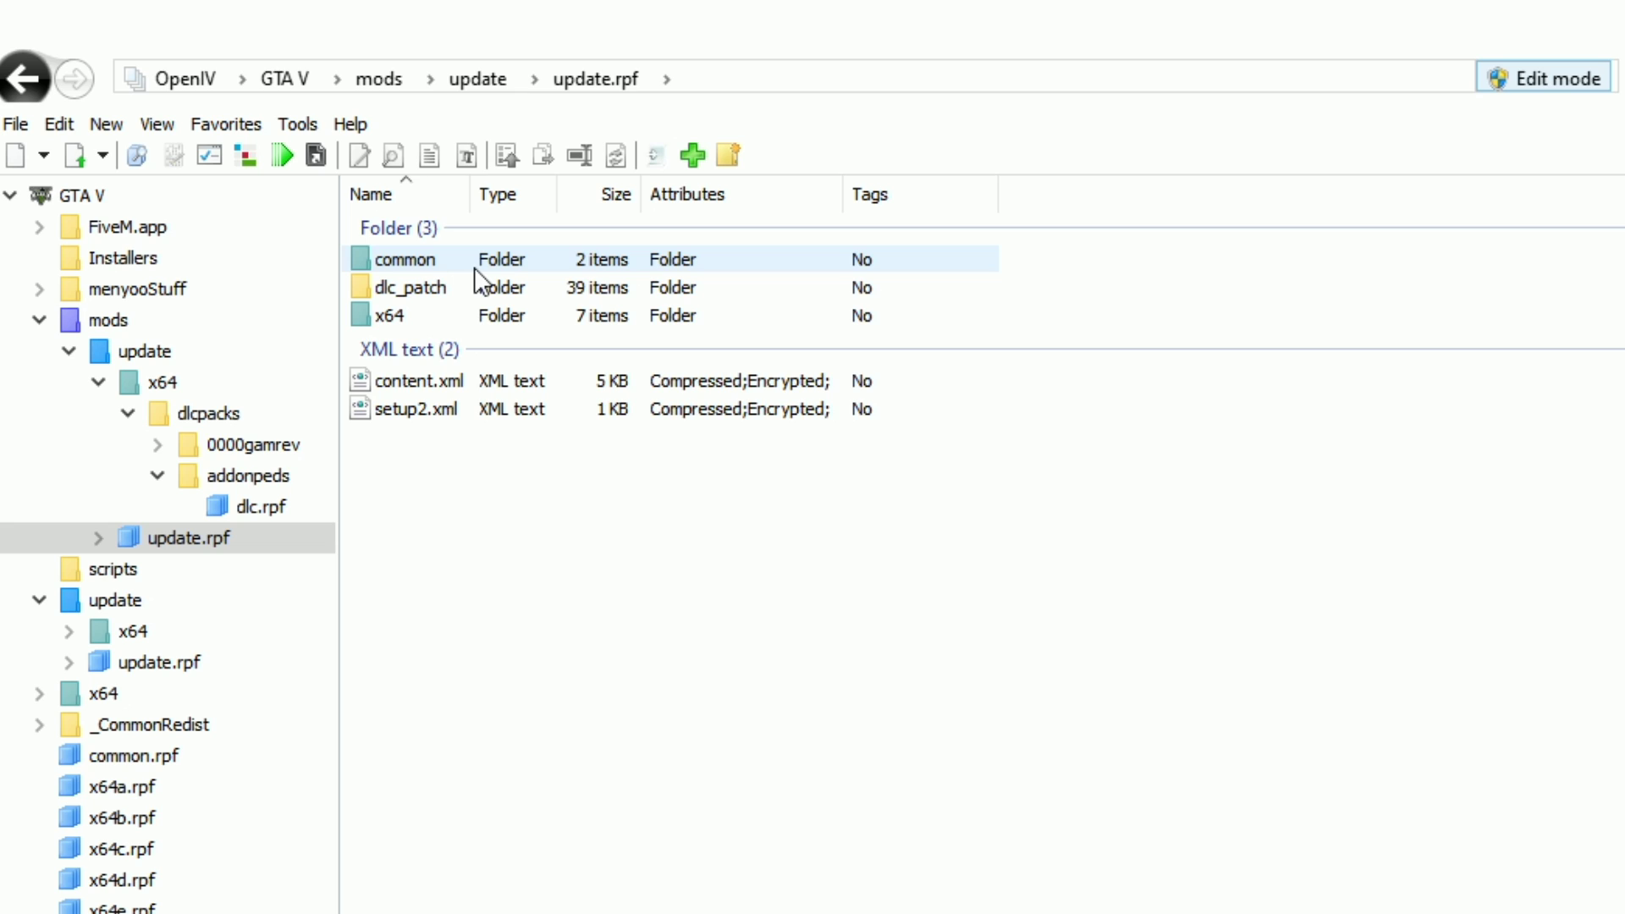
Go to common/data inside the mods copy of update.rpf and open dlclist.xml for editing.
click(450, 261)
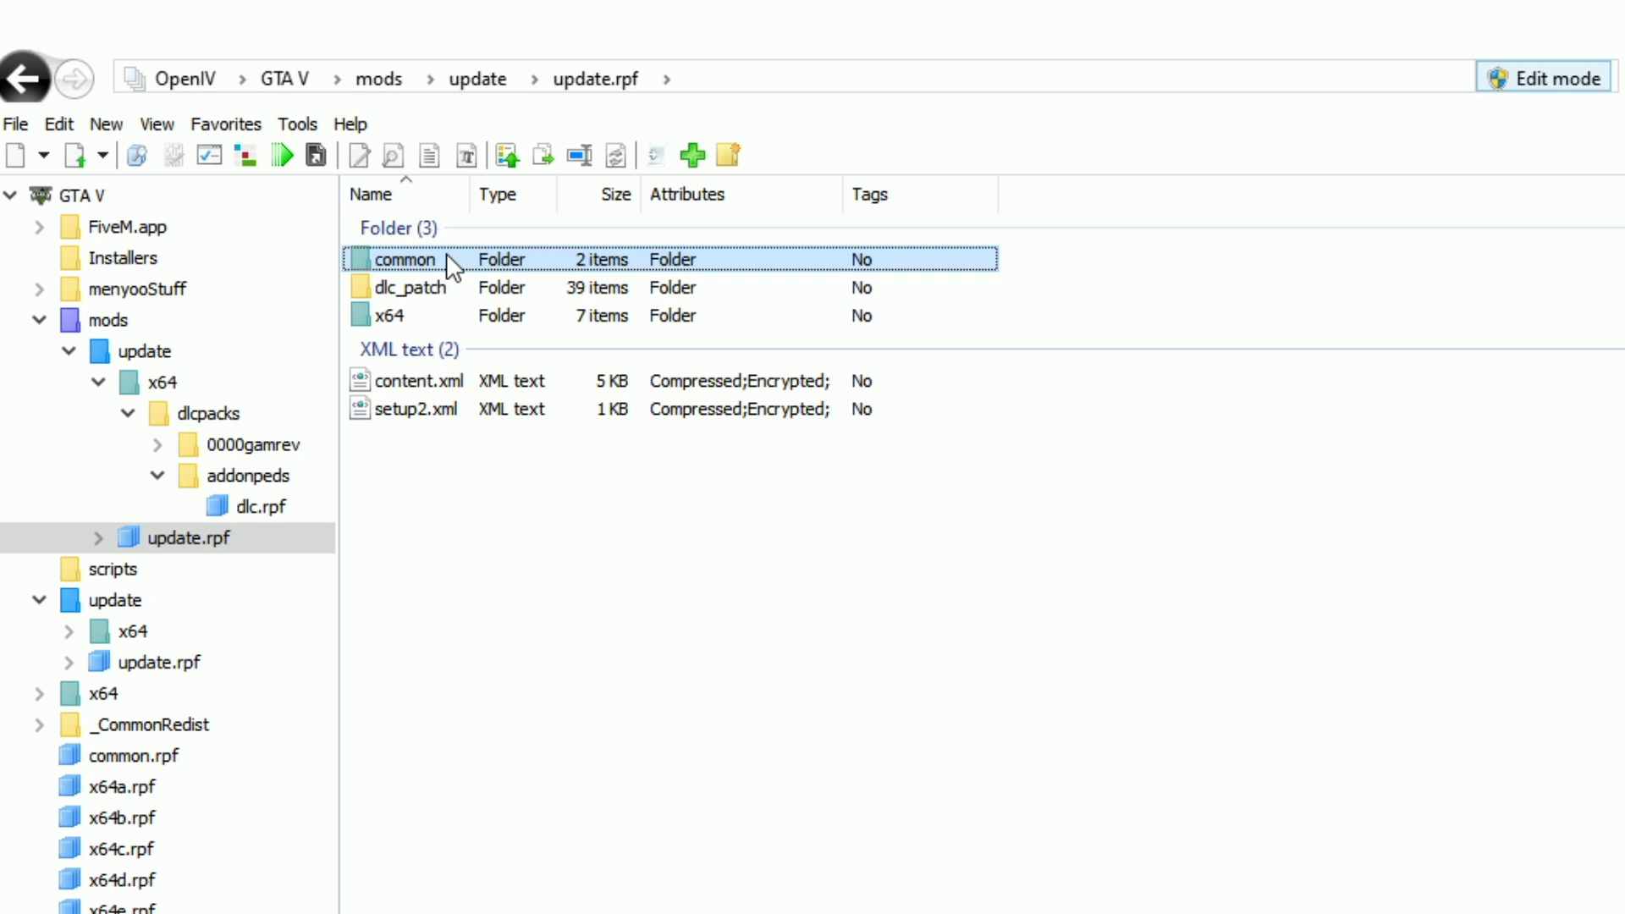
double_click(446, 257)
click(435, 257)
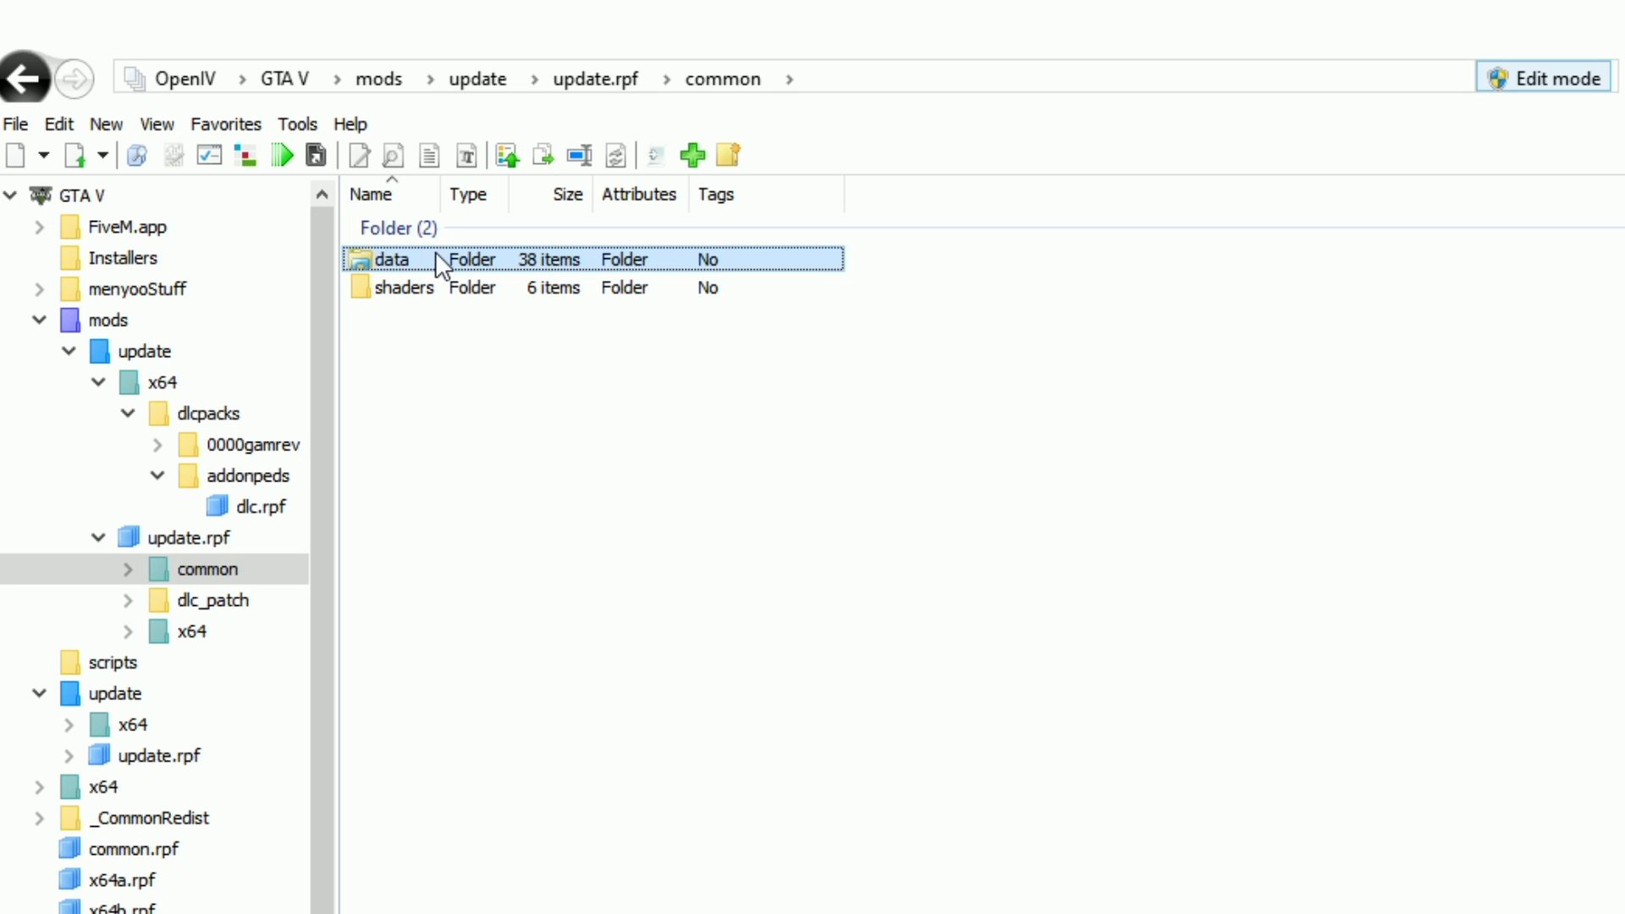
double_click(425, 258)
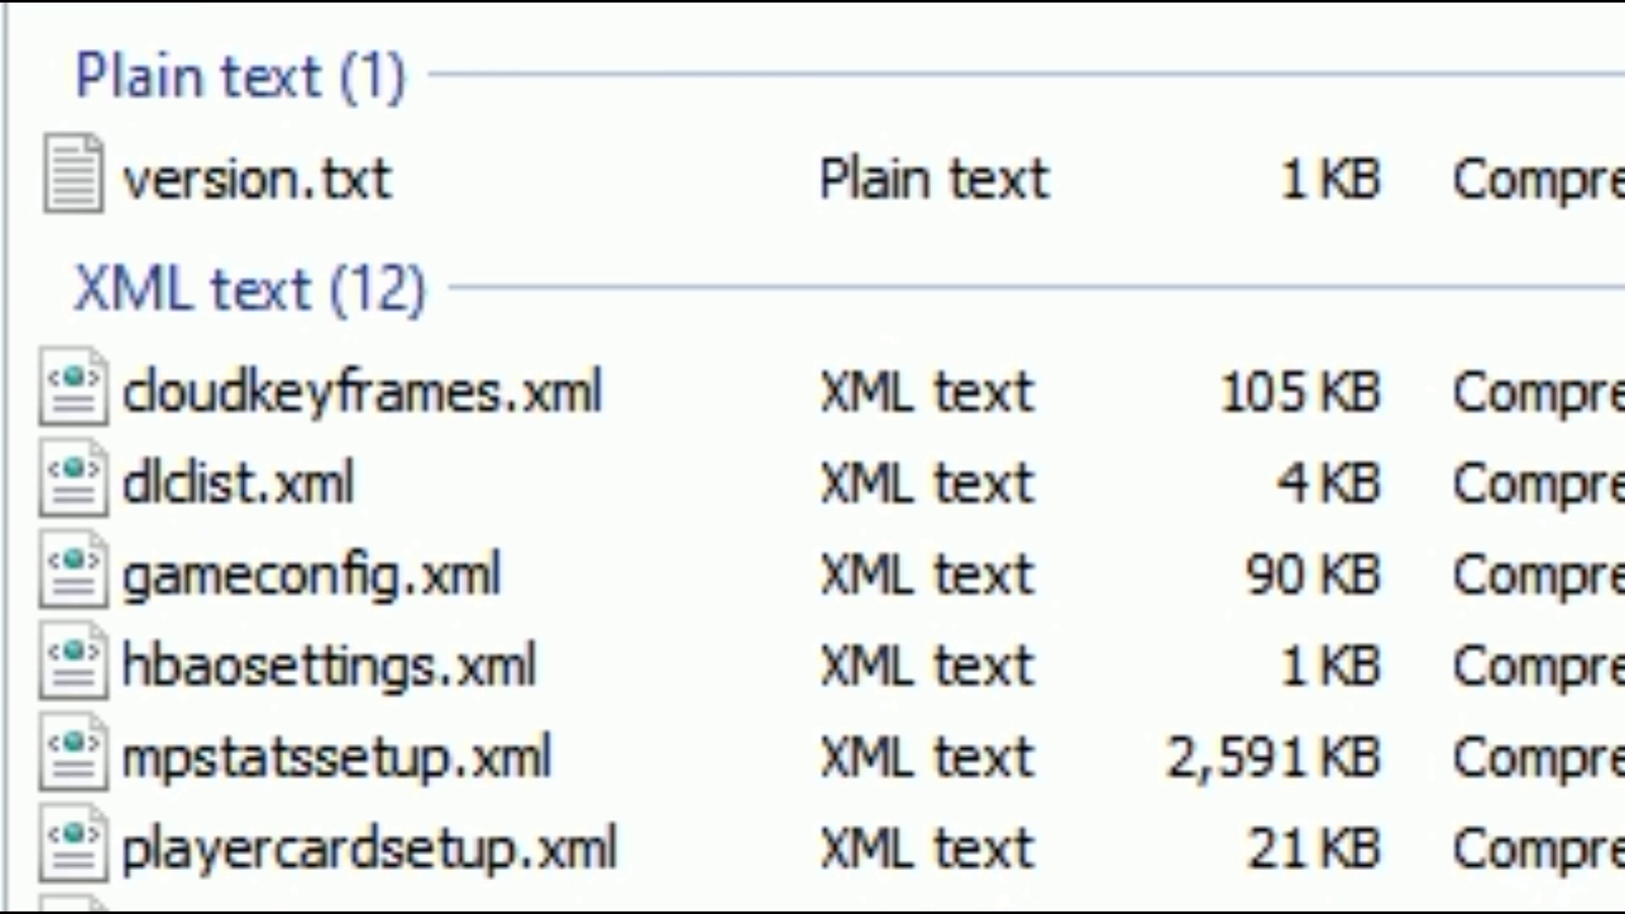
click(465, 500)
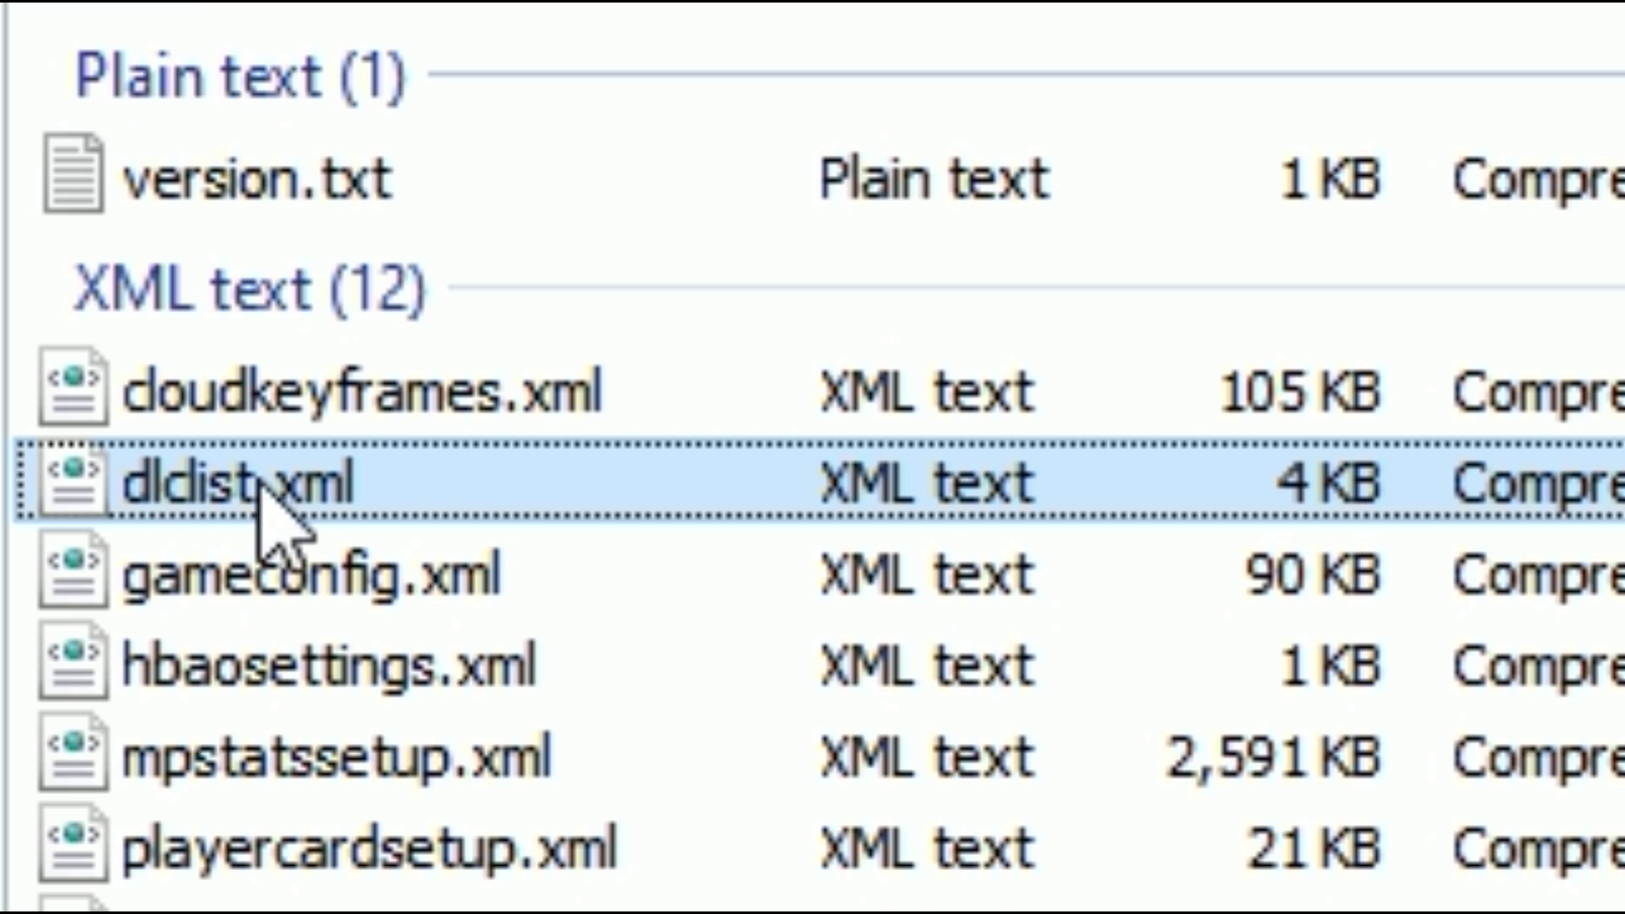
right_click(426, 489)
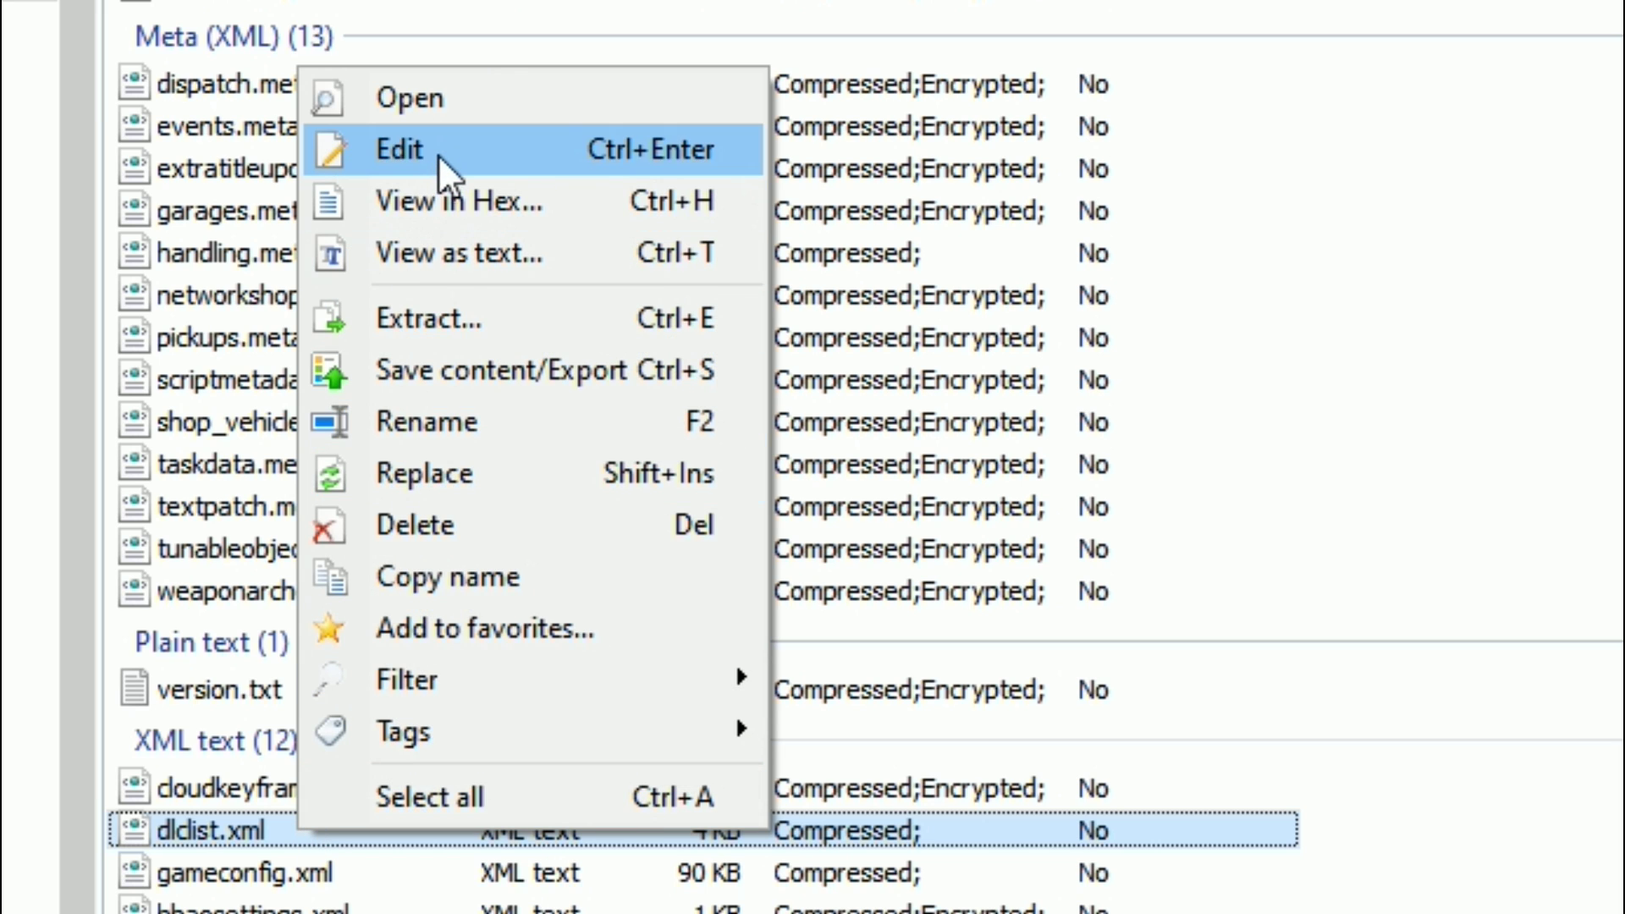
click(438, 154)
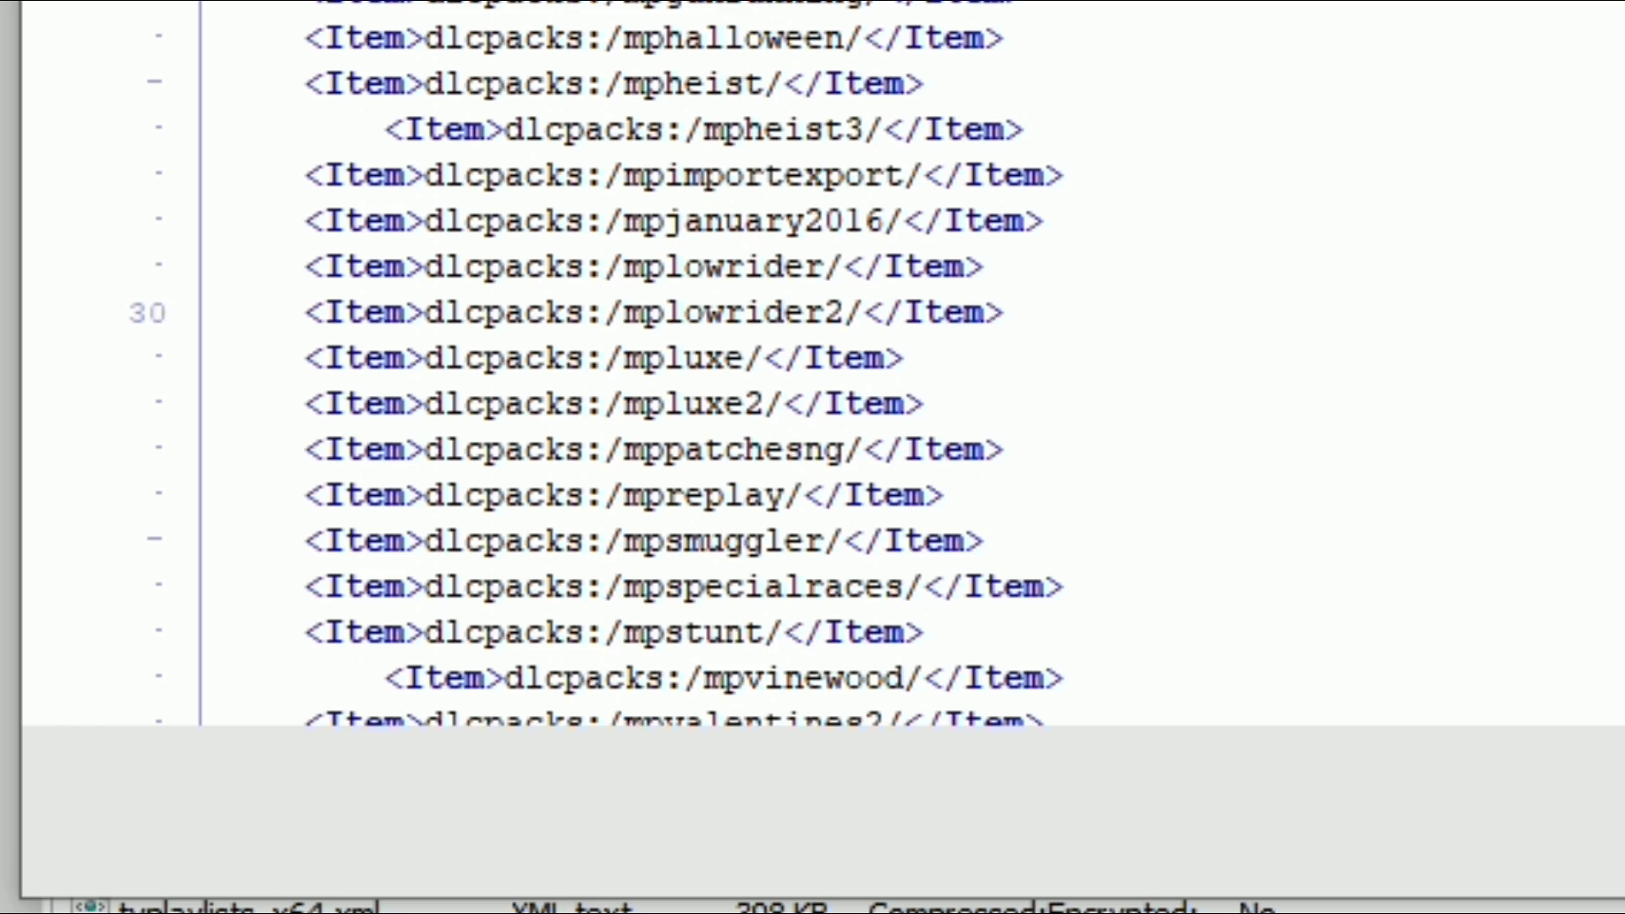
Duplicate the kornmods entry of dlclist.xml onto a new line directly below it, before the closing Paths tag.
scroll(963, 49, down, 20)
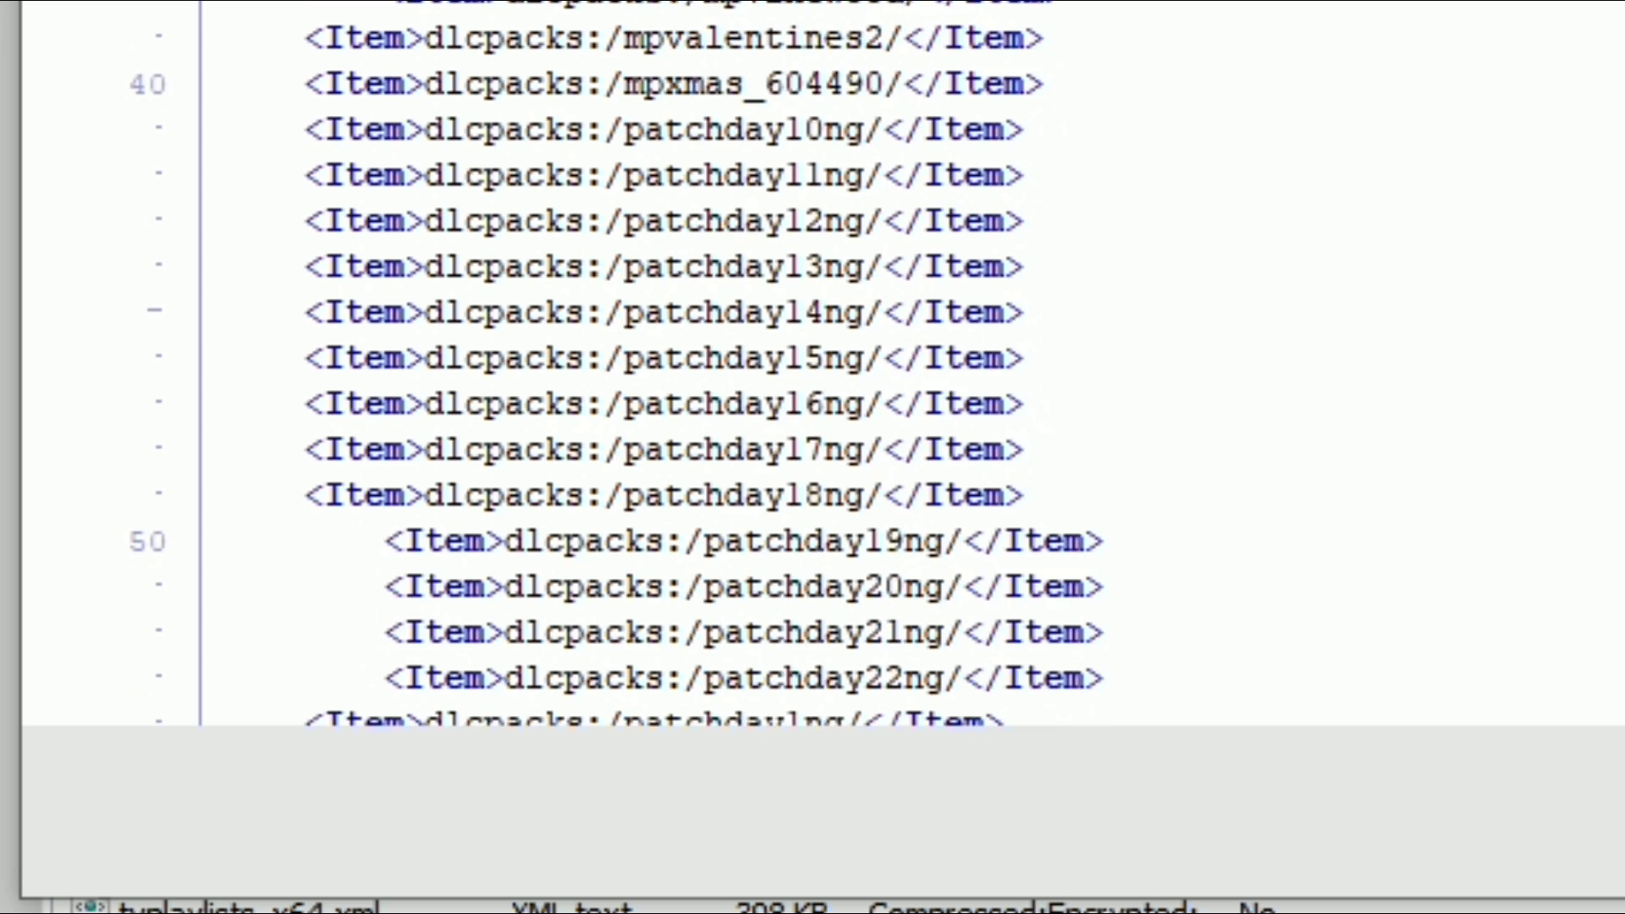
scroll(813, 364, down, 4)
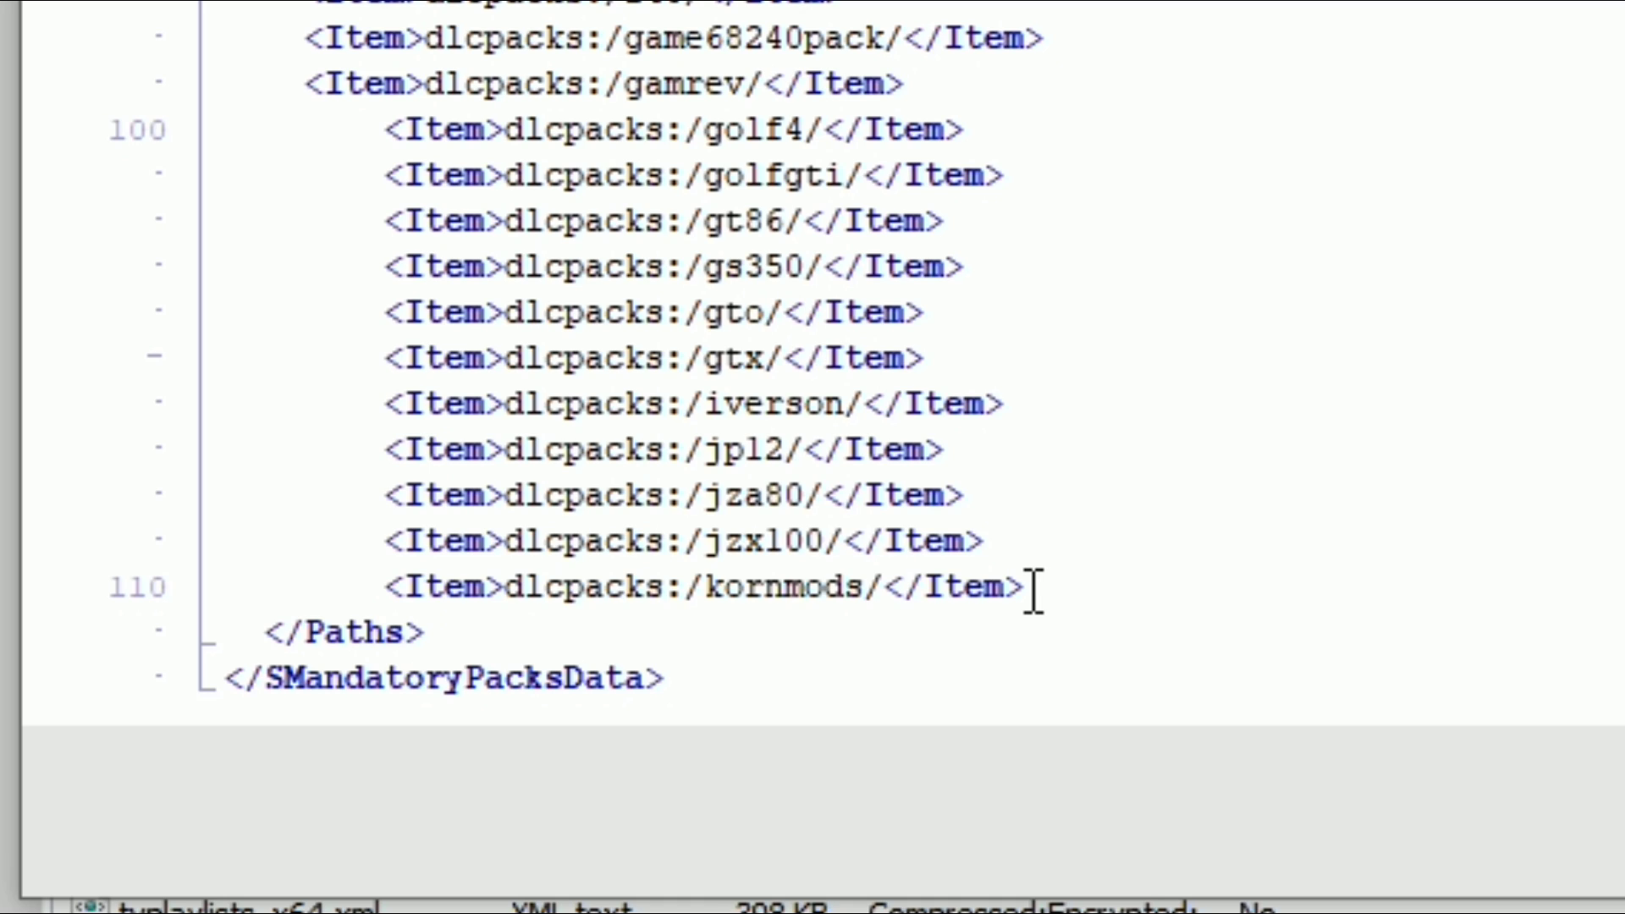
drag(1027, 587, 384, 583)
key(ctrl+c)
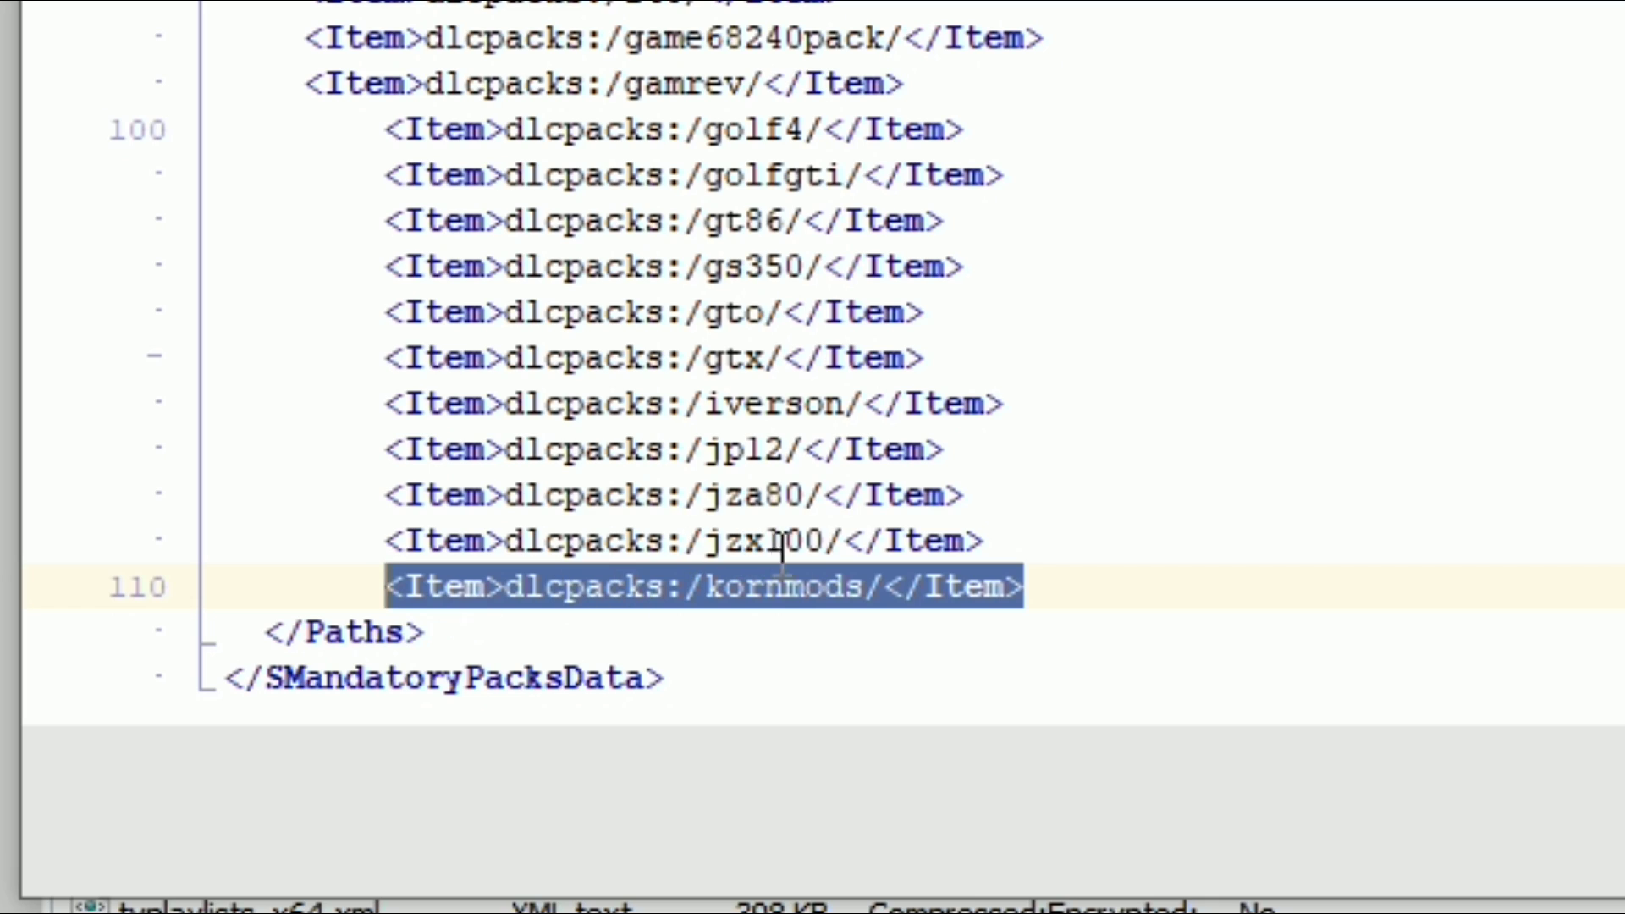
right_click(901, 582)
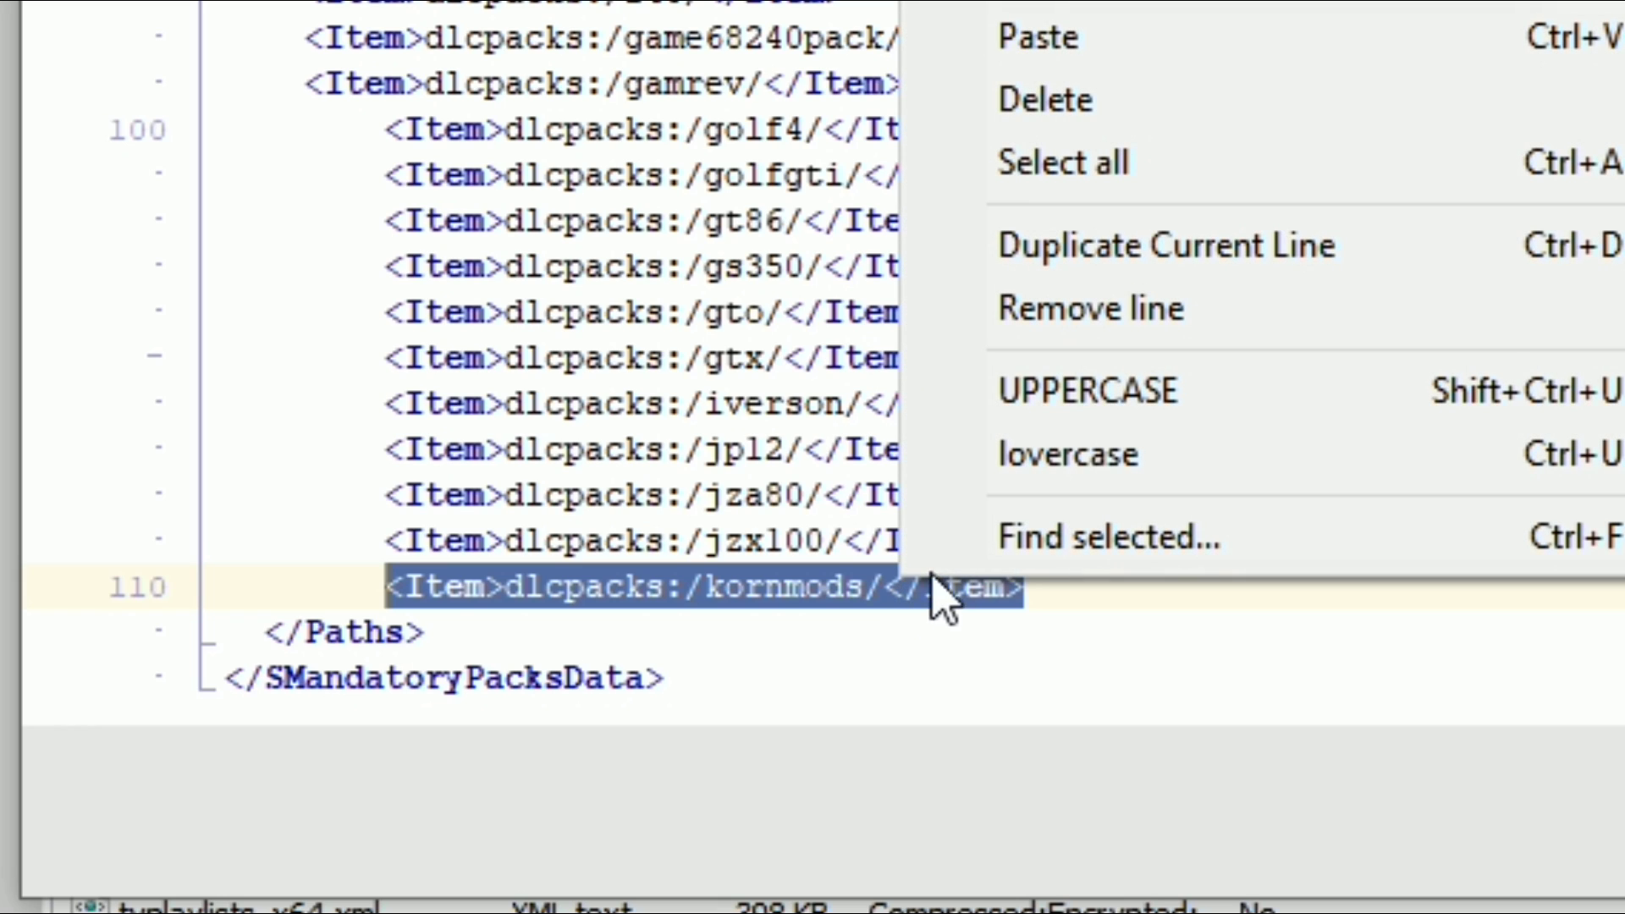
click(1037, 7)
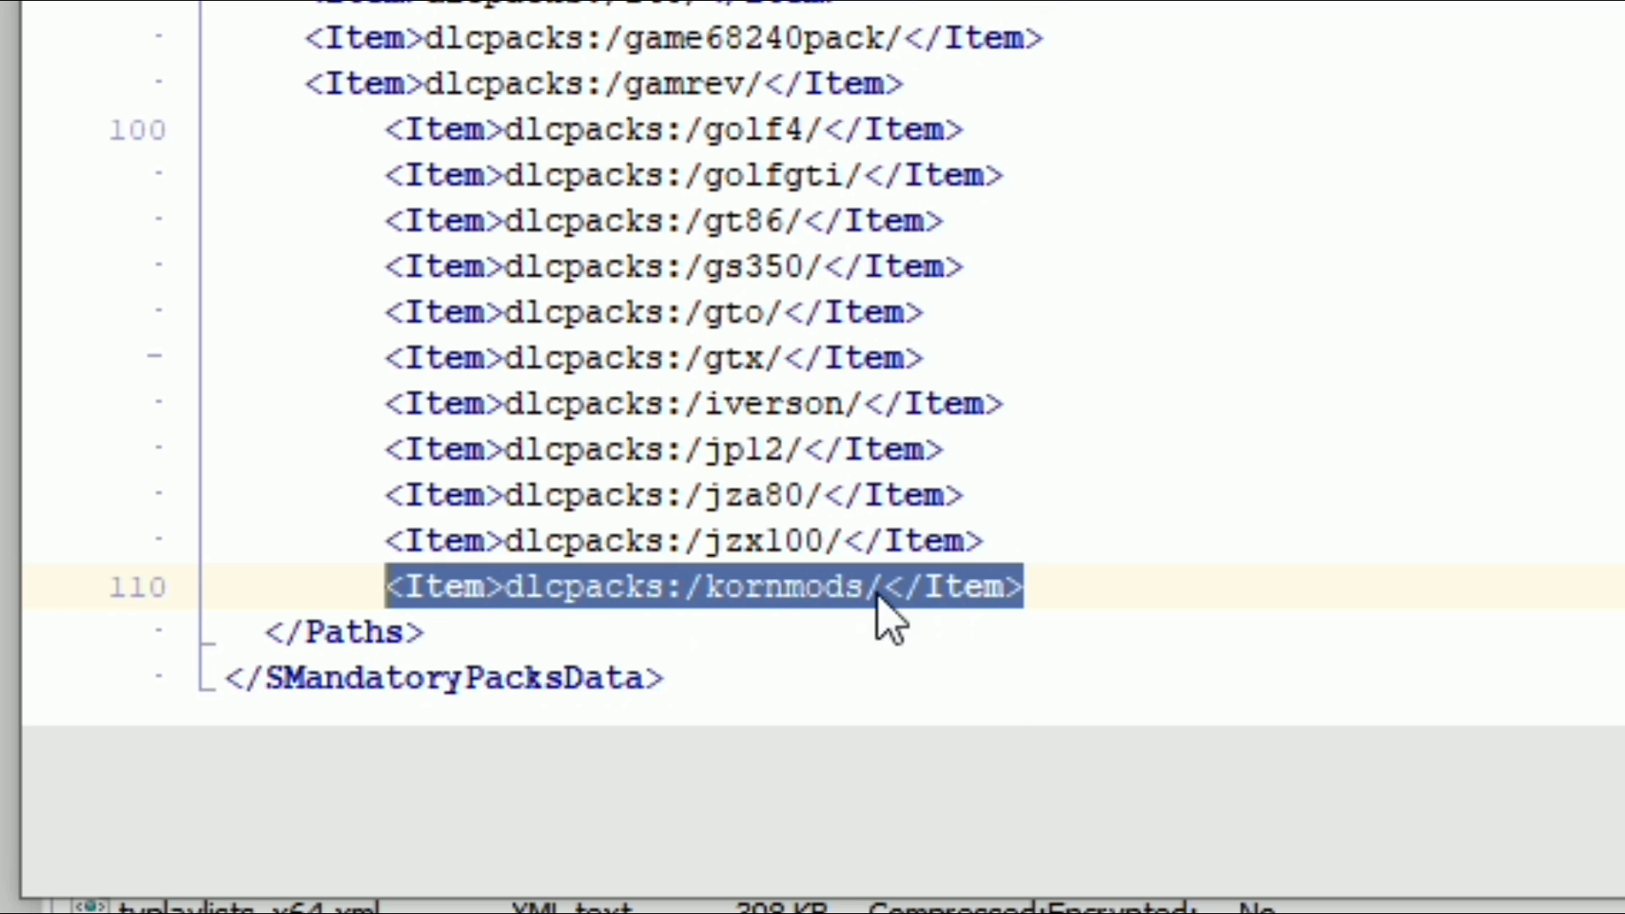
click(1054, 584)
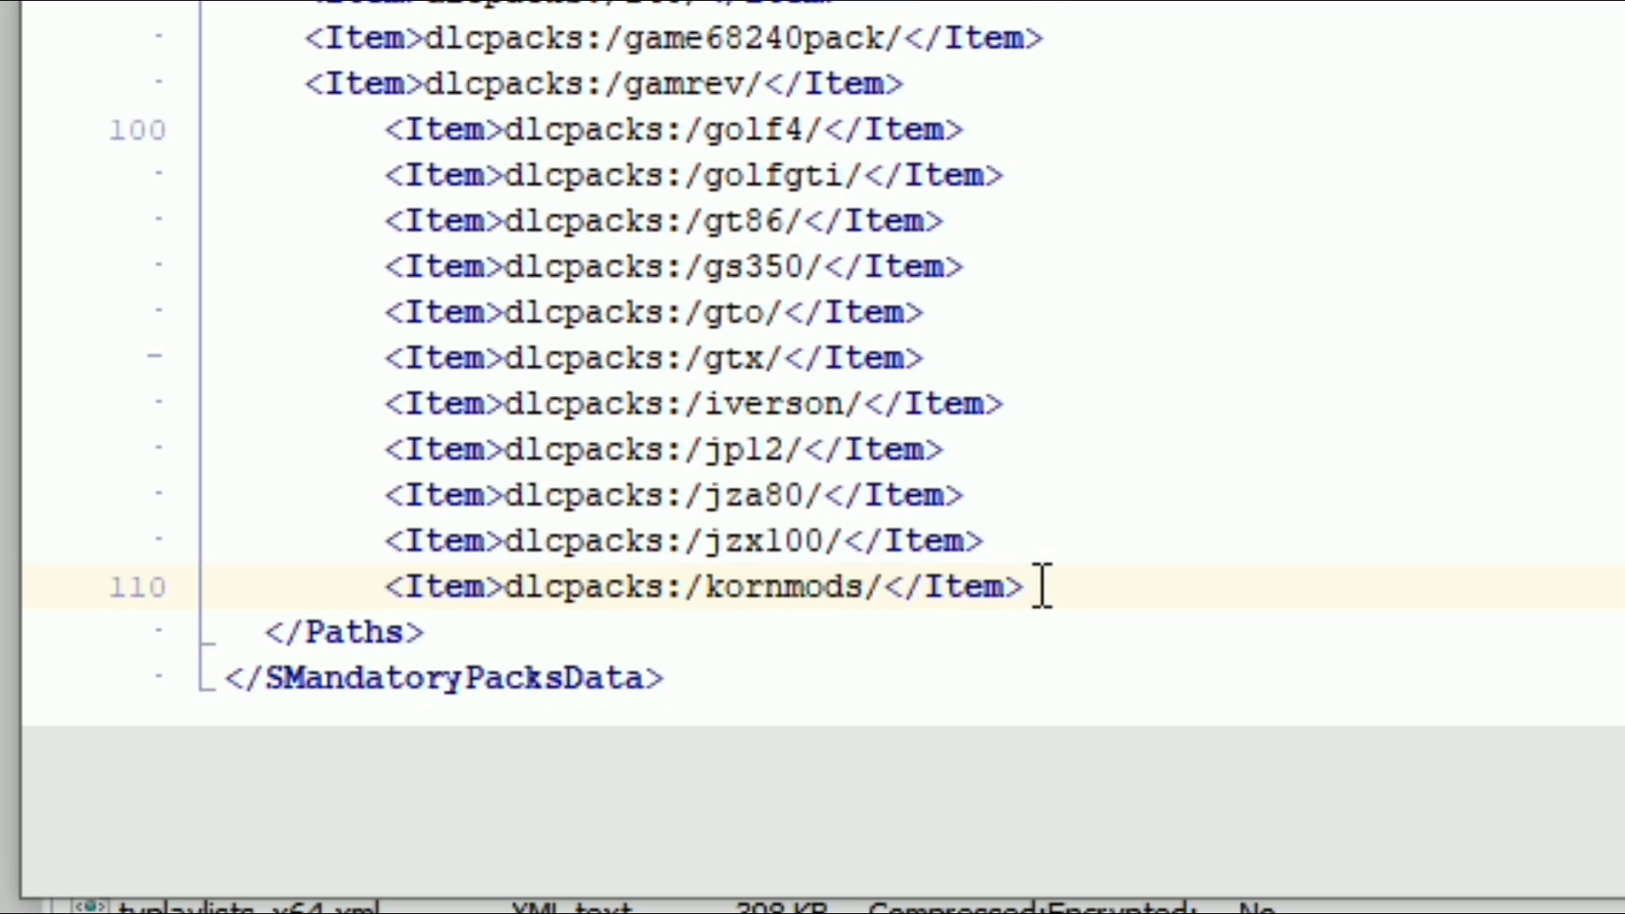
key(Return)
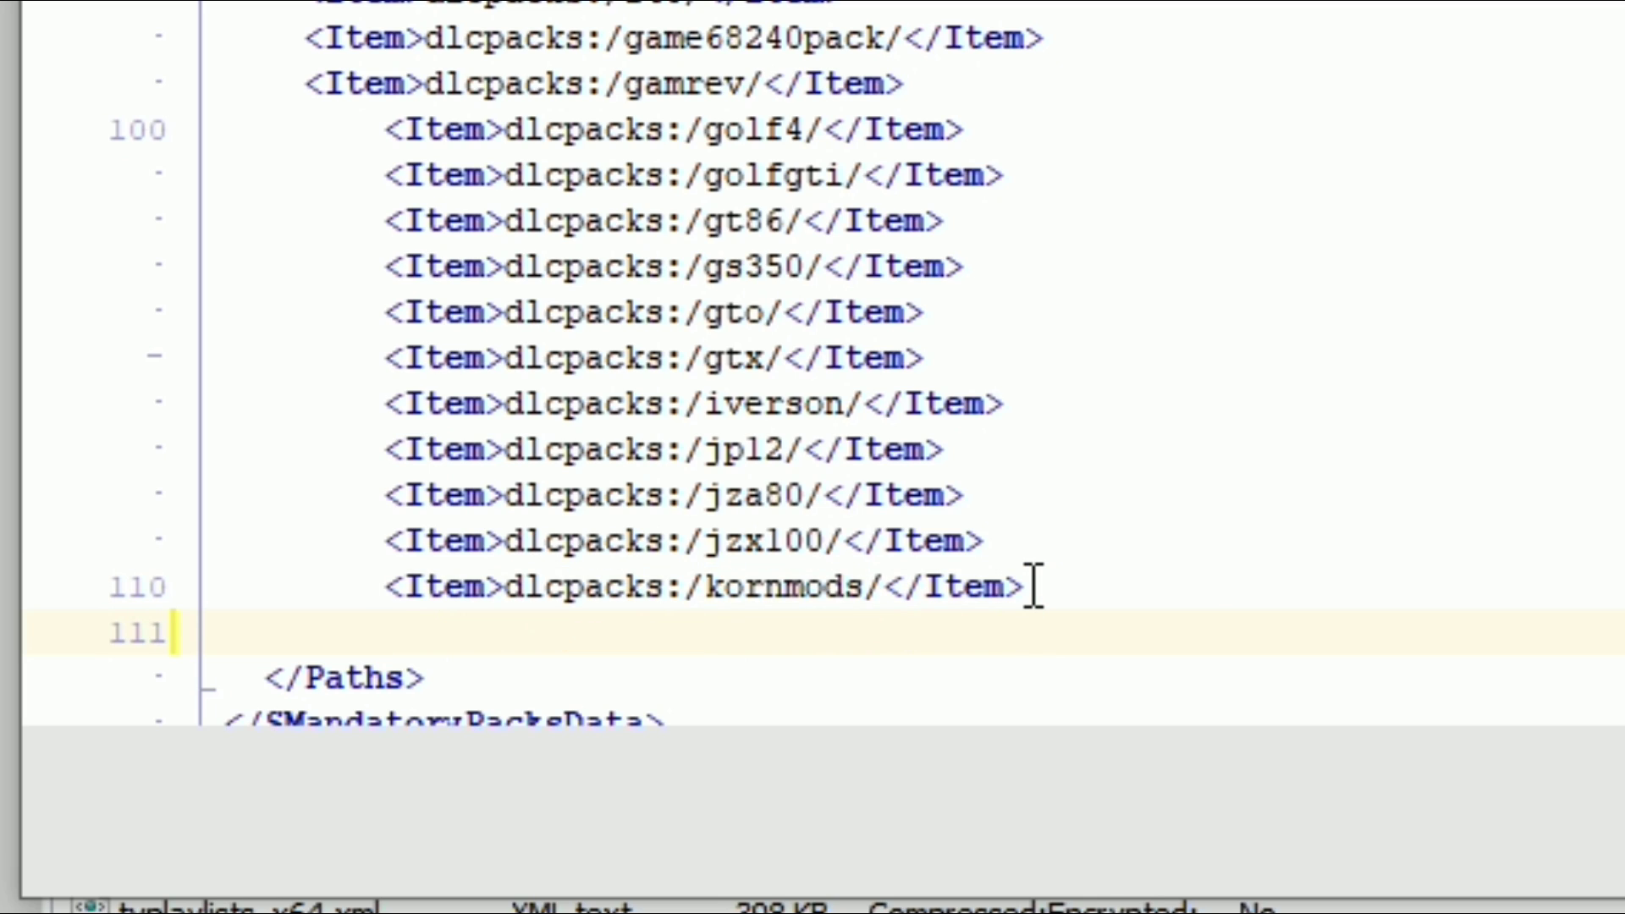
key(ctrl+v)
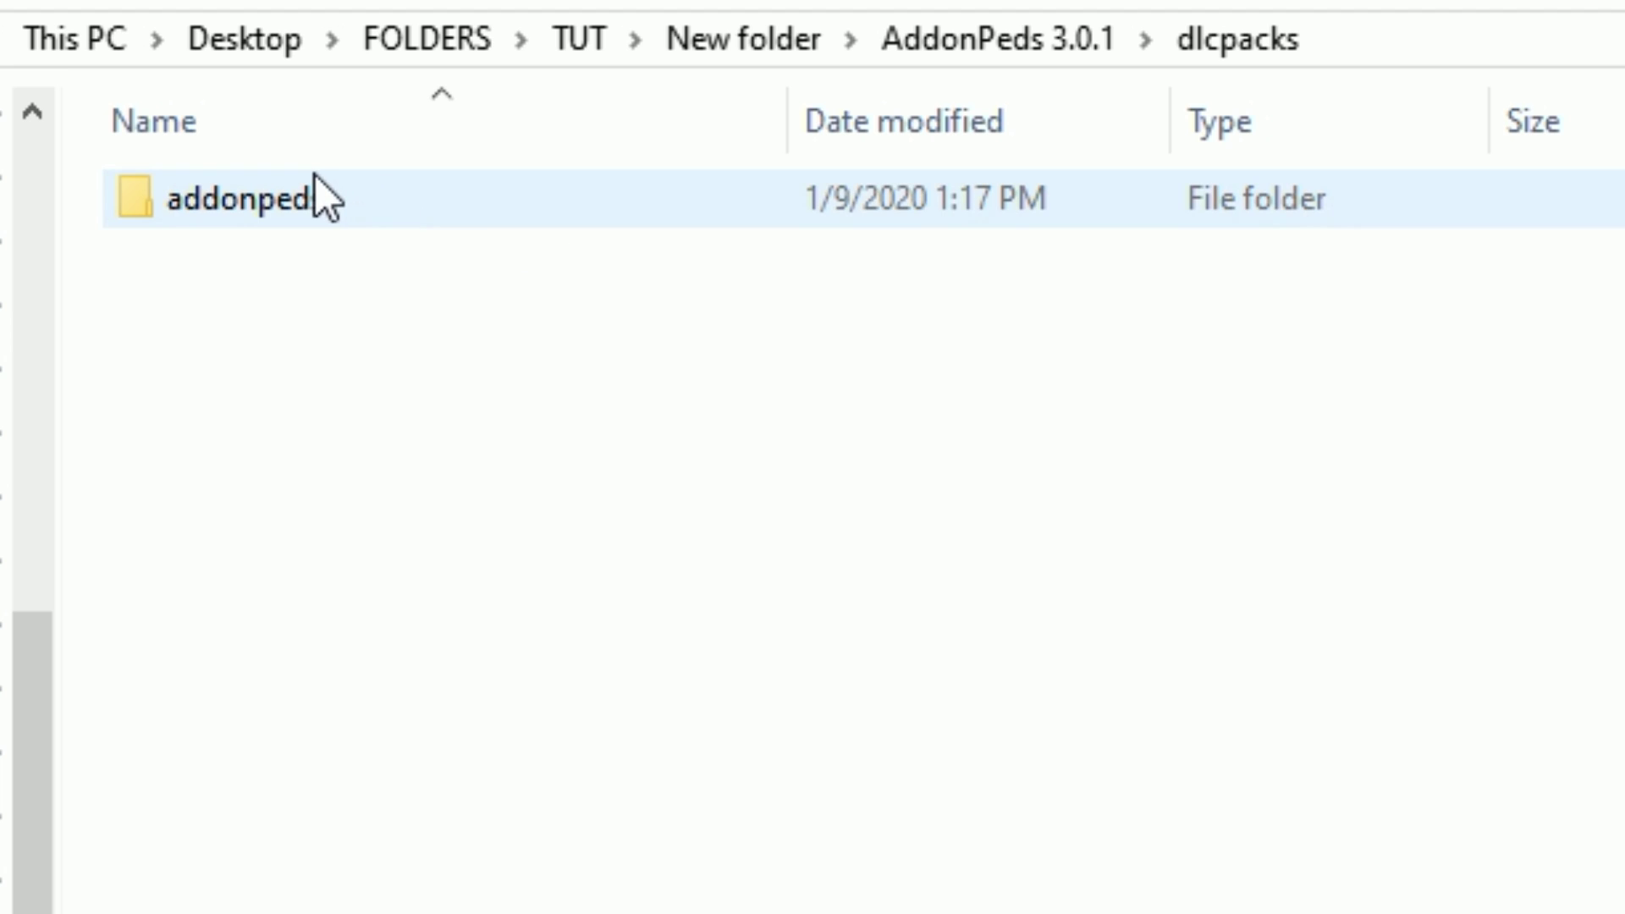
In File Explorer, copy the name of the addonpeds folder in the AddonPeds 3.0.1 dlcpacks folder, leaving the folder's name as is.
click(286, 212)
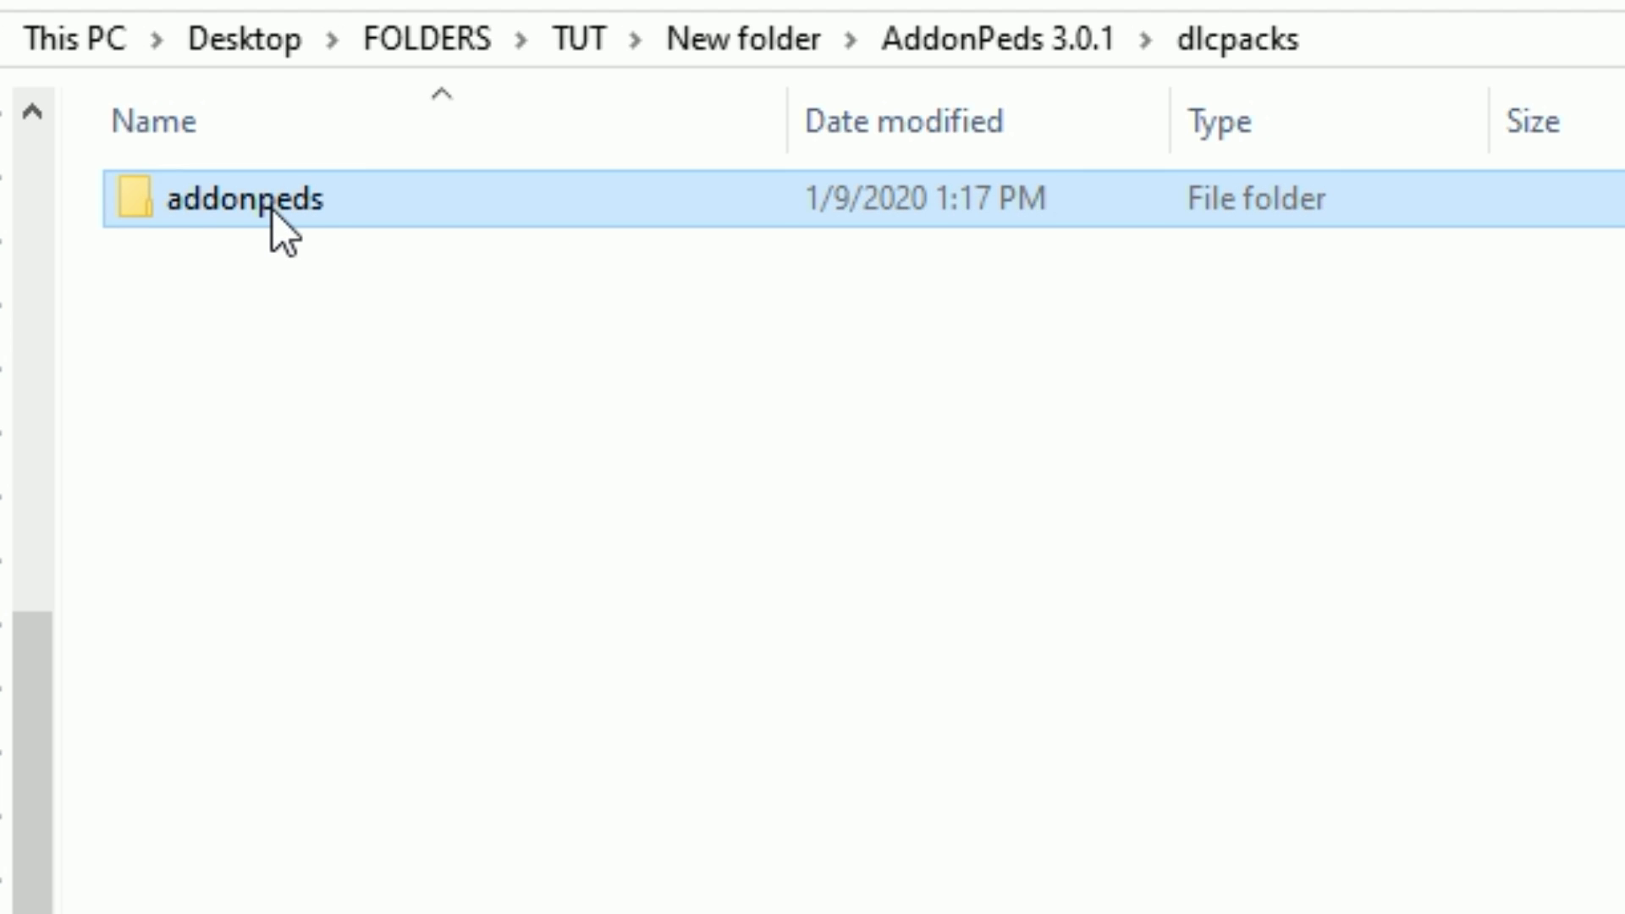
click(273, 210)
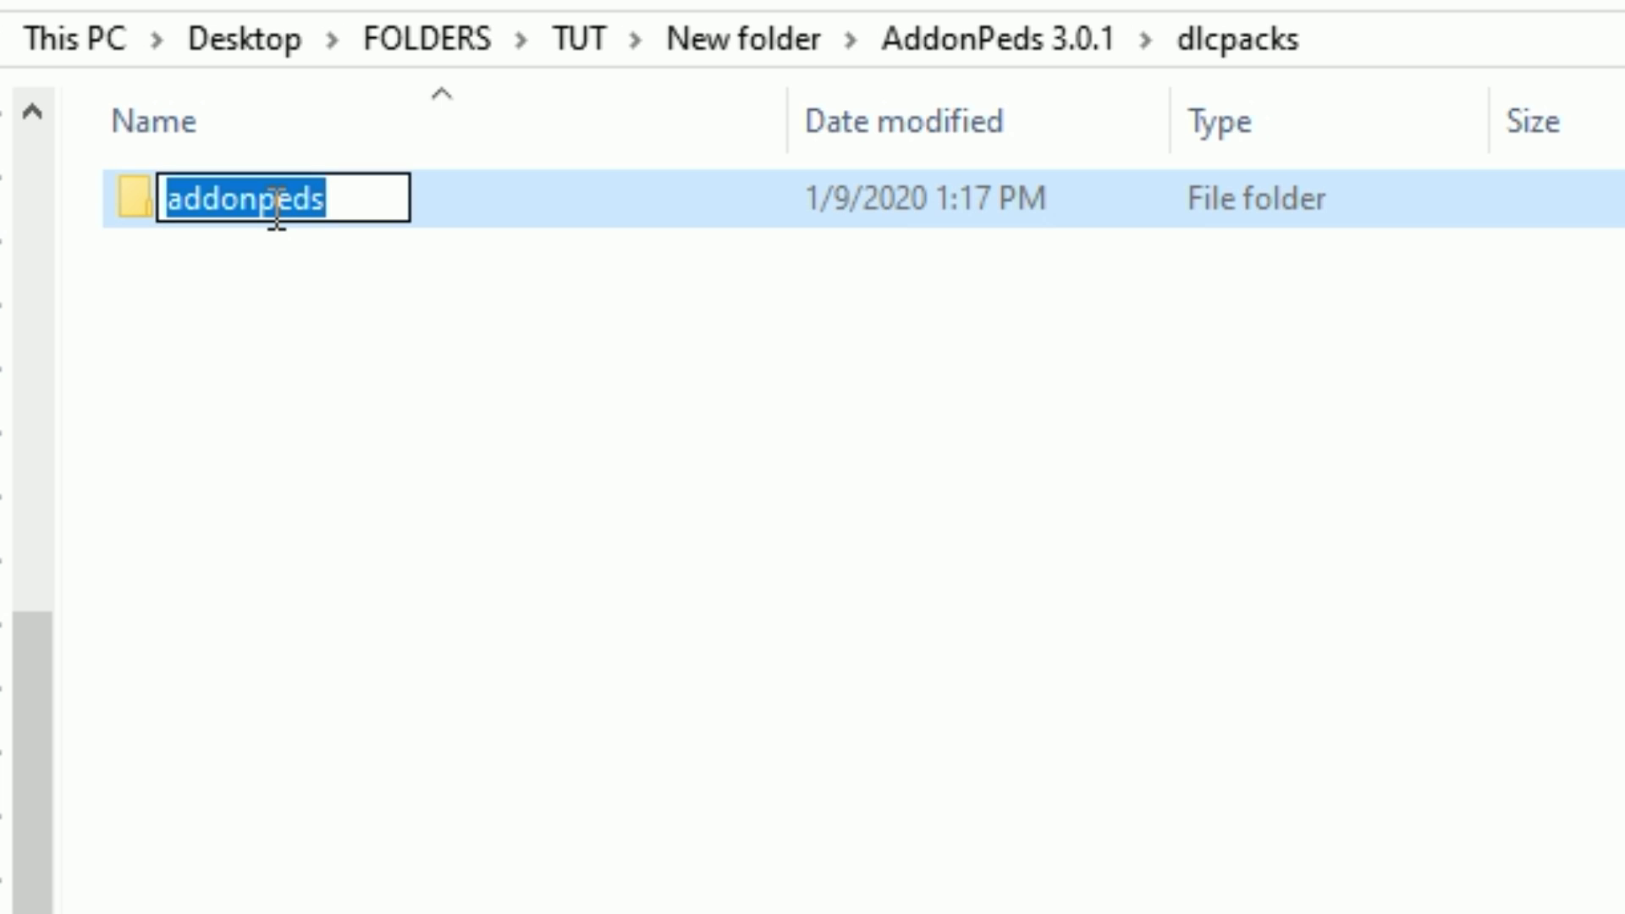
right_click(273, 210)
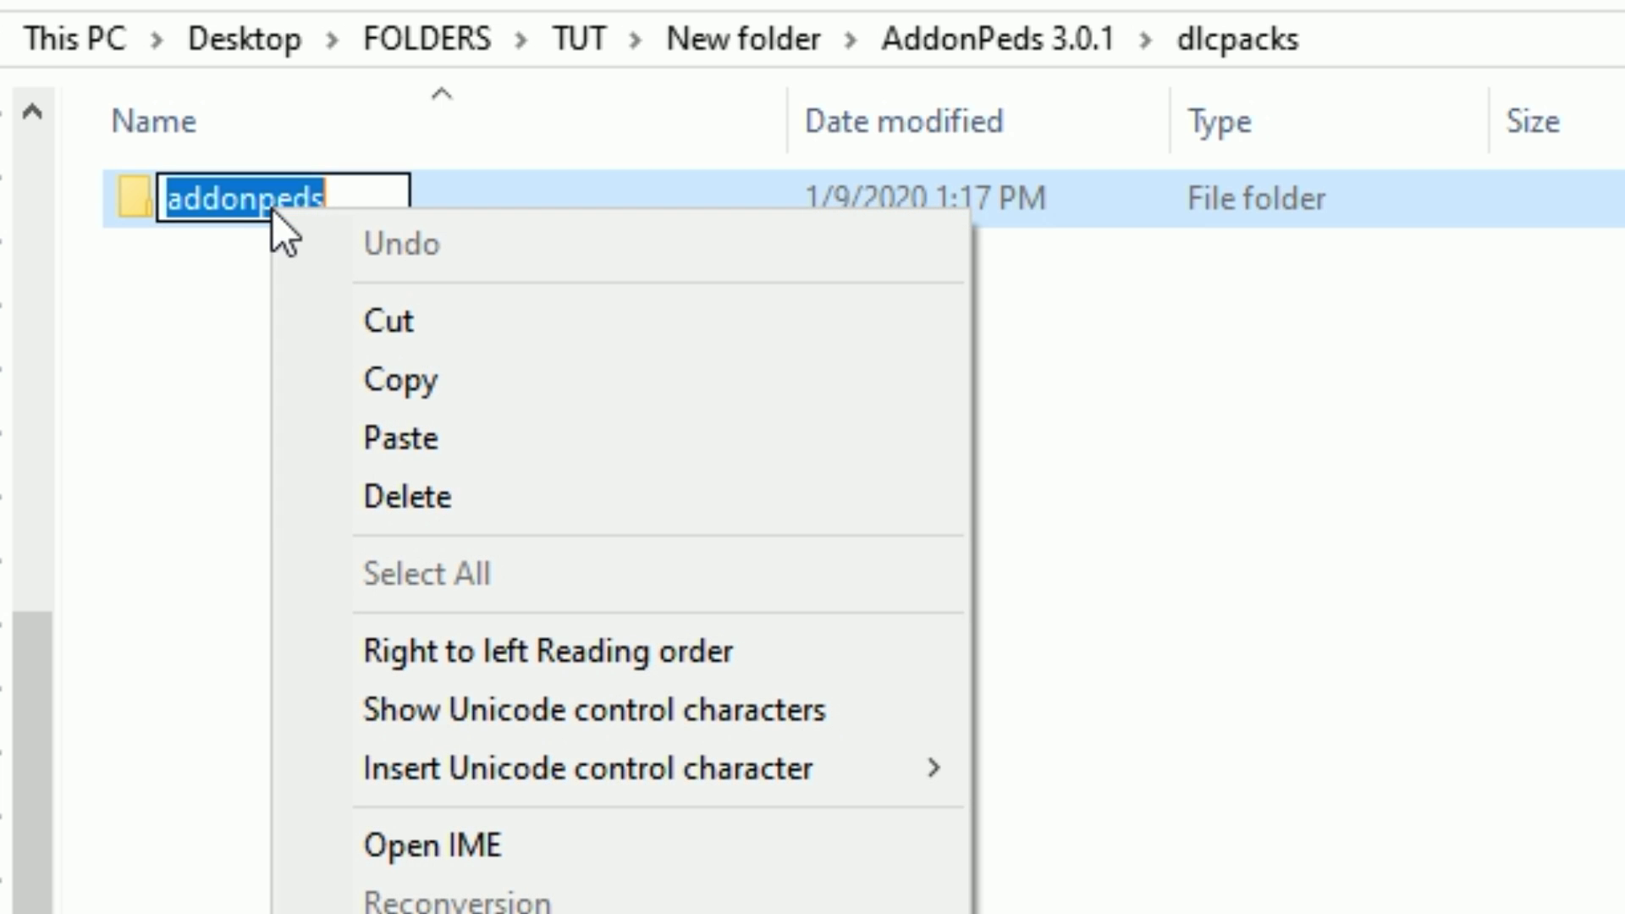
click(490, 362)
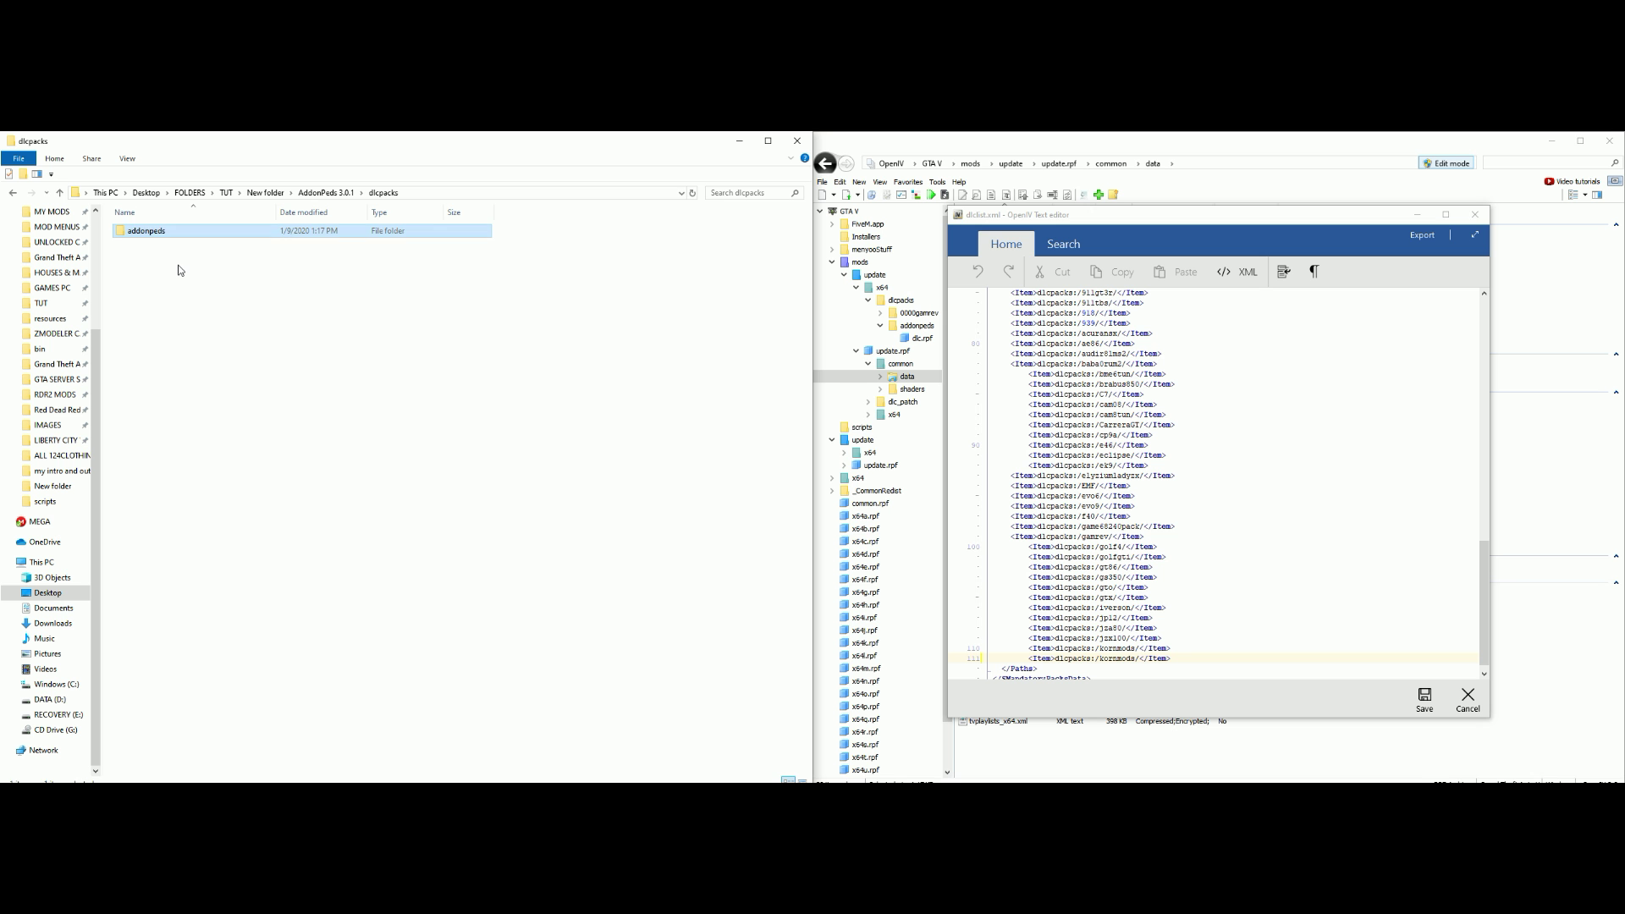
click(391, 362)
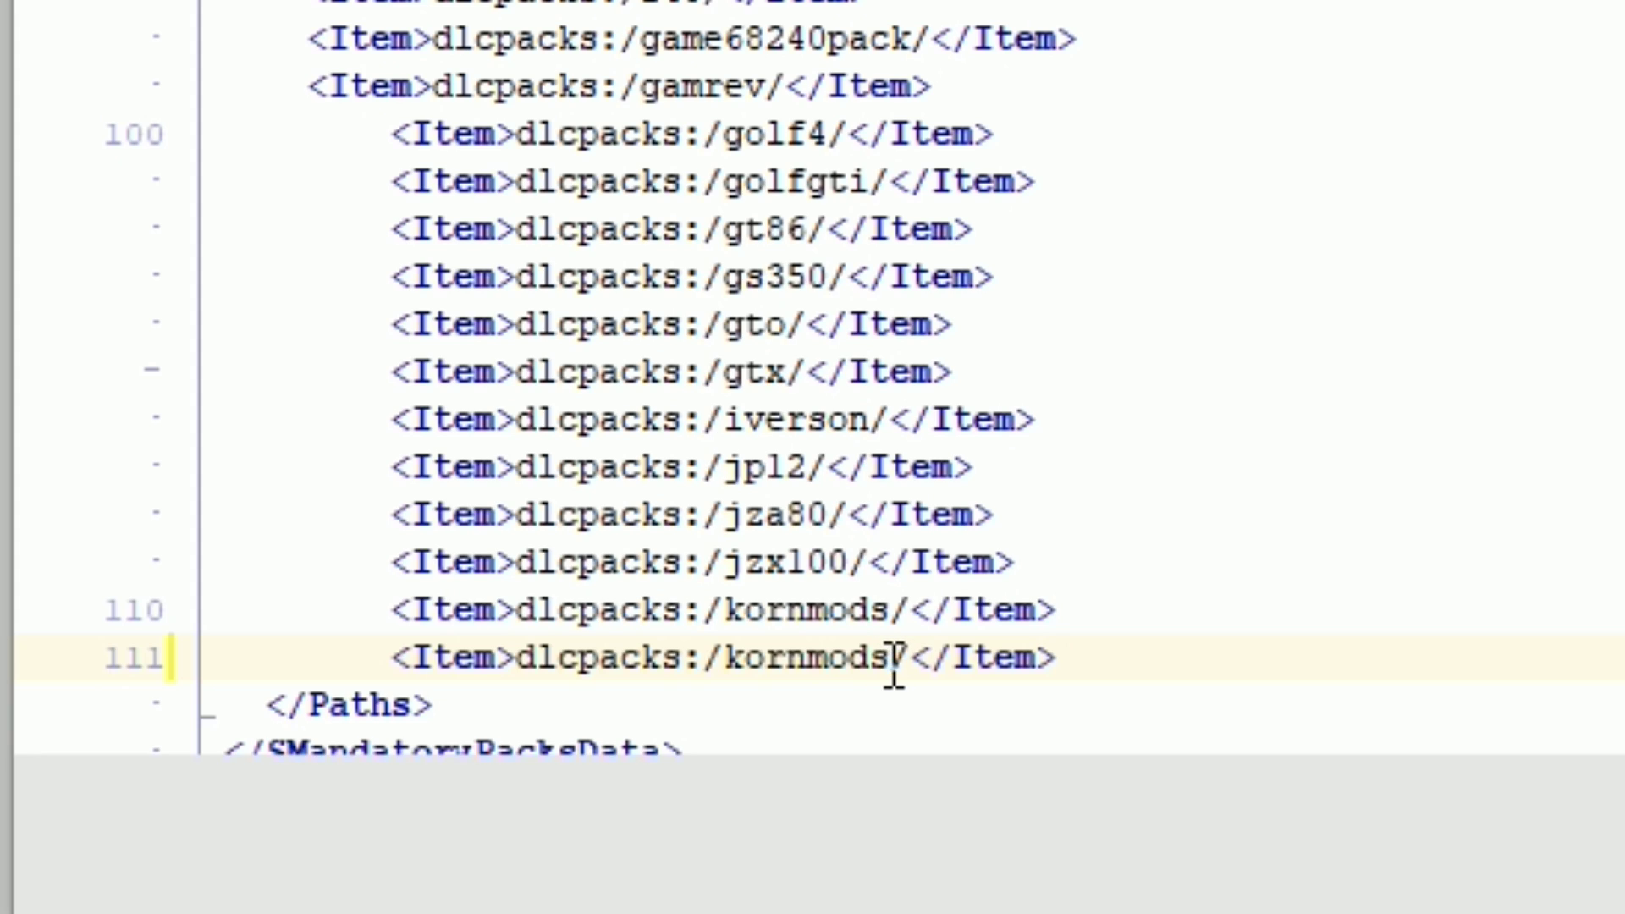
In OpenIV's text editor, replace kornmods in the last duplicated entry with the copied name addonpeds.
click(895, 665)
drag(895, 665, 730, 676)
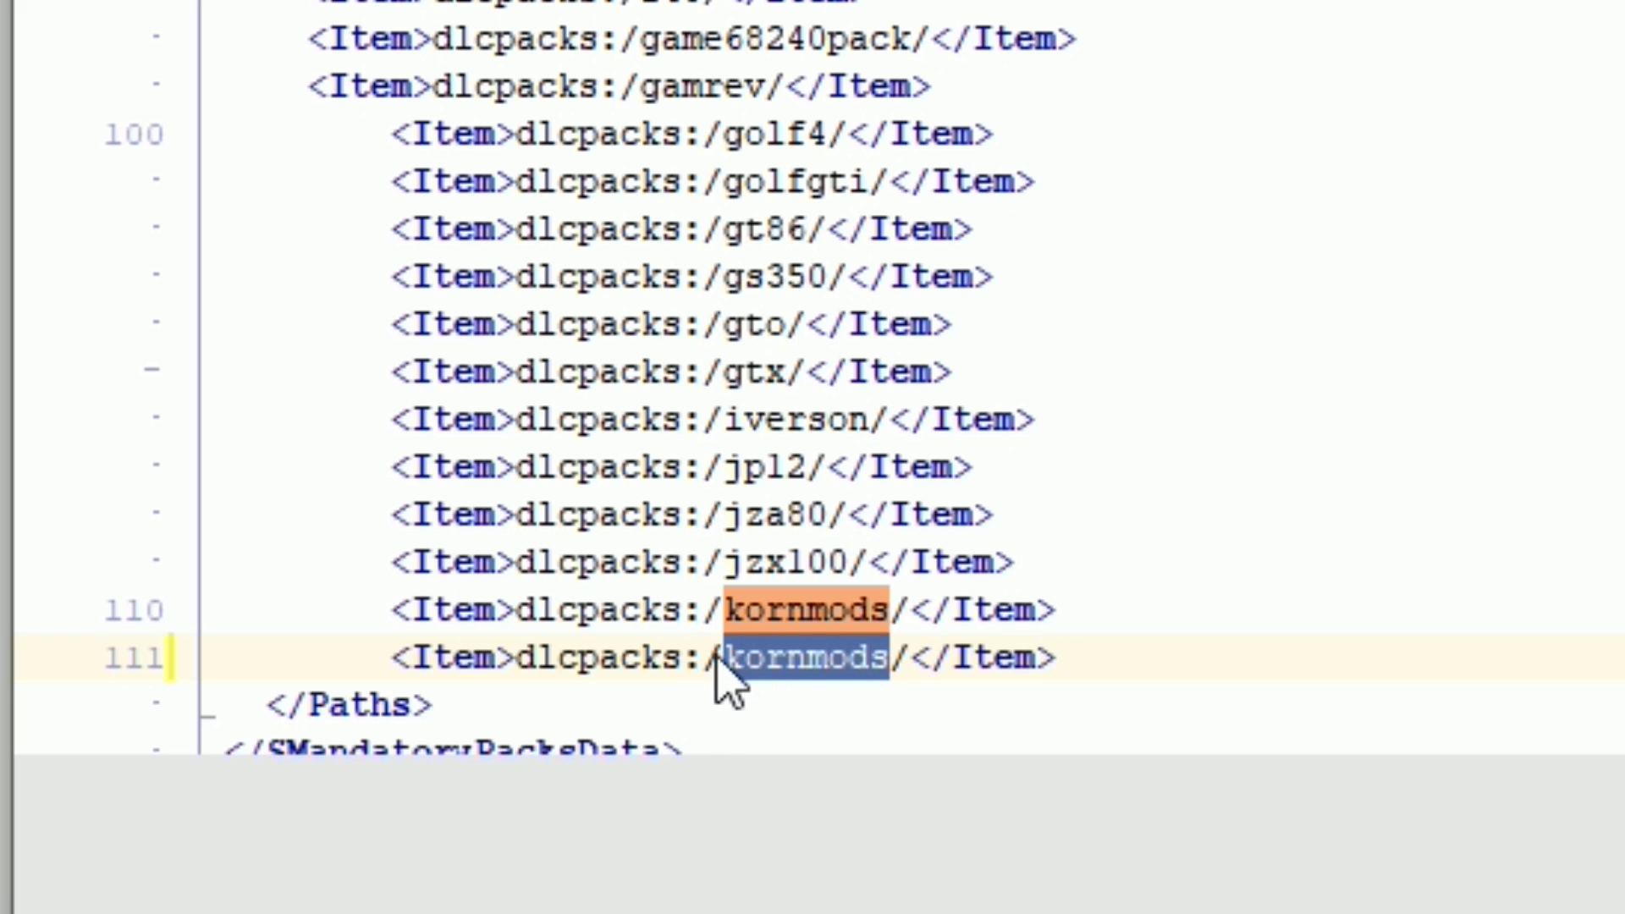
right_click(834, 678)
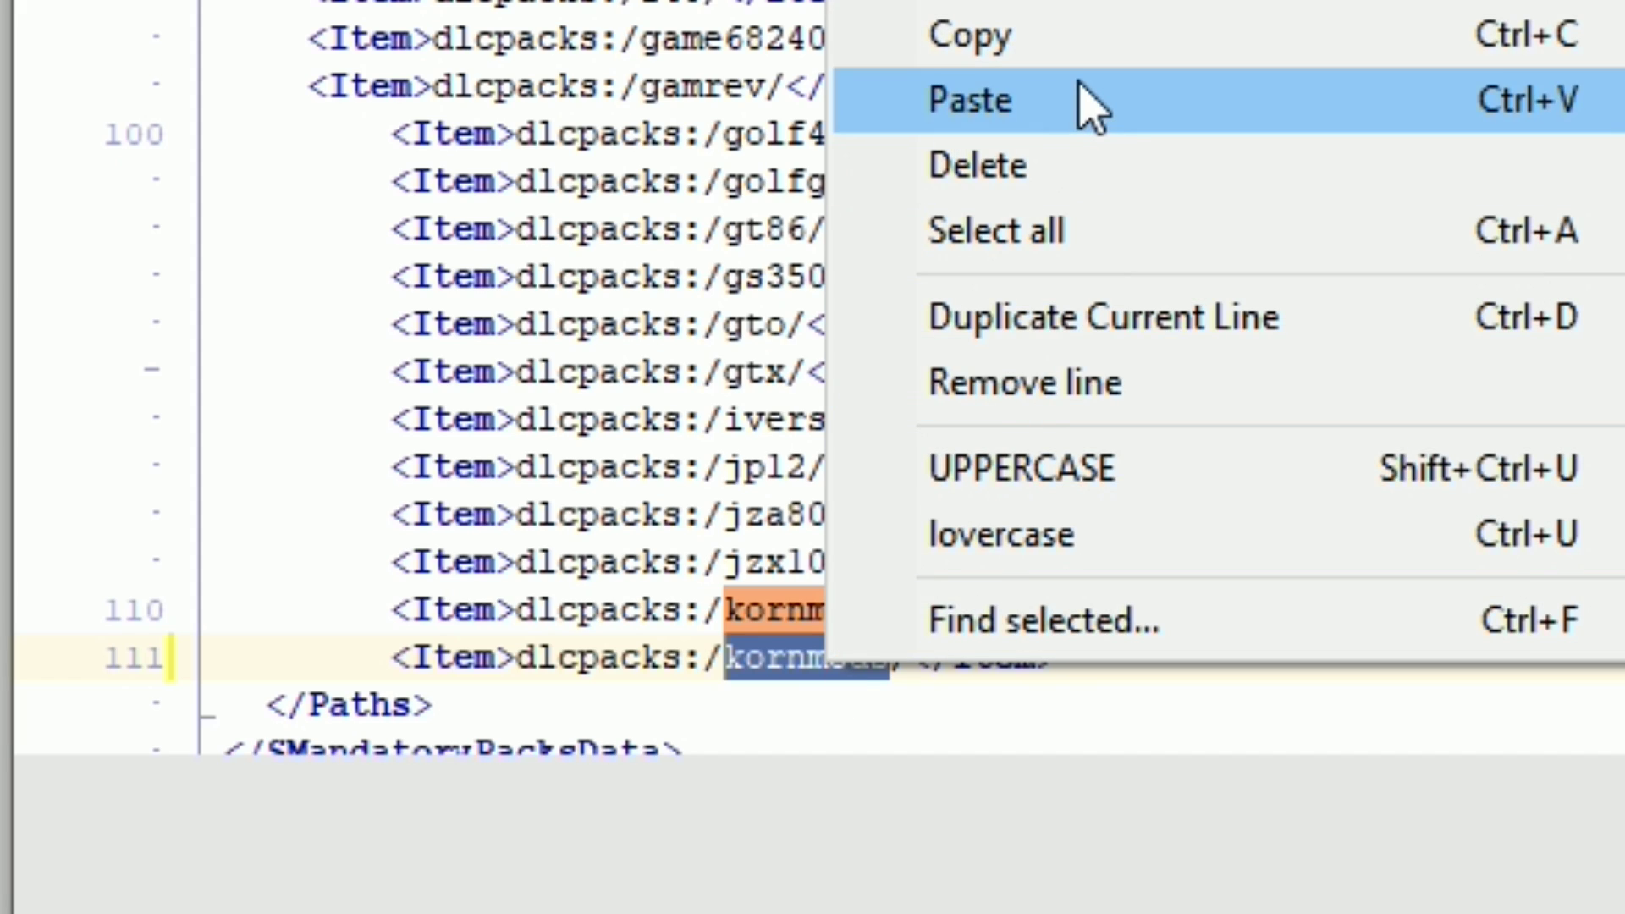
click(1111, 109)
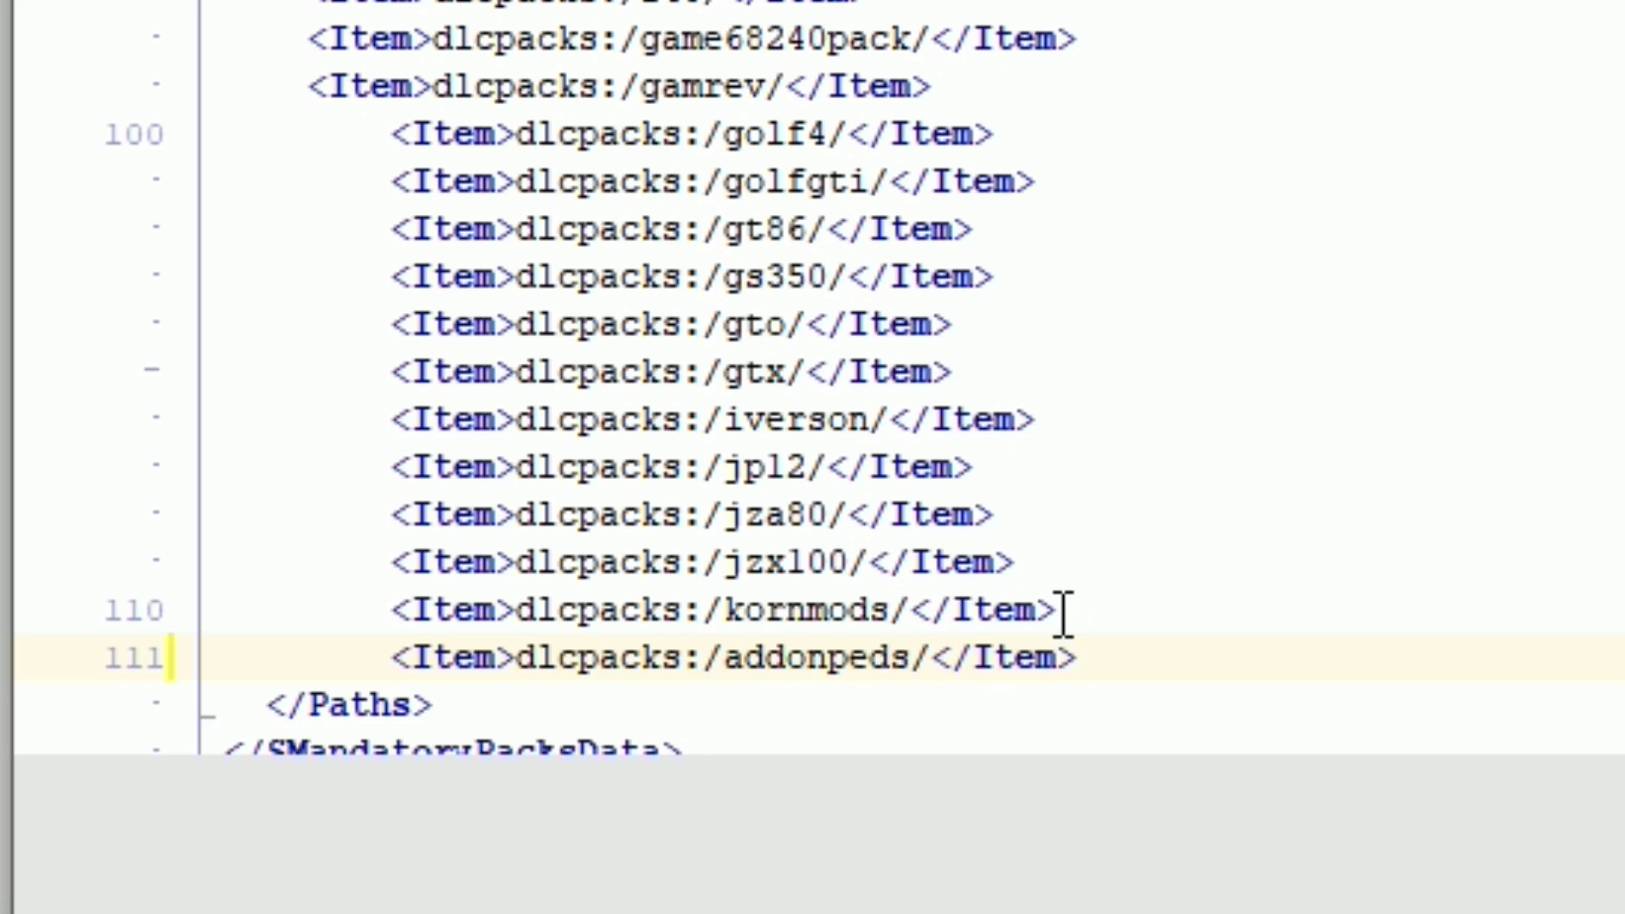
Check the new addonpeds entry against the kornmods line above it and save dlclist.xml.
drag(1064, 611, 398, 609)
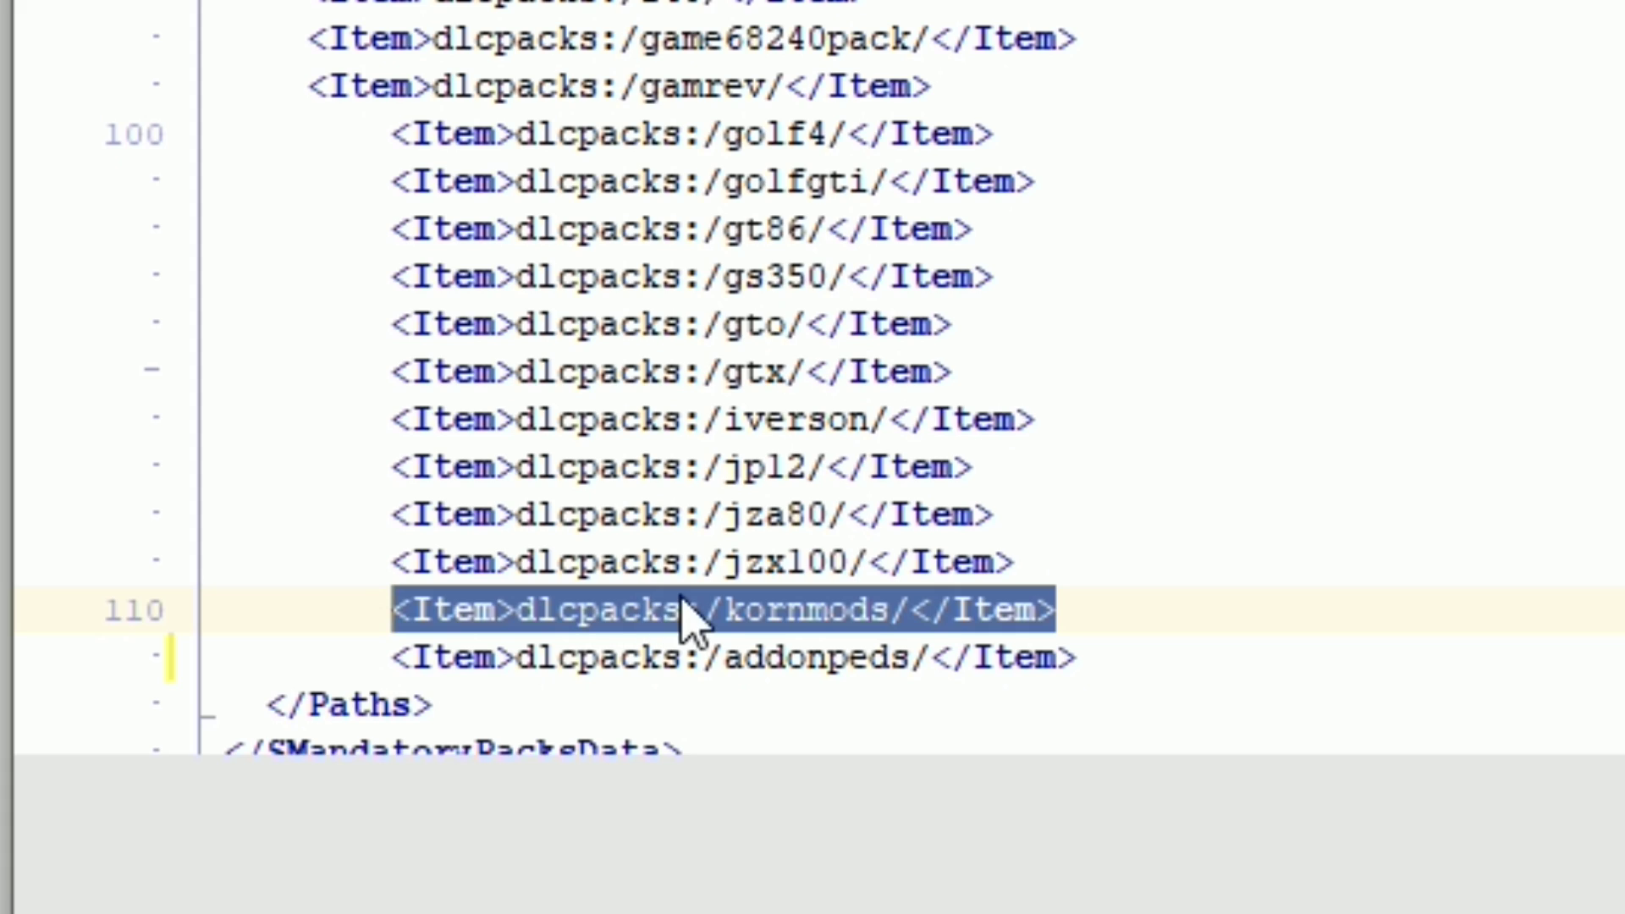
click(842, 658)
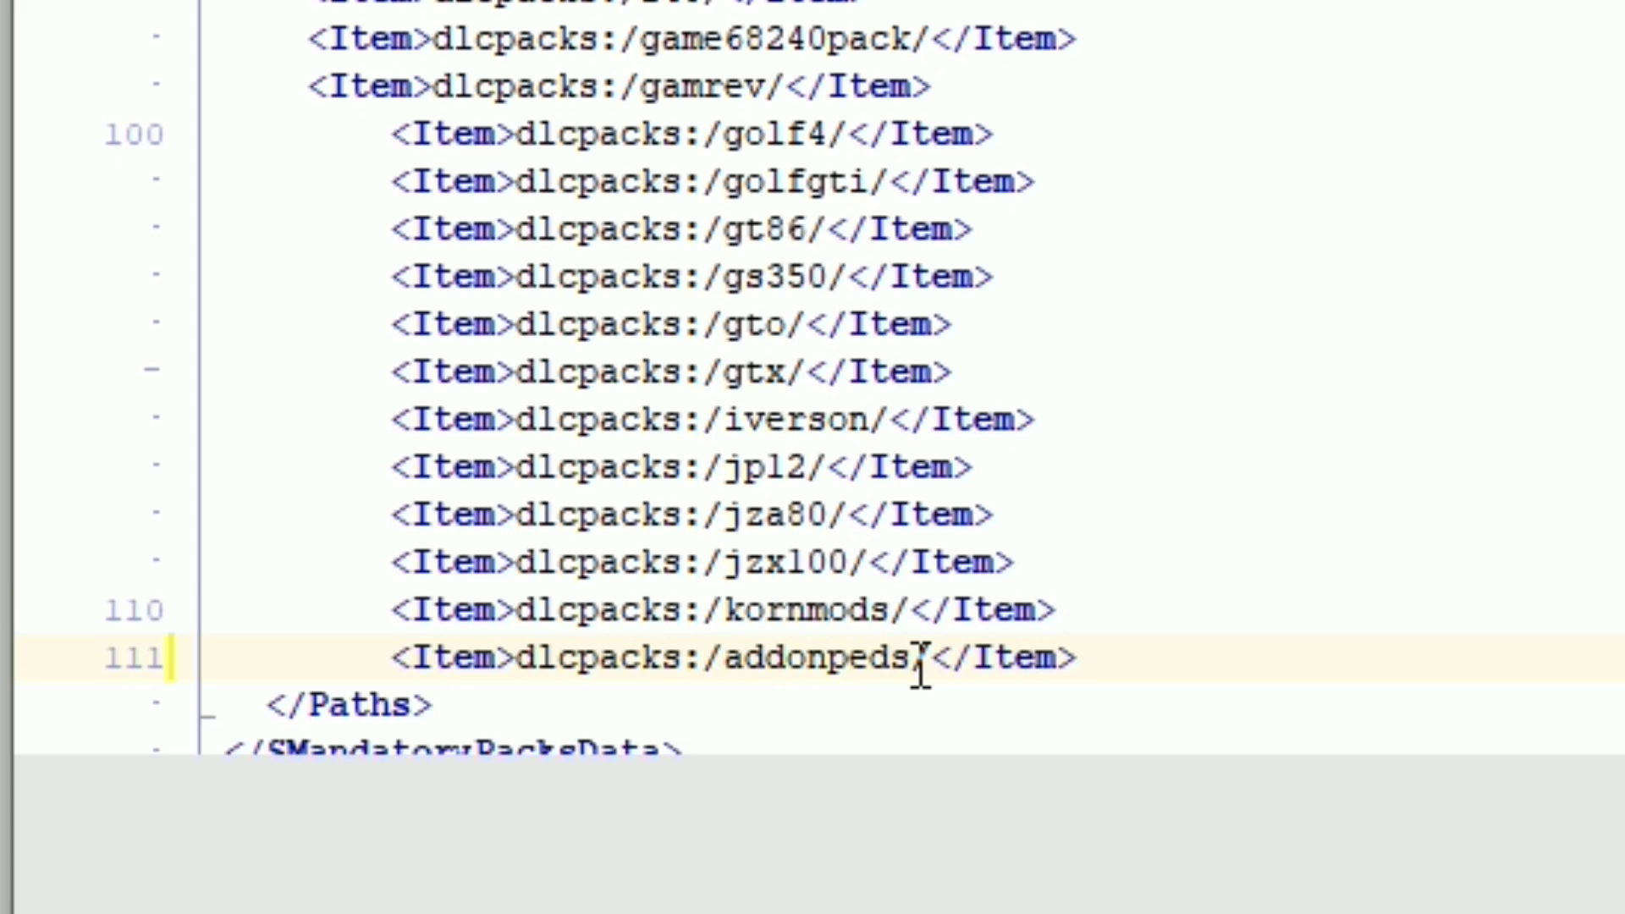
drag(909, 669, 729, 675)
click(1110, 661)
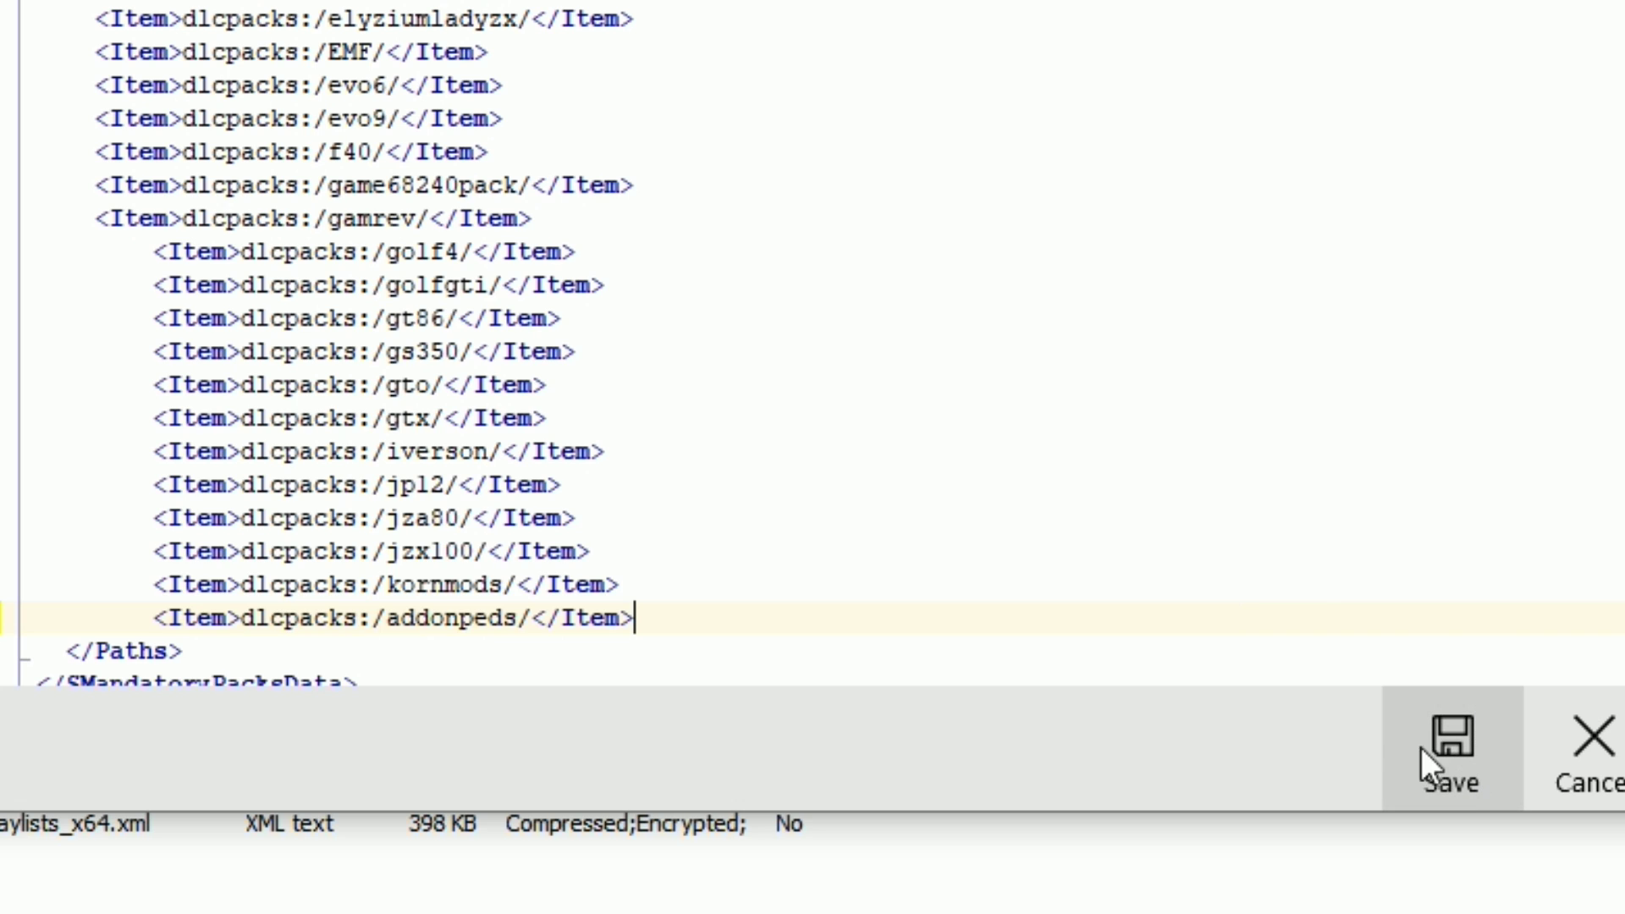
click(1438, 726)
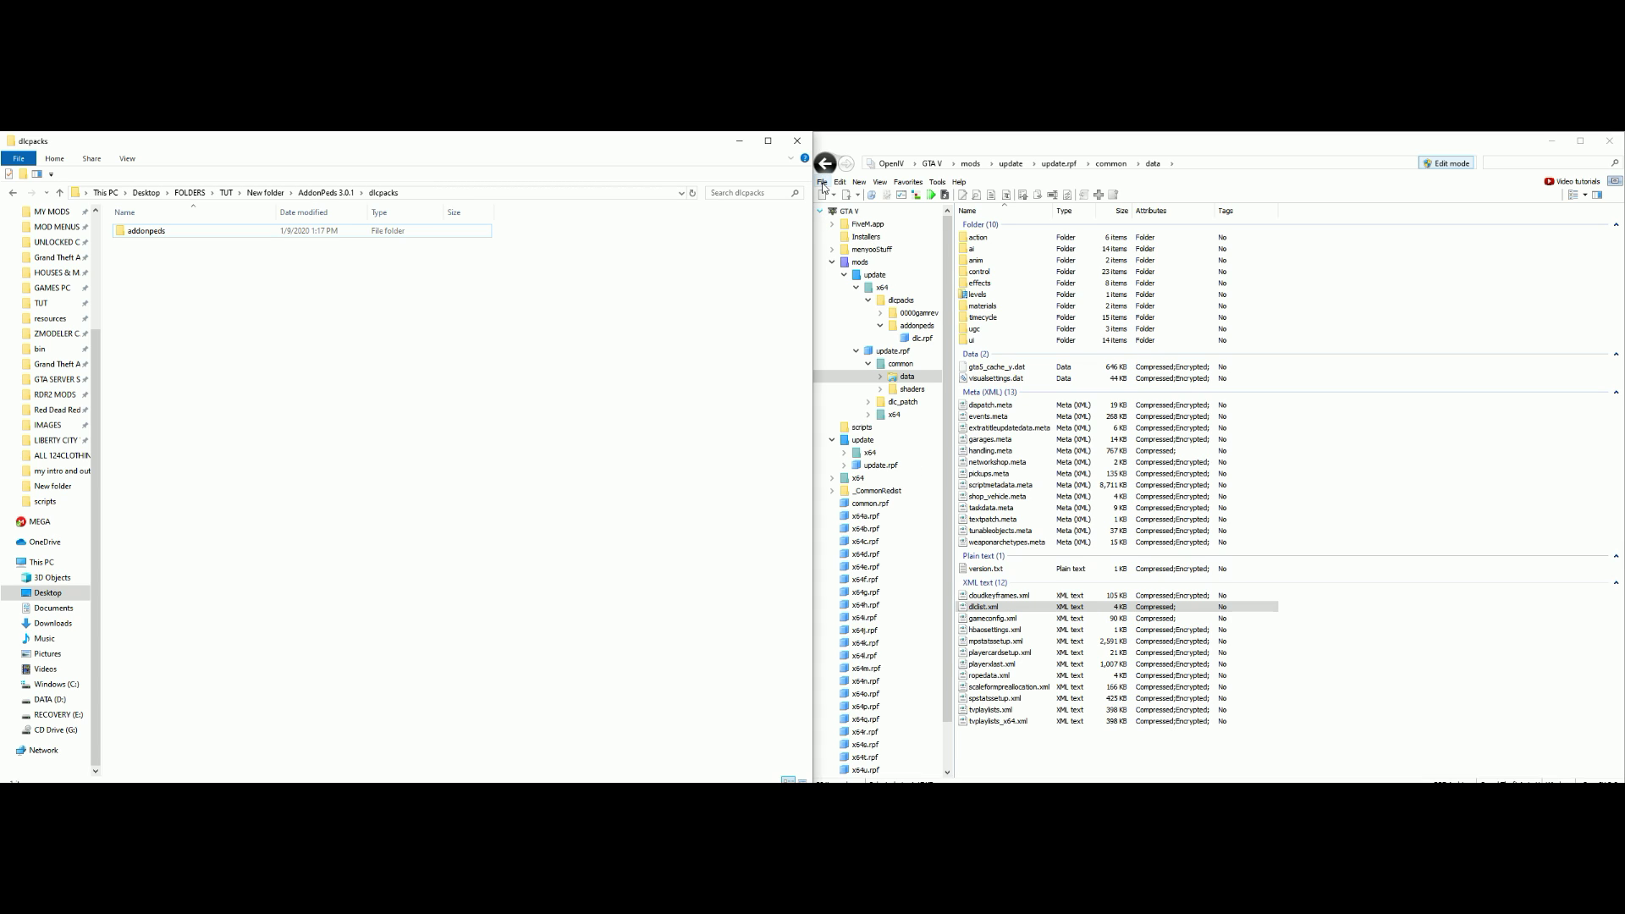
Close all open archives and collapse the mods and update folders in the GTA V tree.
click(822, 183)
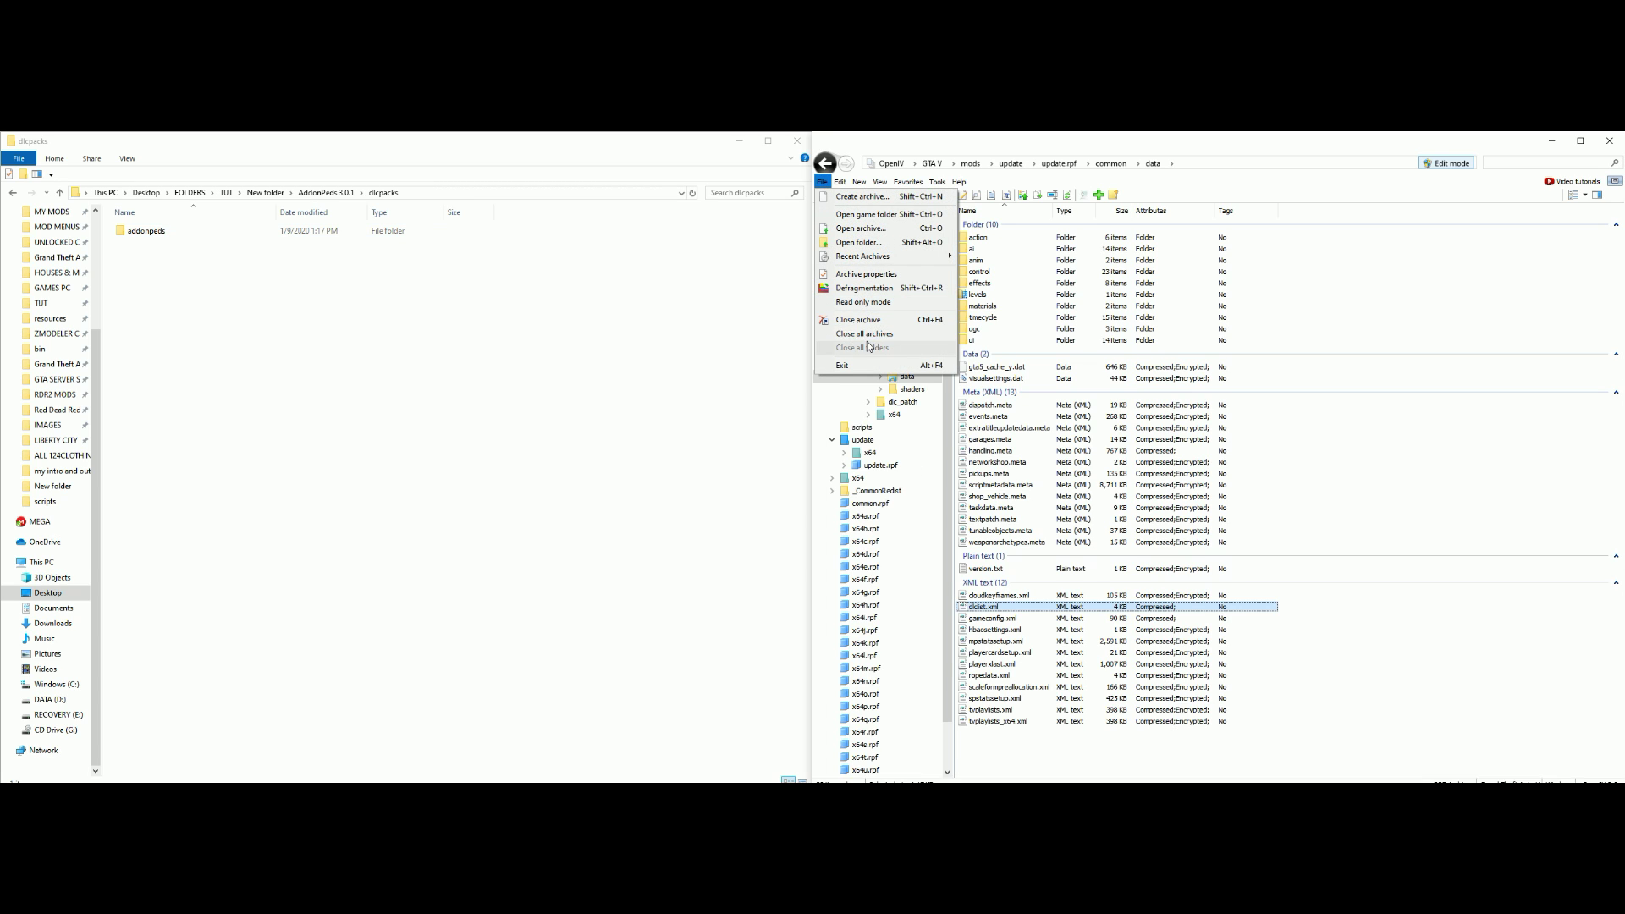
click(872, 335)
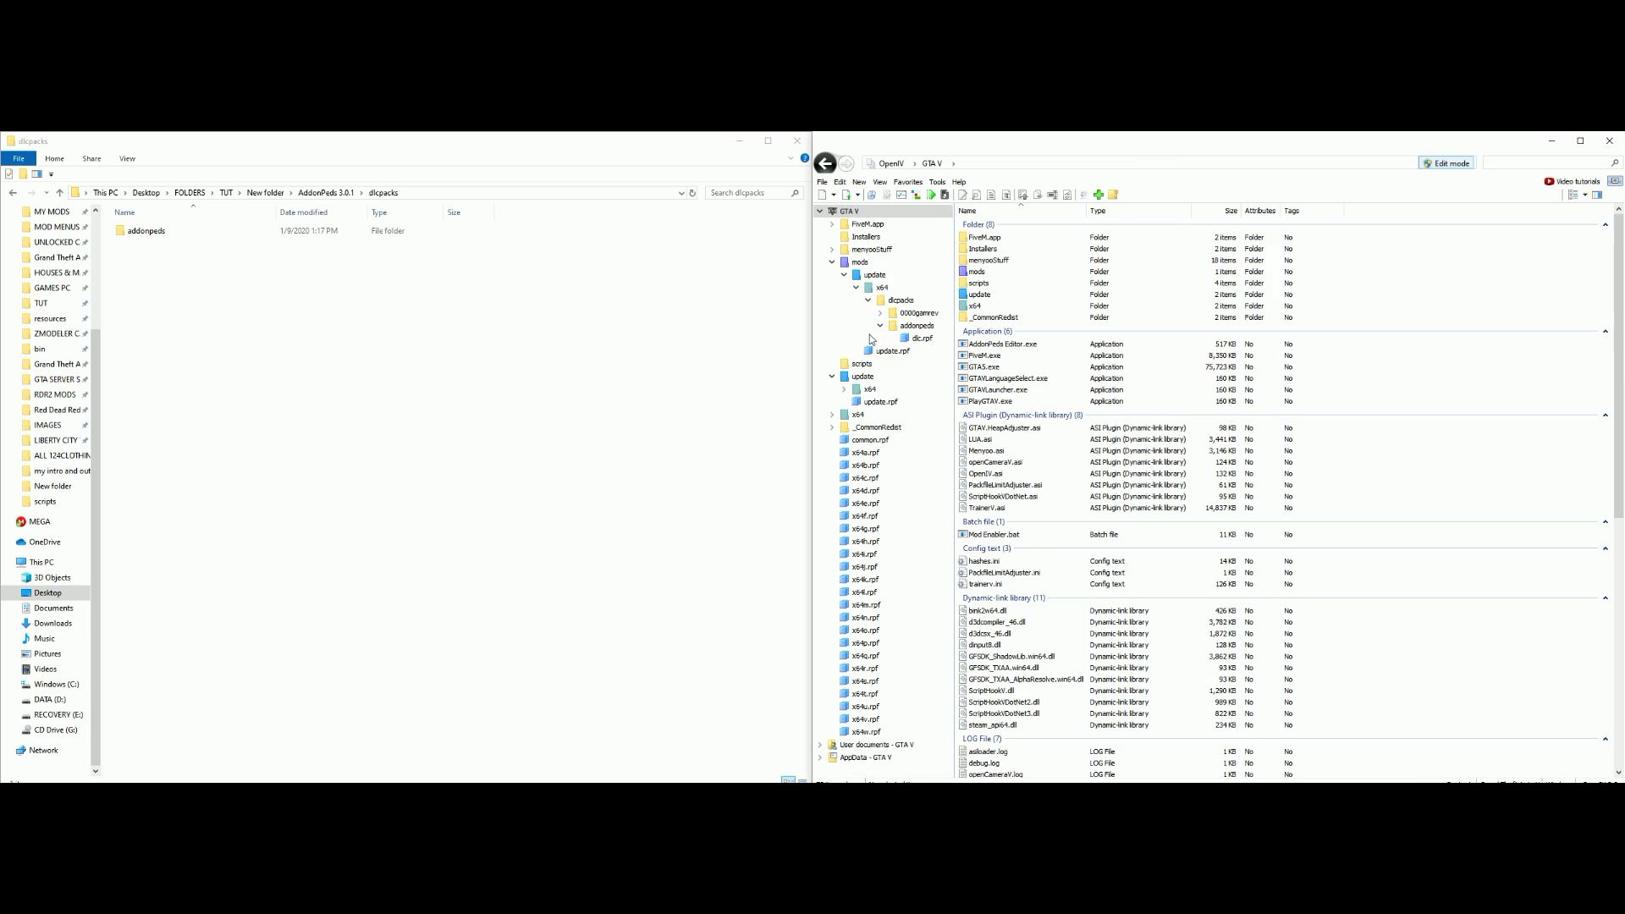
click(832, 262)
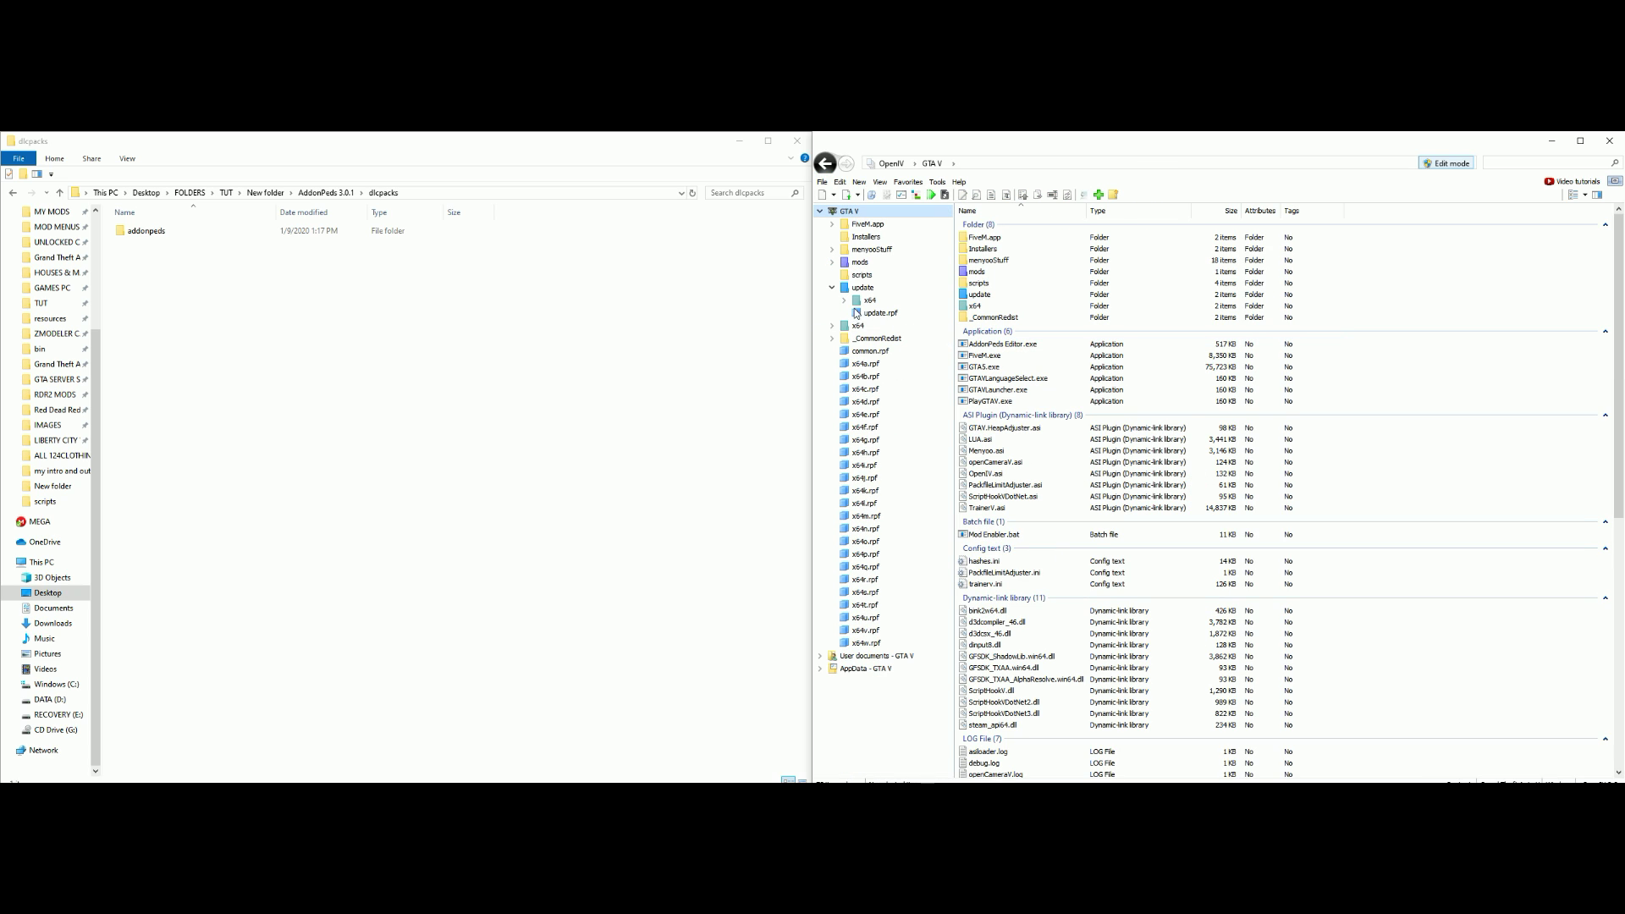
click(832, 288)
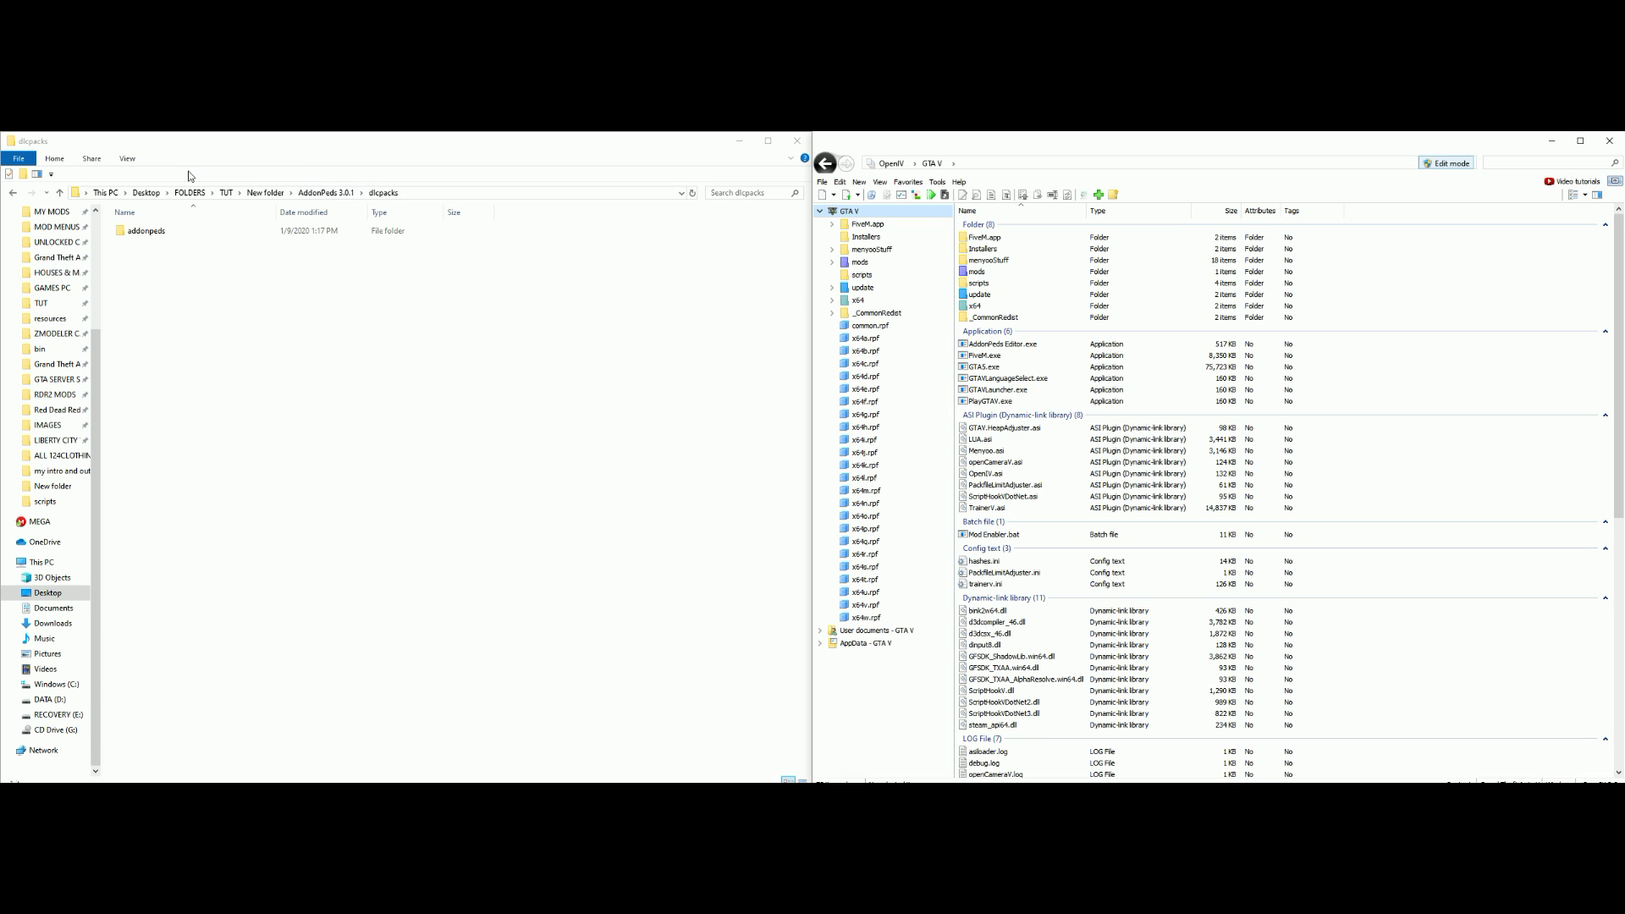
In File Explorer, return to New folder and open the inner Carl Johnson Beta 3.3 folder.
click(265, 193)
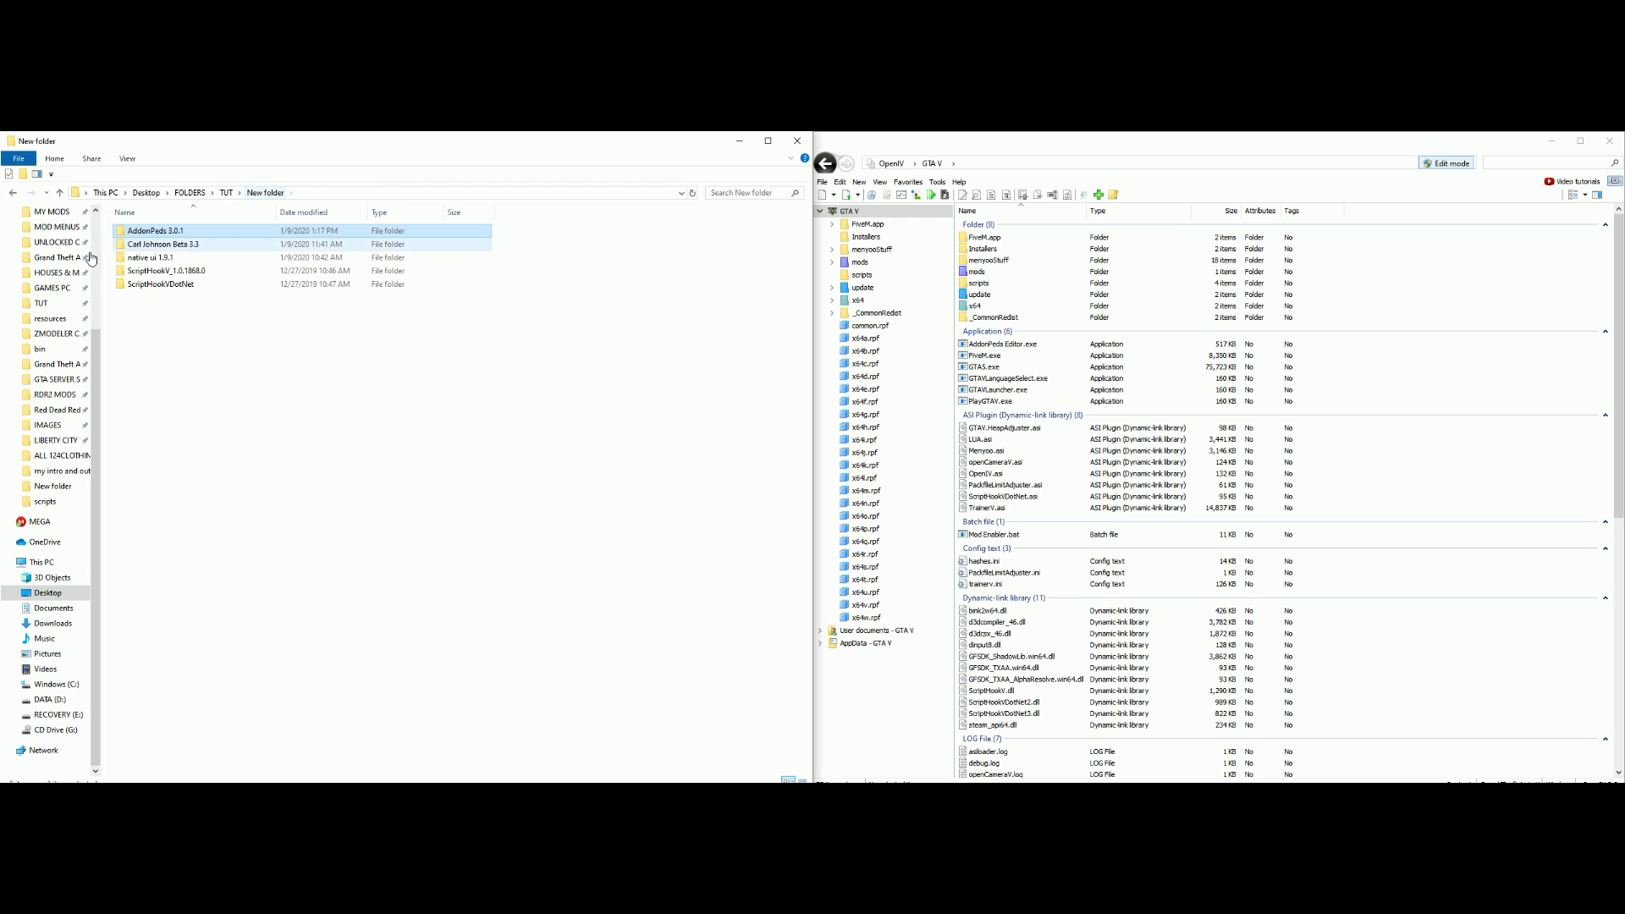
double_click(178, 245)
double_click(178, 234)
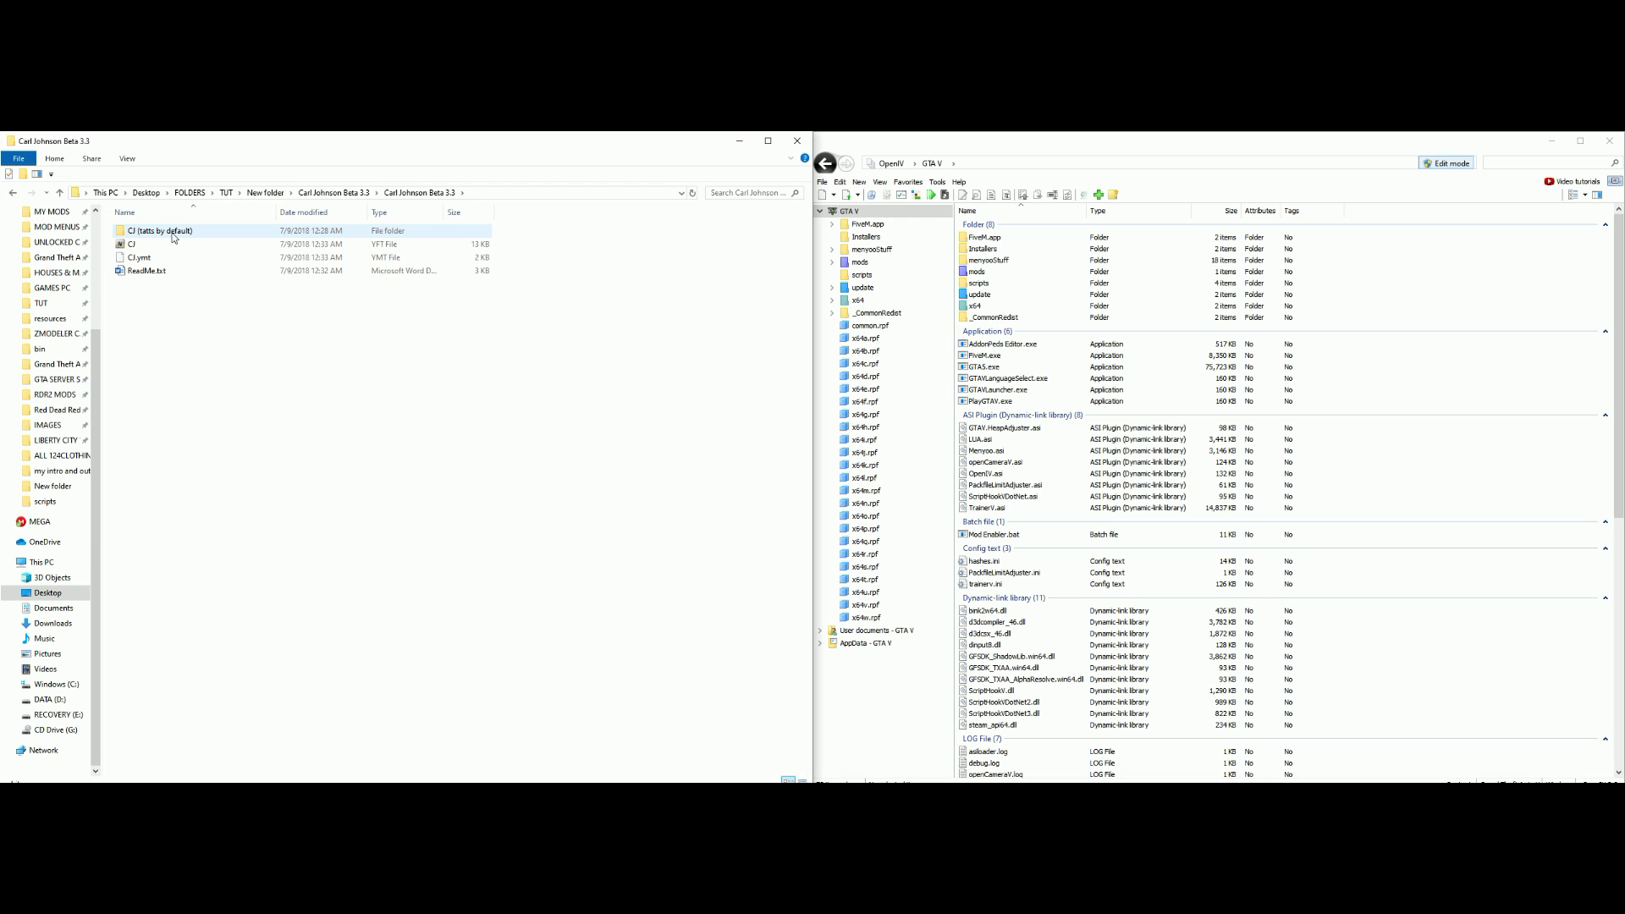
In OpenIV, go to the addonpeds folder under mods/update/x64/dlcpacks.
click(1000, 271)
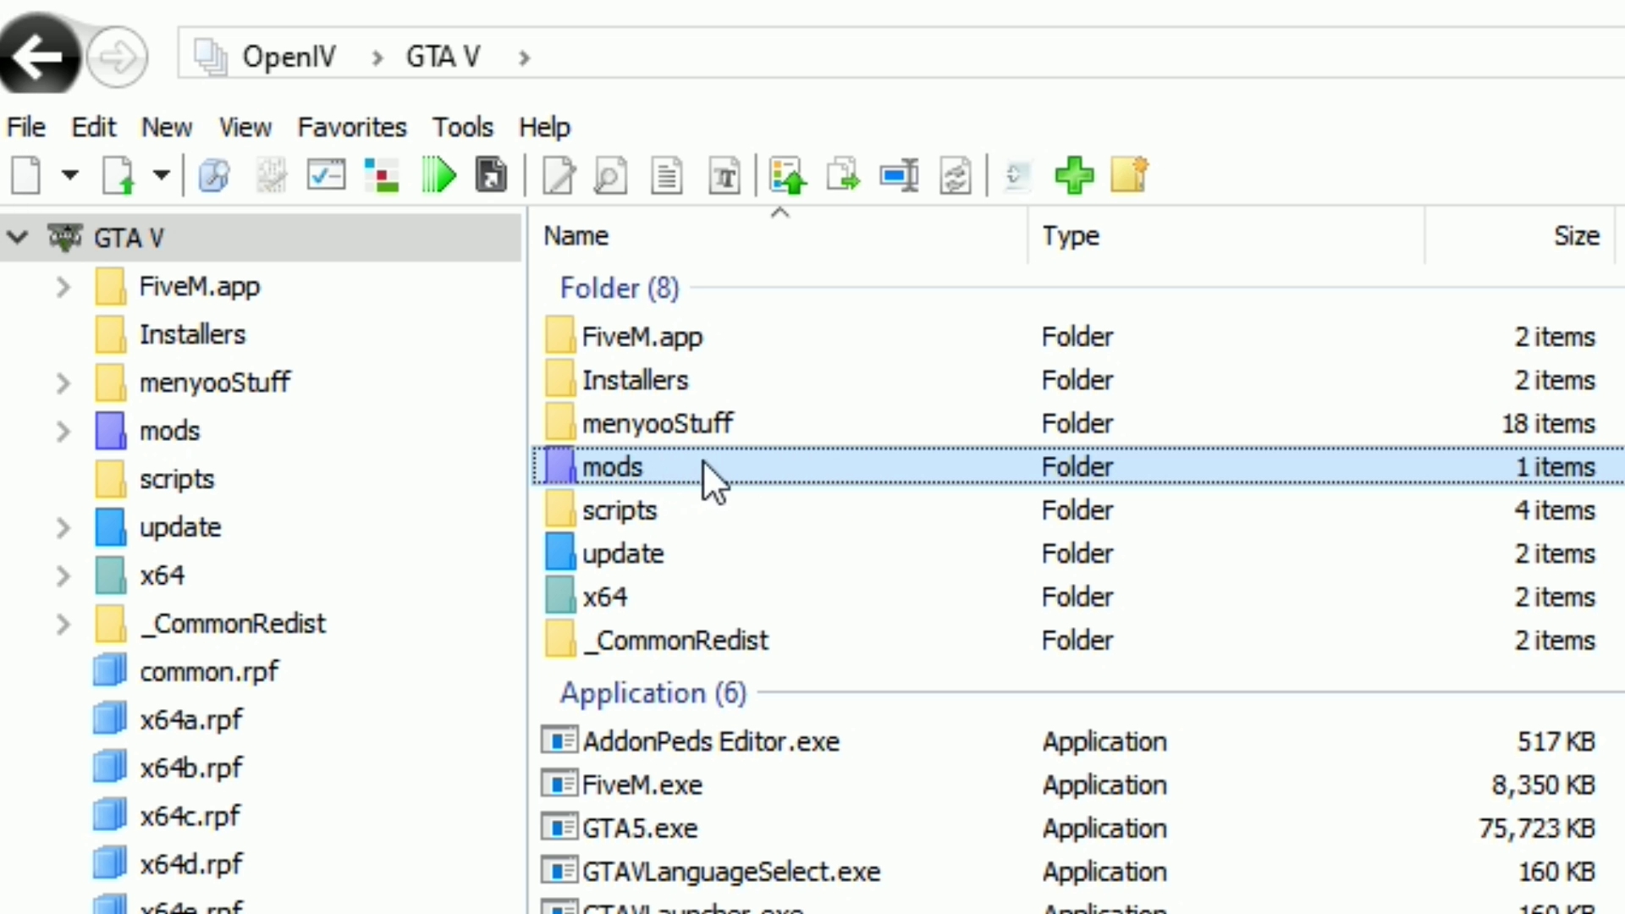
double_click(745, 469)
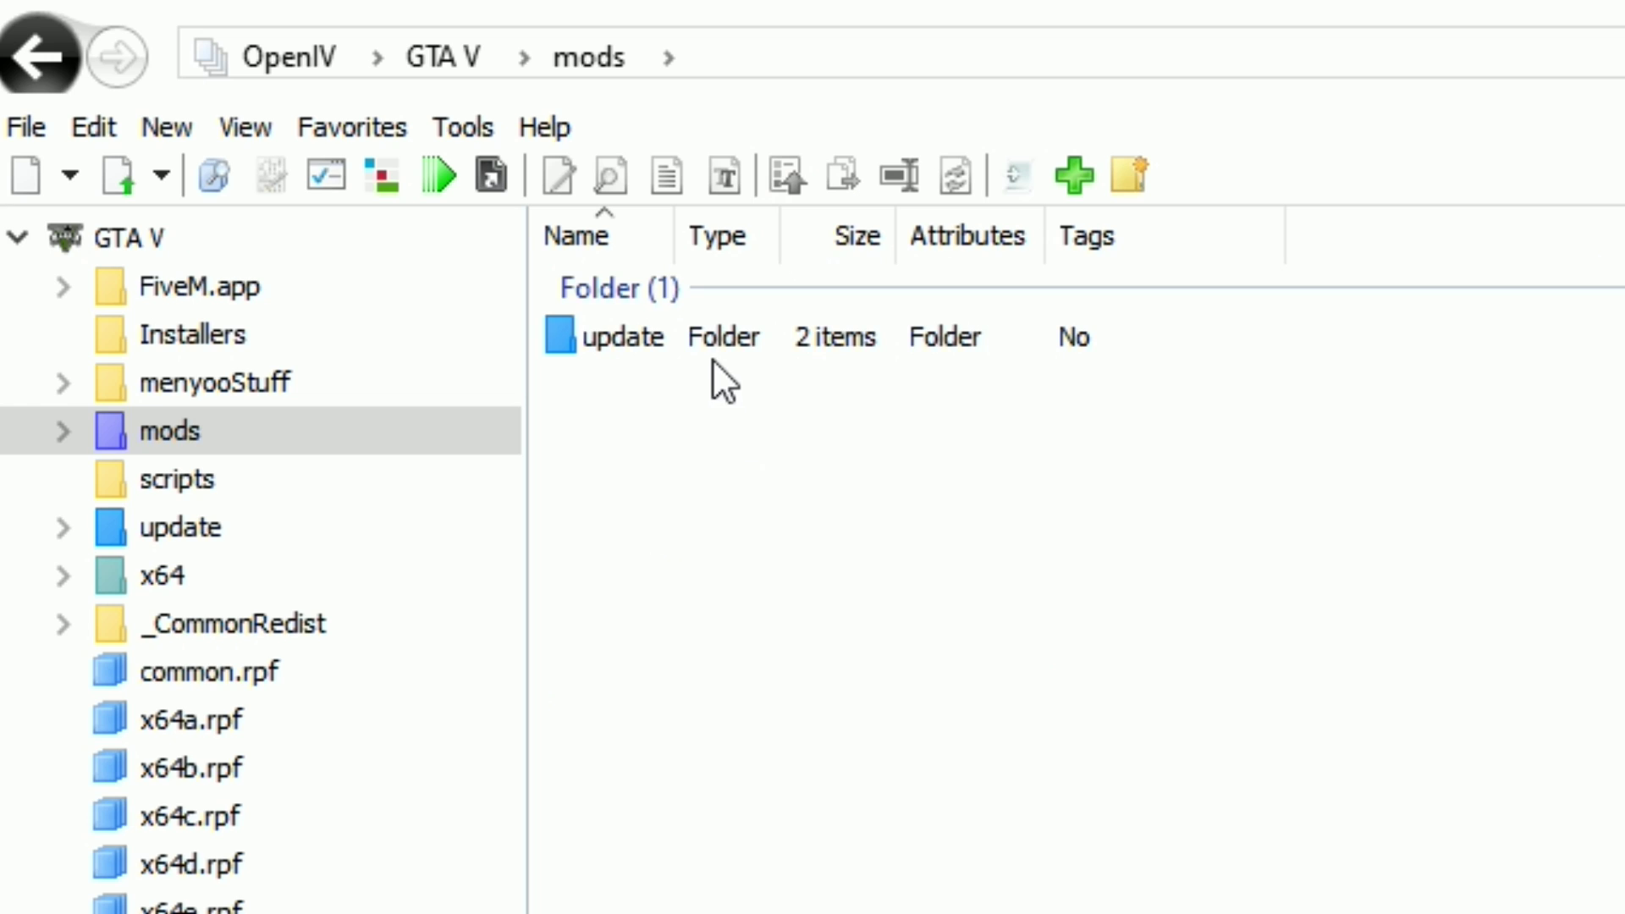
double_click(640, 337)
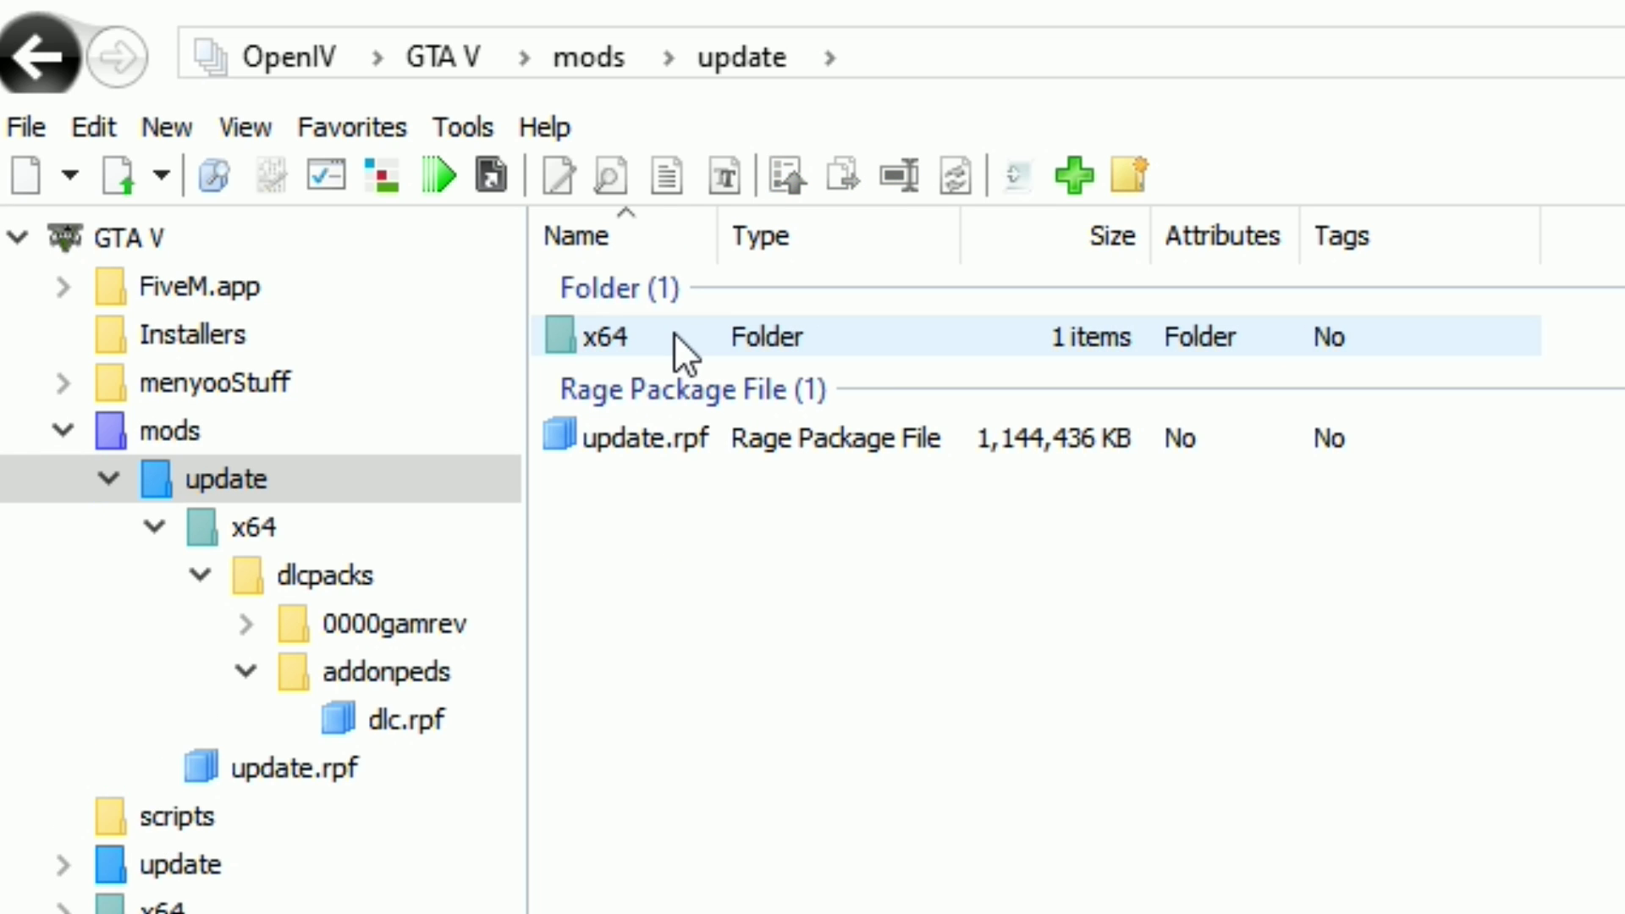
double_click(674, 335)
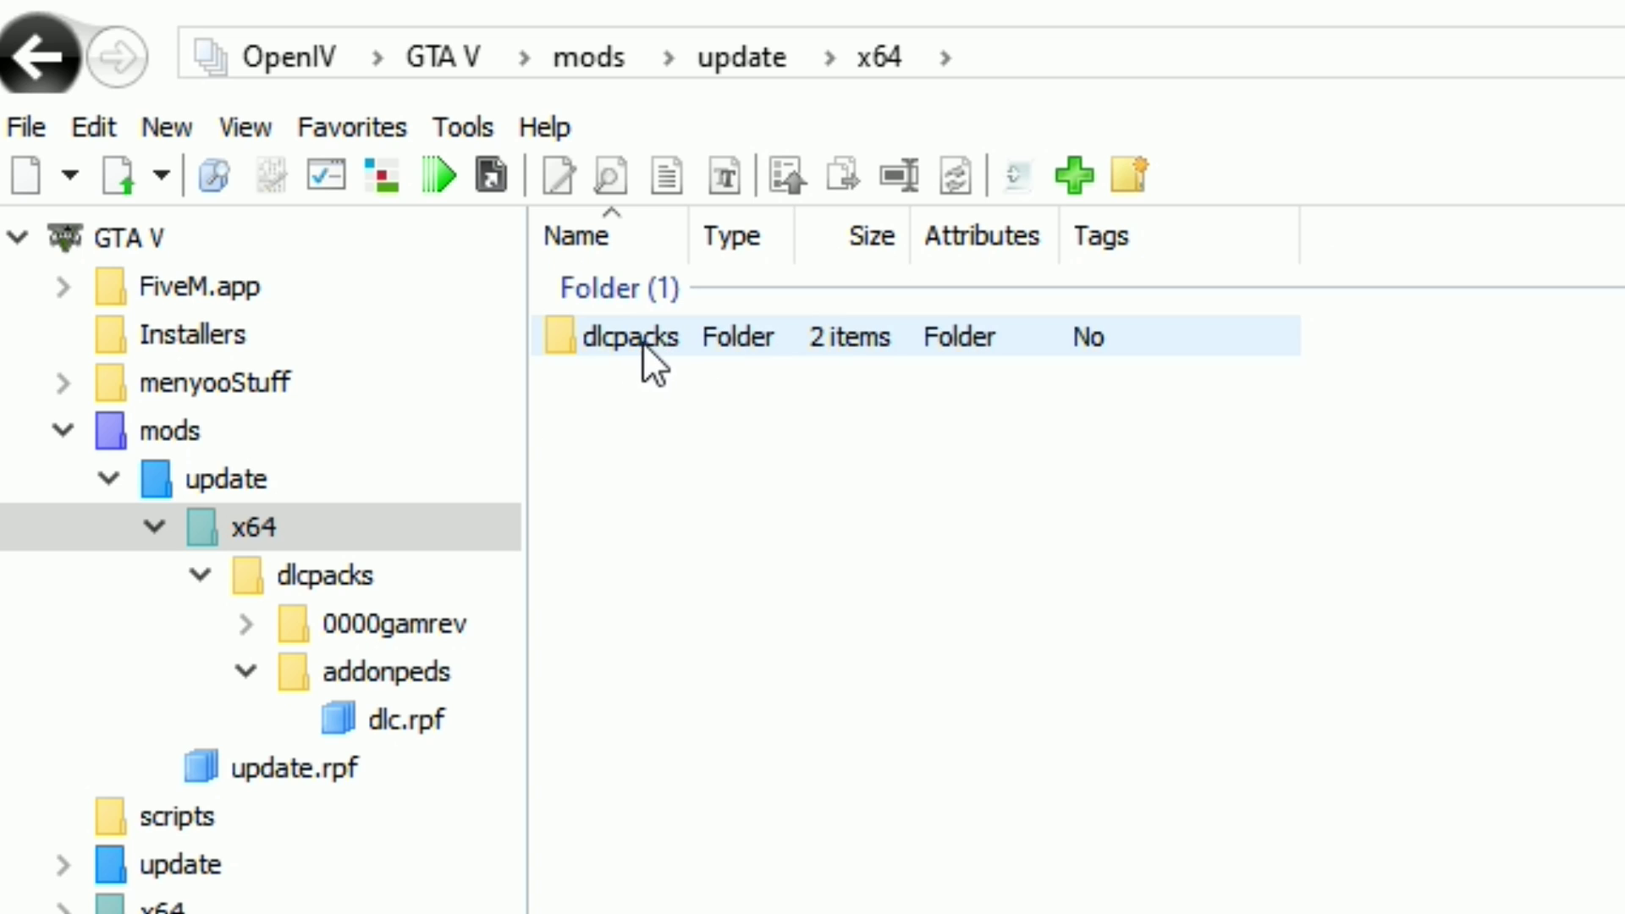
double_click(703, 338)
click(726, 392)
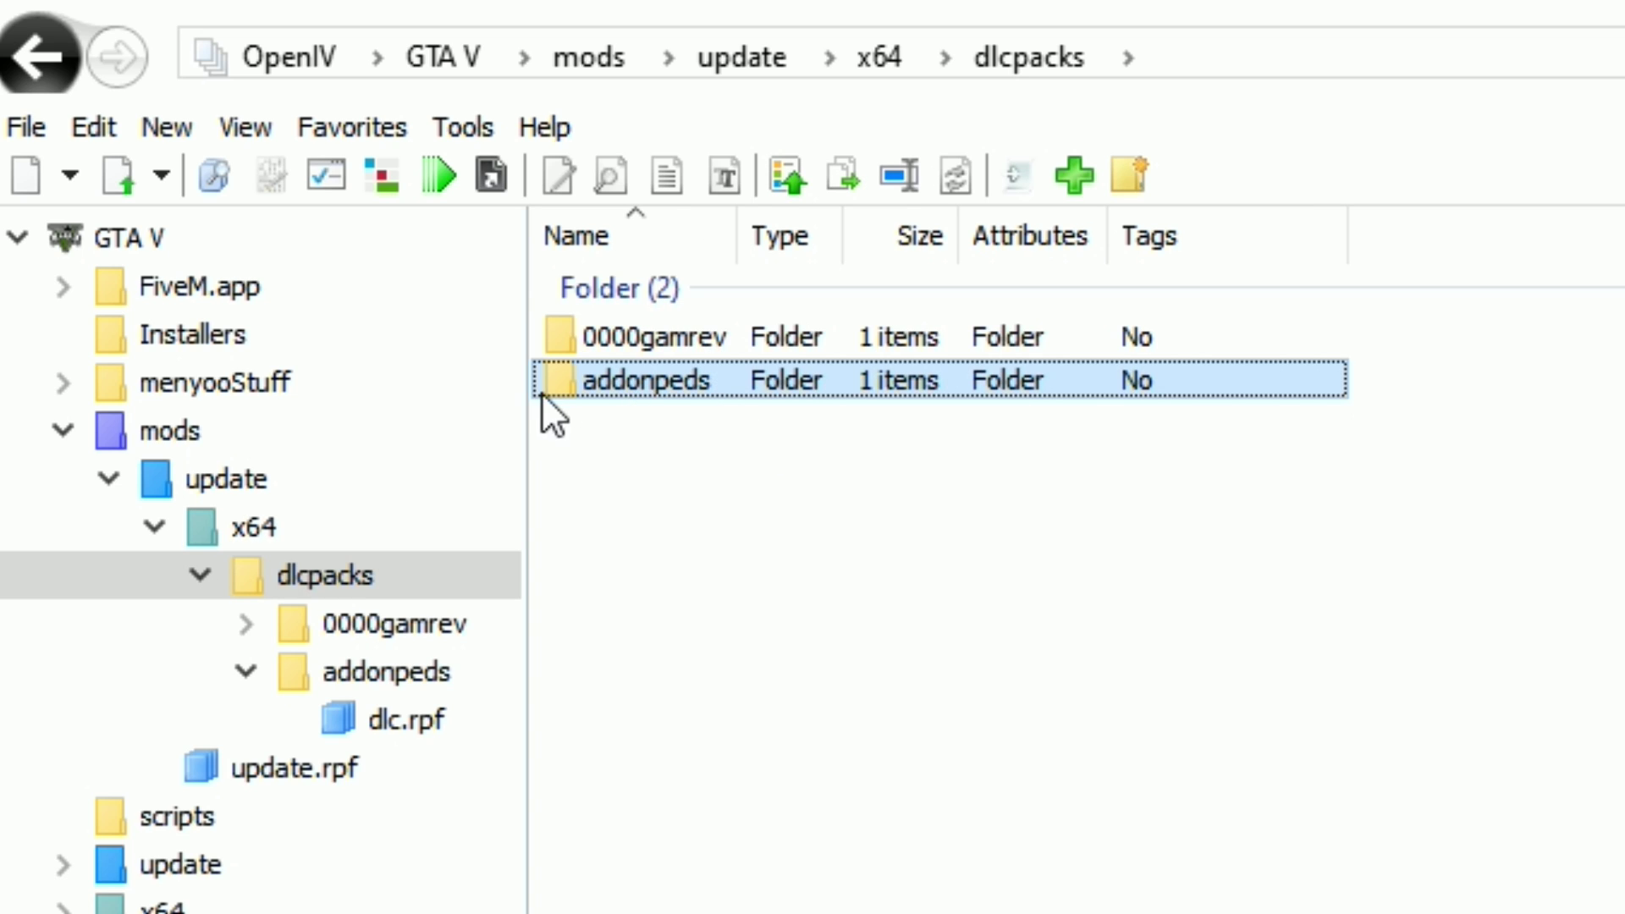
double_click(725, 388)
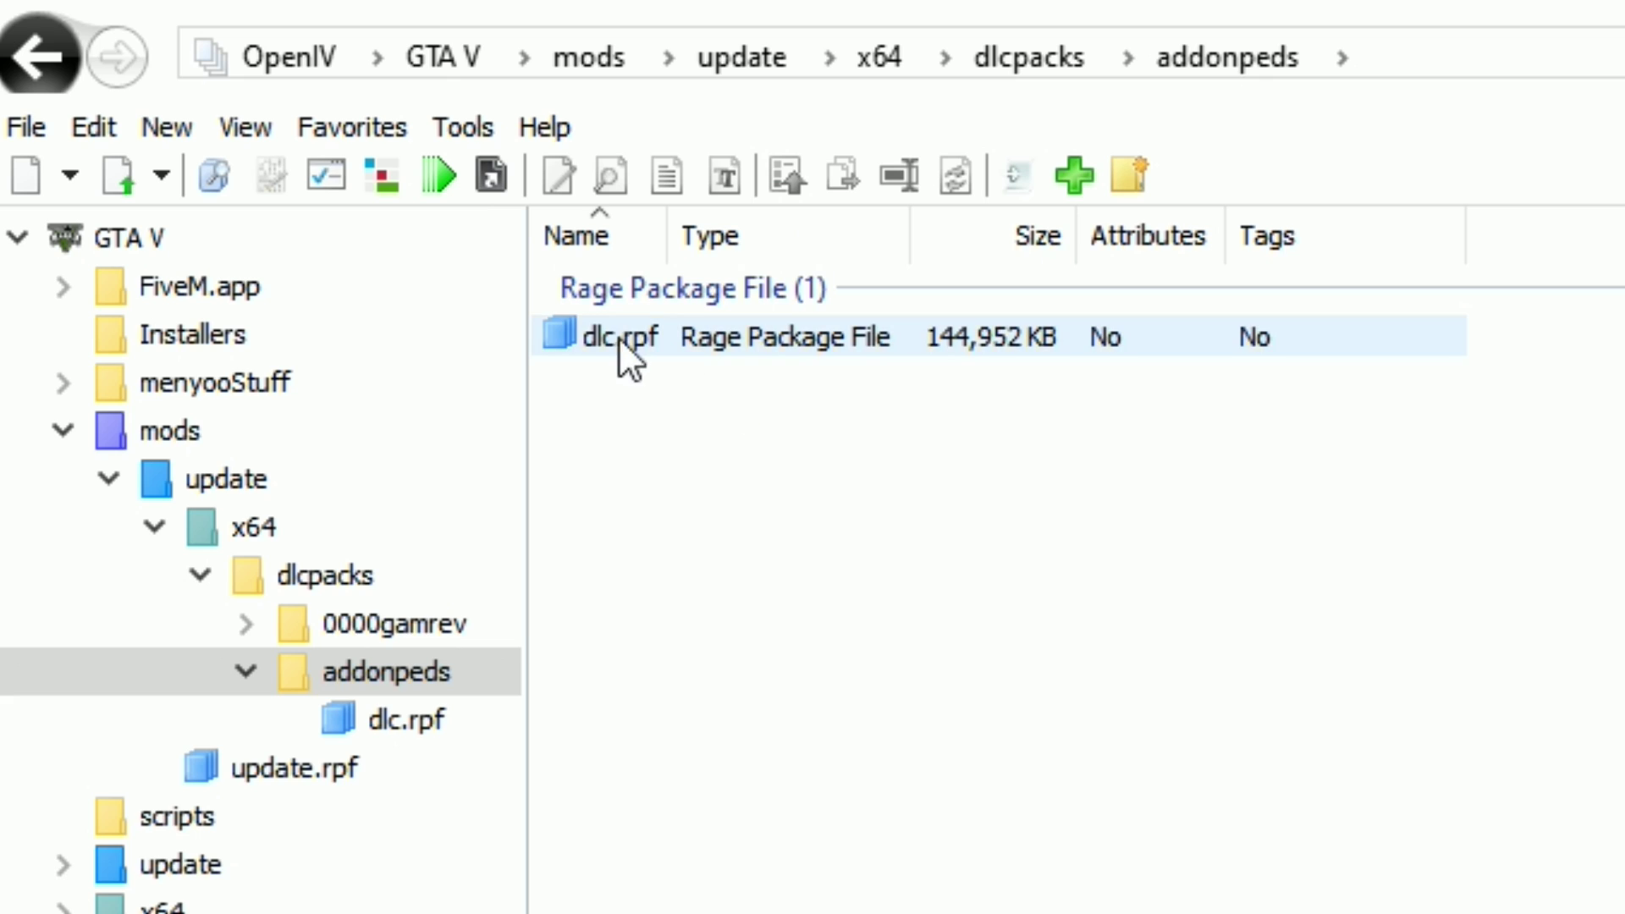
Open dlc.rpf in the addonpeds folder and open the peds.rpf archive inside it.
click(669, 342)
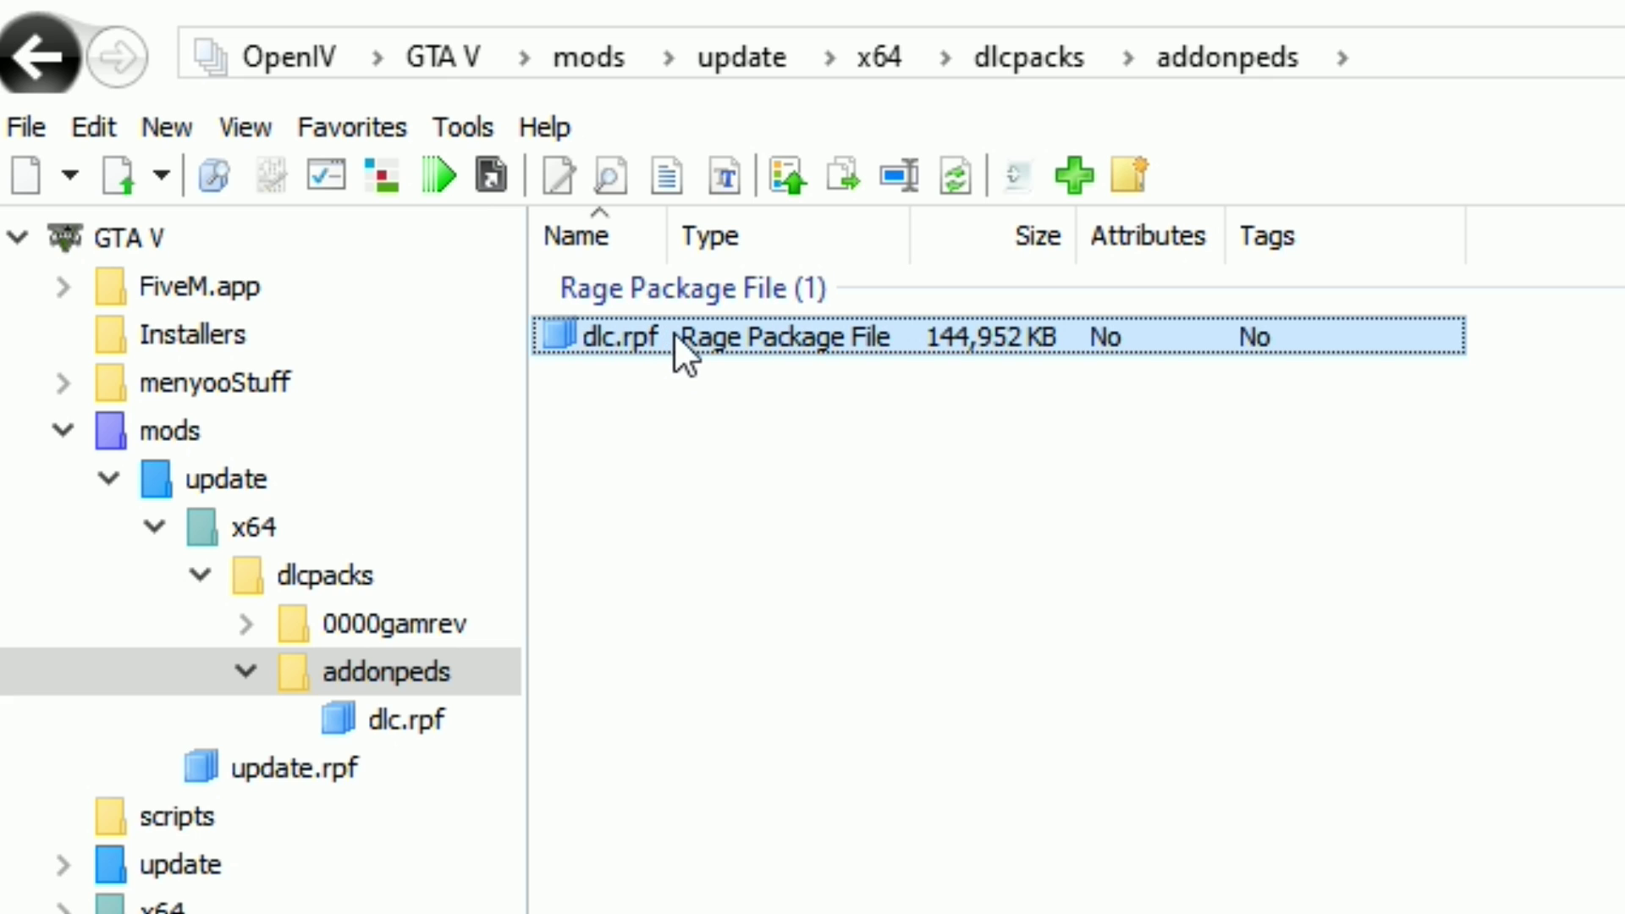
double_click(674, 336)
click(739, 338)
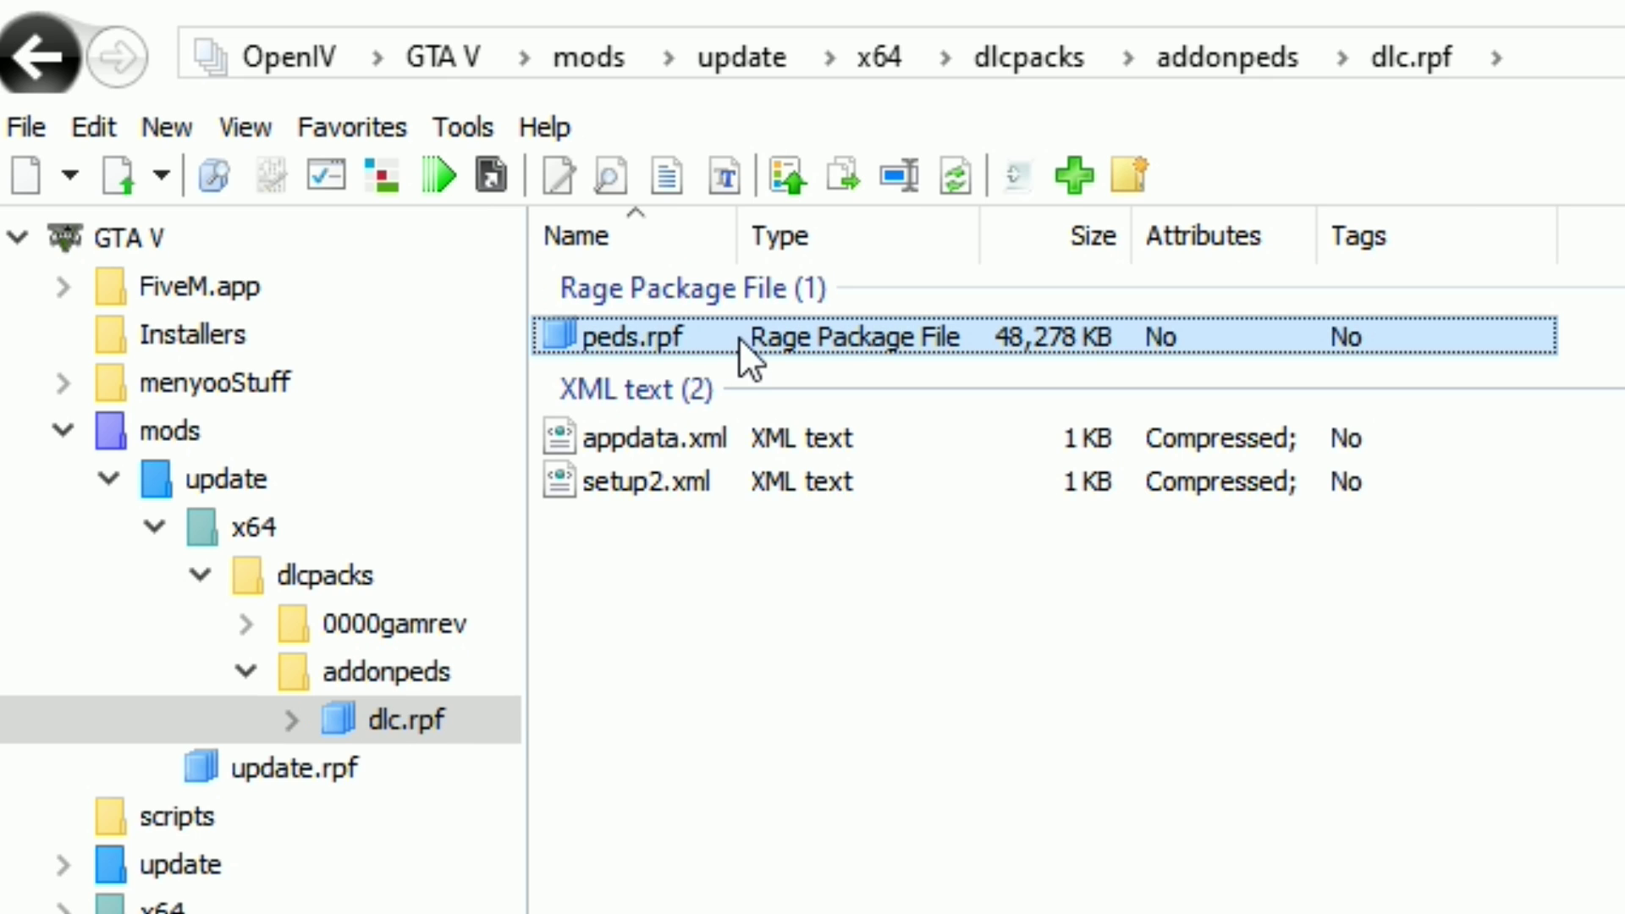
double_click(729, 337)
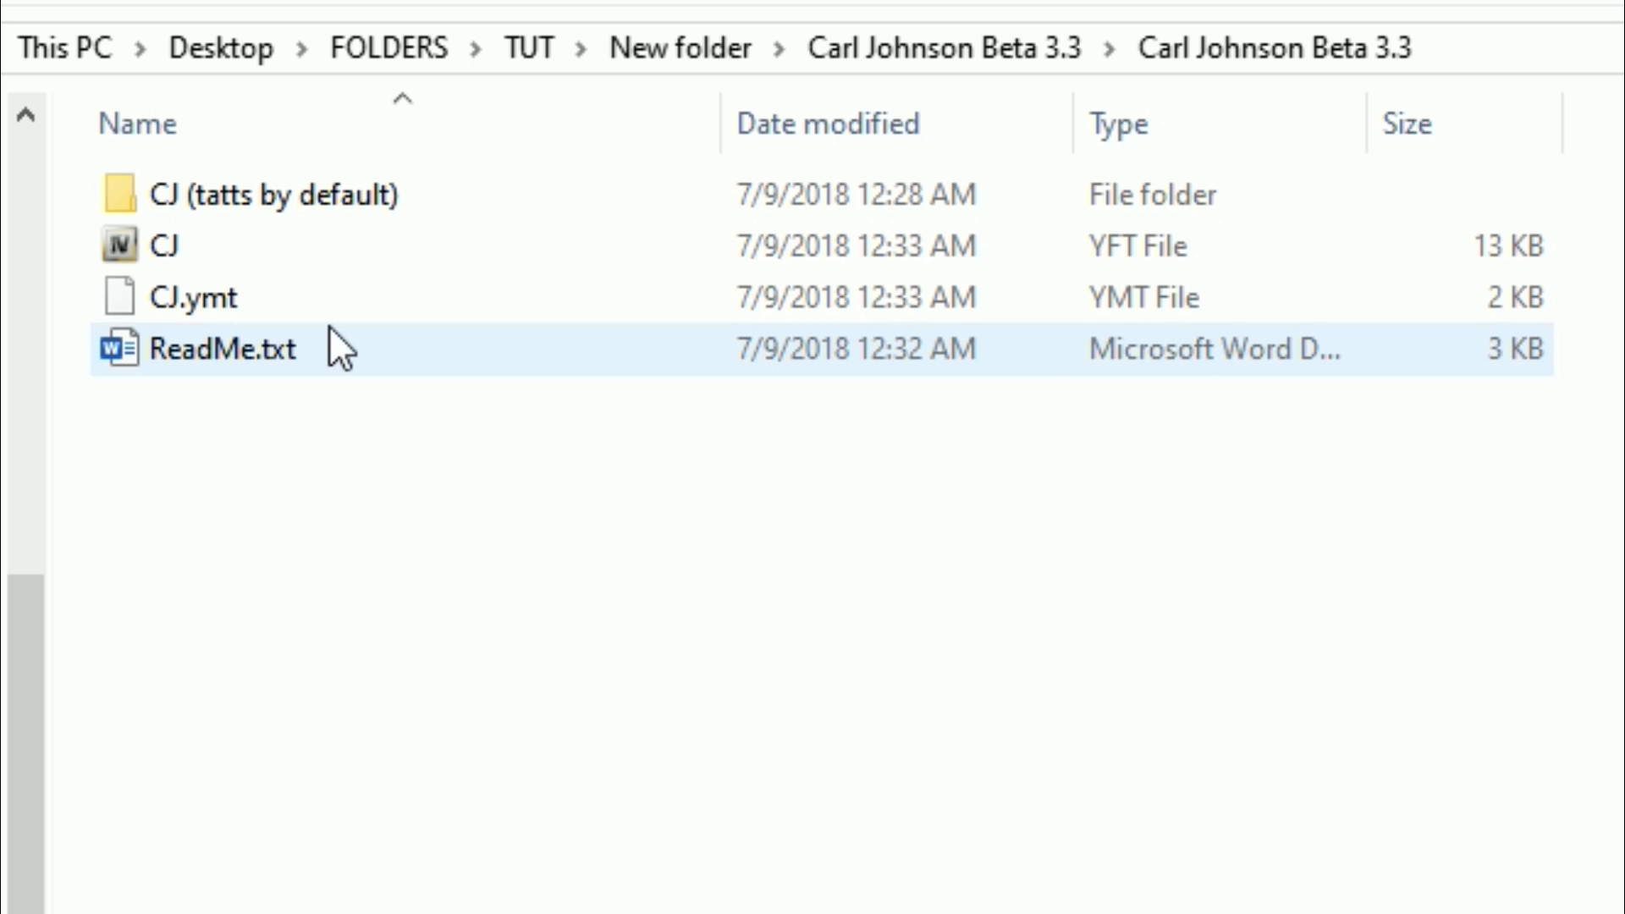
Add the CJ (tatts by default) folder, the CJ YFT file and CJ.ymt from File Explorer to the open peds.rpf archive in OpenIV.
click(321, 198)
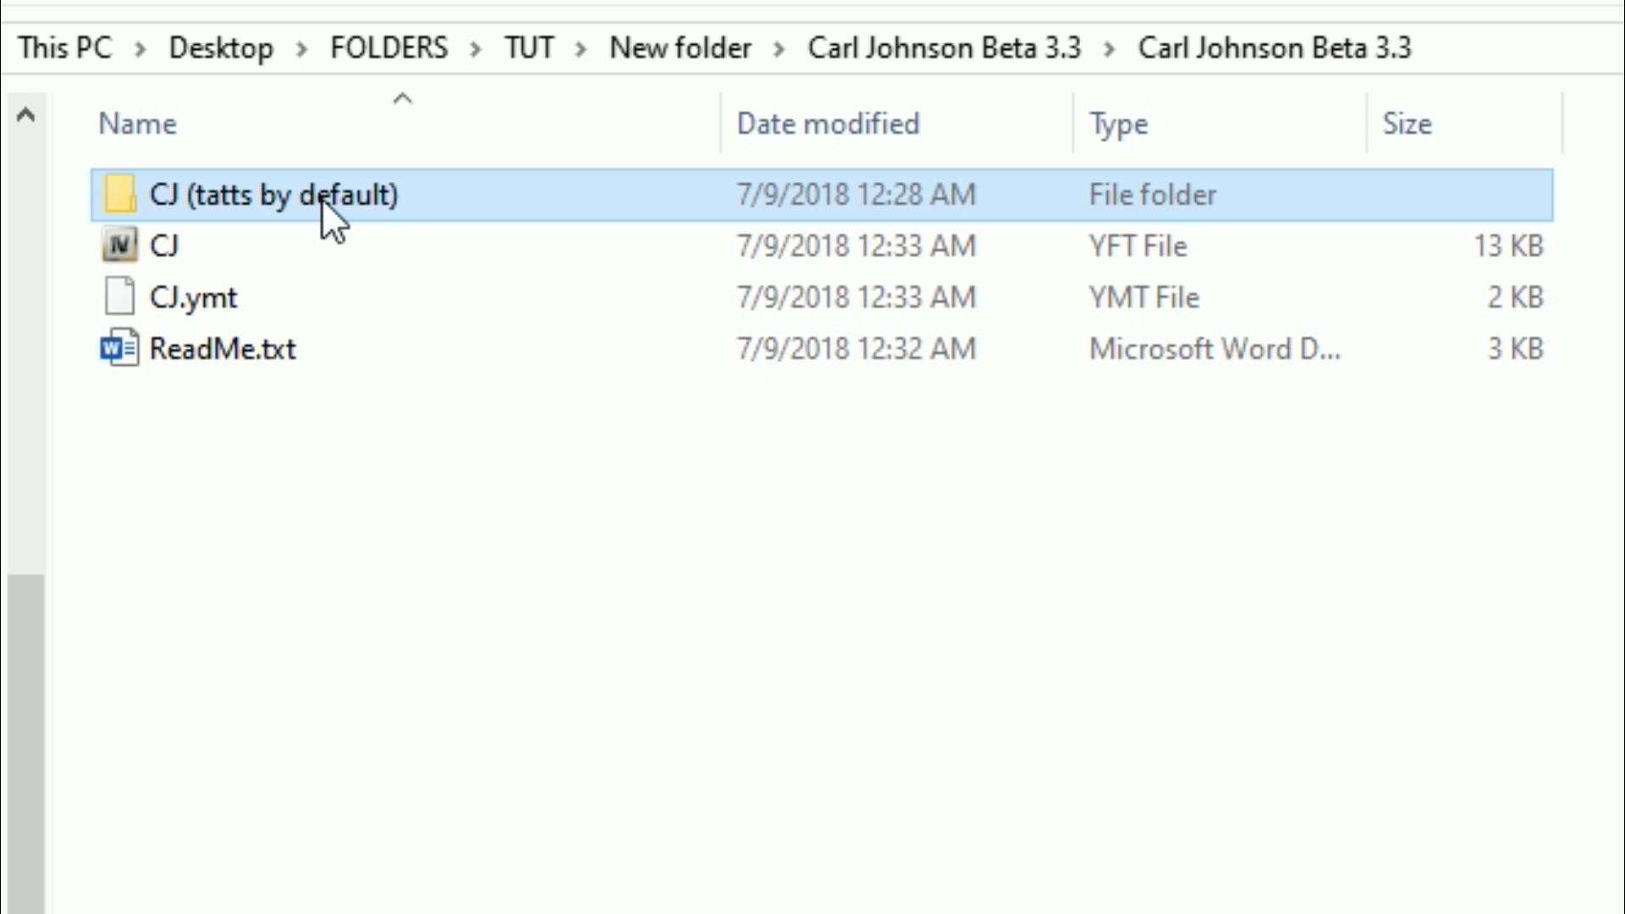
ctrl+click(324, 251)
ctrl+click(324, 298)
ctrl+click(324, 298)
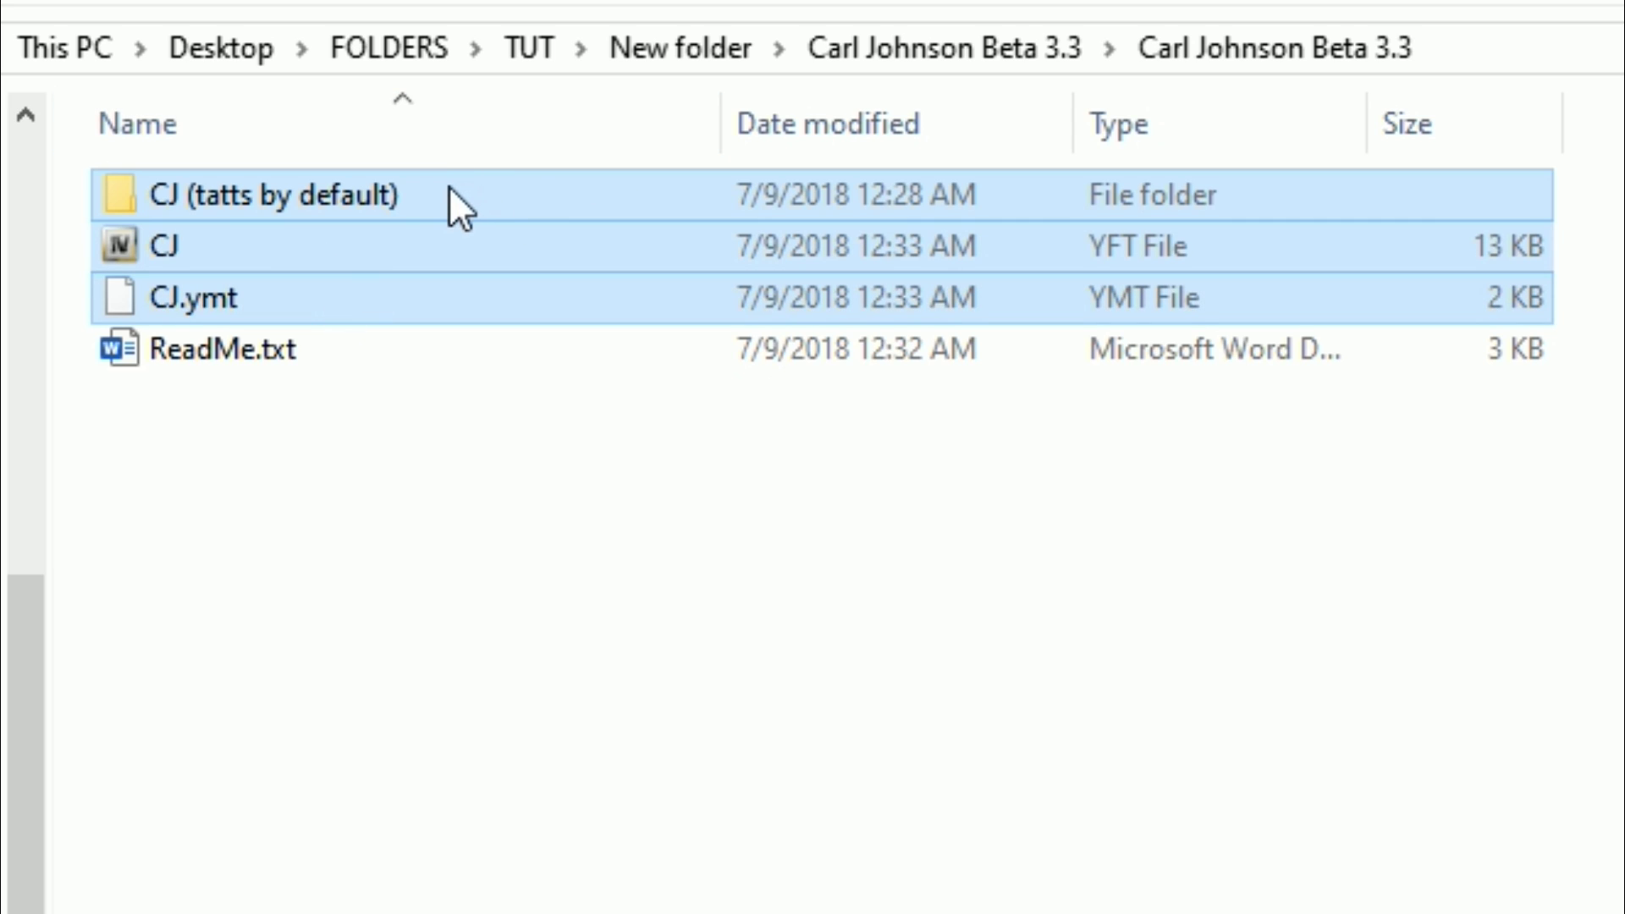
drag(435, 207, 1624, 355)
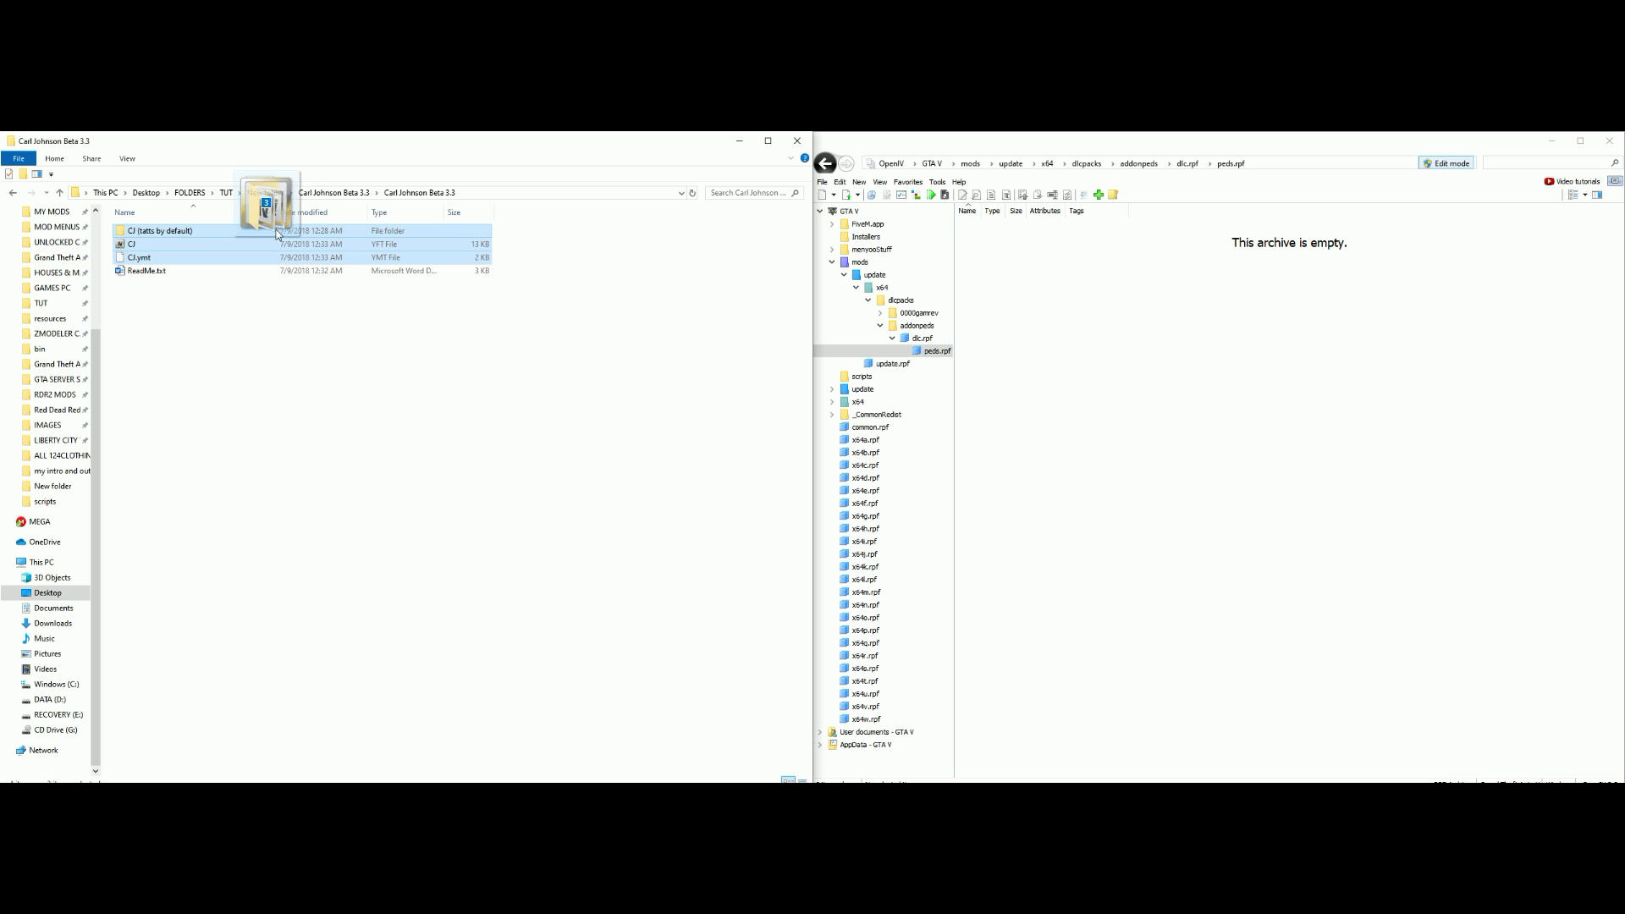
drag(949, 269, 1196, 284)
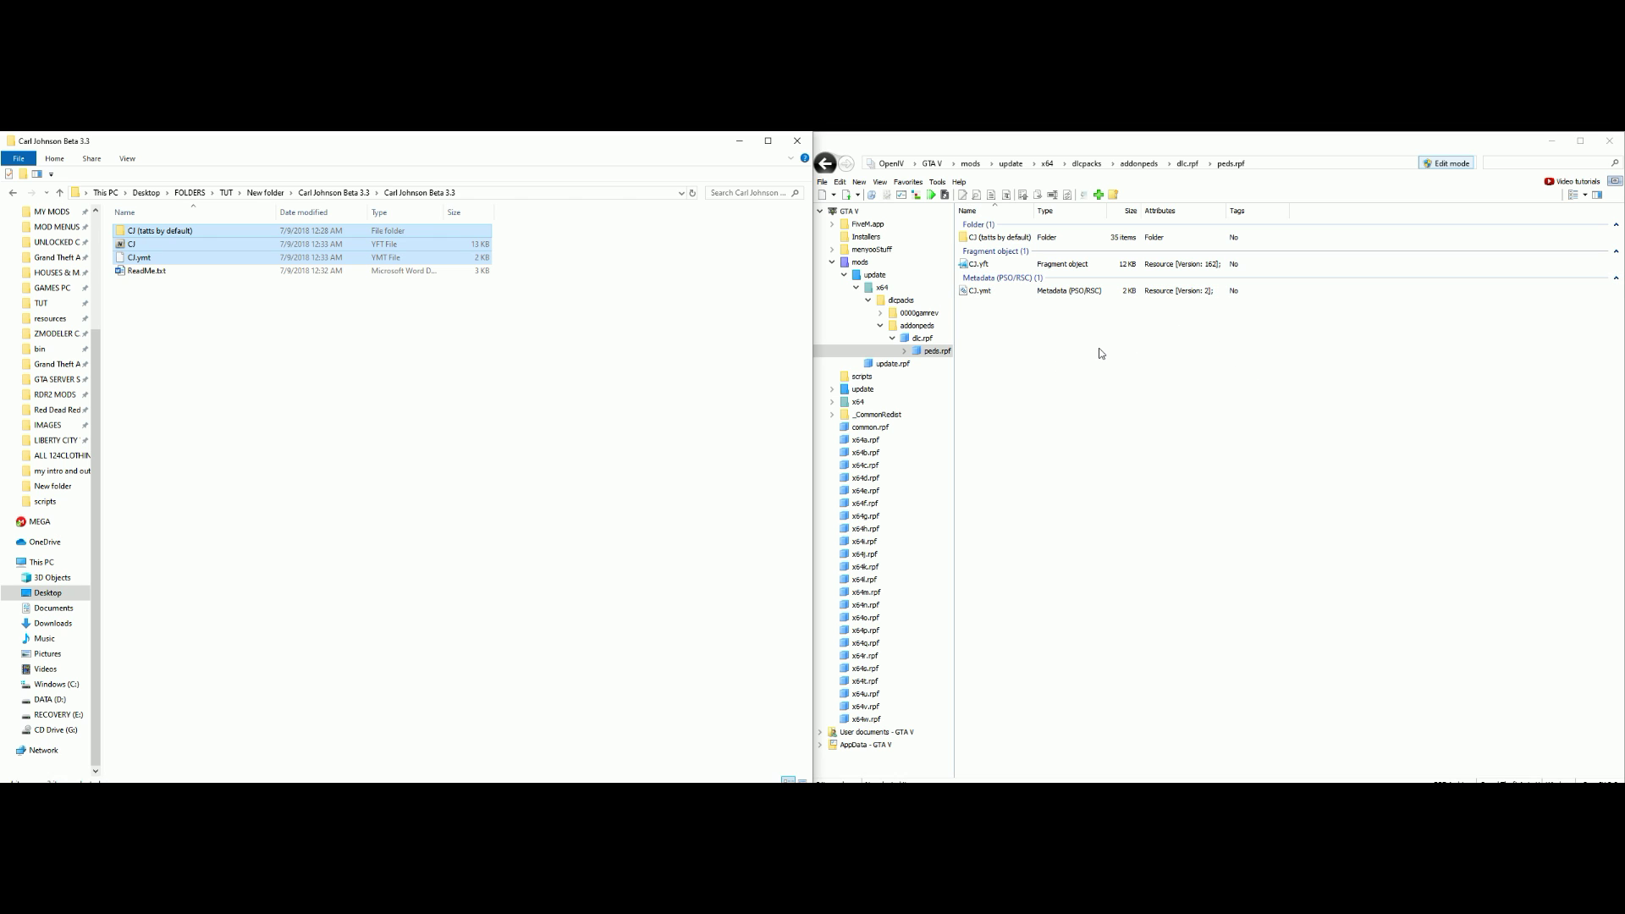
Rename the CJ (tatts by default) folder inside peds.rpf to CJ.
click(1029, 237)
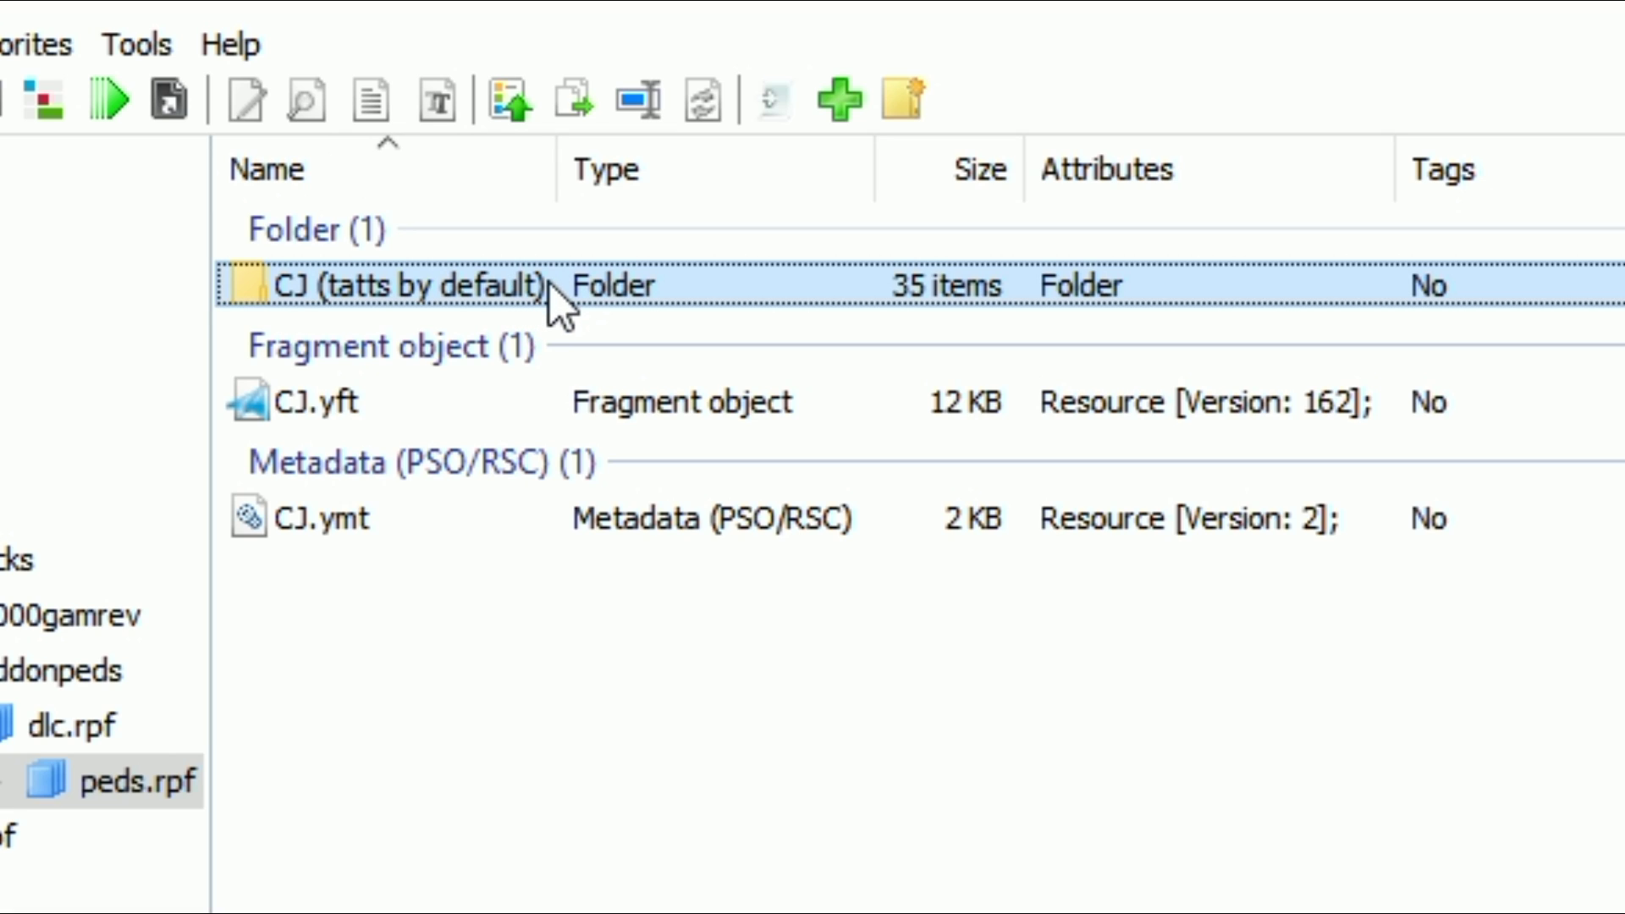
click(550, 282)
drag(550, 285, 314, 288)
key(BackSpace)
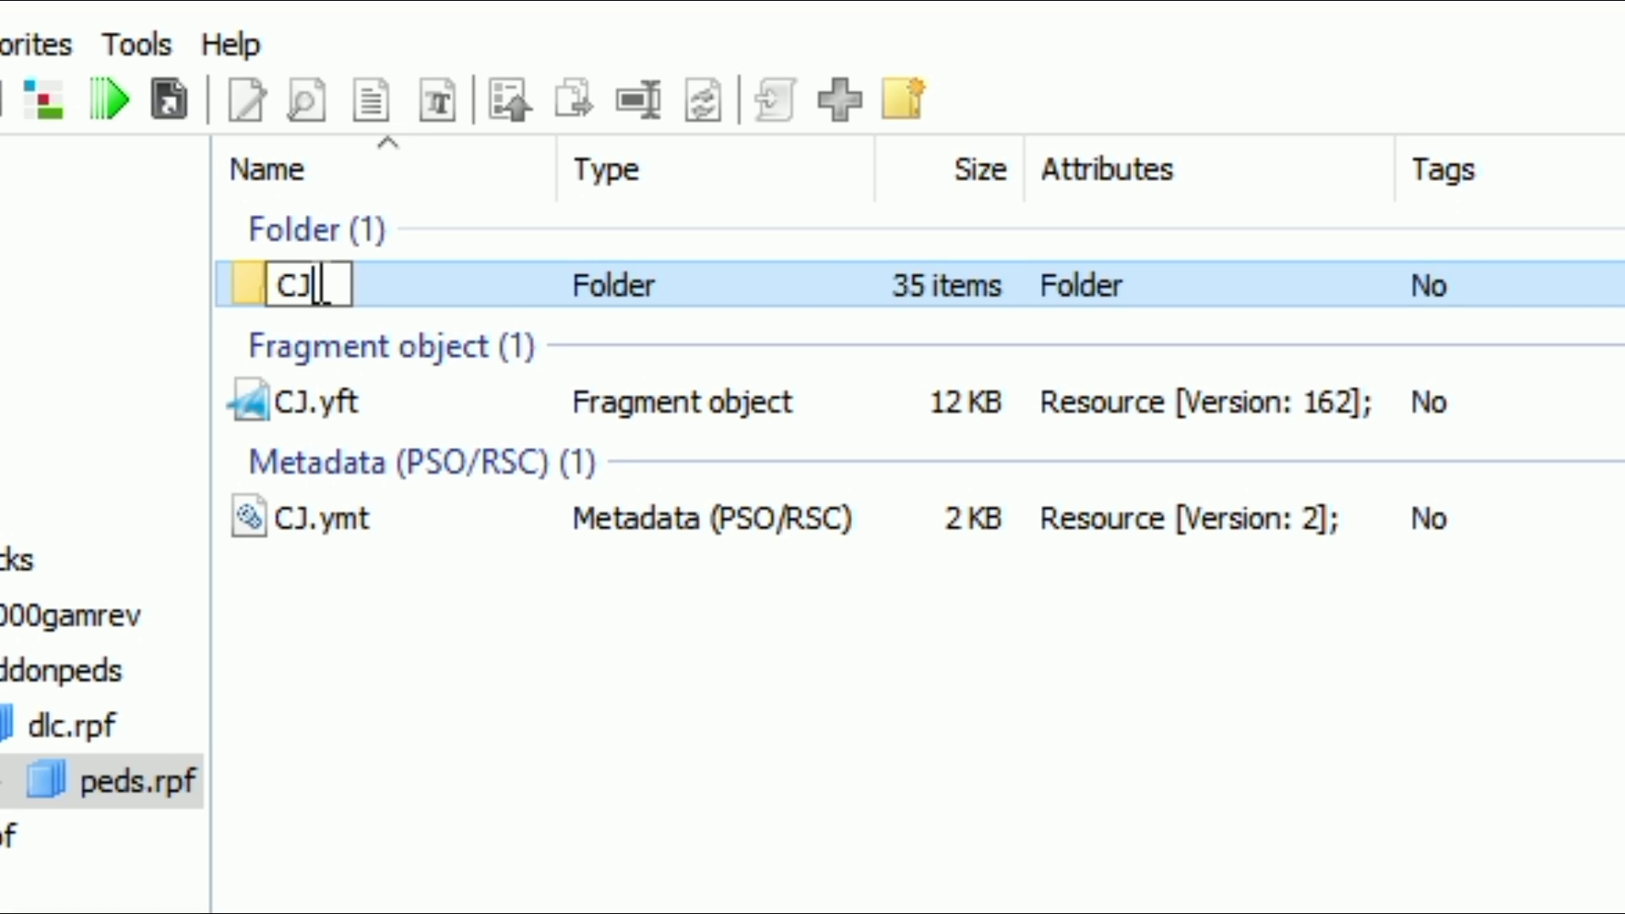
key(Return)
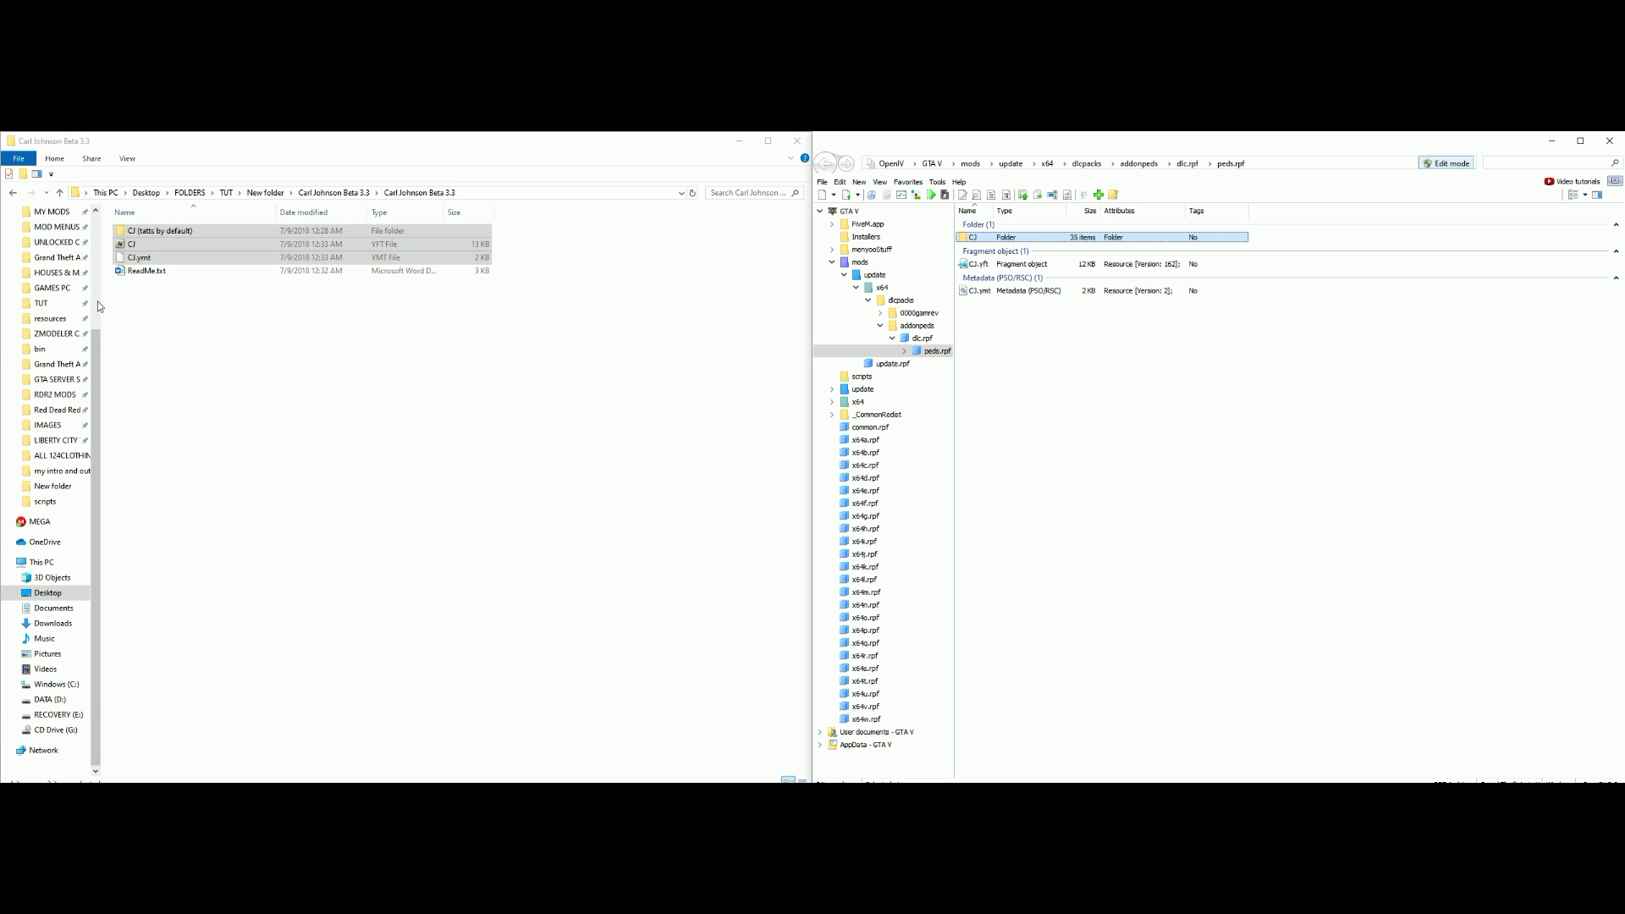
In File Explorer, go to DOWNLOADS/ADDON PEDS/REAL PEOPLE/Mr Bean/v1.2 and add its four Mr Bean files to peds.rpf in OpenIV.
drag(95, 354, 95, 235)
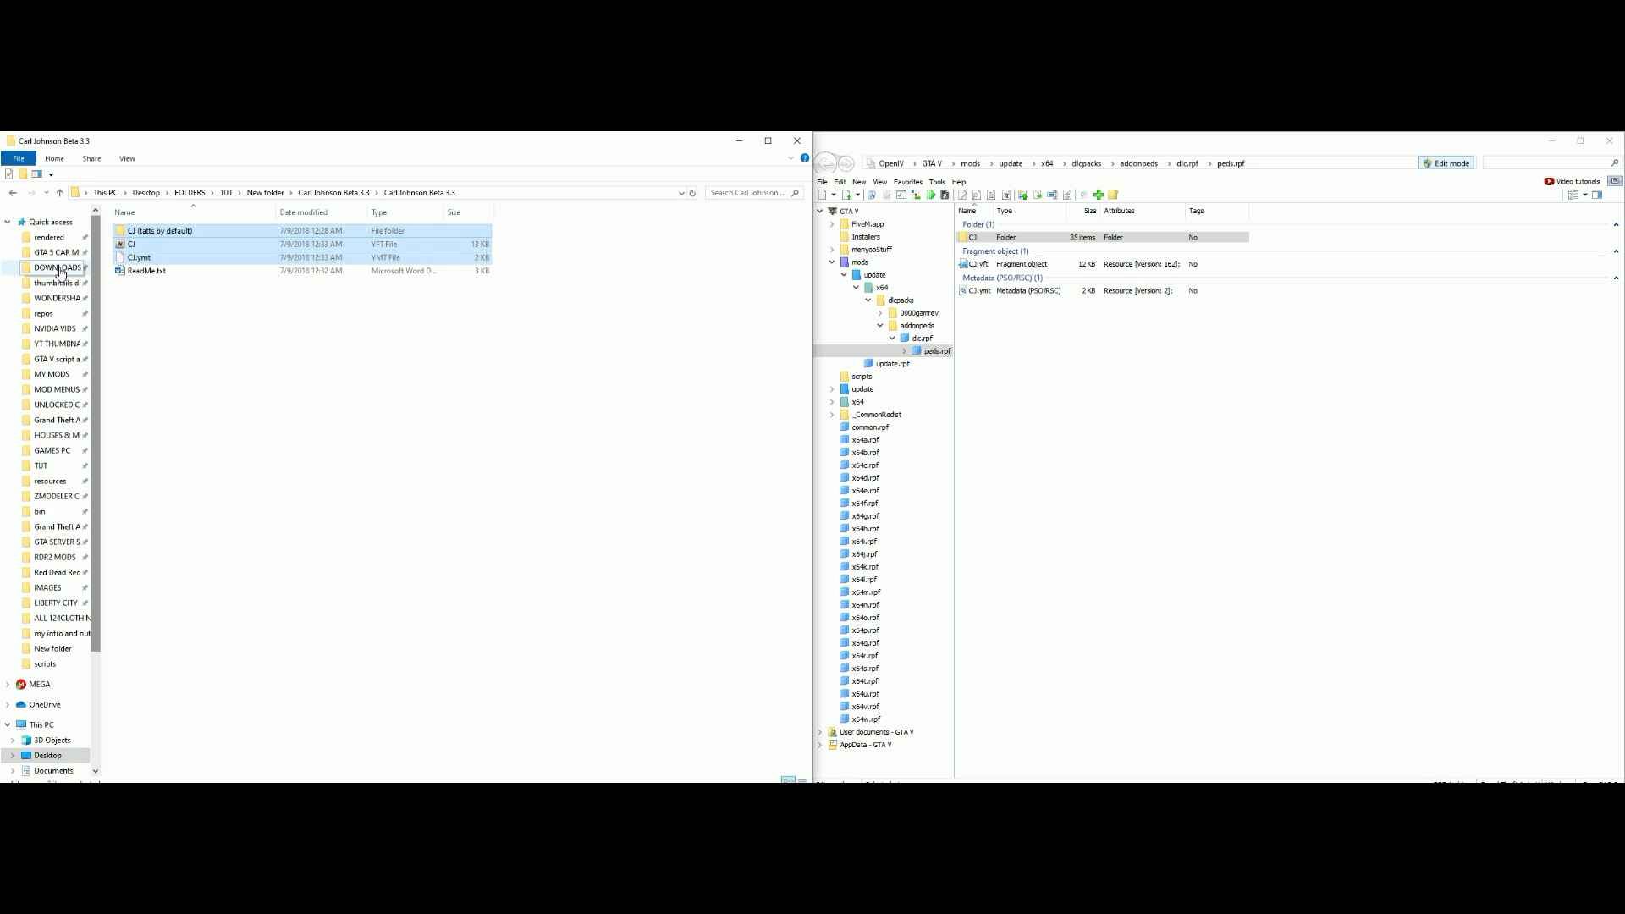
click(59, 269)
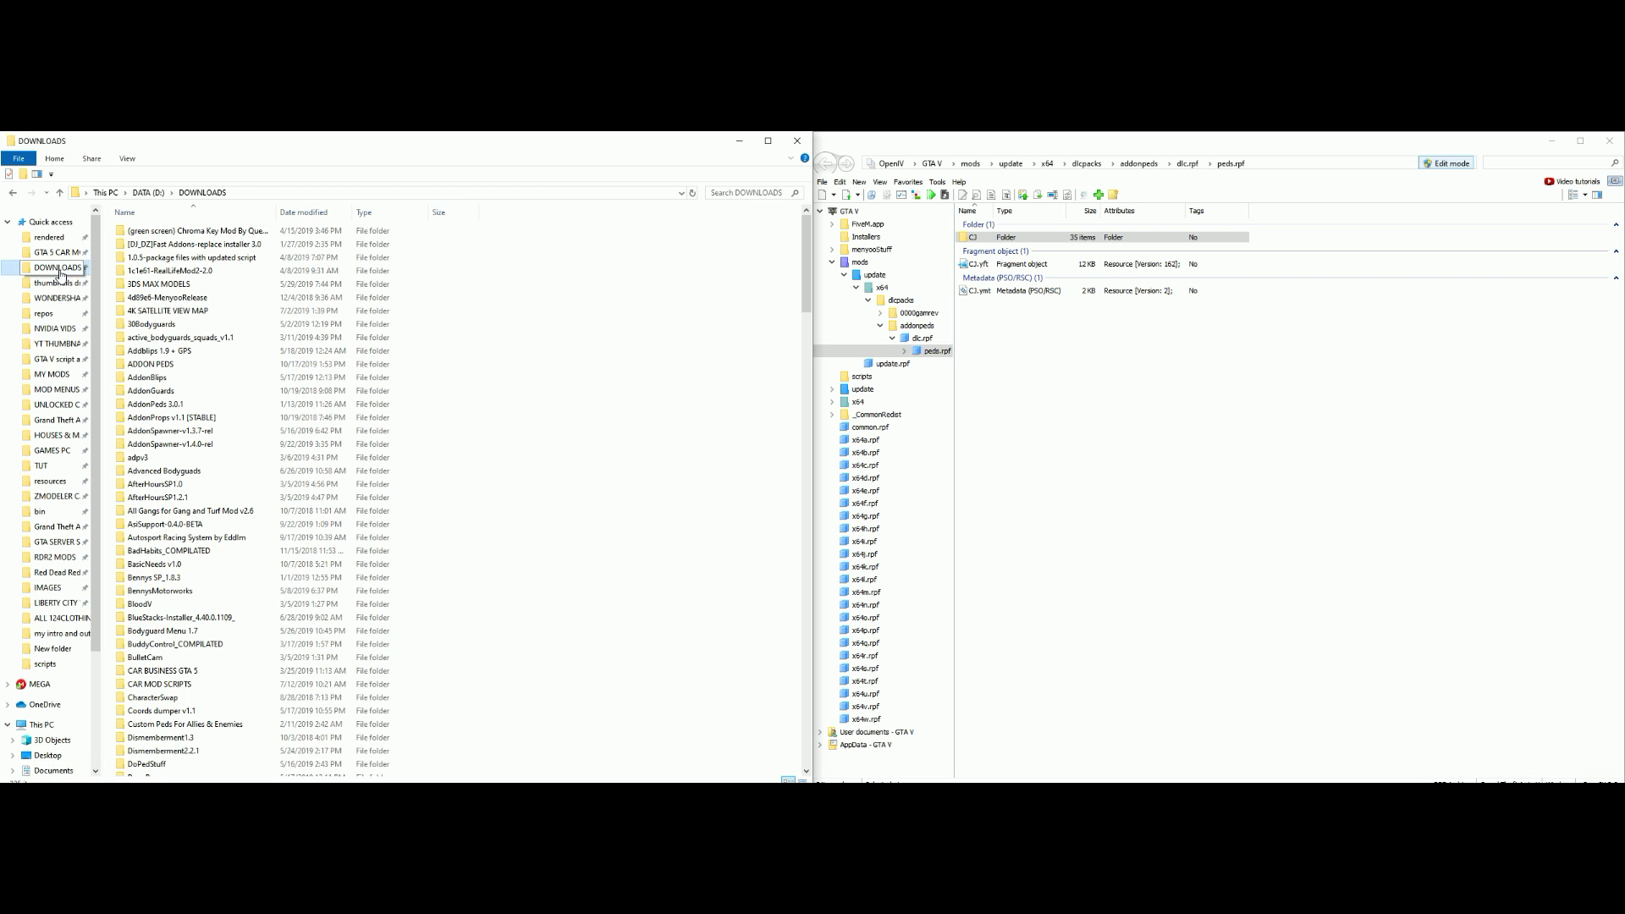
double_click(194, 366)
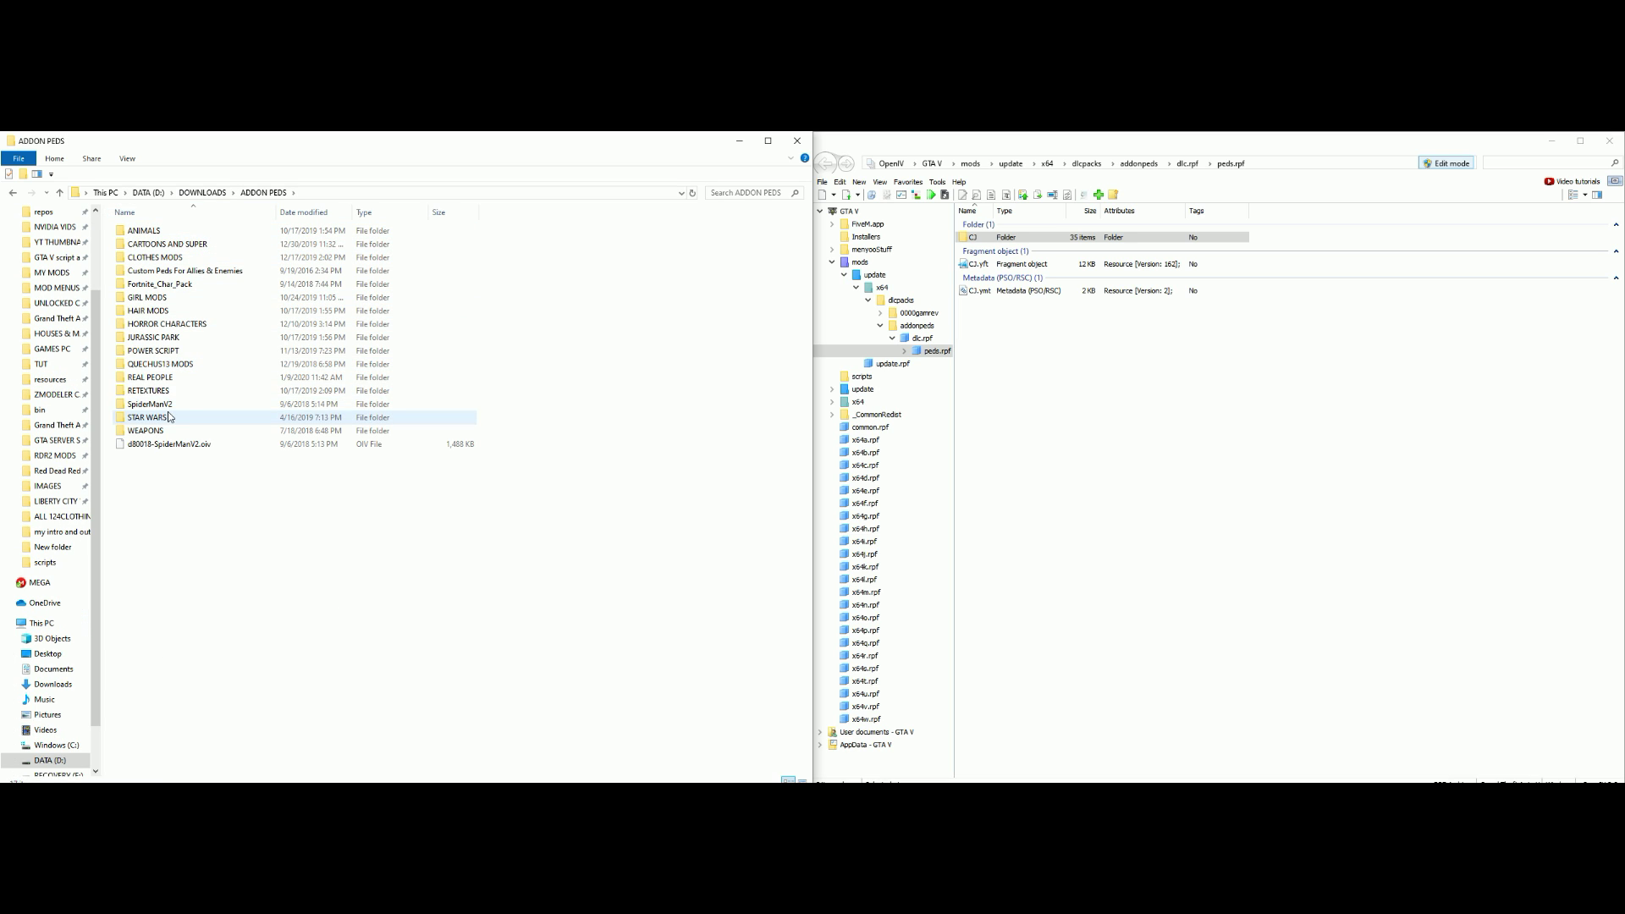
double_click(193, 378)
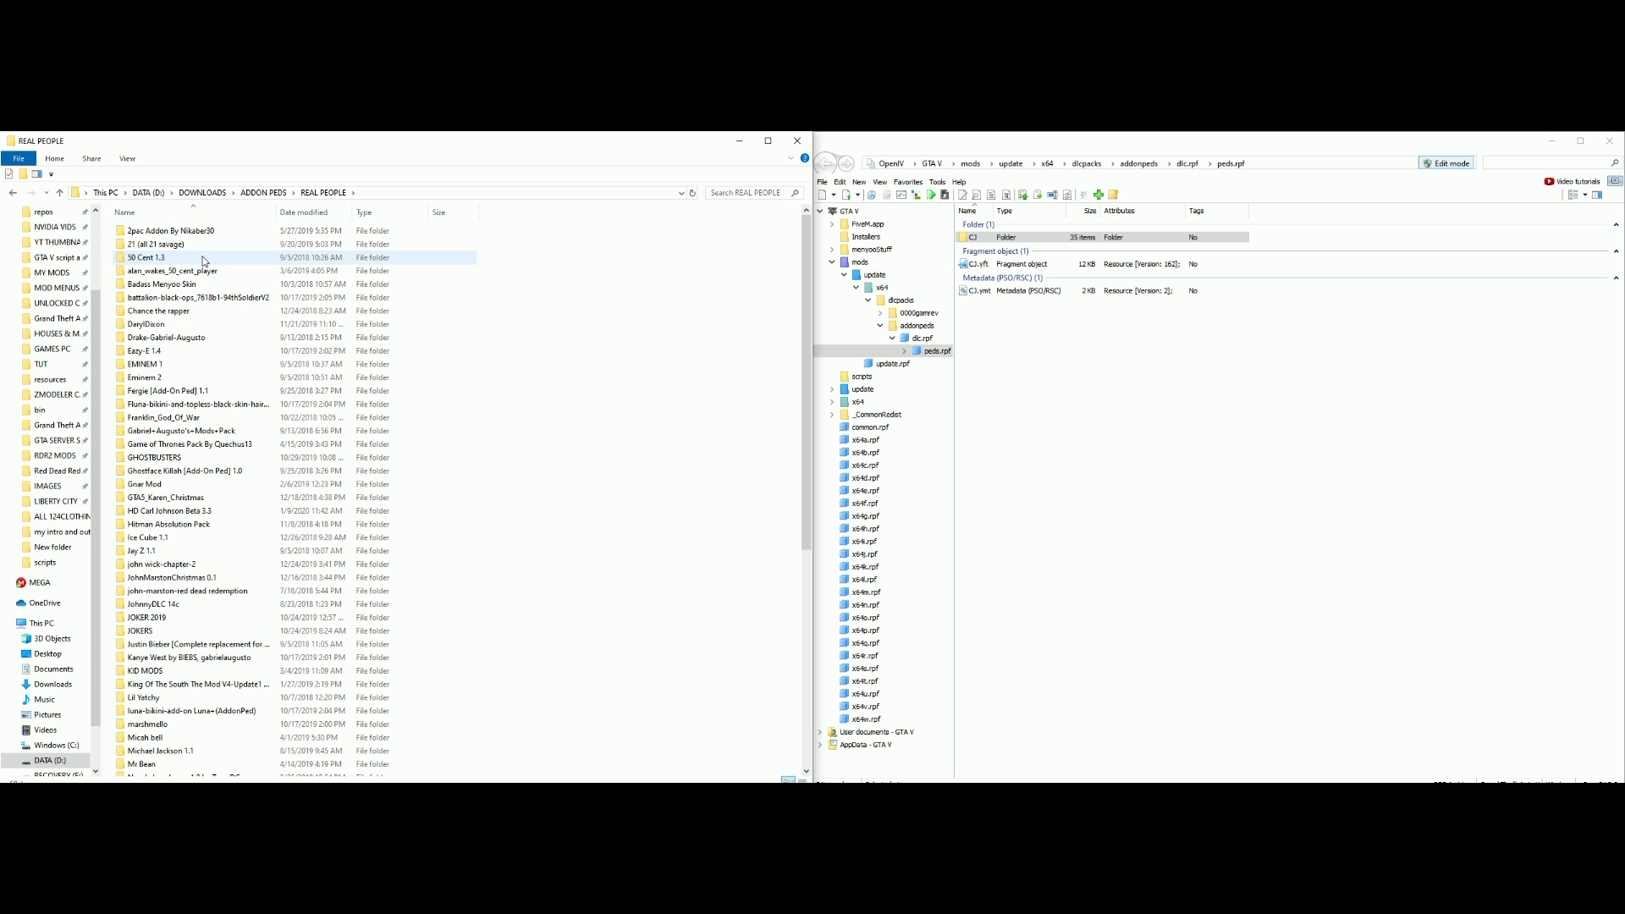
double_click(203, 325)
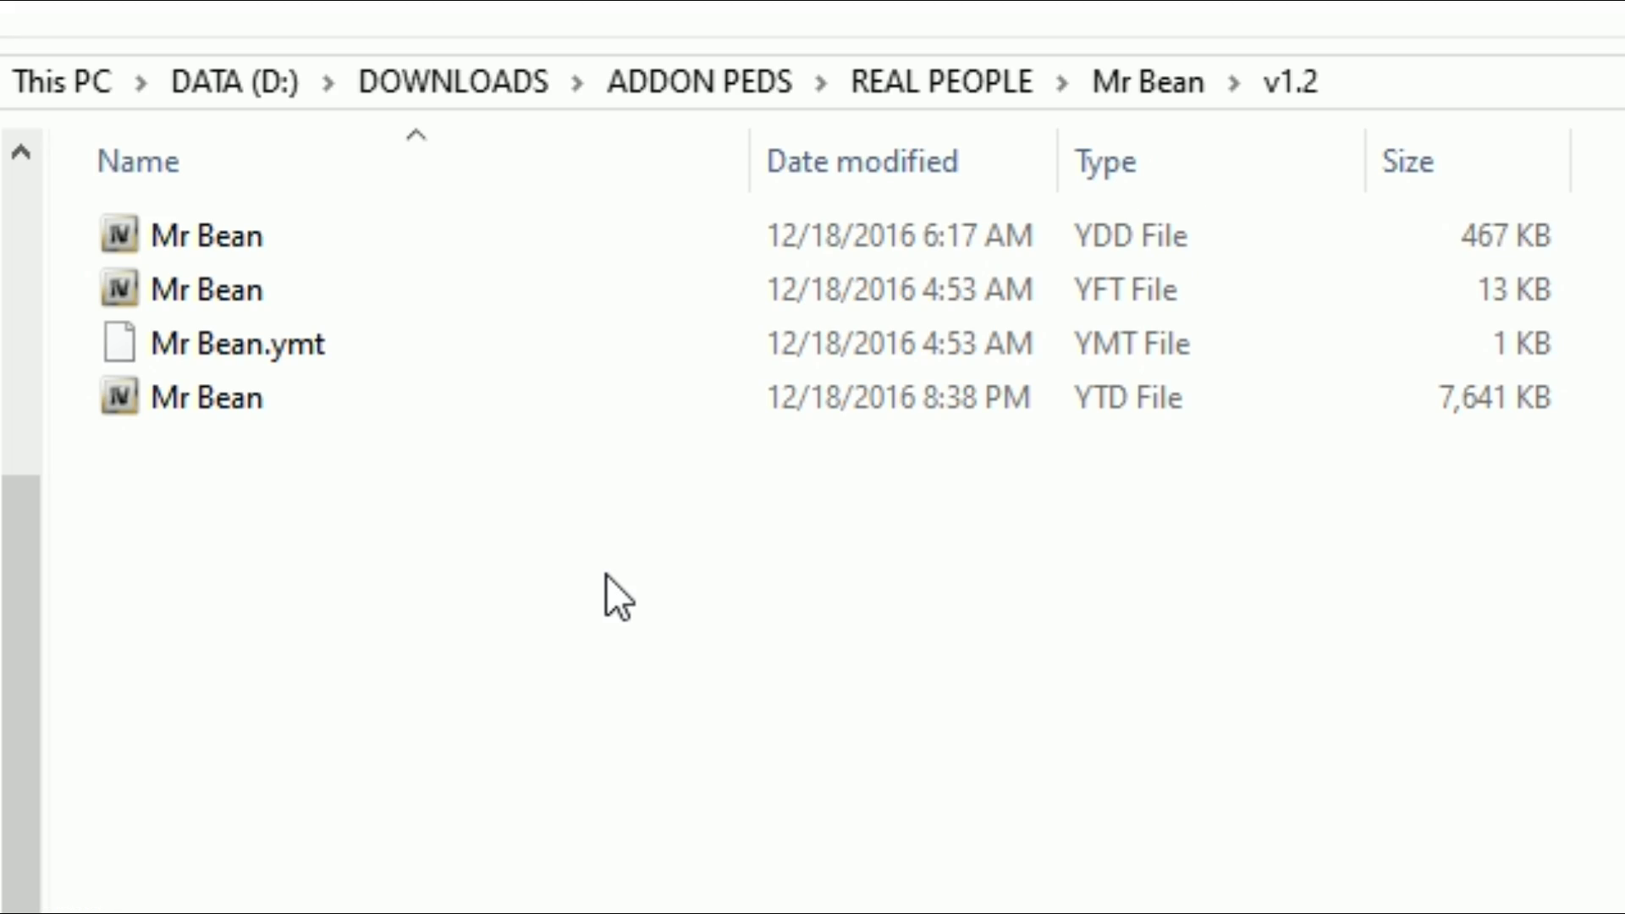
drag(179, 288, 161, 235)
drag(277, 246, 1138, 386)
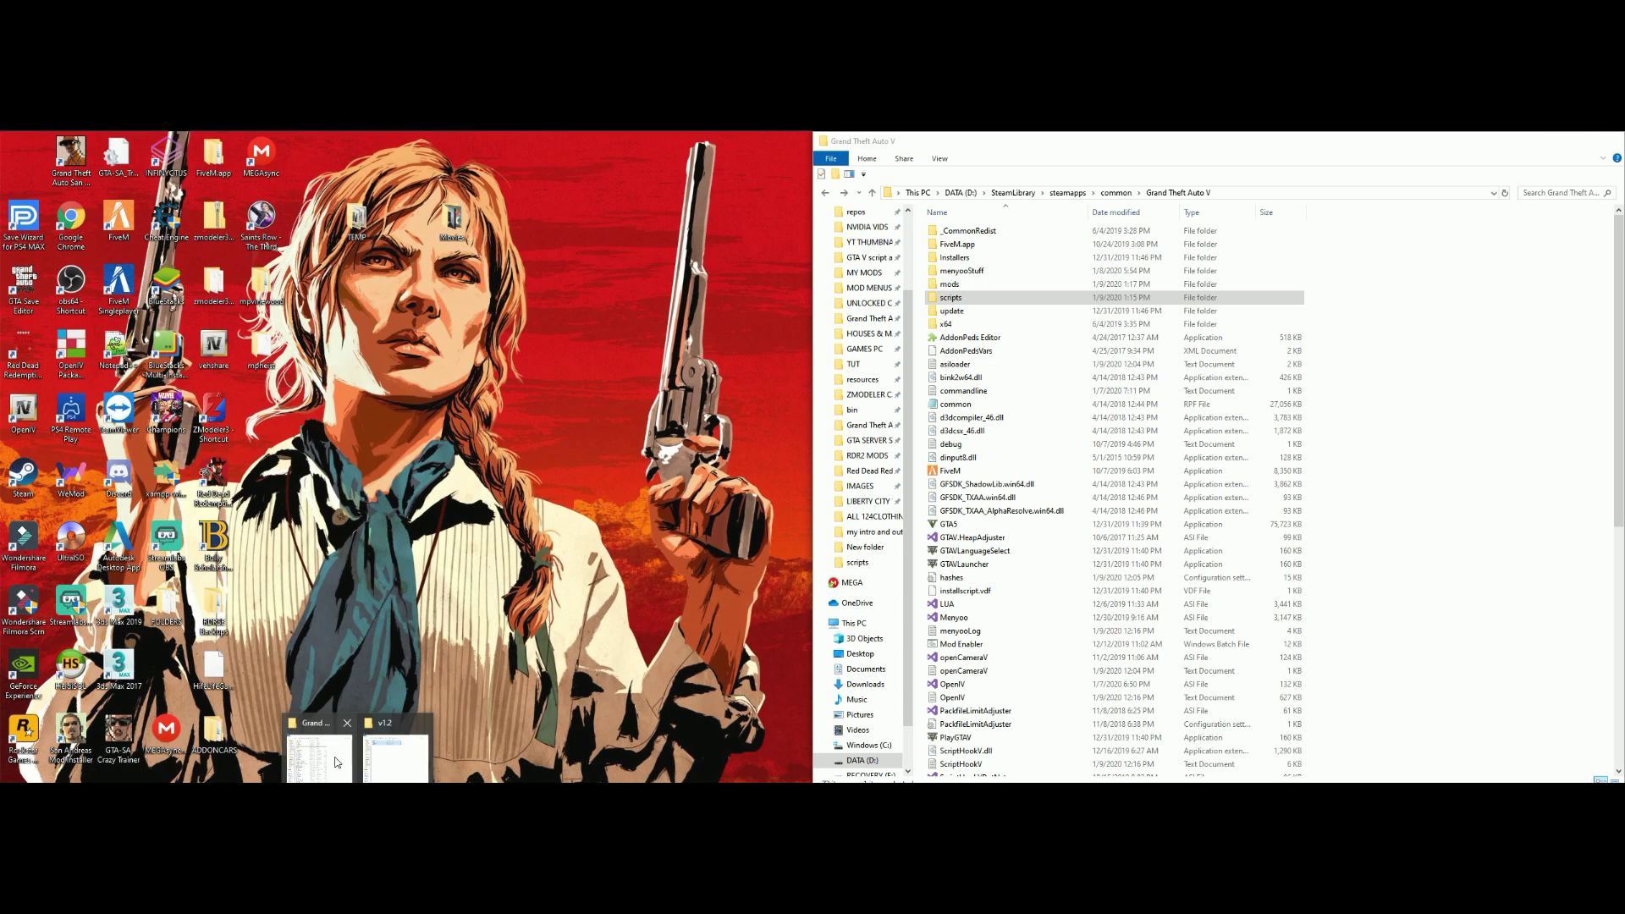
Bring up the Grand Theft Auto V folder window and fit it at full height beside OpenIV.
click(318, 745)
drag(1191, 139, 4, 133)
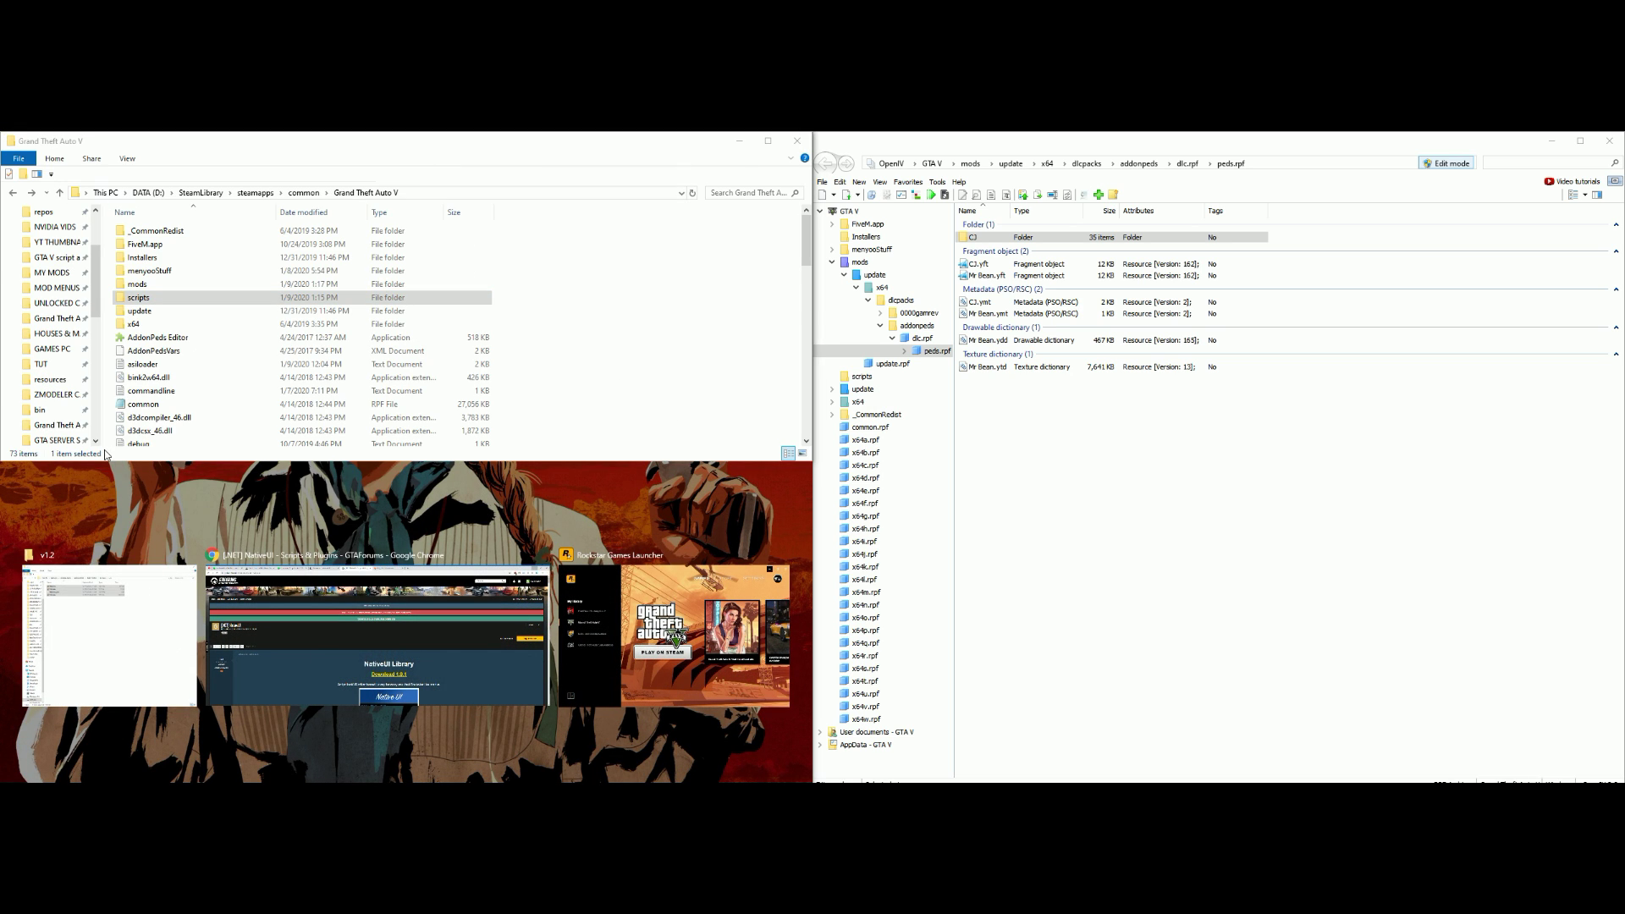
click(521, 296)
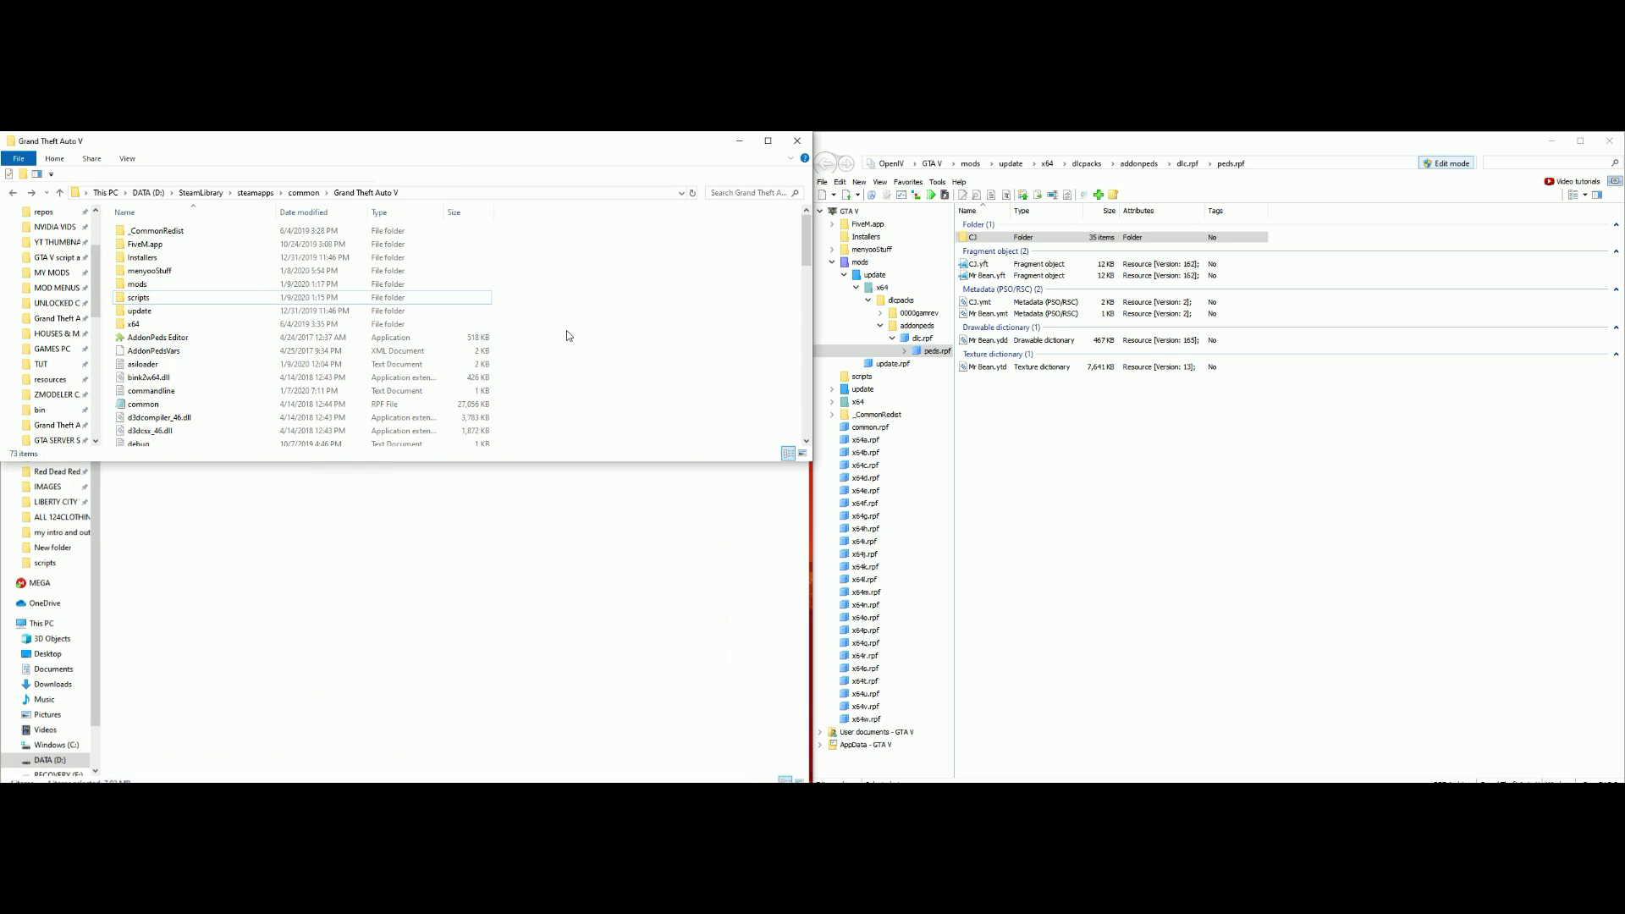
double_click(525, 137)
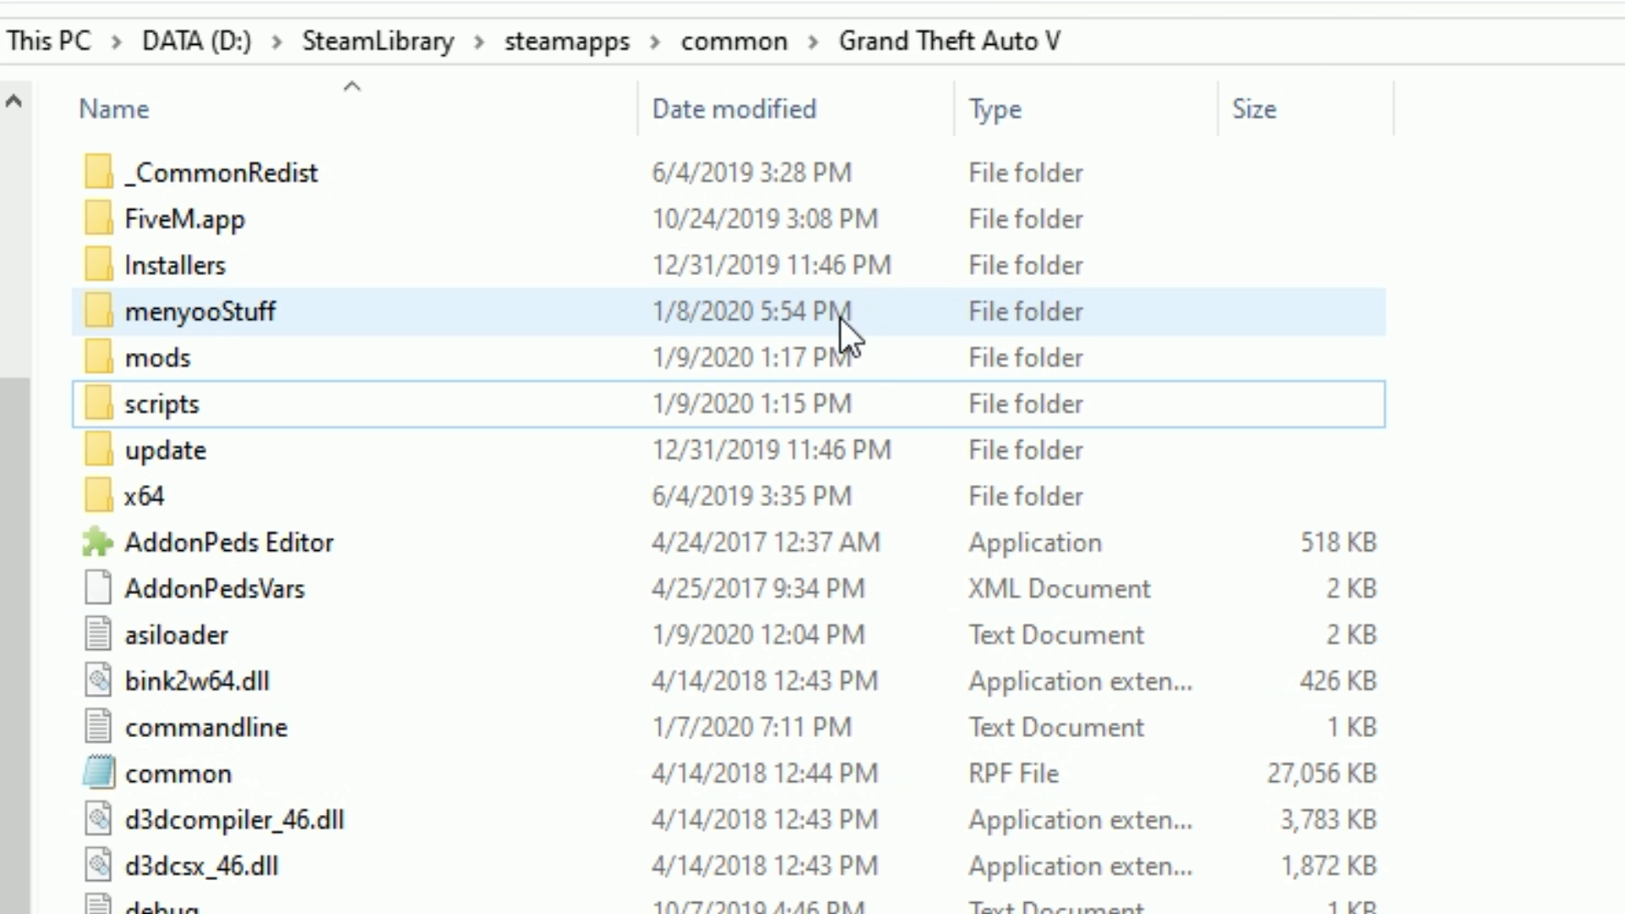
Run AddonPeds Editor from the Grand Theft Auto V folder as administrator and move its window clear of OpenIV.
click(288, 541)
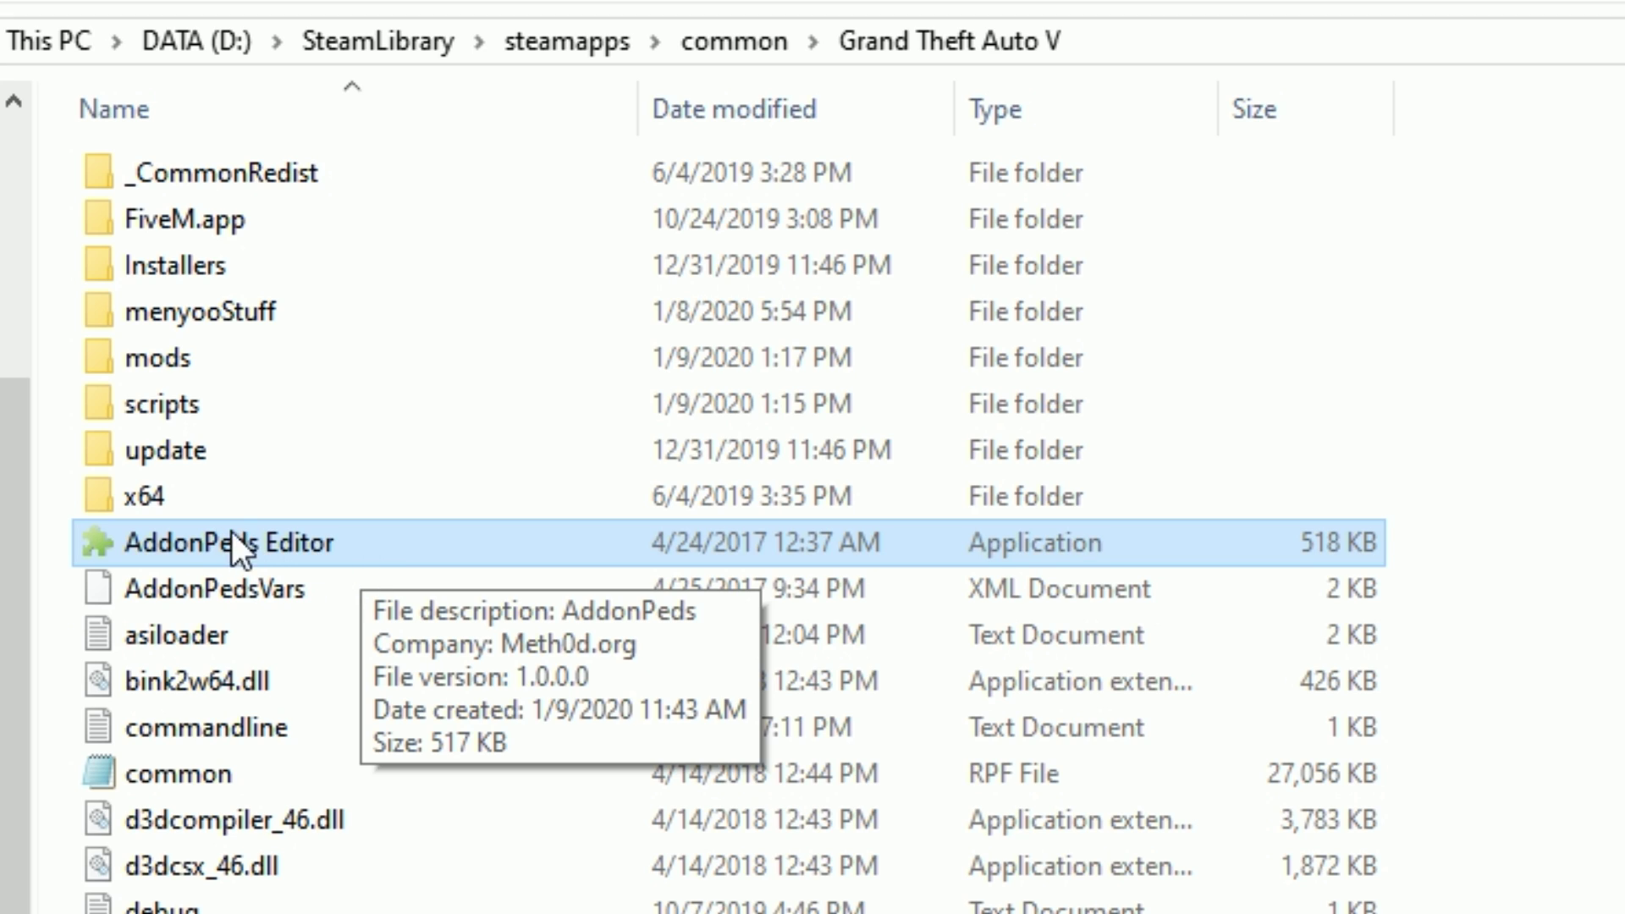
right_click(273, 551)
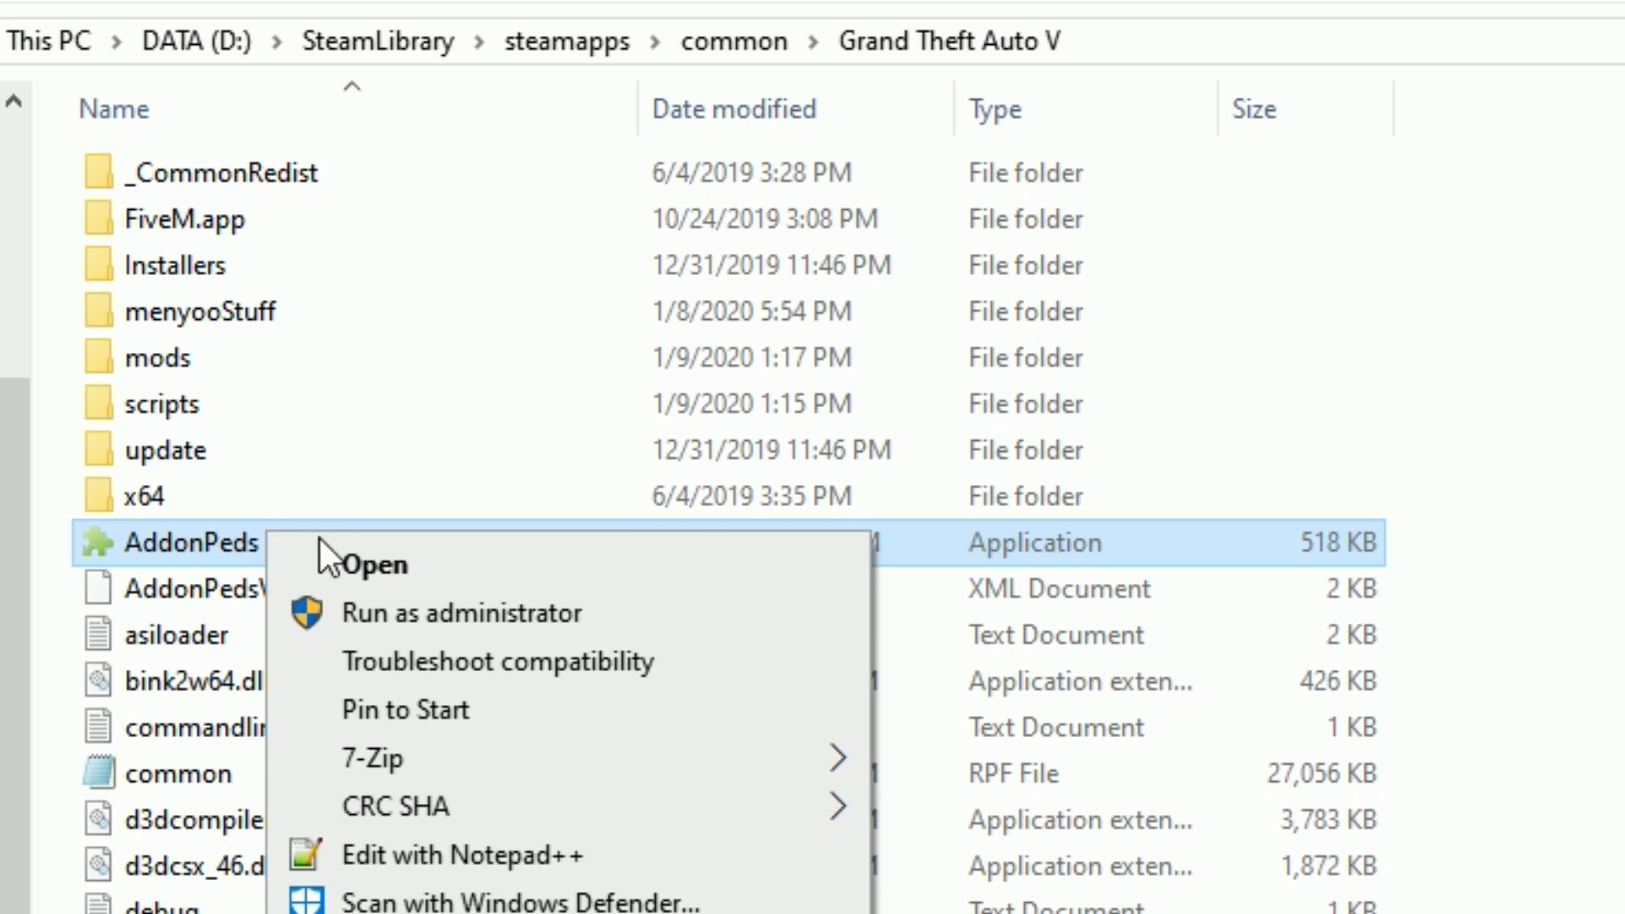
click(472, 621)
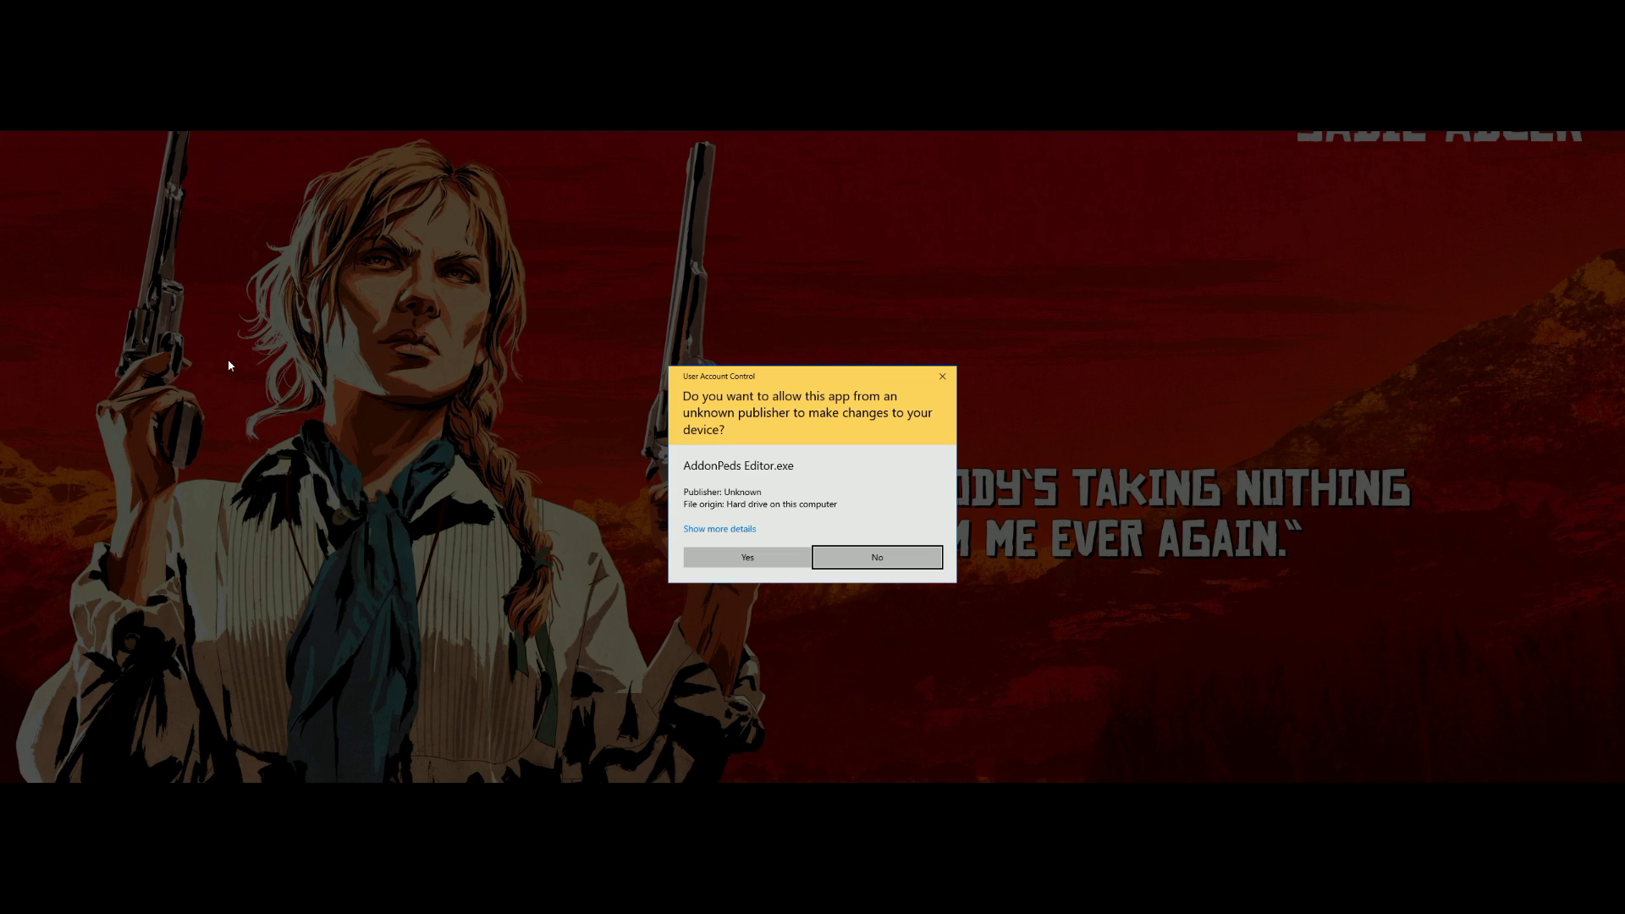
click(723, 560)
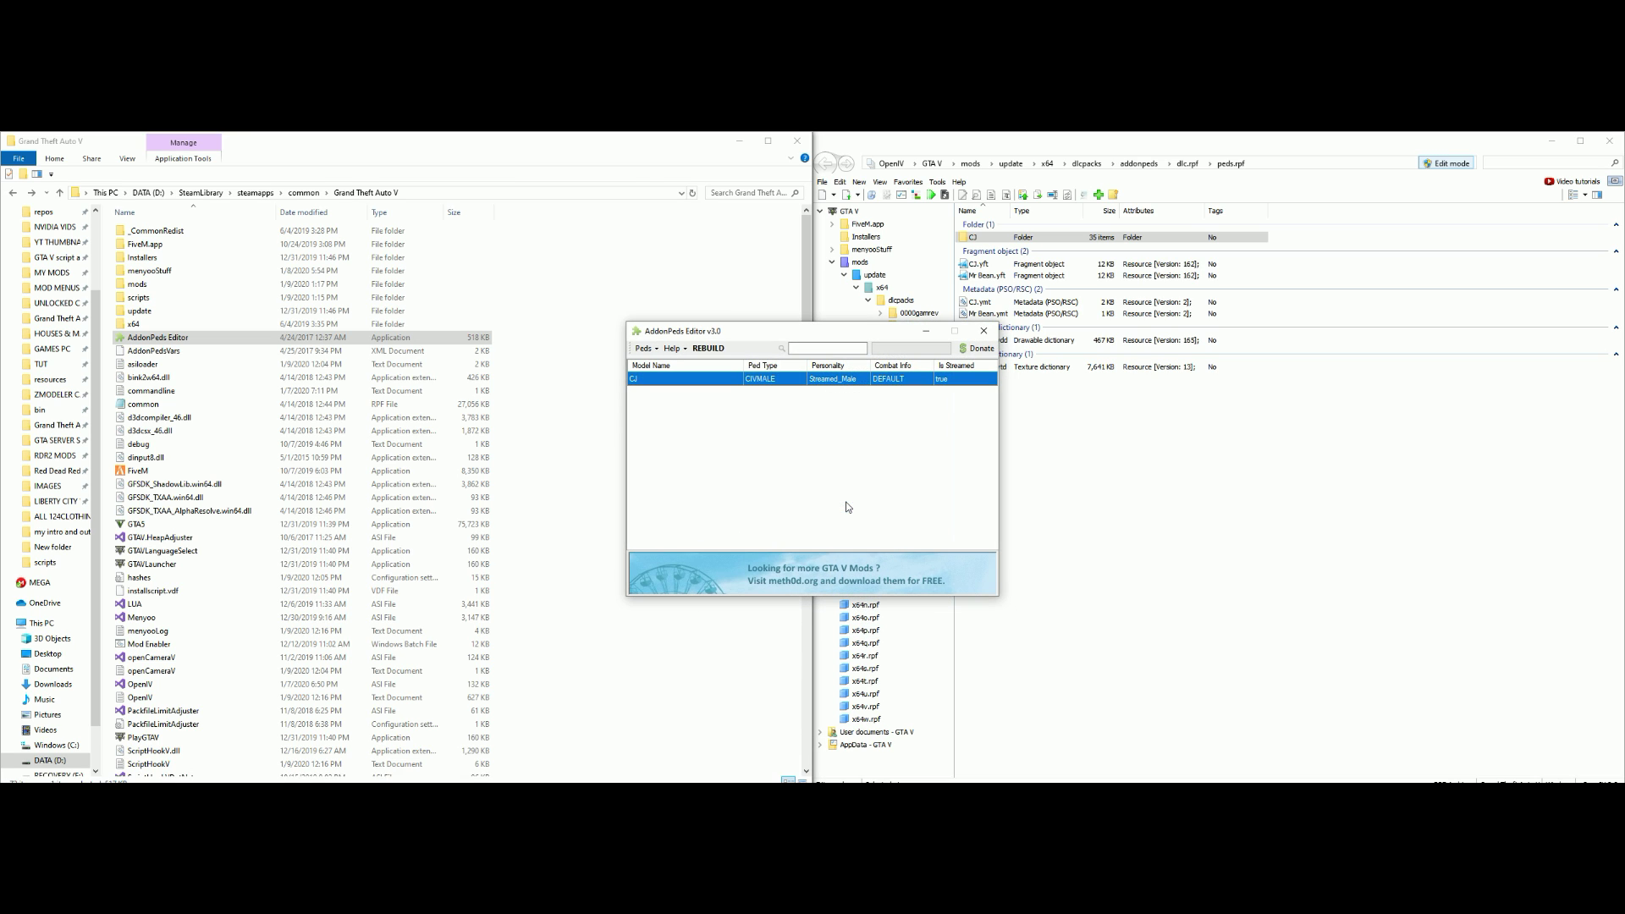
drag(786, 333, 712, 336)
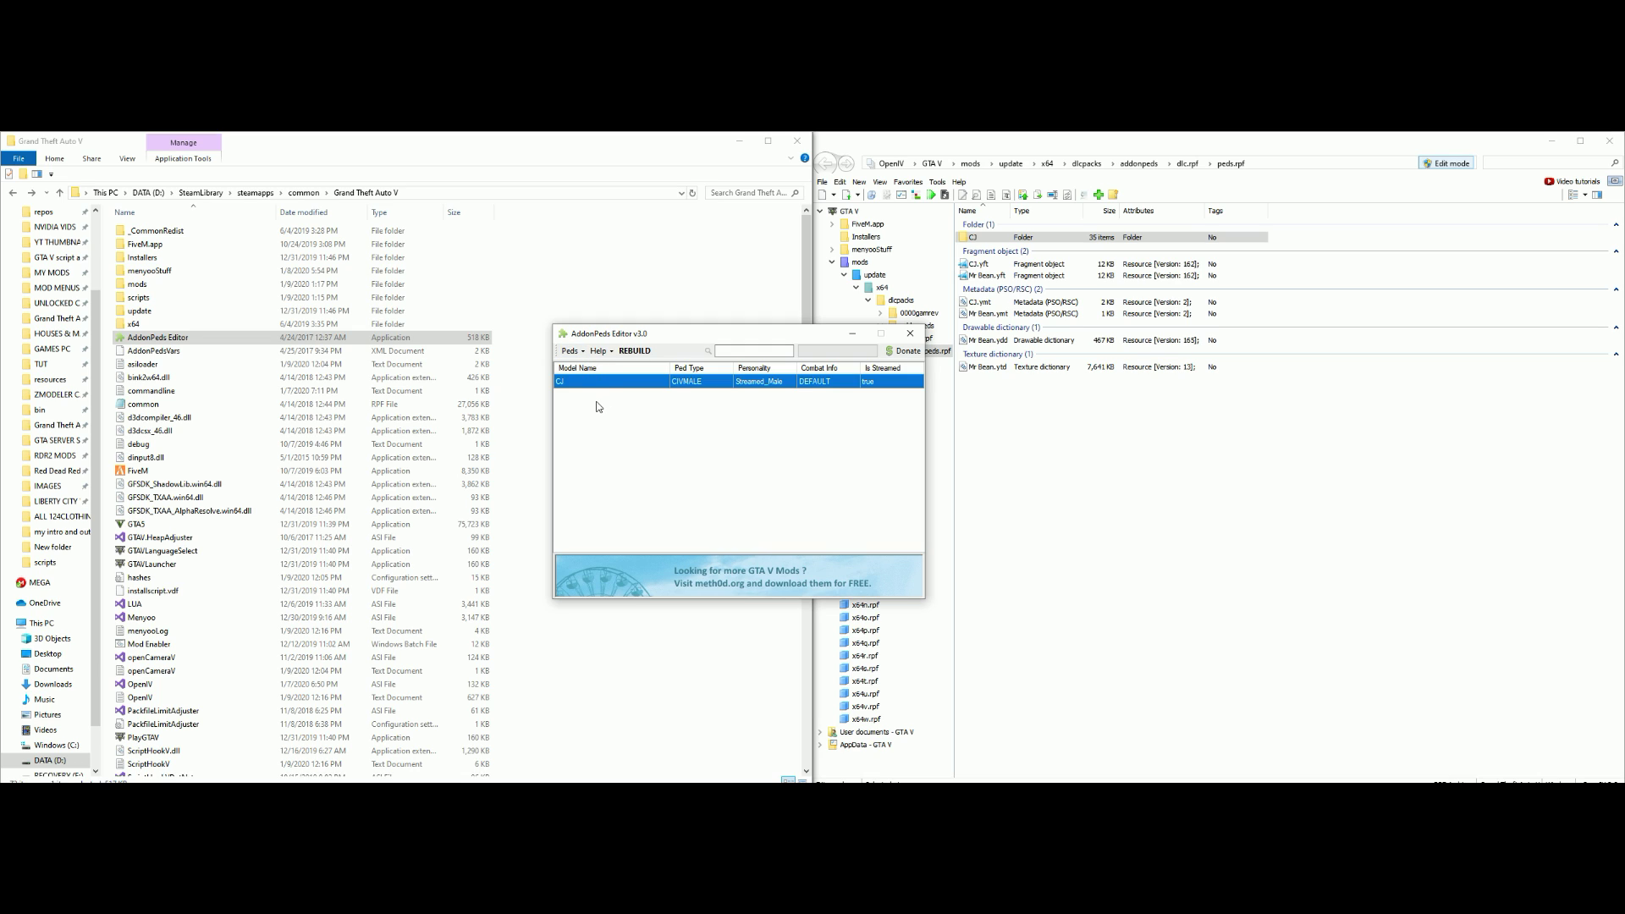
drag(690, 333, 556, 324)
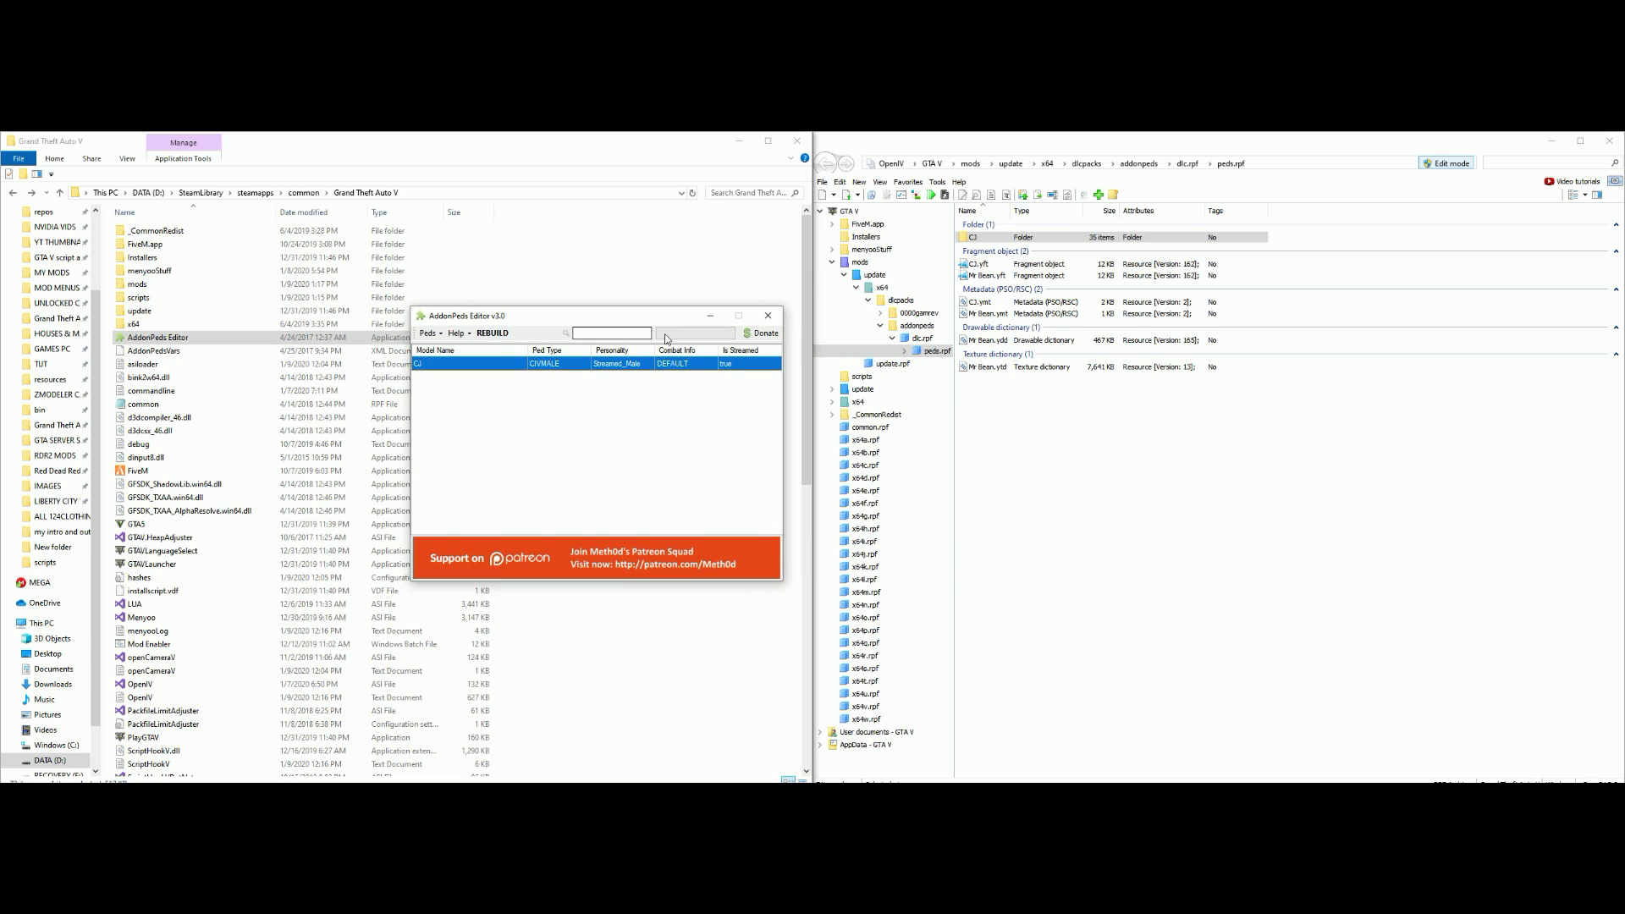
Delete the existing CJ ped entry from the AddonPeds Editor list.
click(976, 240)
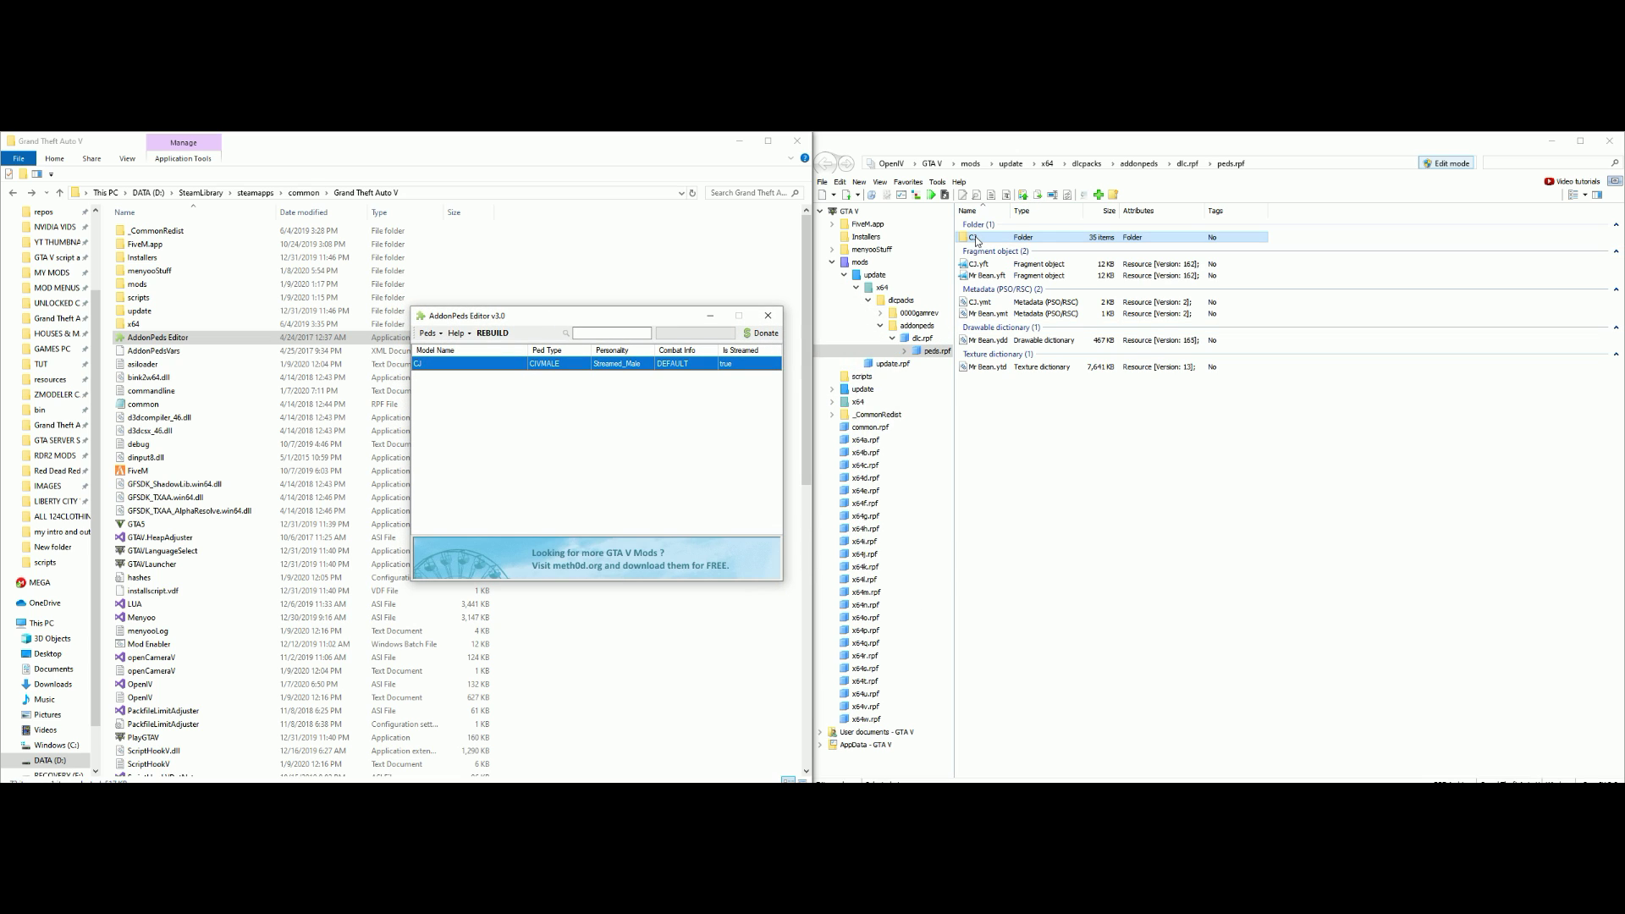
click(435, 363)
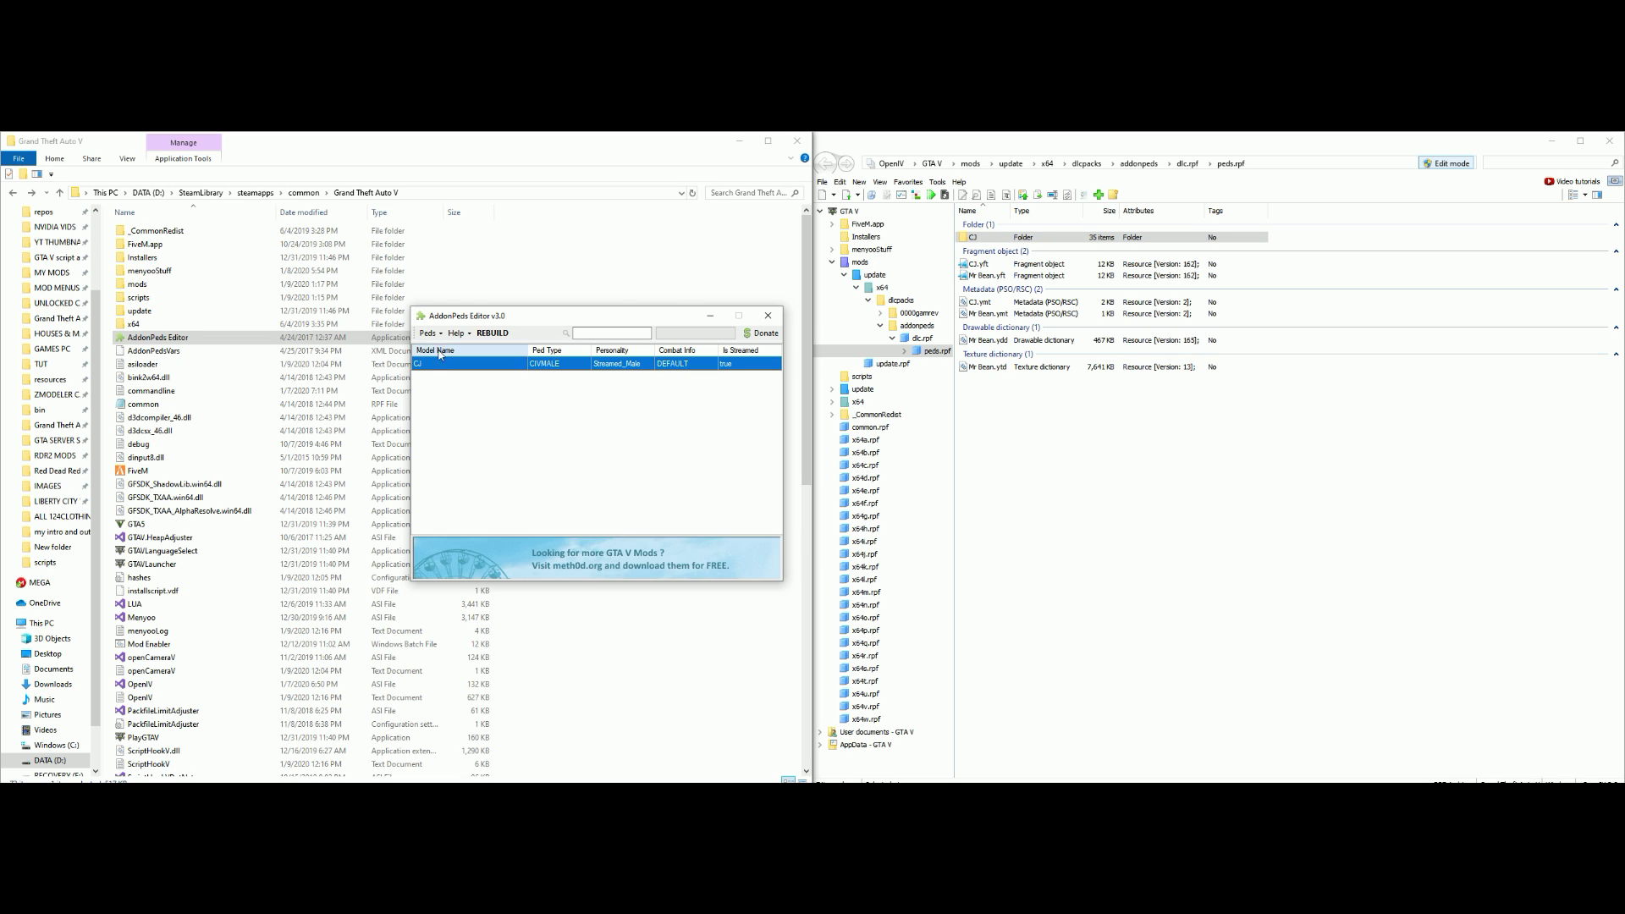
click(428, 333)
click(457, 375)
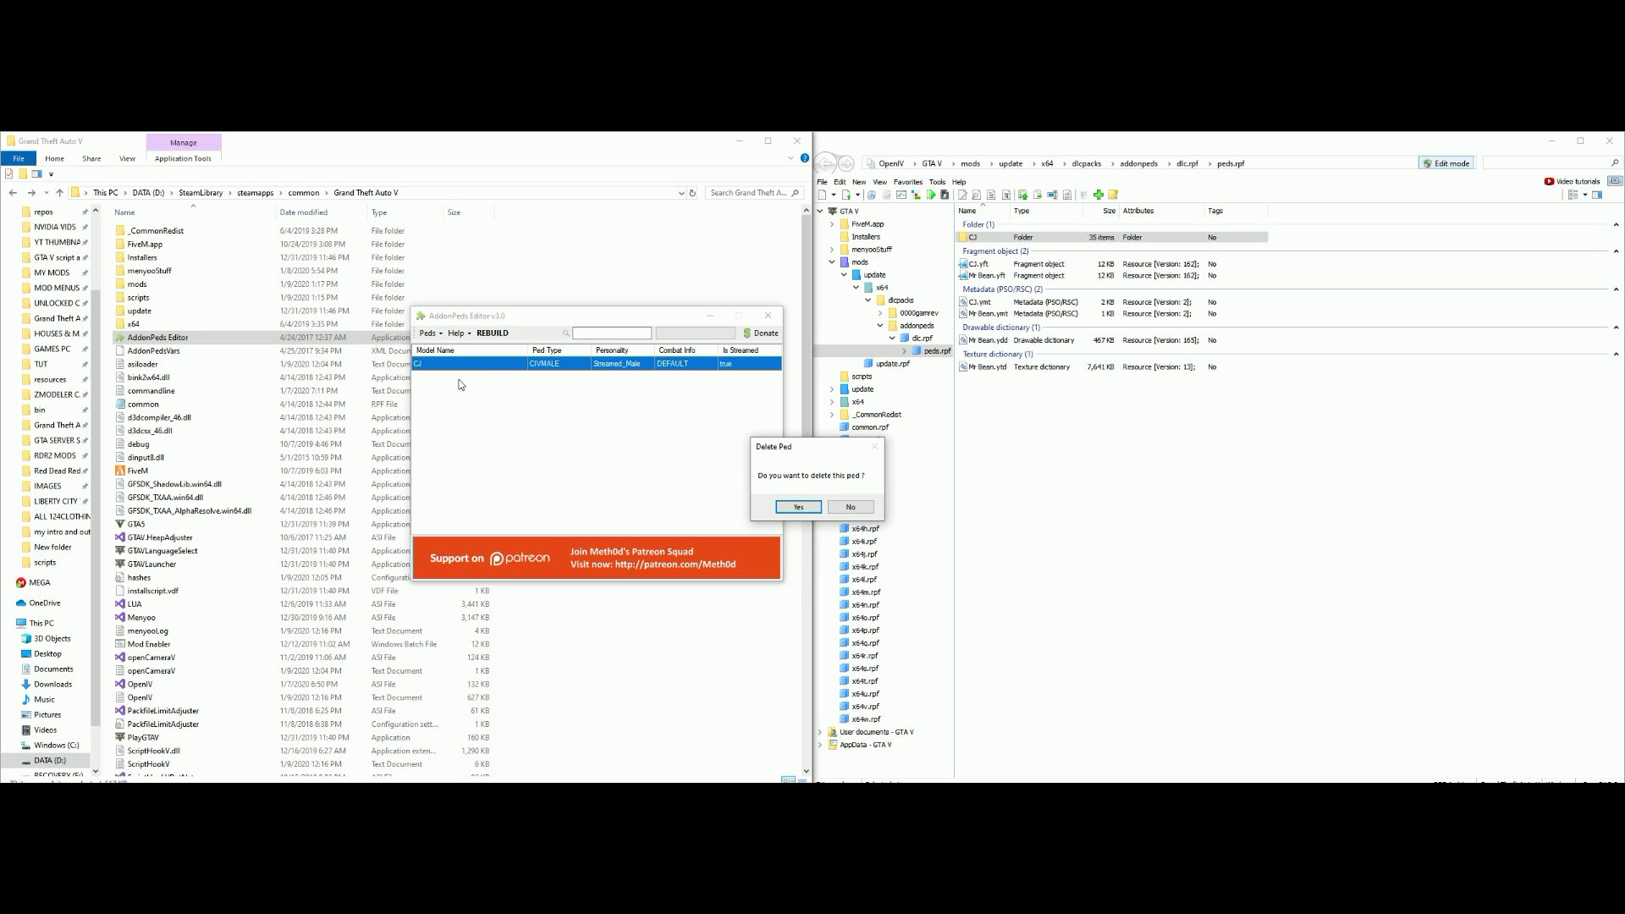
click(799, 506)
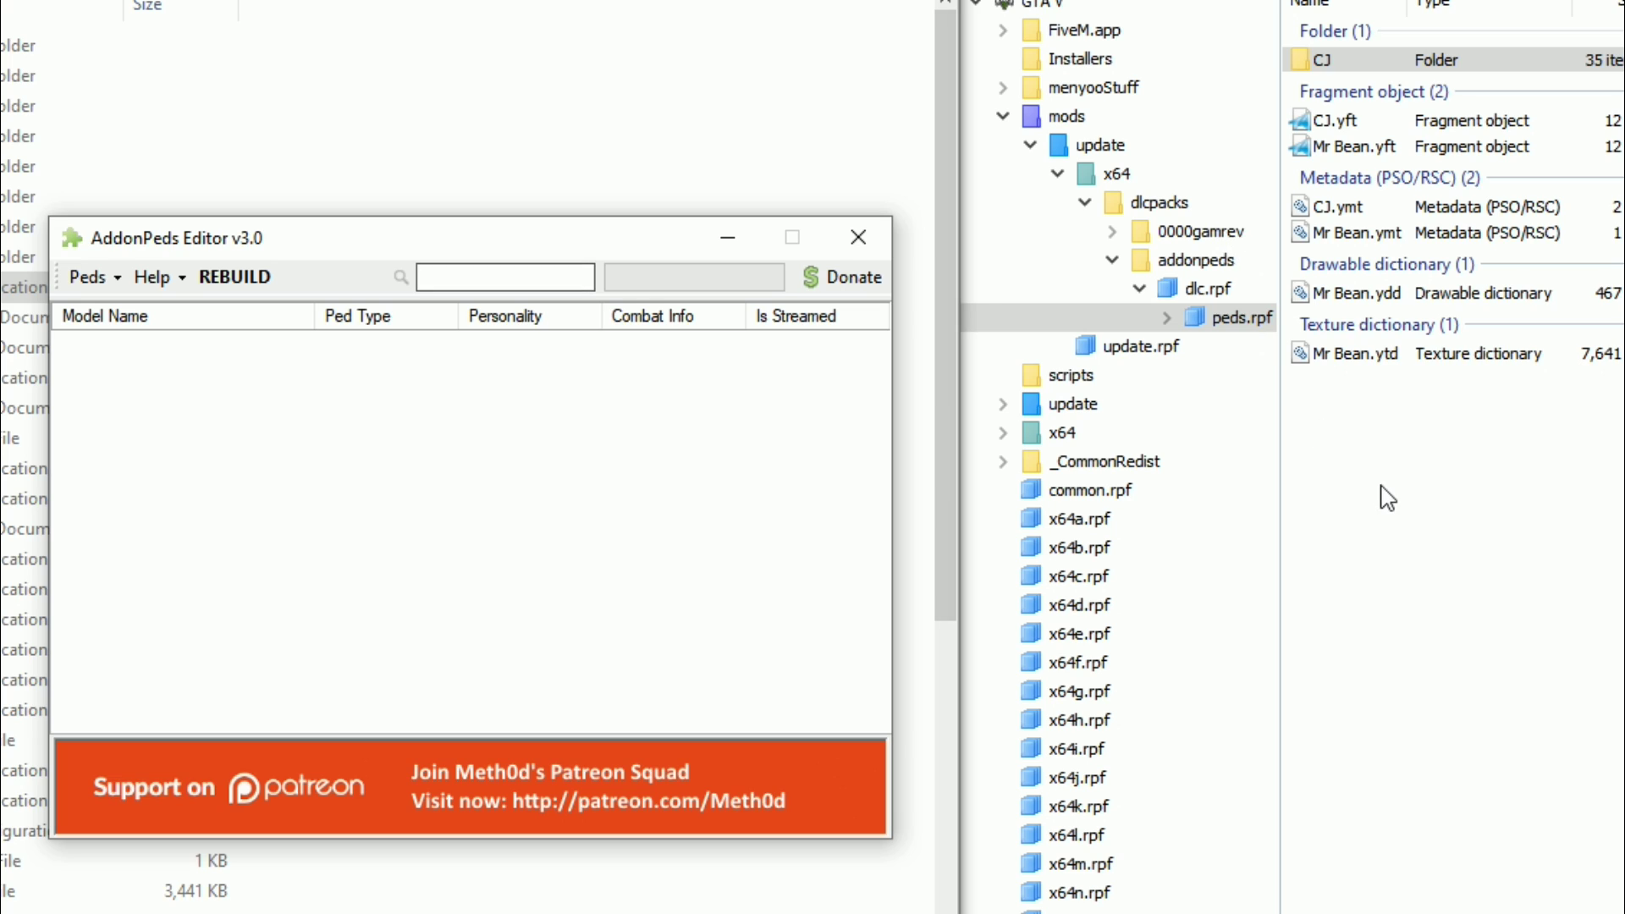
In OpenIV, copy the name of the CJ folder in peds.rpf without changing it.
click(1334, 66)
click(1334, 65)
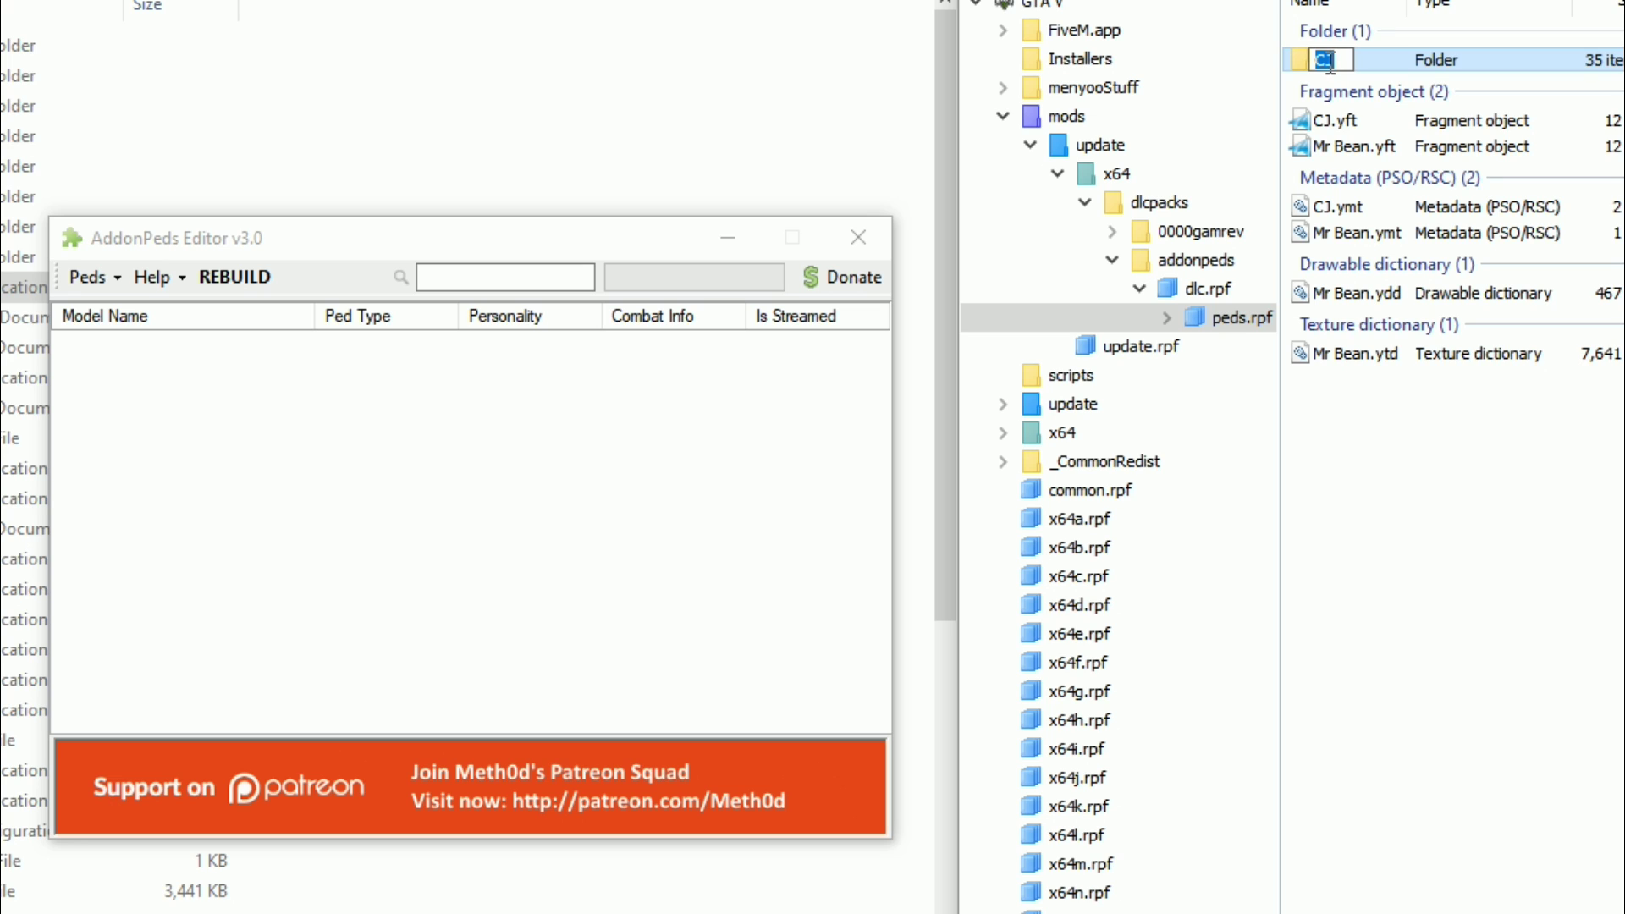
right_click(1323, 62)
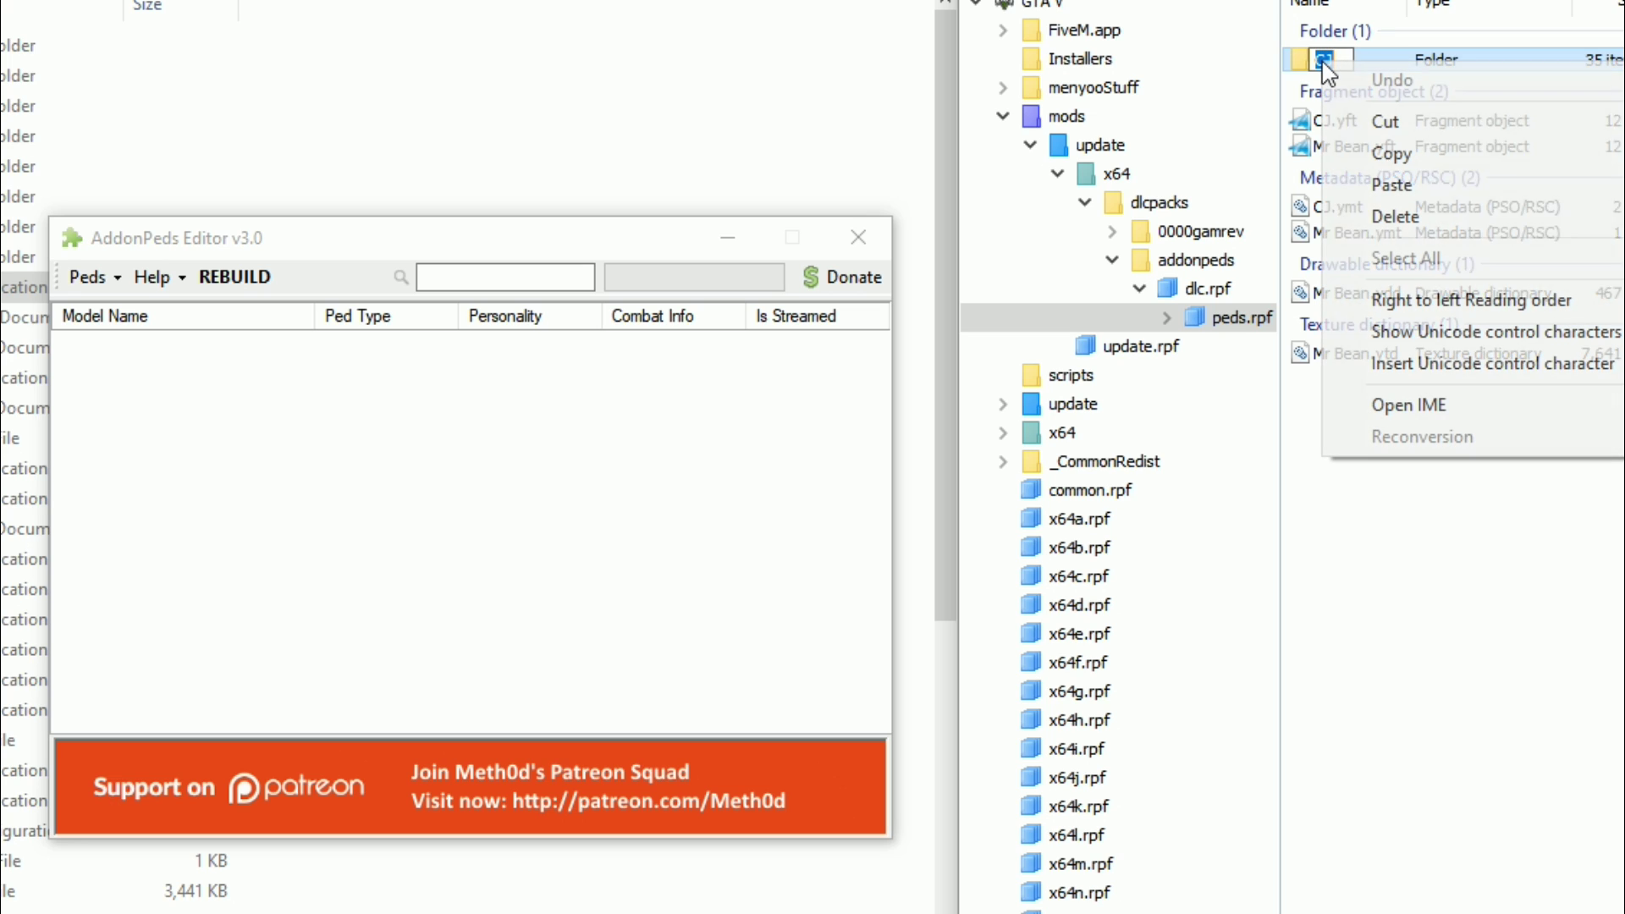
click(1378, 158)
click(1541, 568)
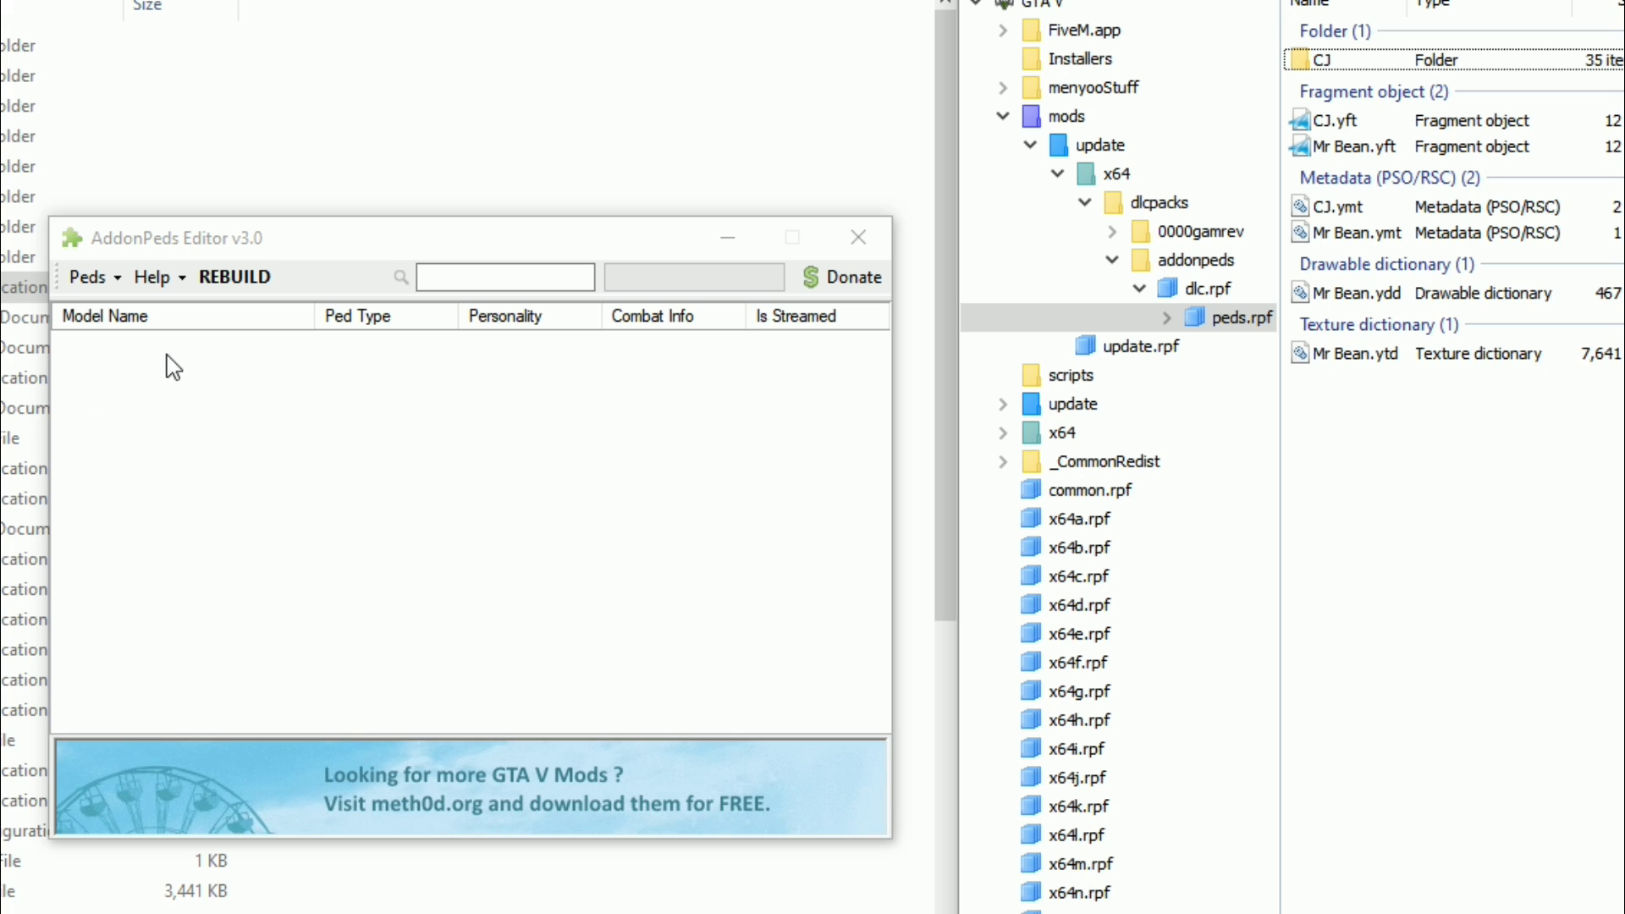
Start a new ped entry in AddonPeds Editor and paste the copied name CJ as its model name.
click(119, 285)
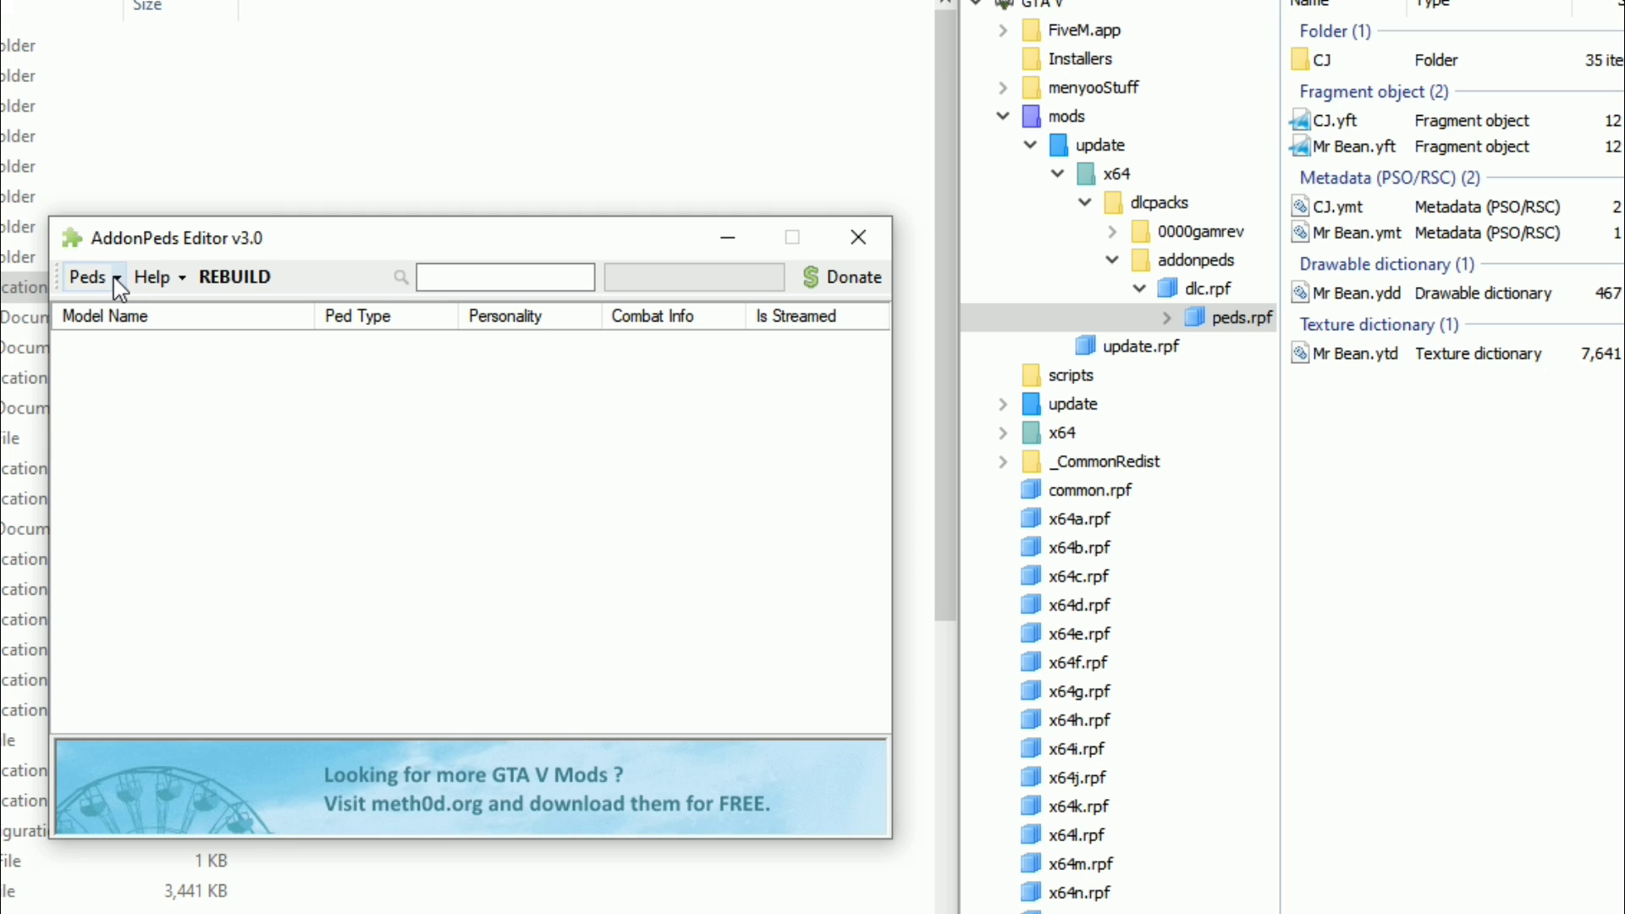
click(115, 281)
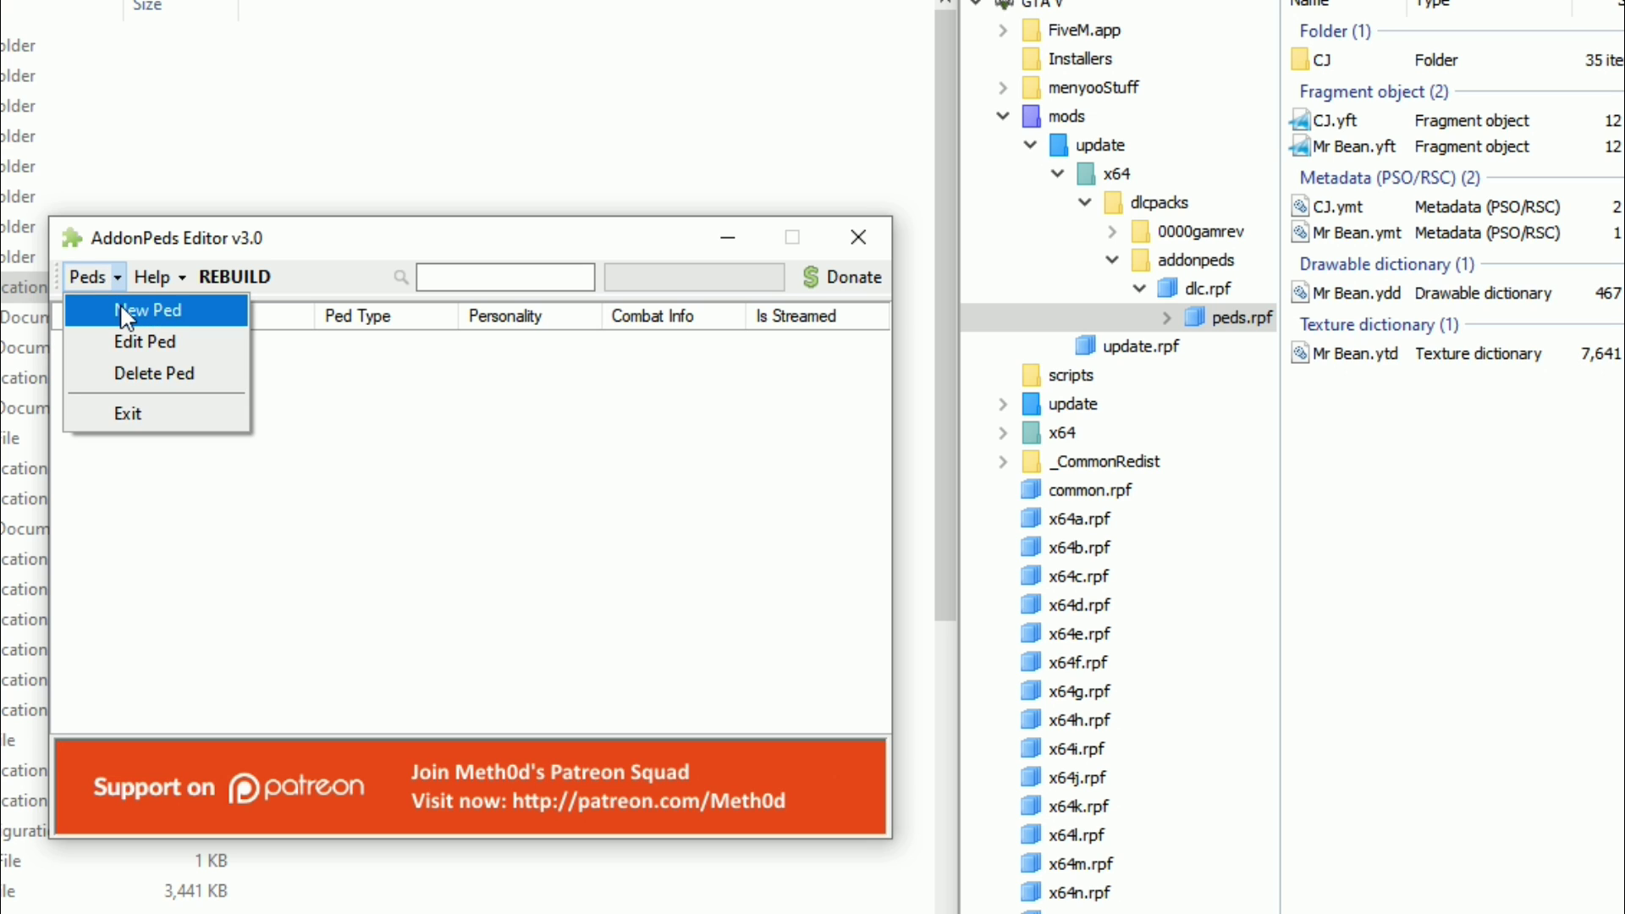
click(164, 319)
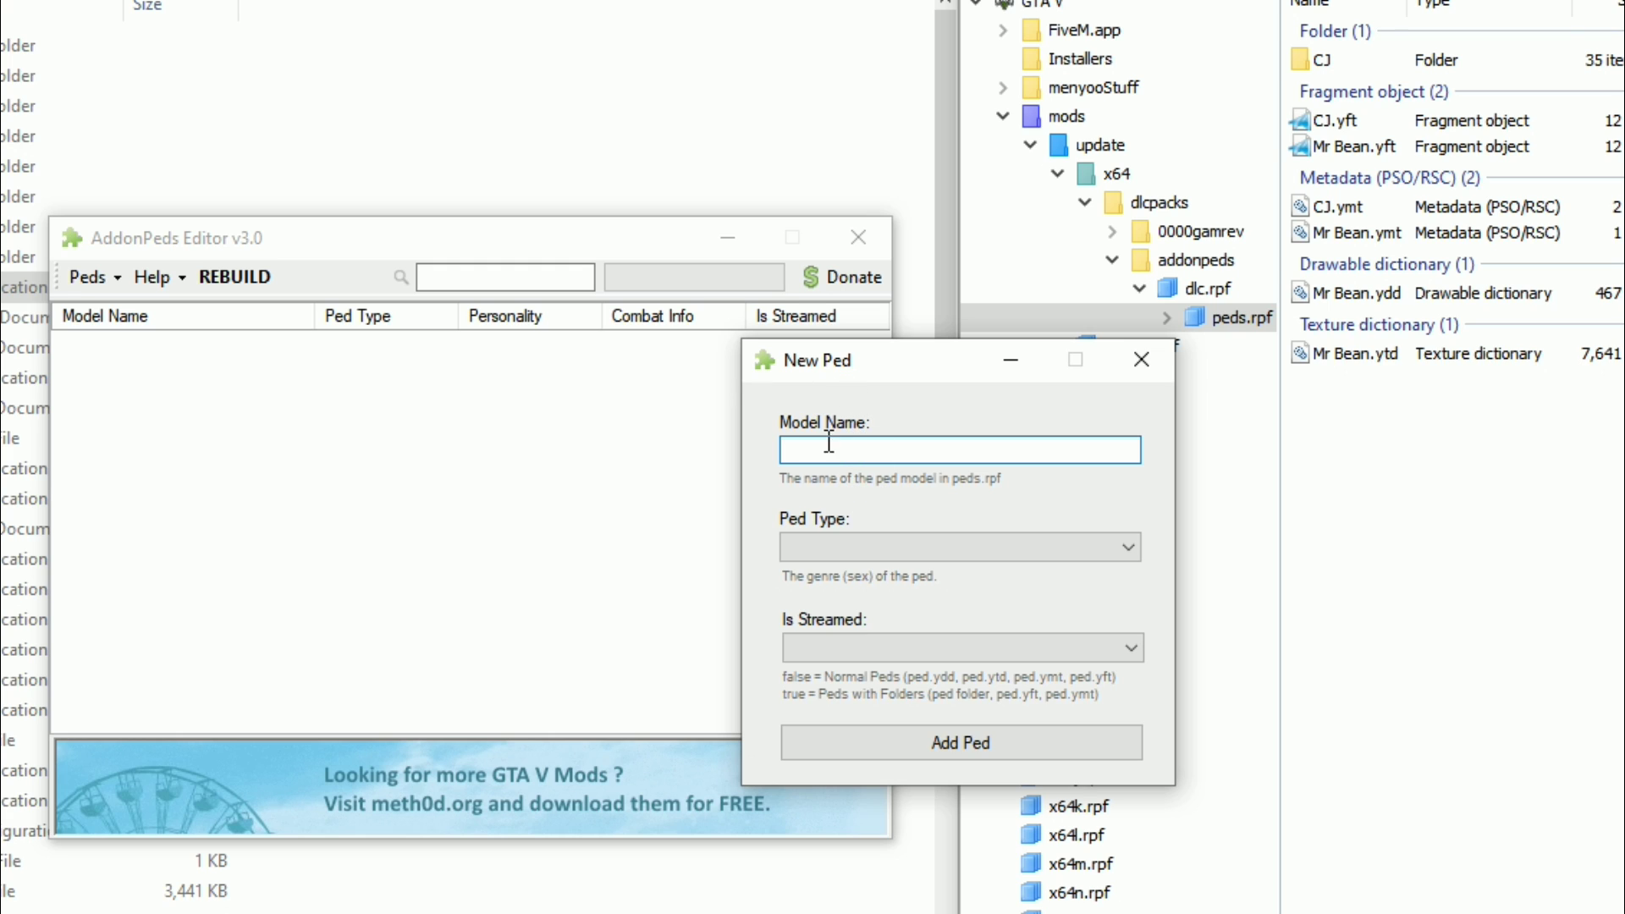
right_click(849, 449)
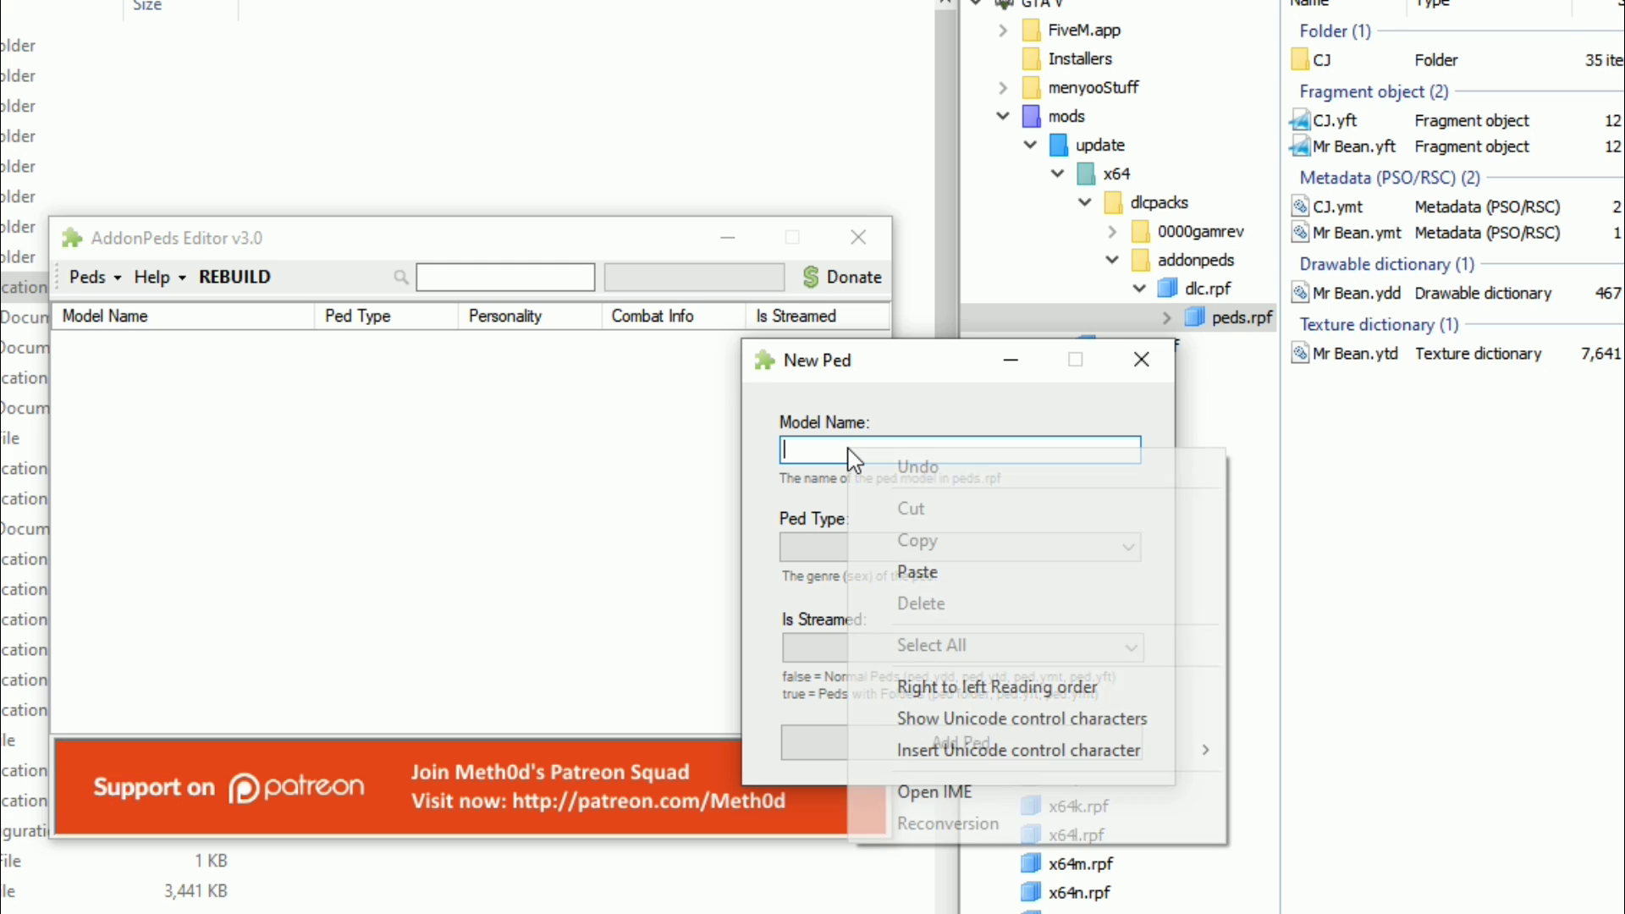
click(964, 570)
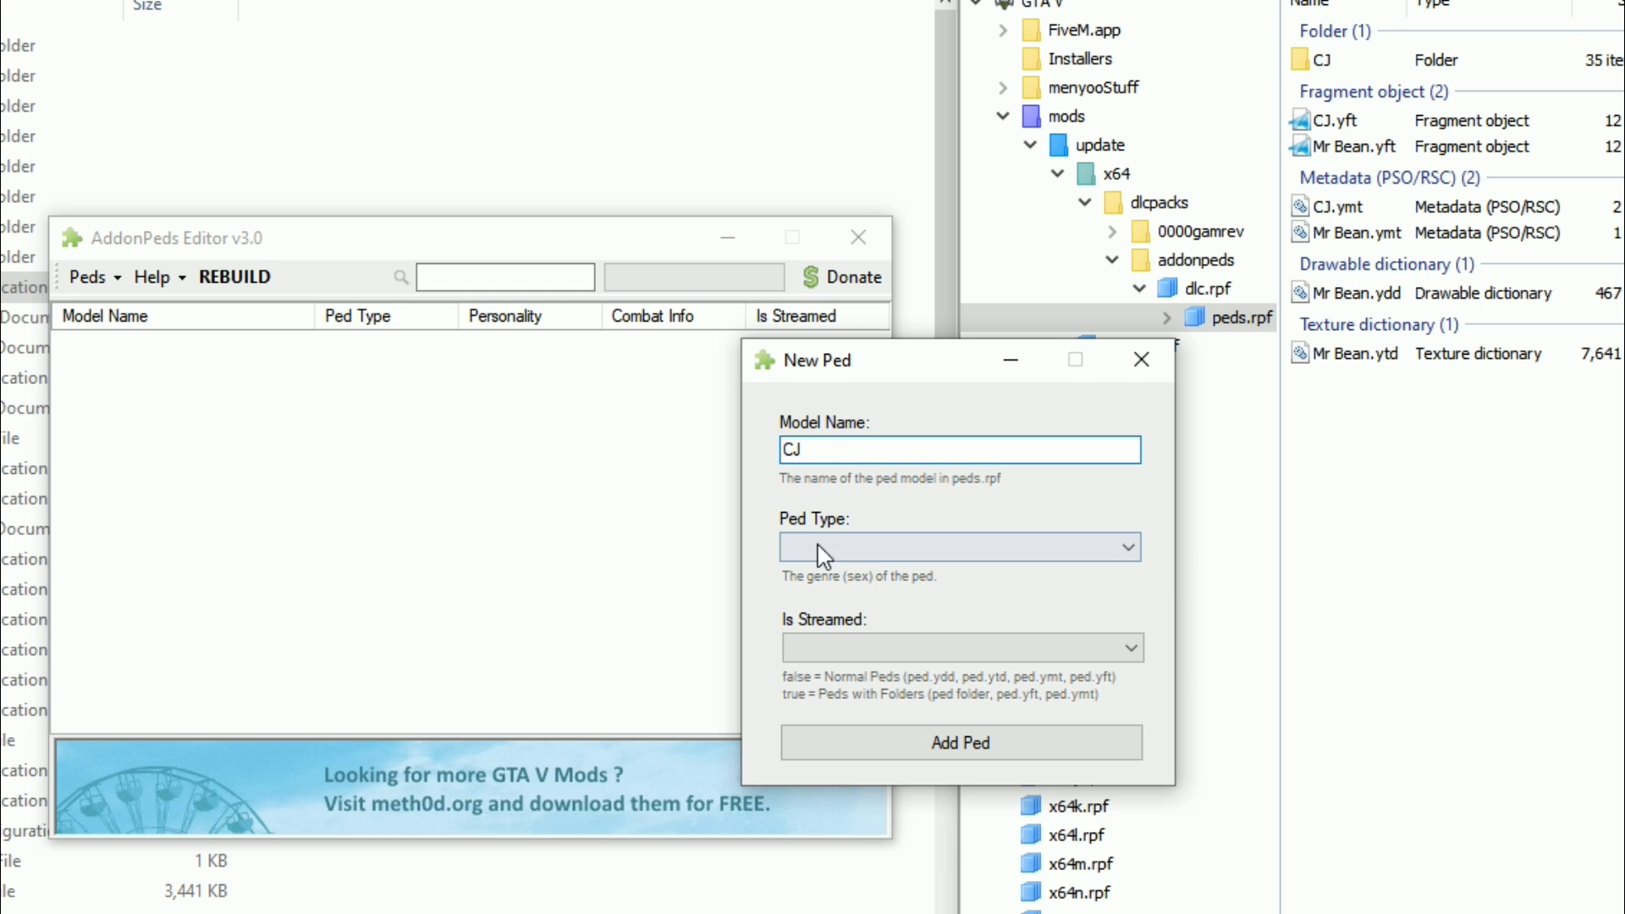
Add the CJ ped with ped type Male and Is Streamed set to true, and rebuild the ped list.
click(871, 552)
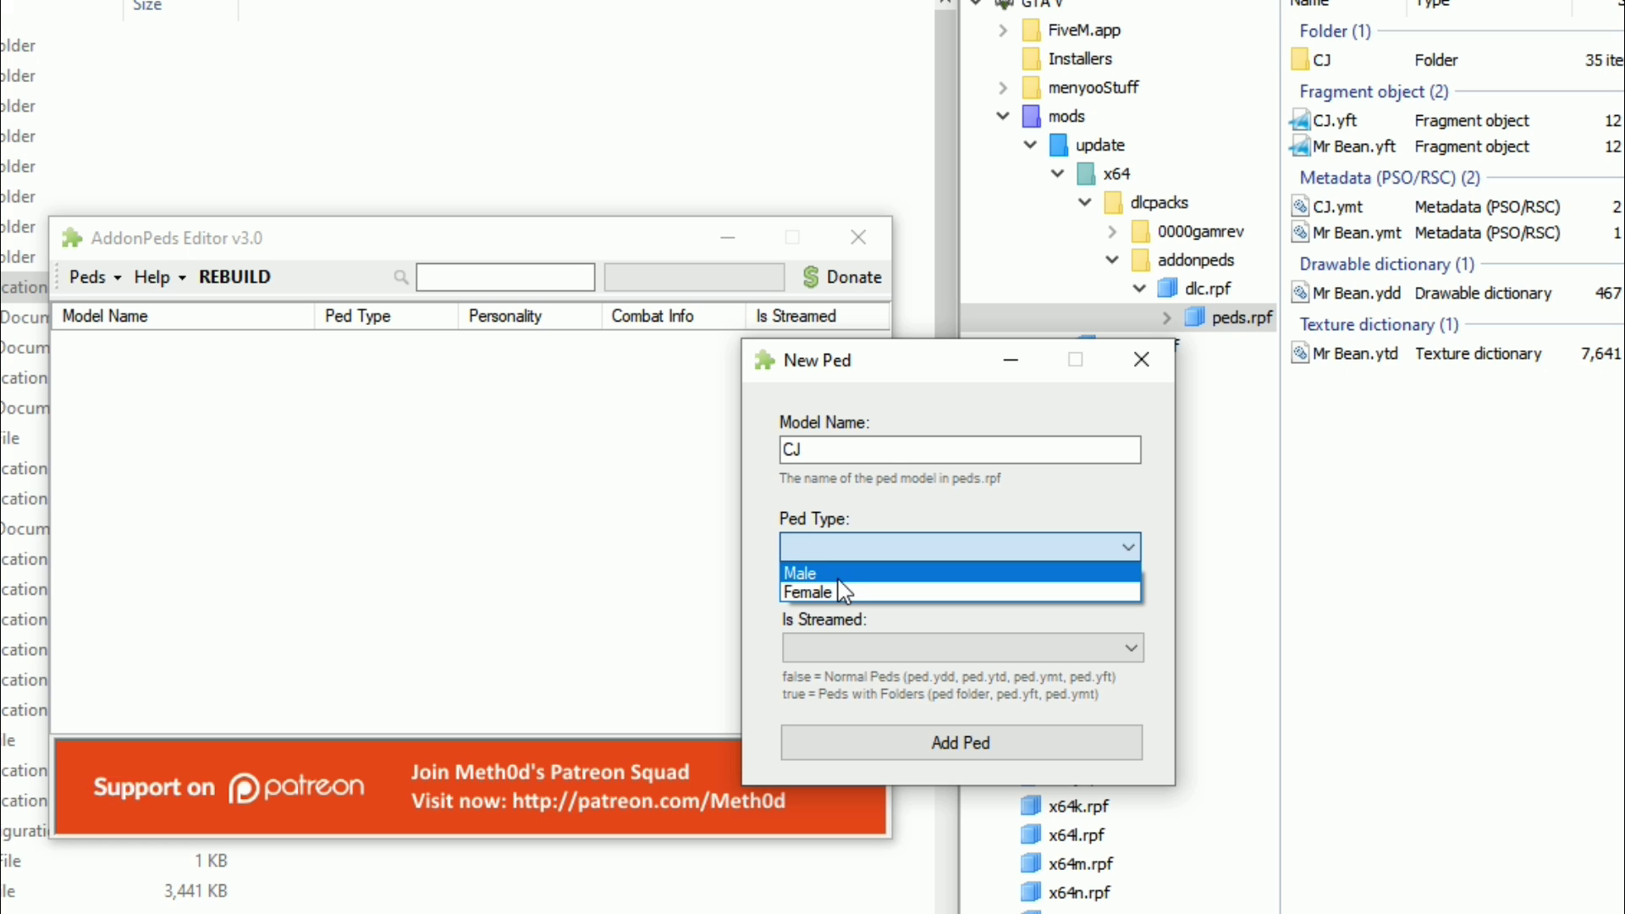
click(838, 575)
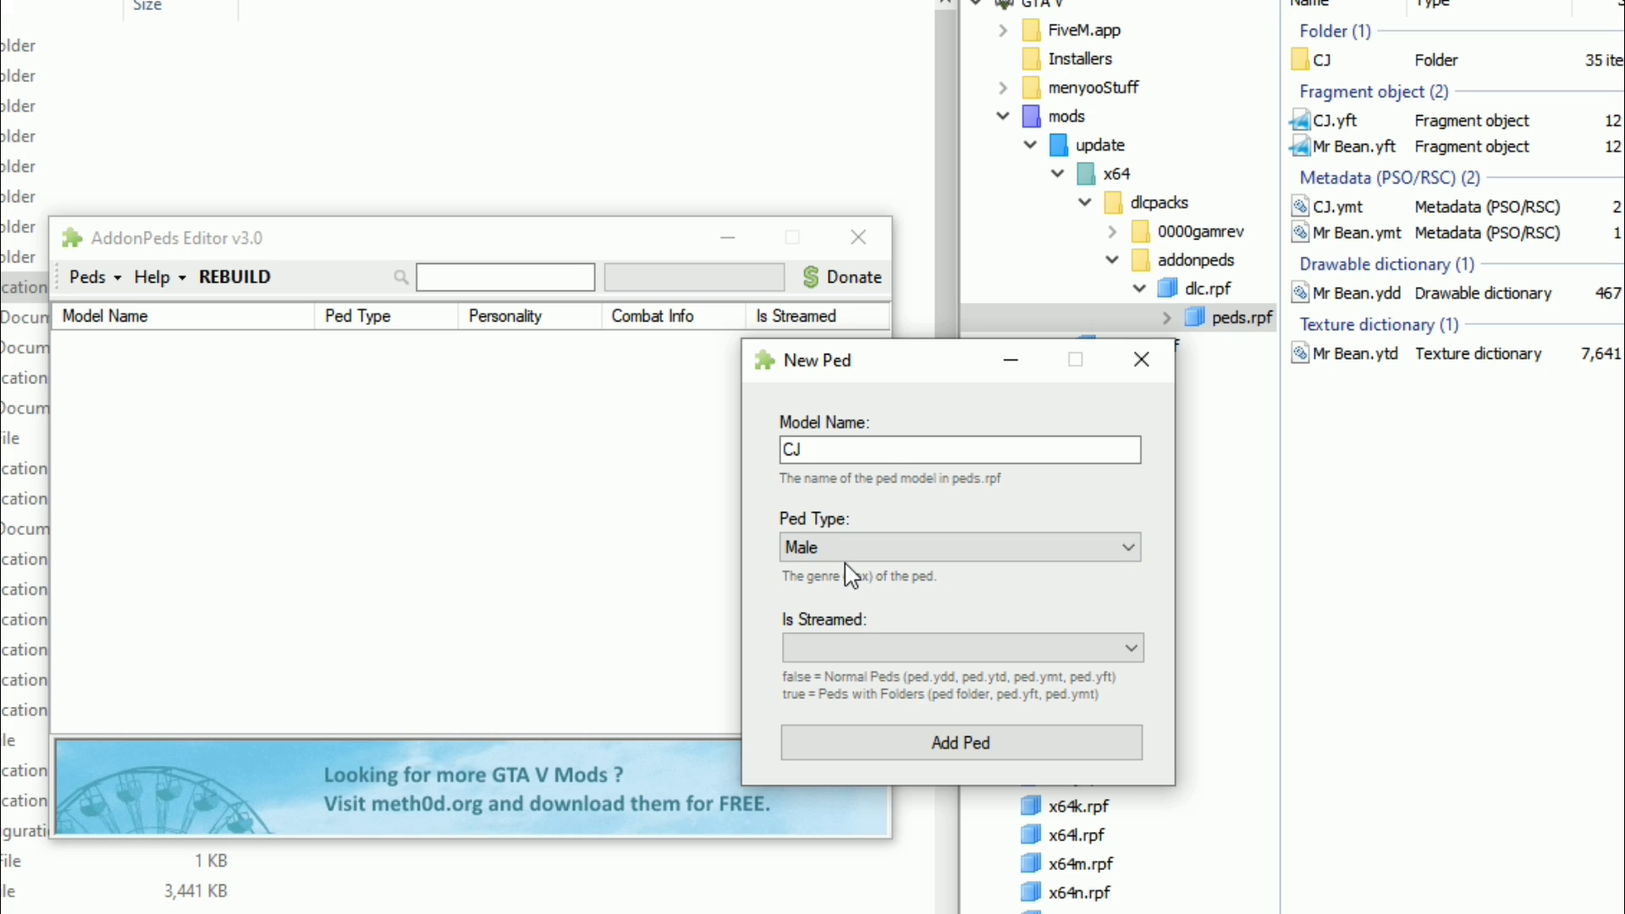
click(844, 660)
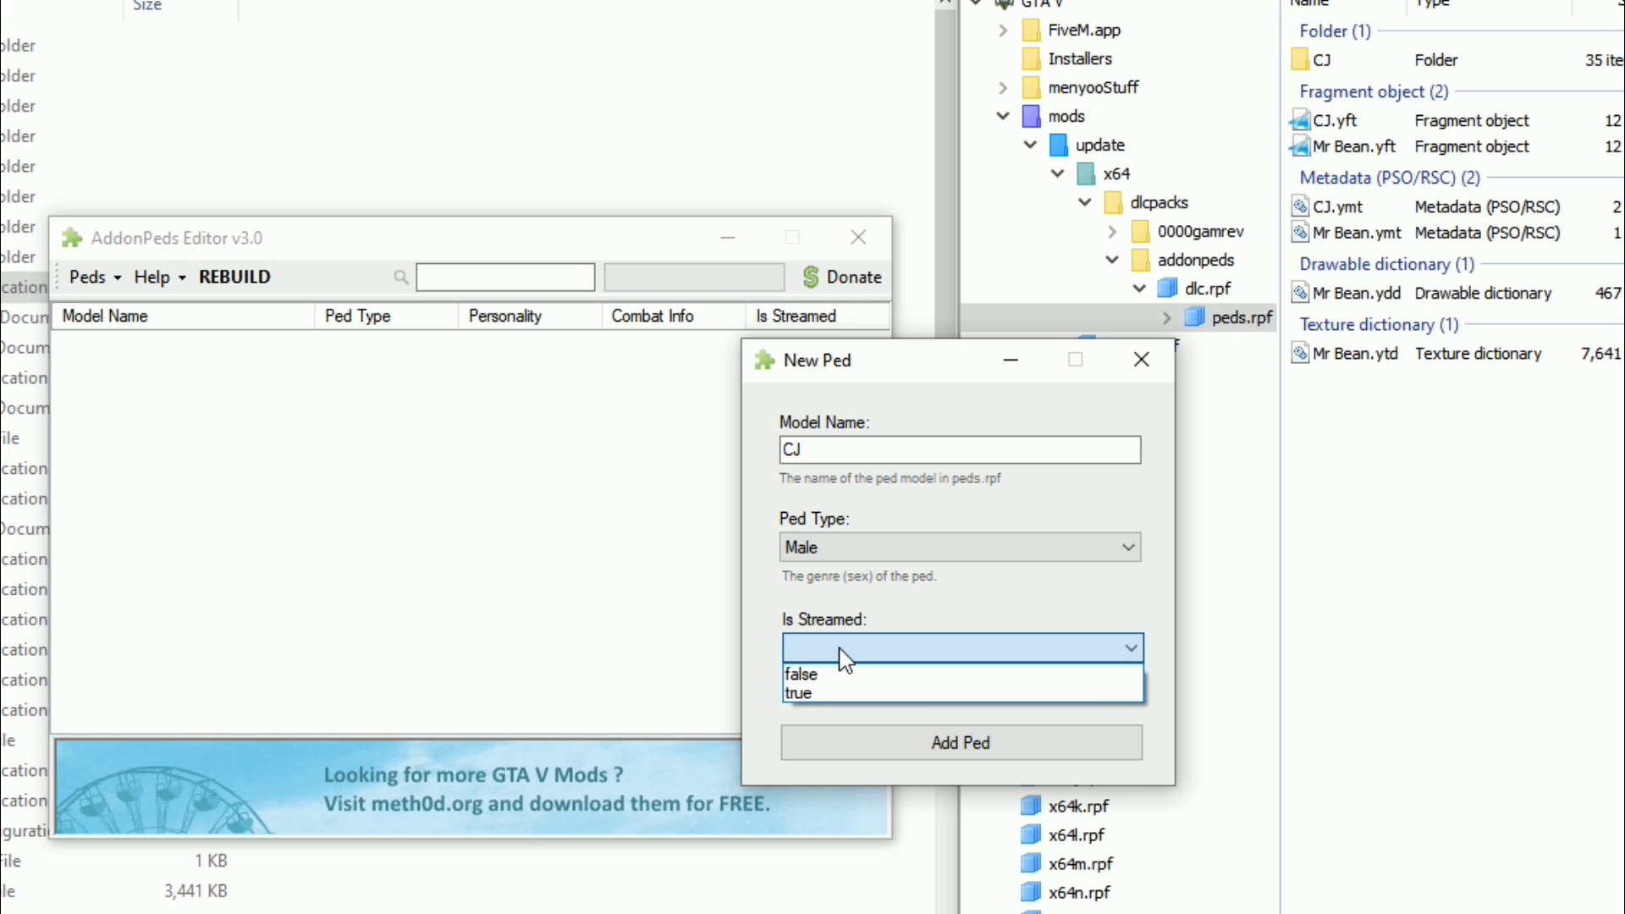
click(844, 699)
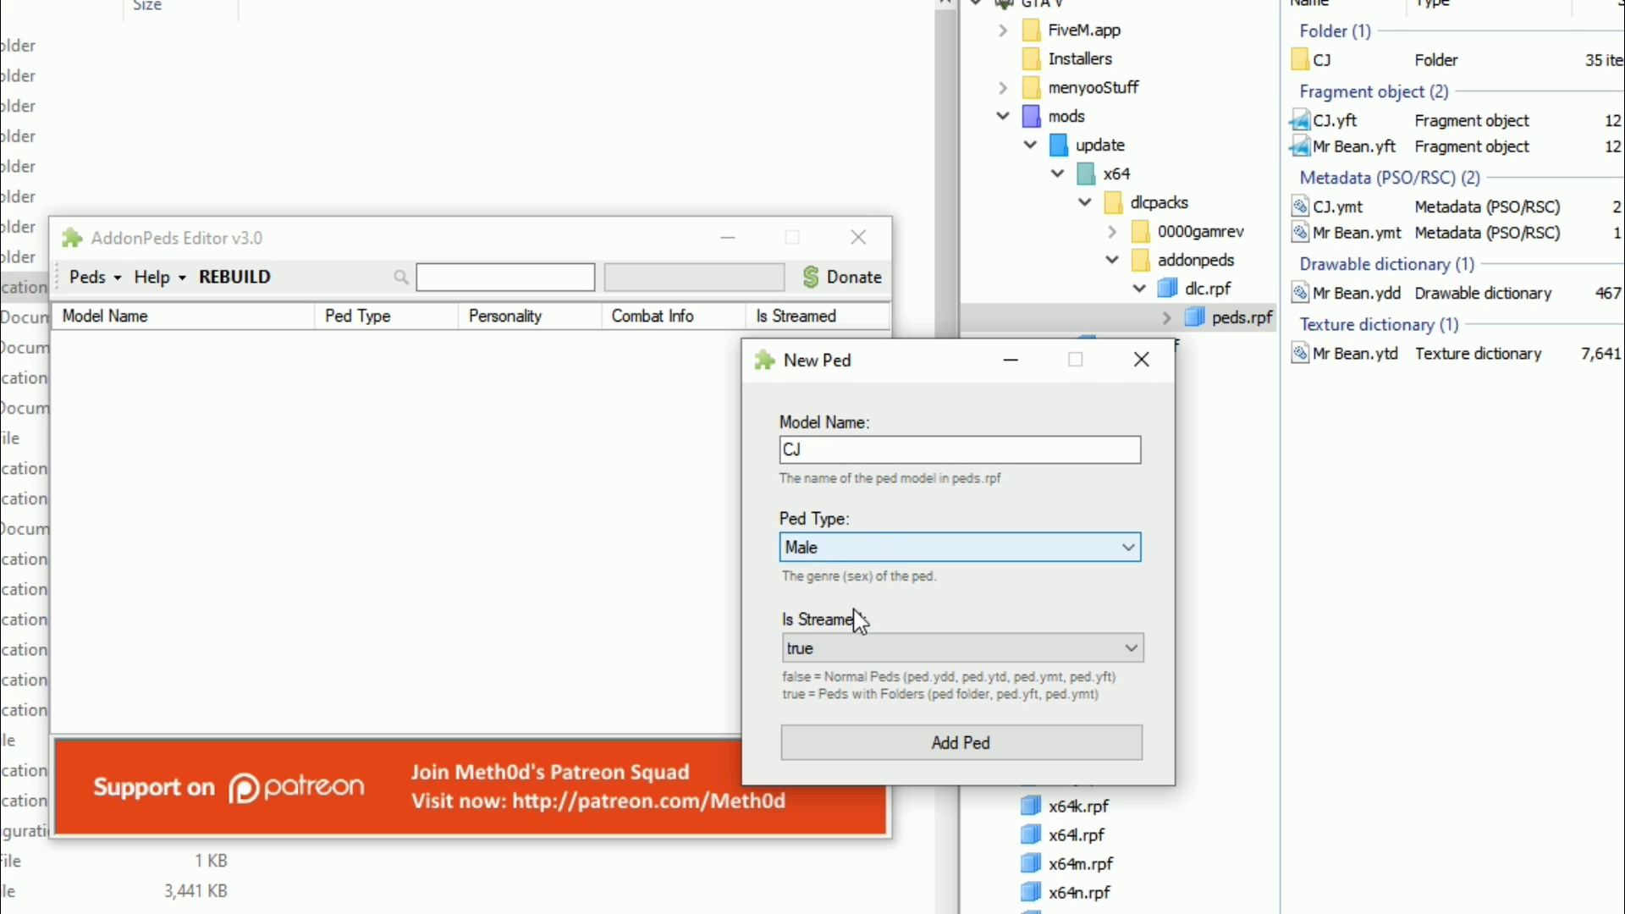
click(971, 750)
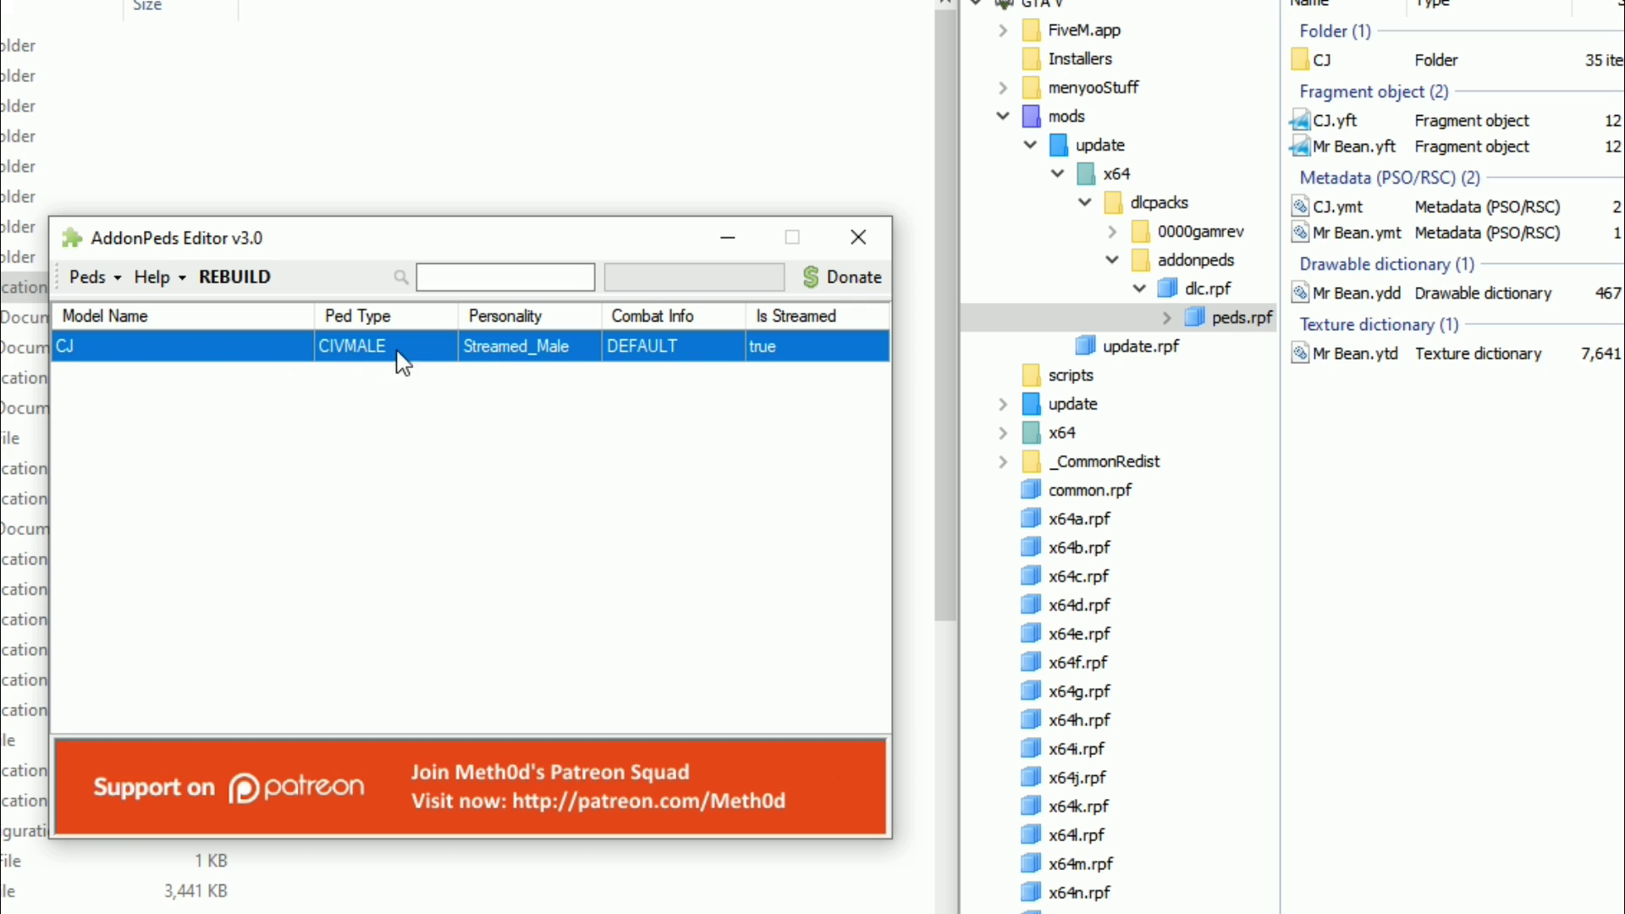
click(251, 285)
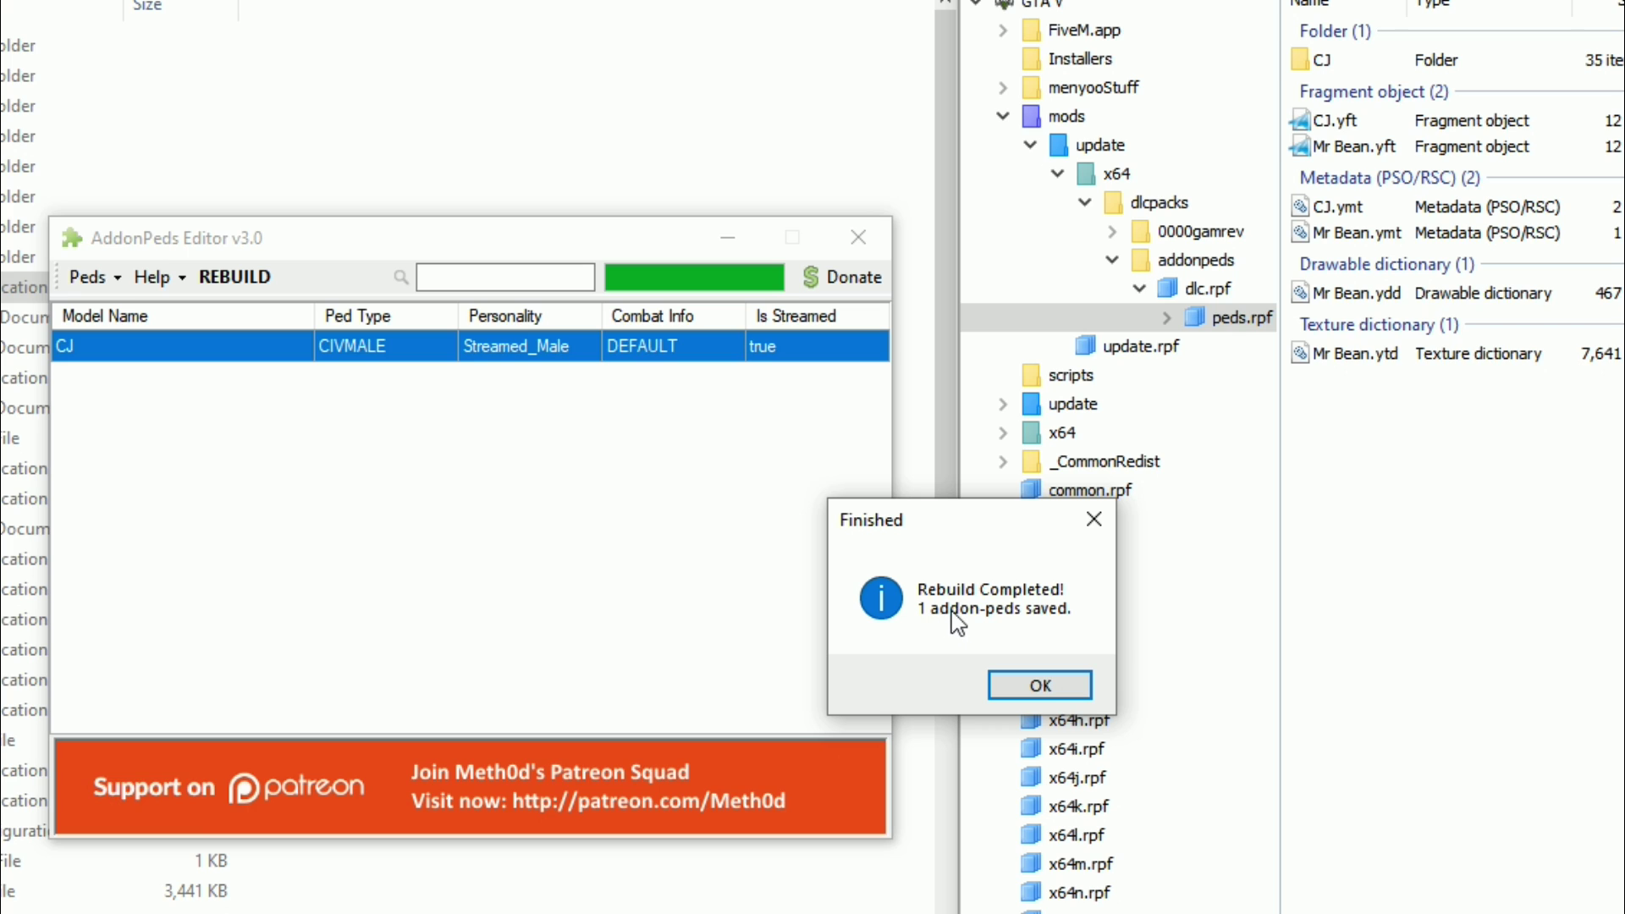
click(1038, 687)
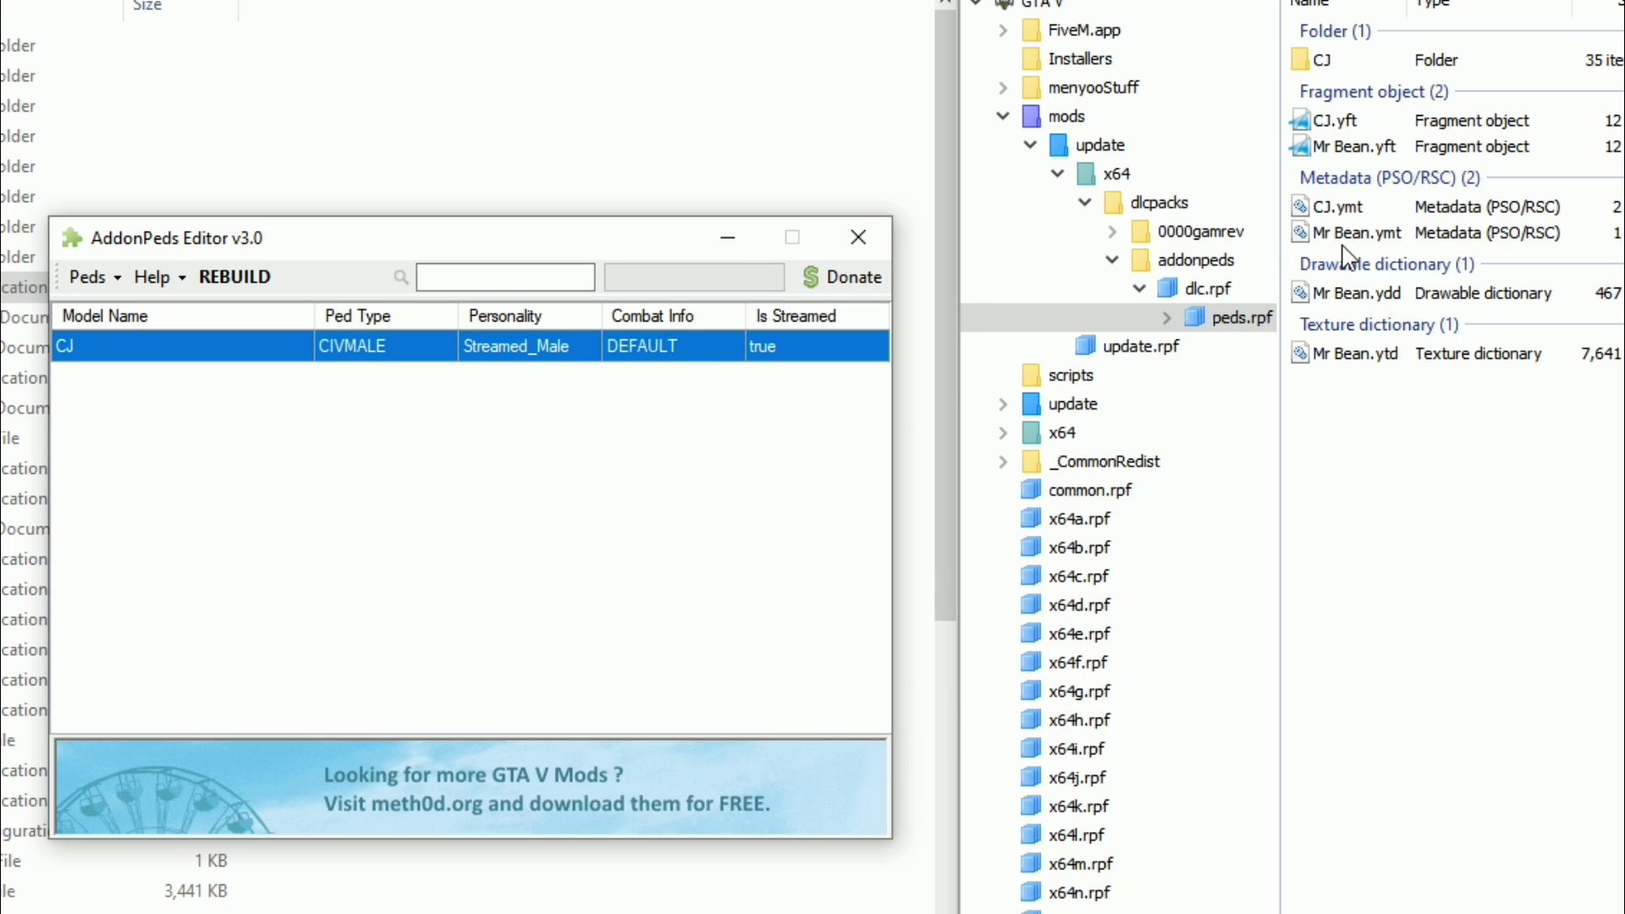
In OpenIV, copy the name Mr Bean from the Mr Bean.ytd file in peds.rpf without renaming the file.
click(1339, 366)
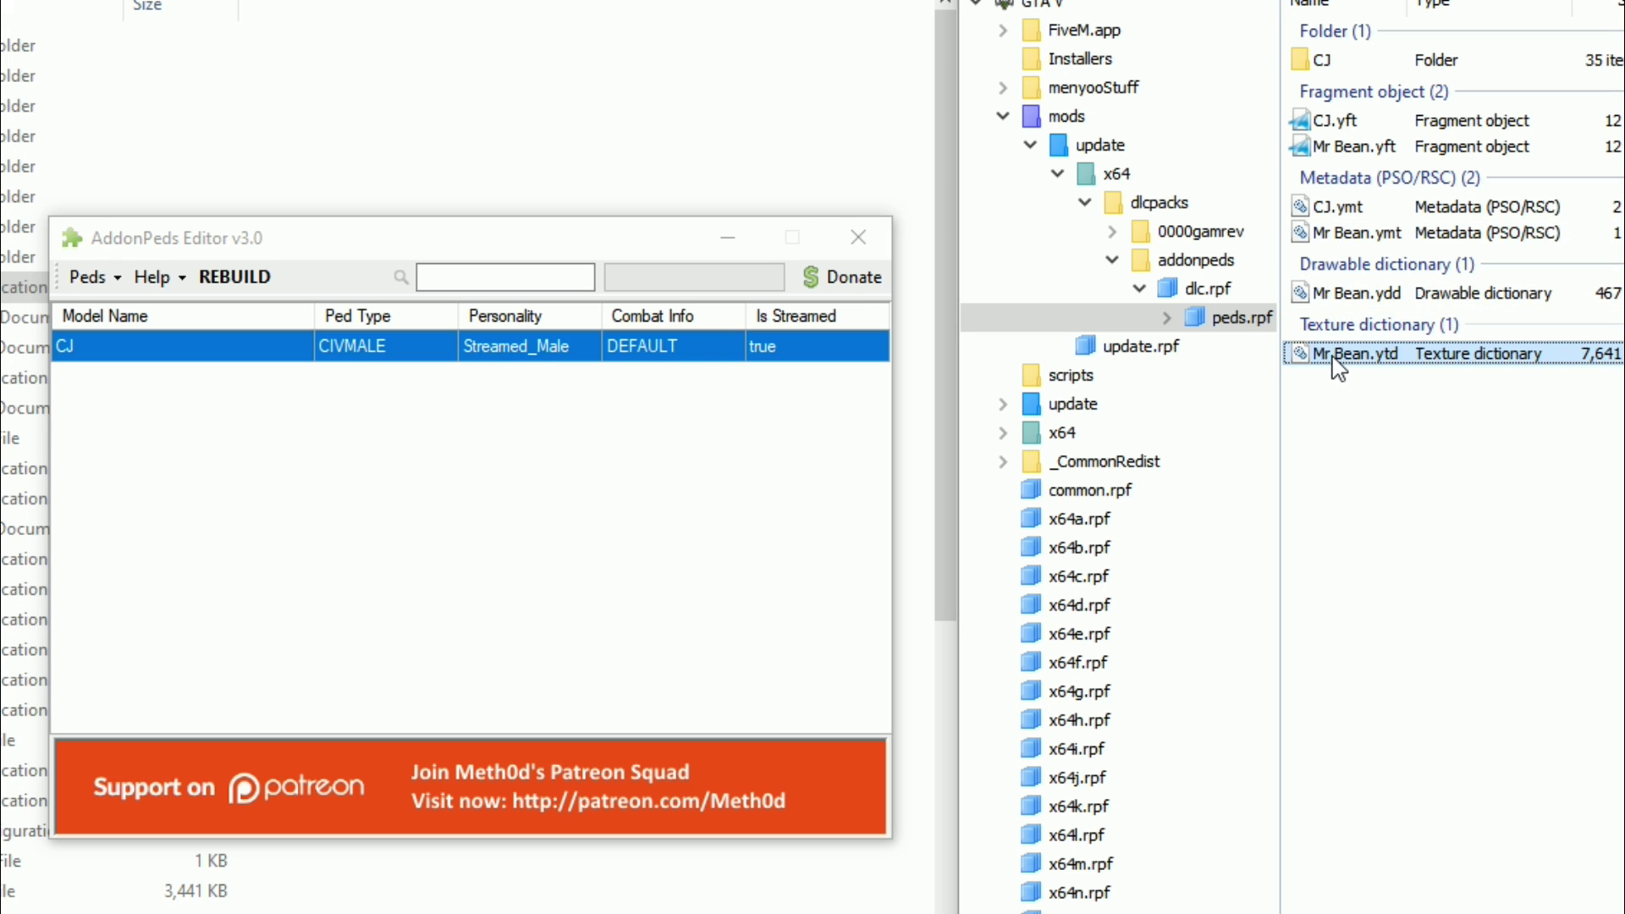
click(1334, 359)
right_click(1335, 359)
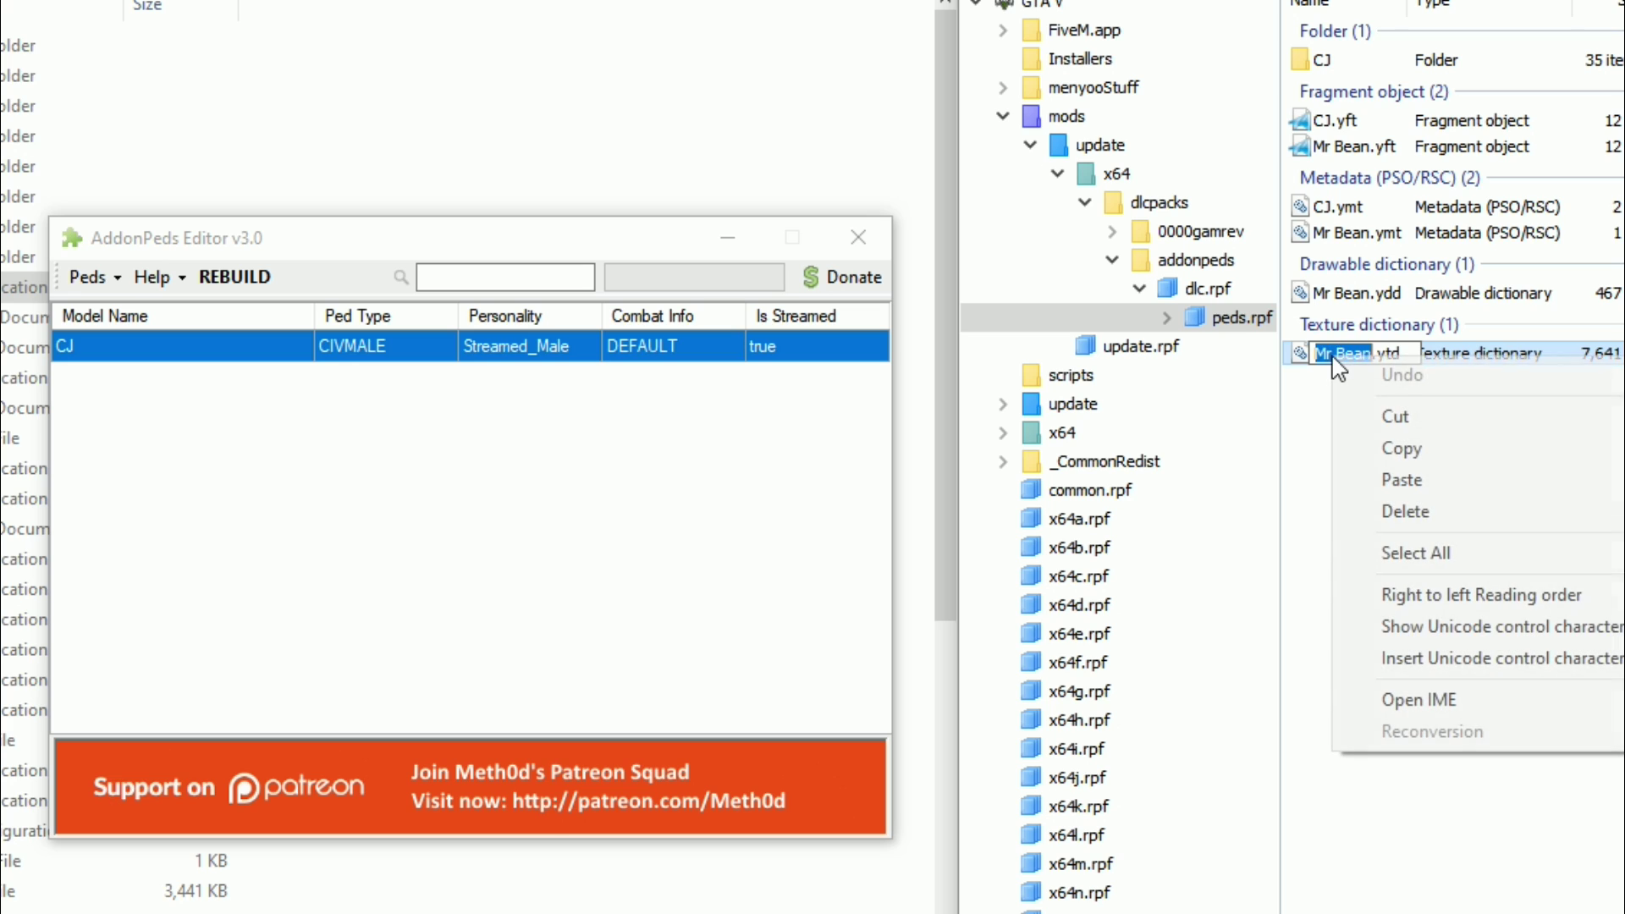
click(1411, 456)
click(1378, 423)
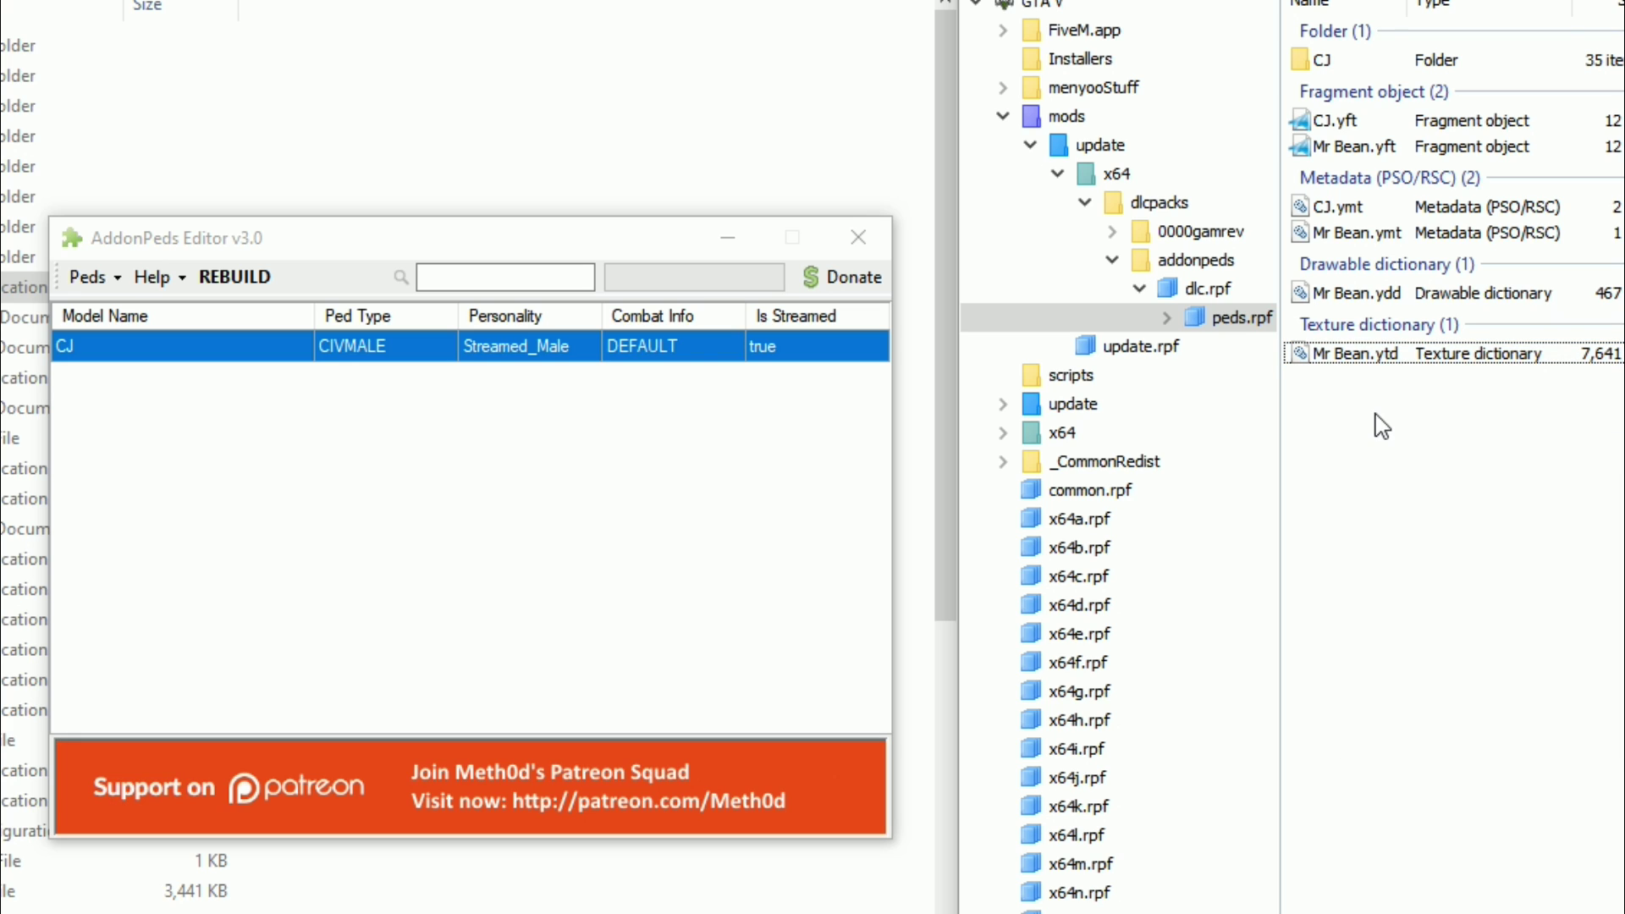
In AddonPeds Editor, fill in a new ped entry with model name Mr Bean, ped type Male and Is Streamed false.
click(125, 285)
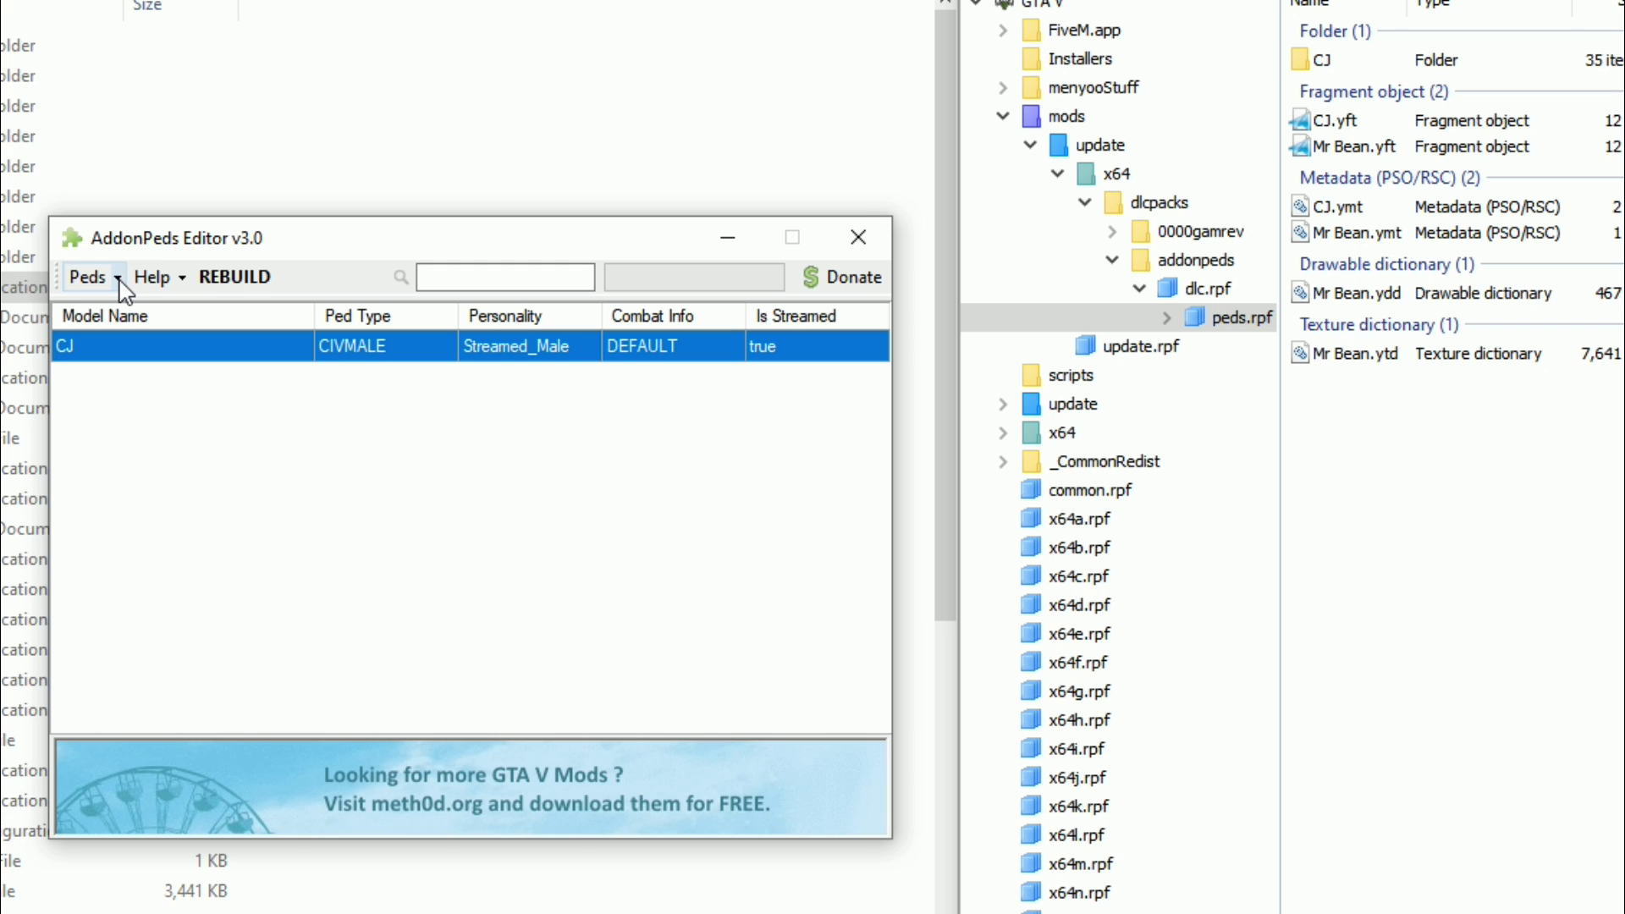
click(124, 285)
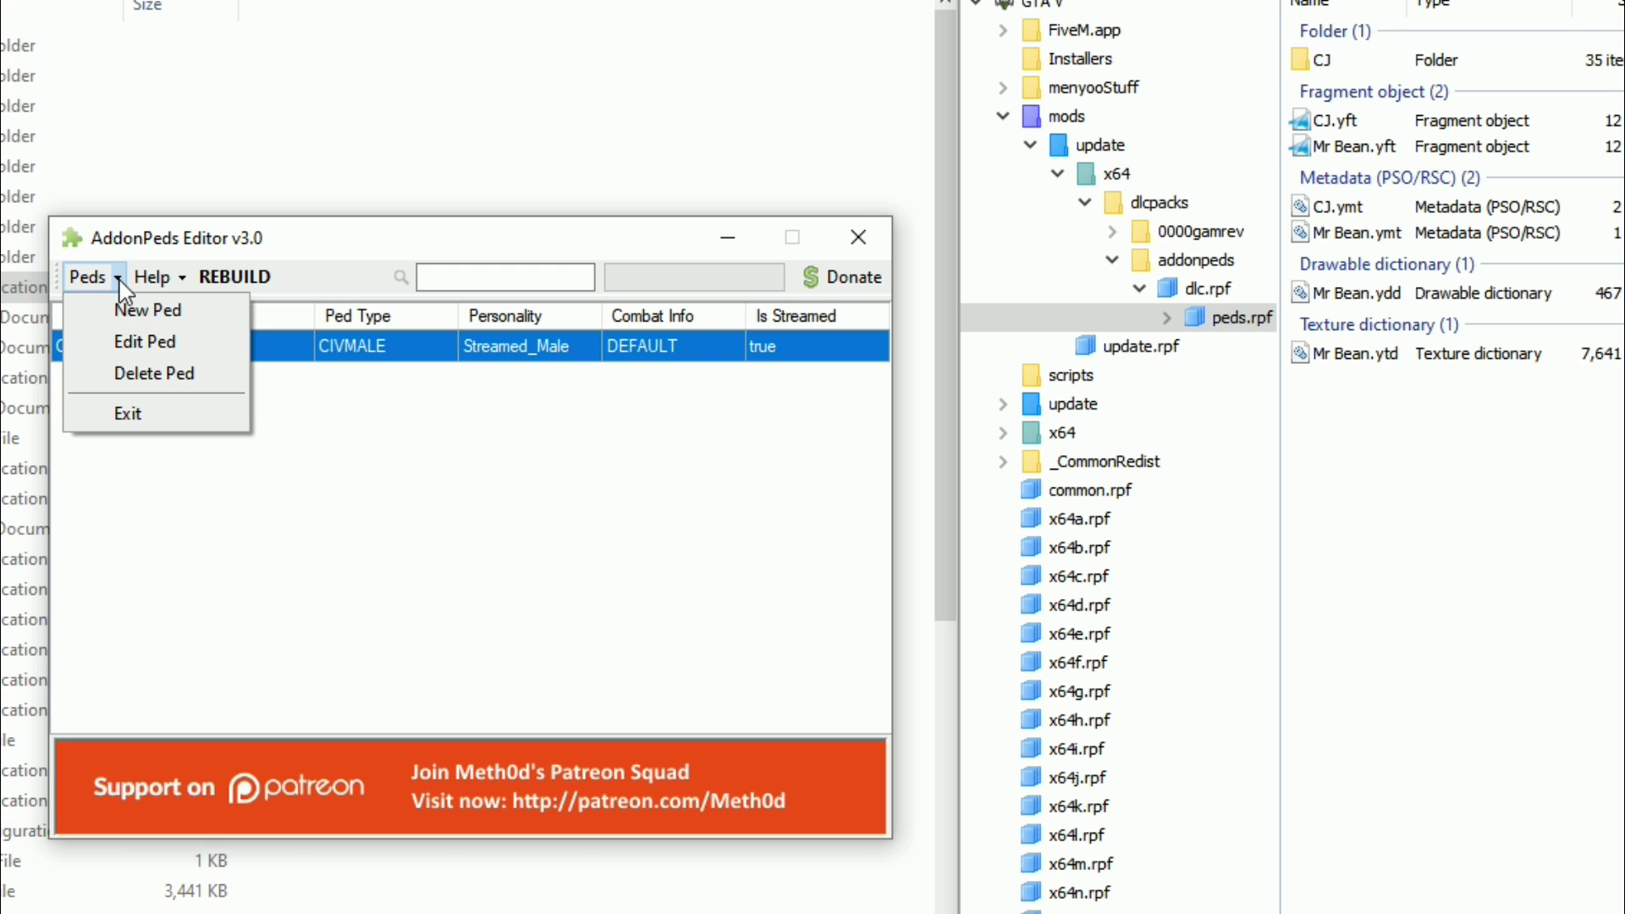
click(143, 326)
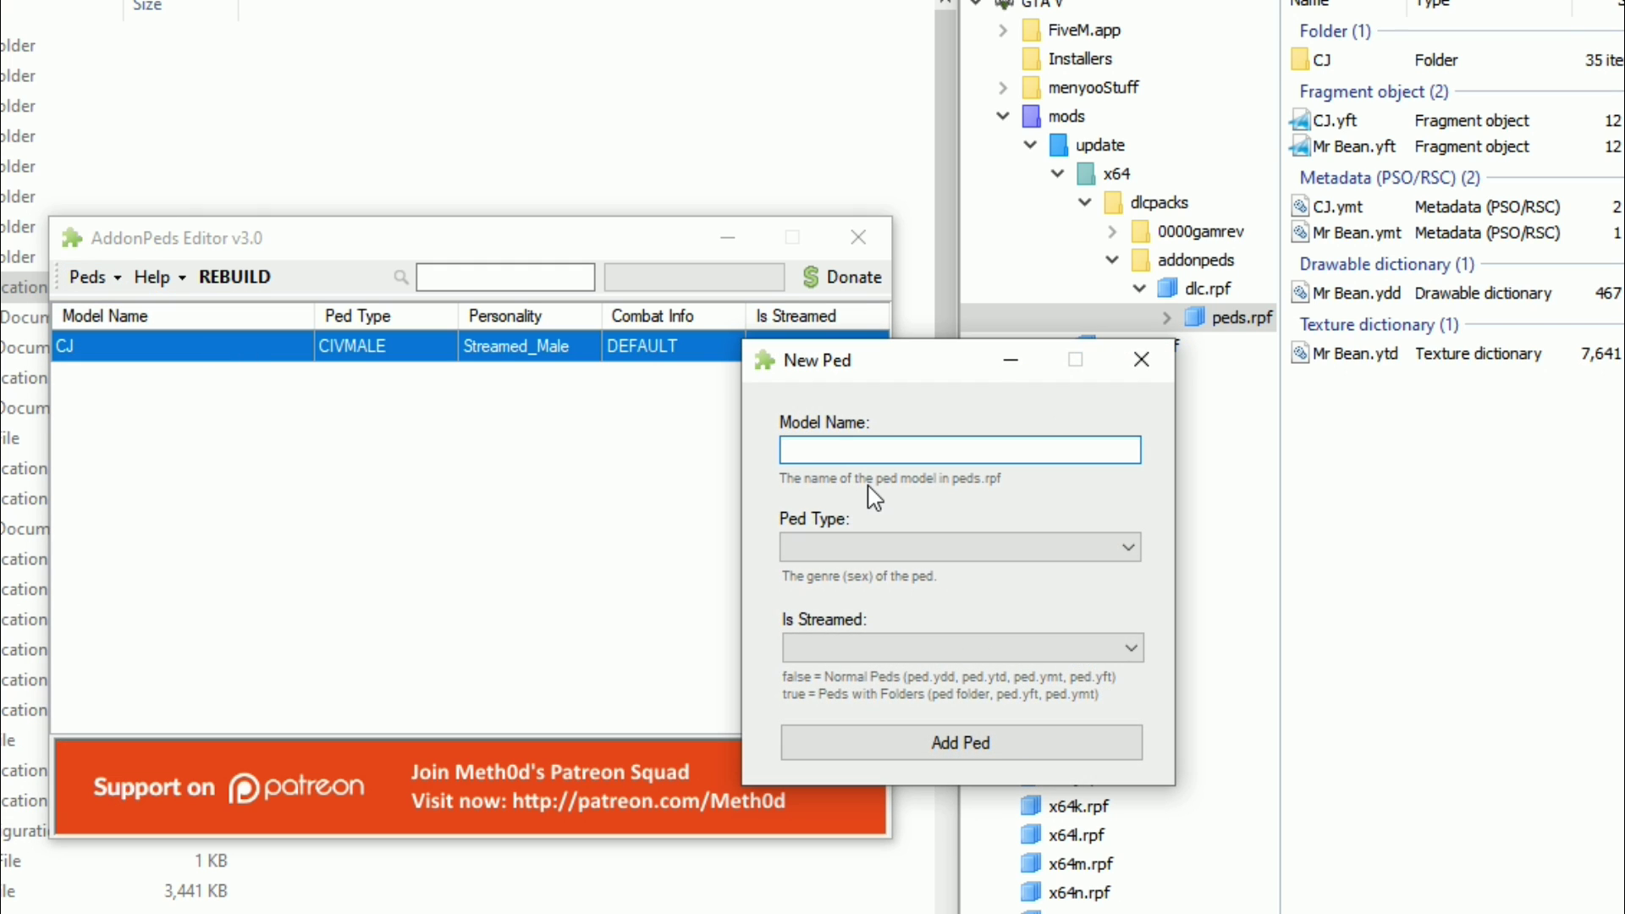
right_click(833, 447)
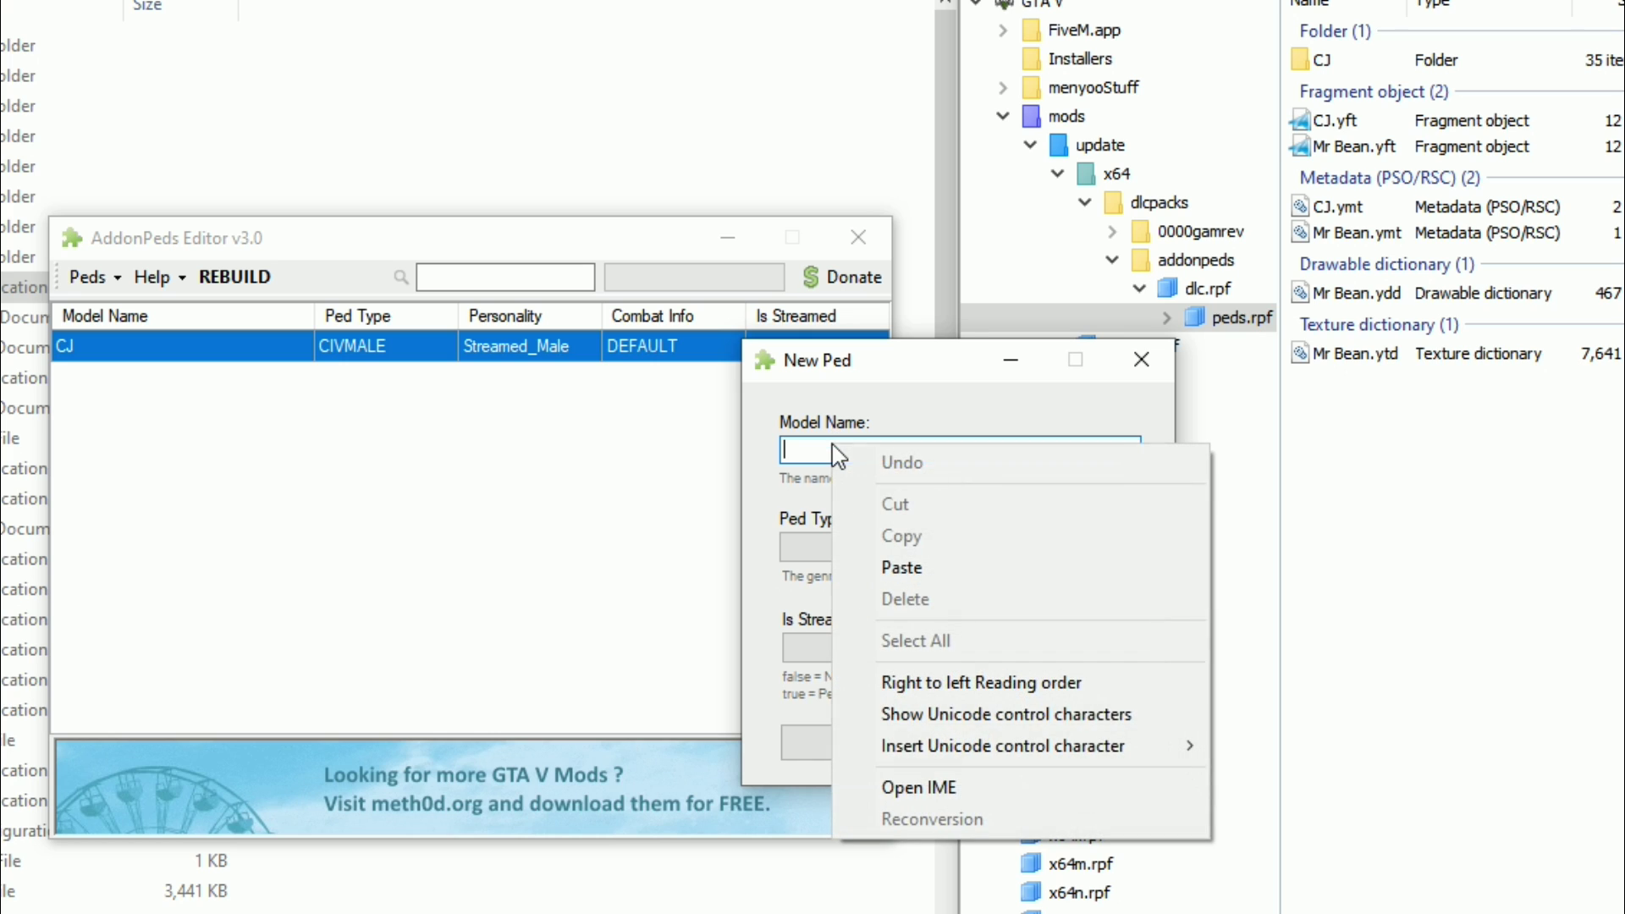
click(932, 567)
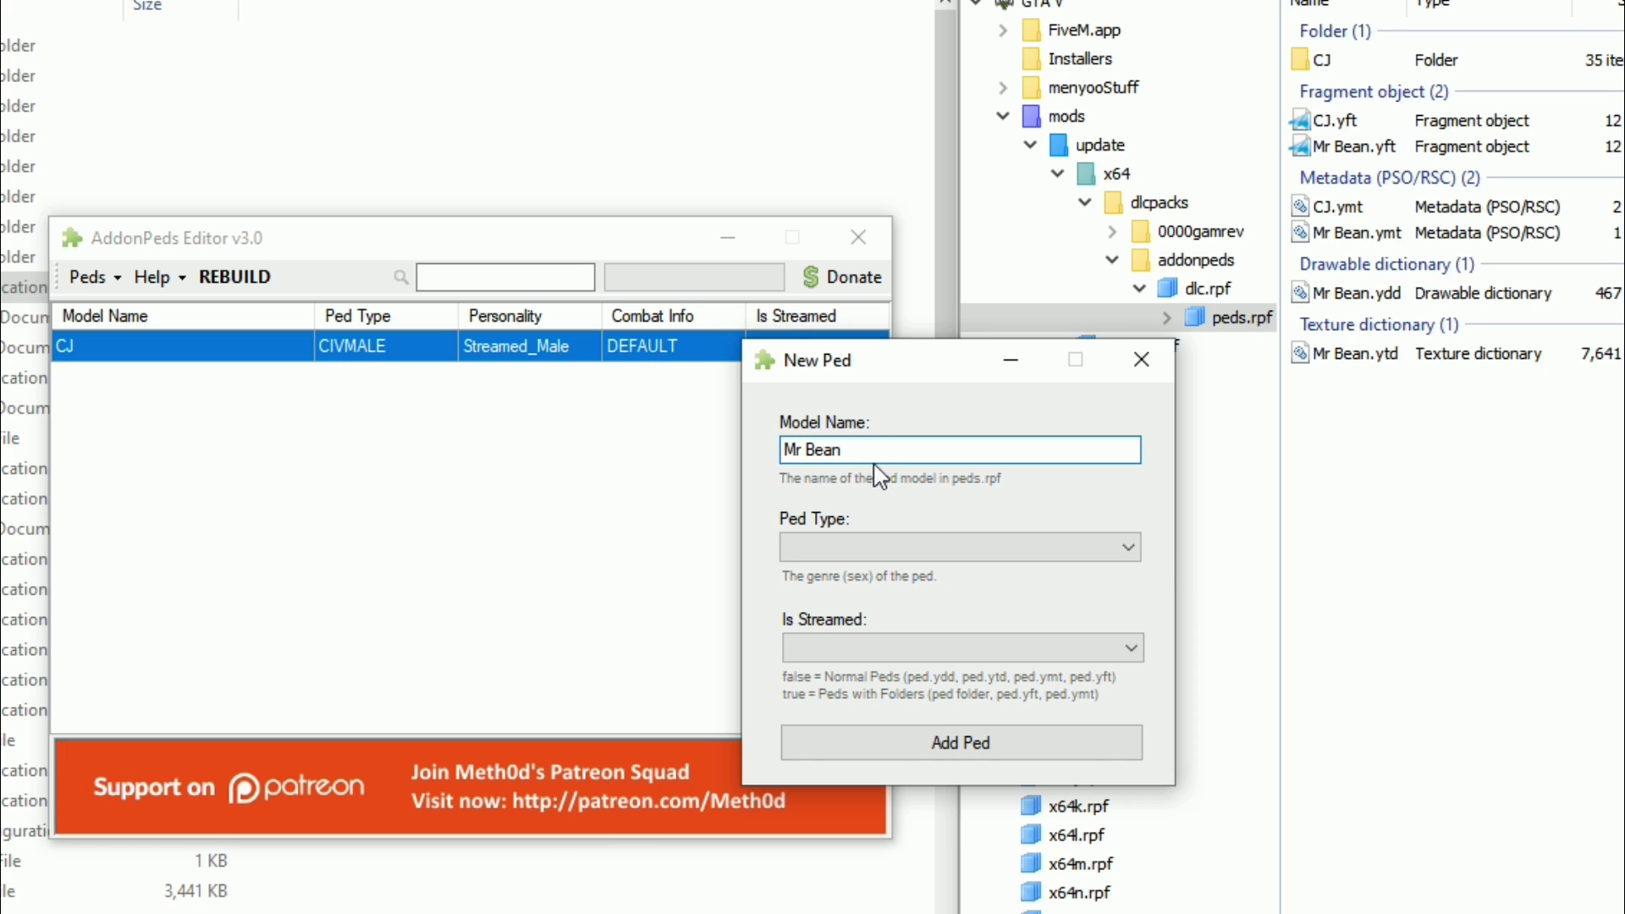
click(853, 547)
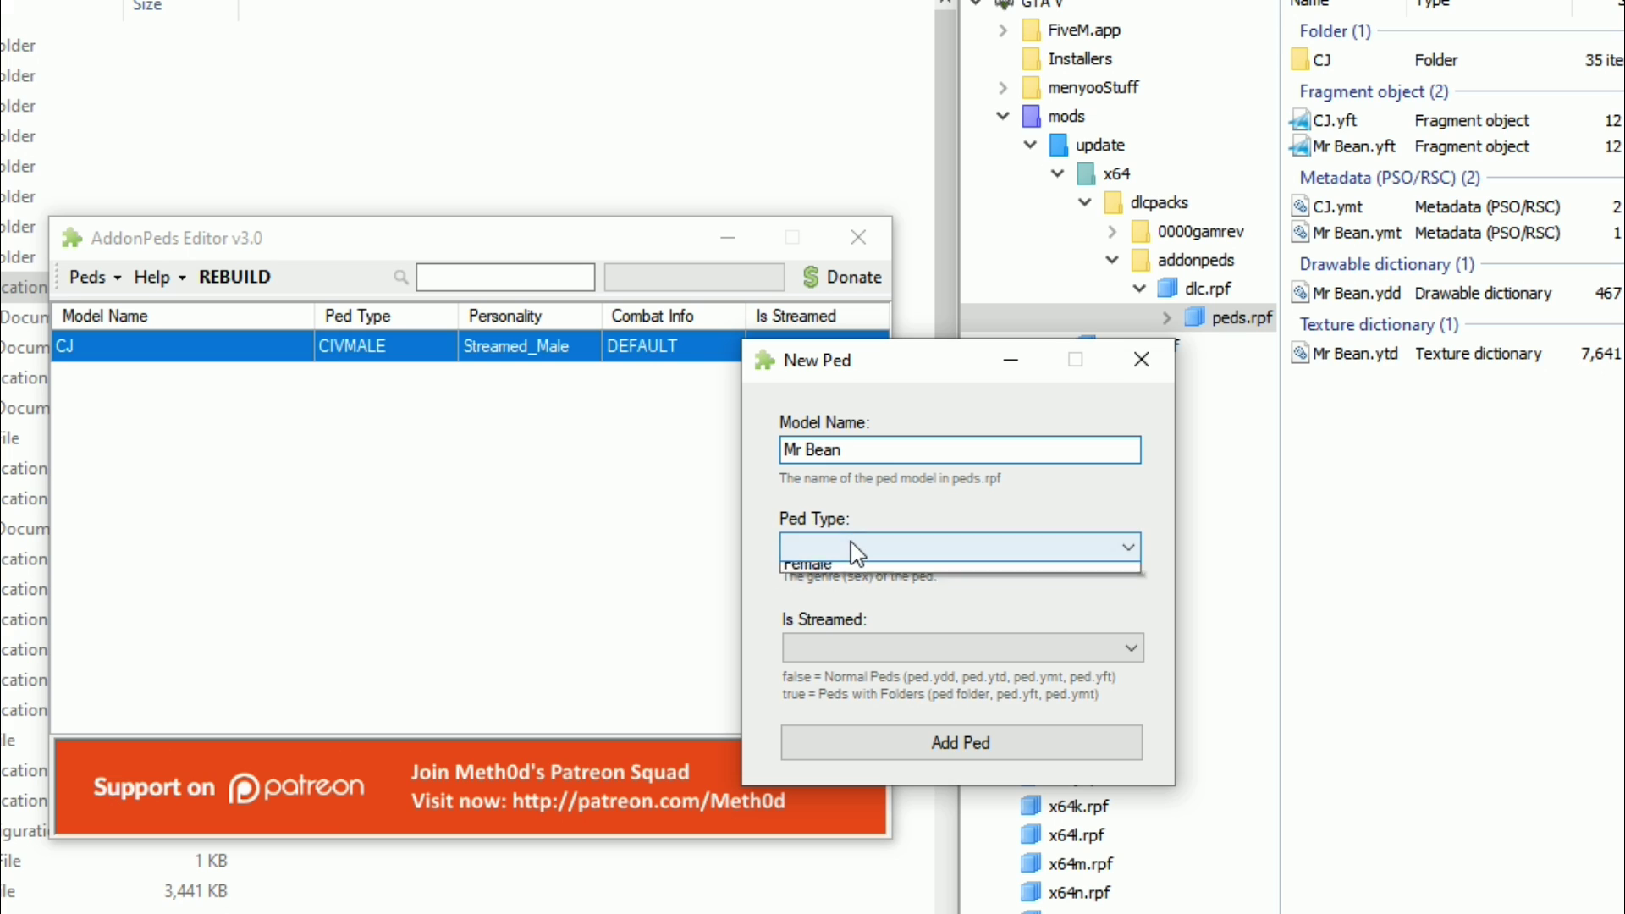
click(846, 576)
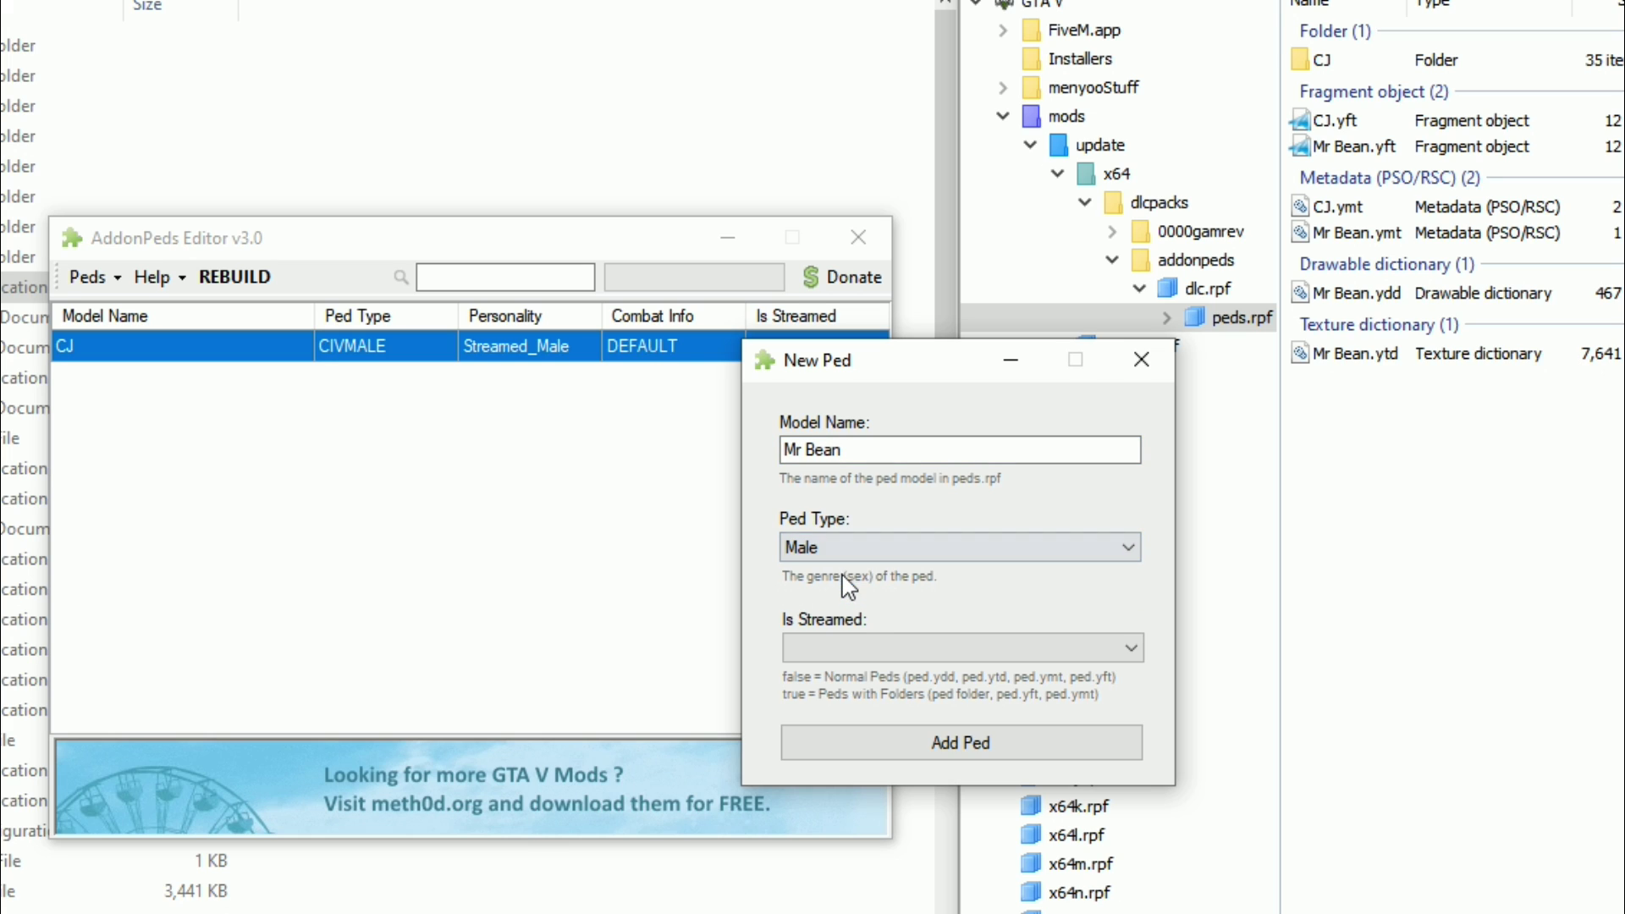
click(808, 651)
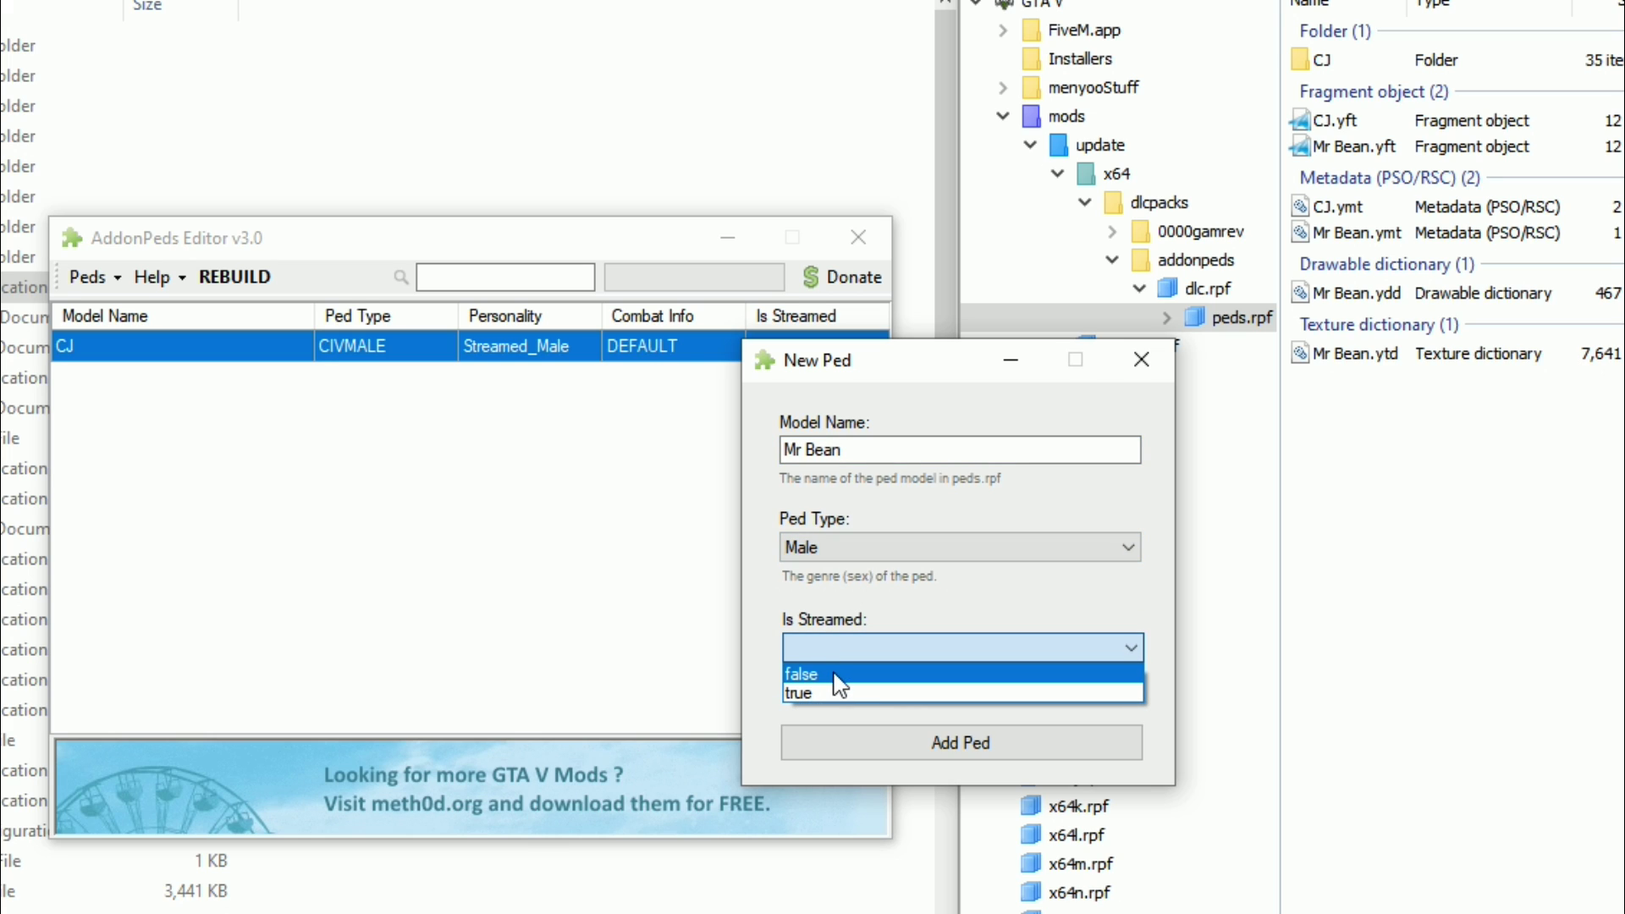
click(840, 684)
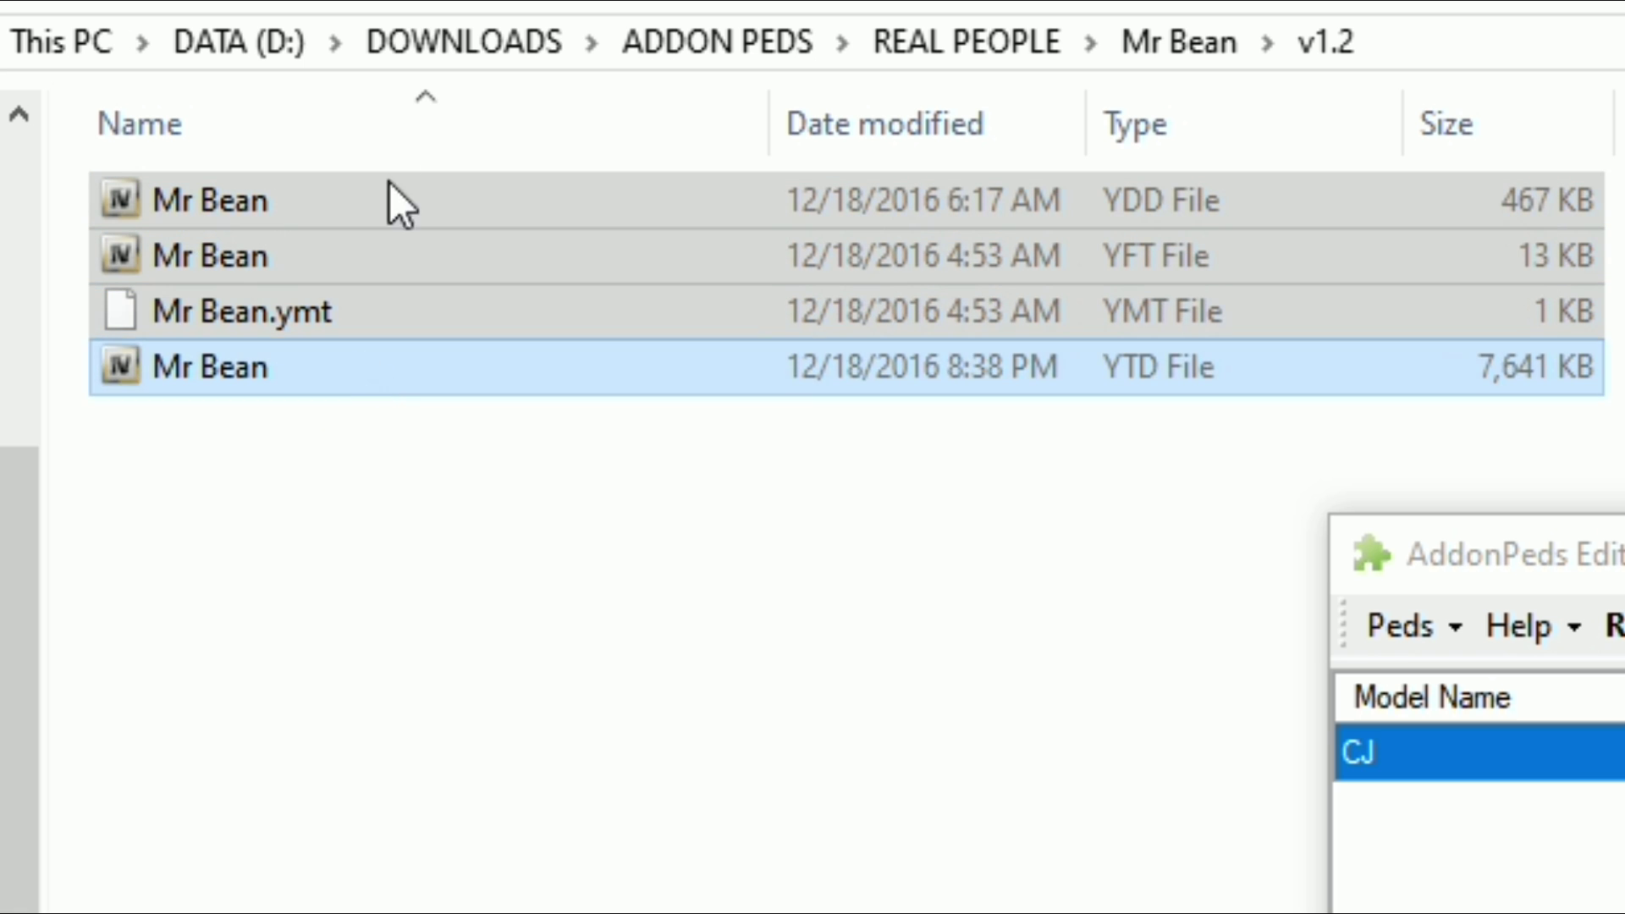
Deselect the Mr Bean files in the v1.2 folder and bring AddonPeds Editor with its New Ped dialog back to the front.
click(409, 483)
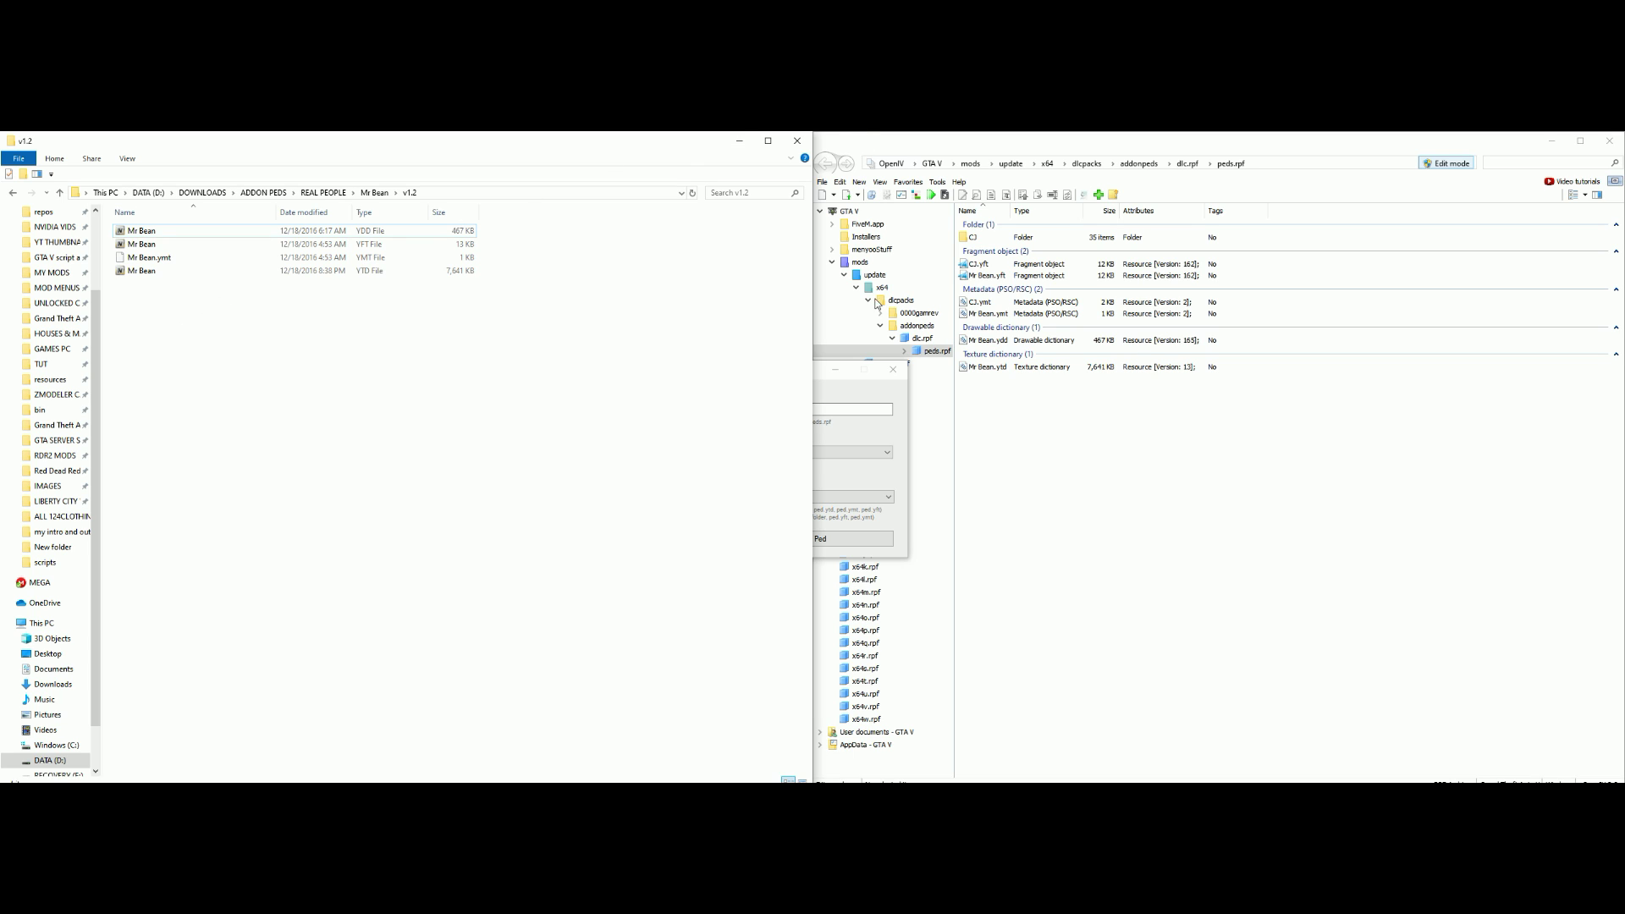
click(837, 388)
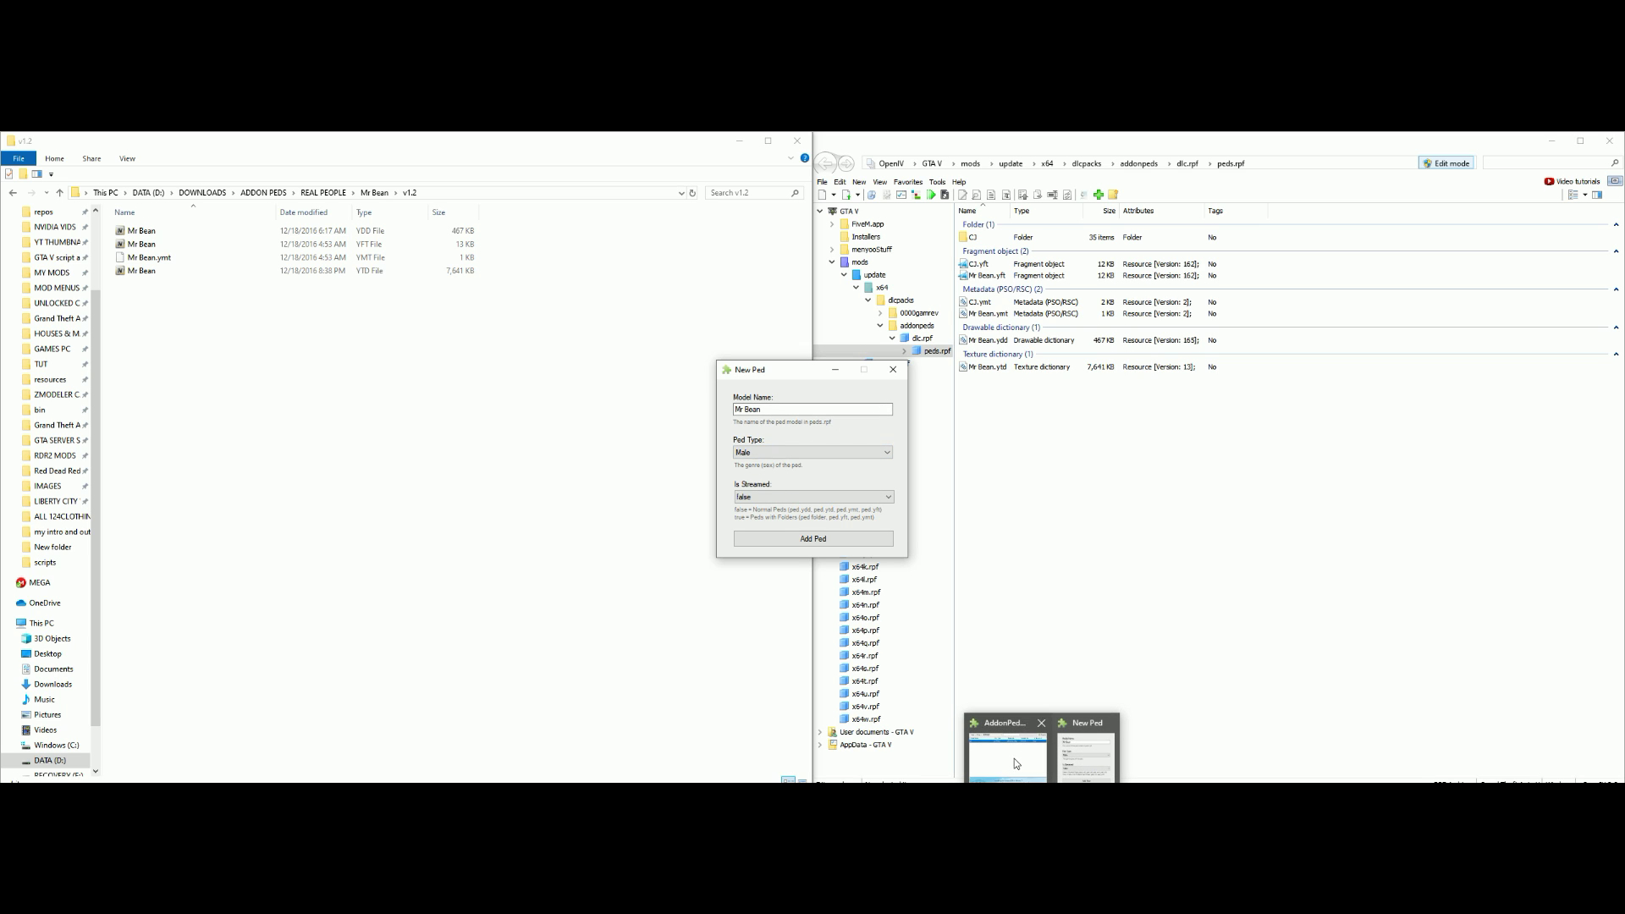
click(1013, 756)
click(791, 369)
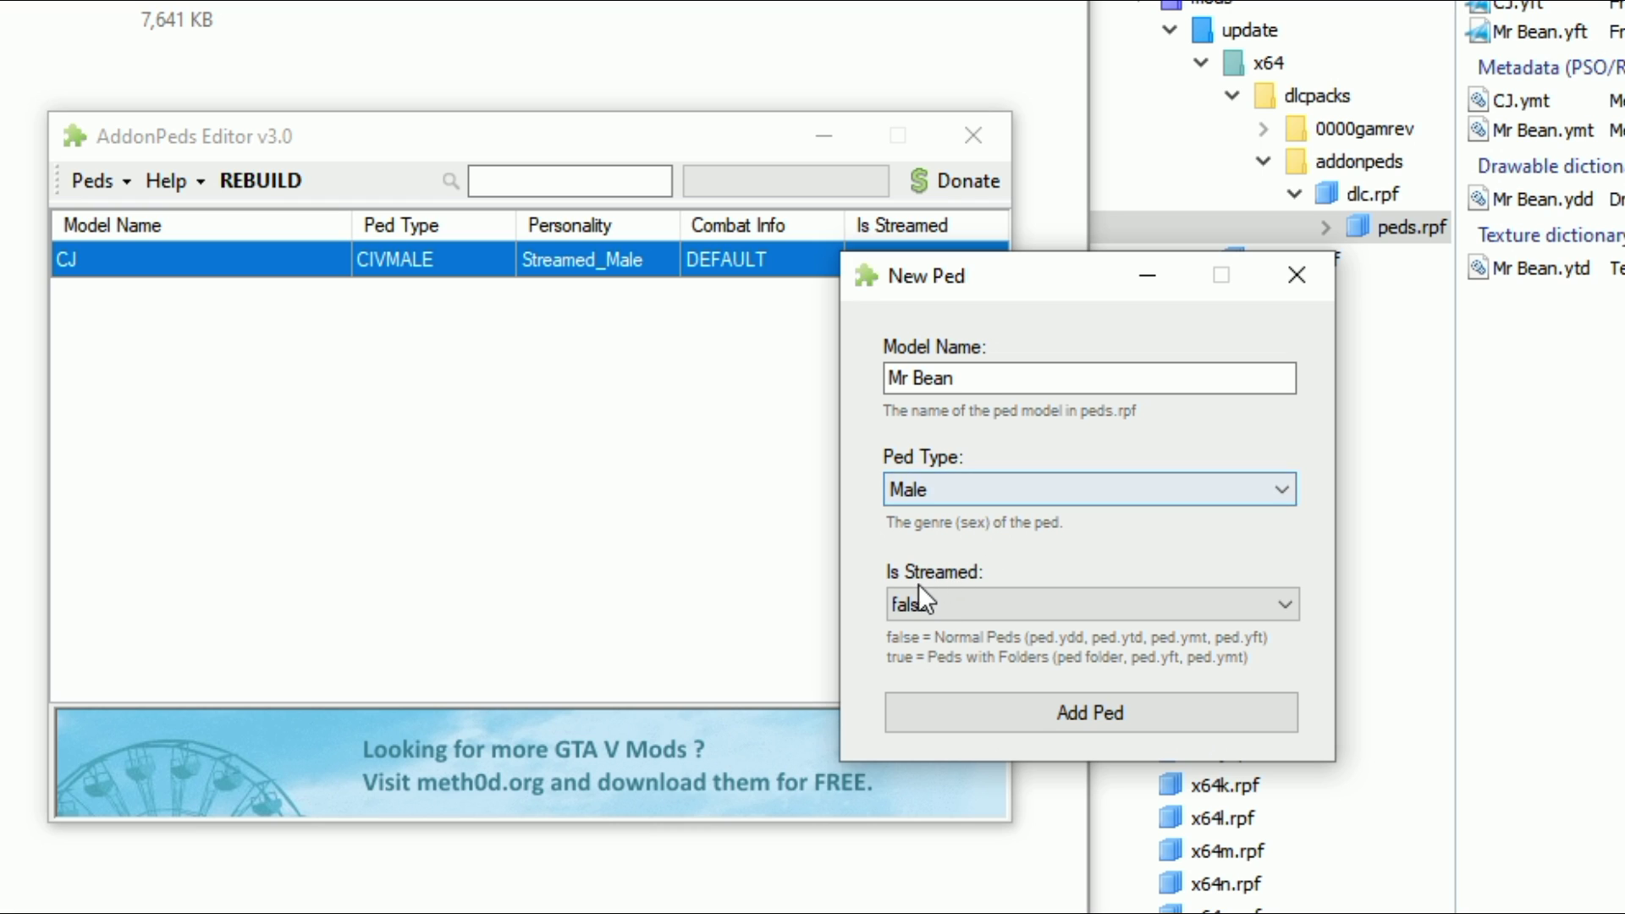
Add the Mr Bean ped to the list and rebuild the addon peds.
click(1091, 718)
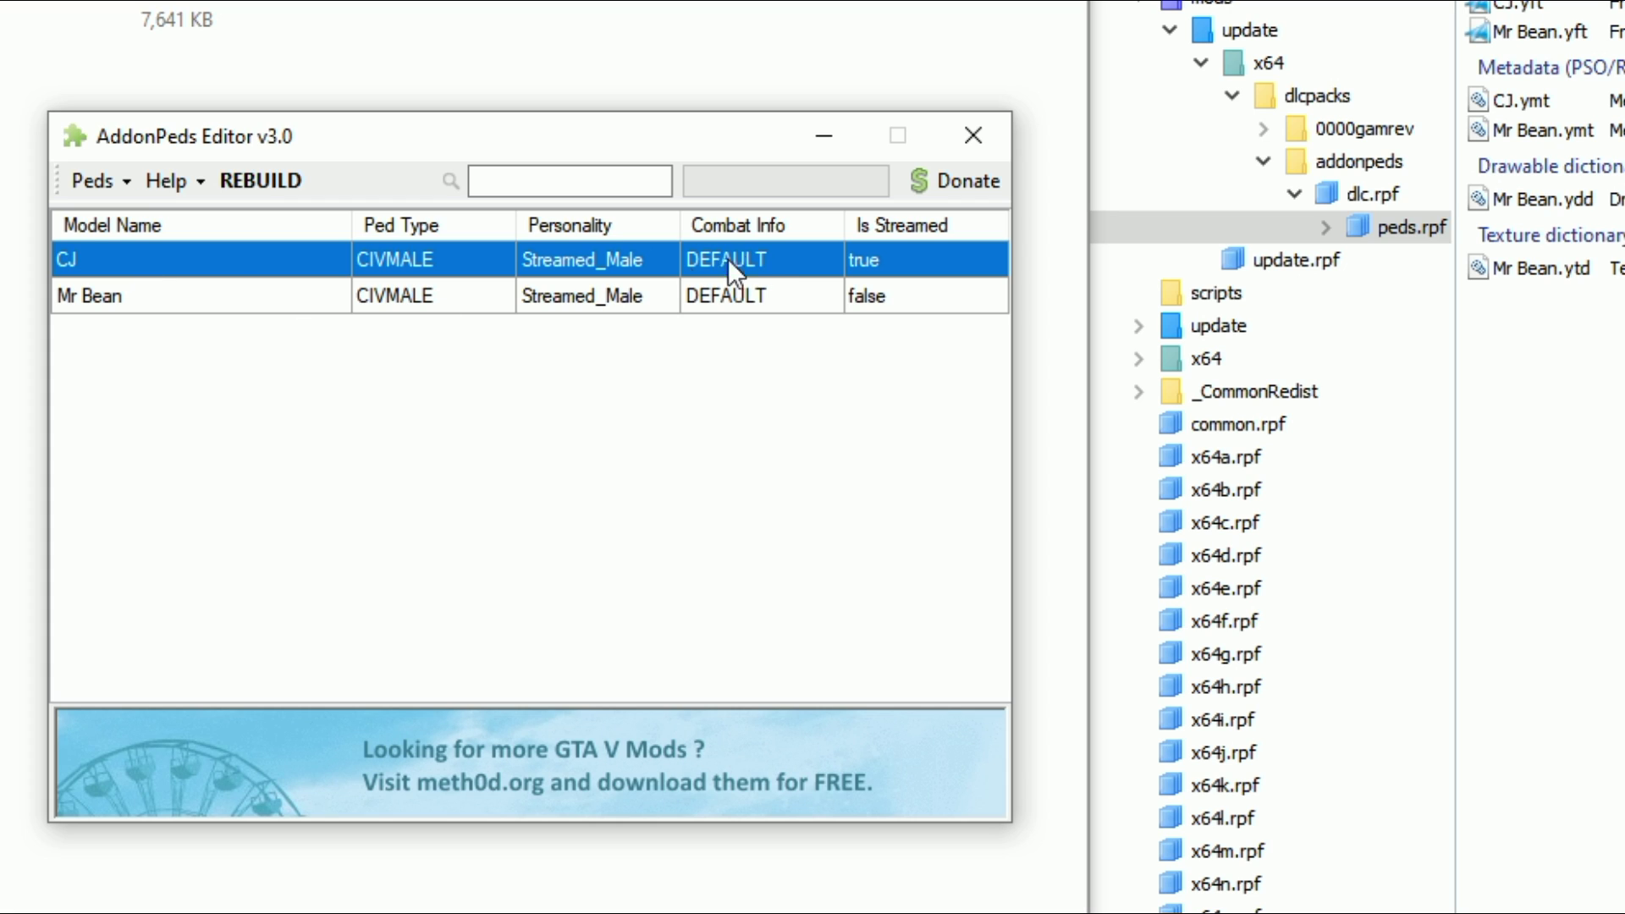
click(281, 183)
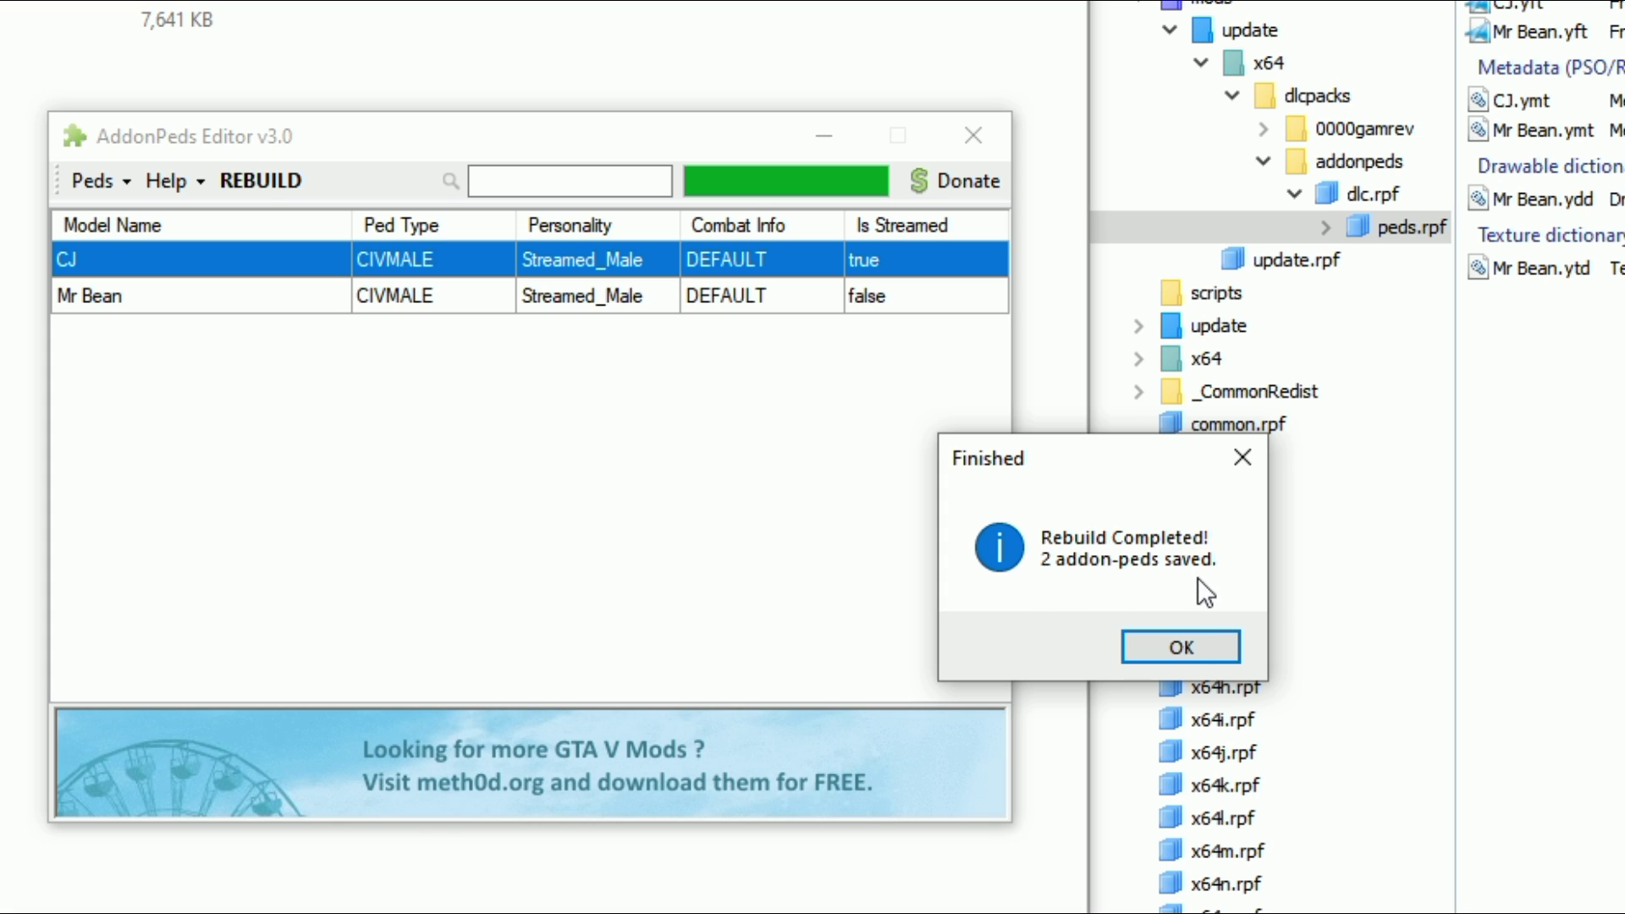
click(1185, 642)
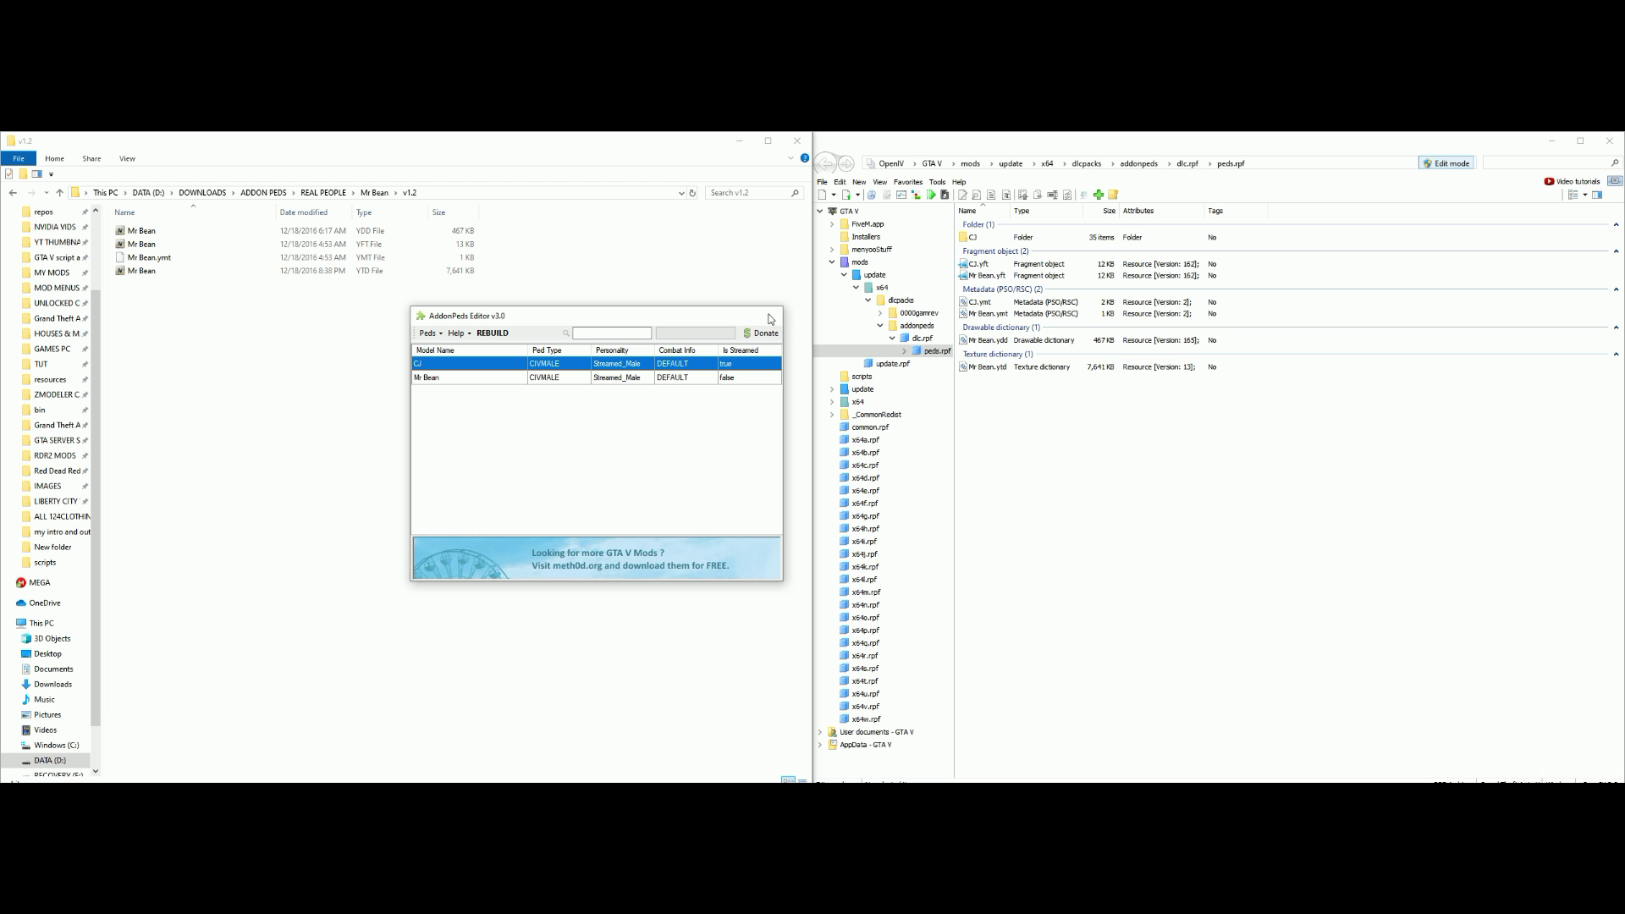
Close AddonPeds Editor, then close all open archives in OpenIV and exit it.
click(973, 135)
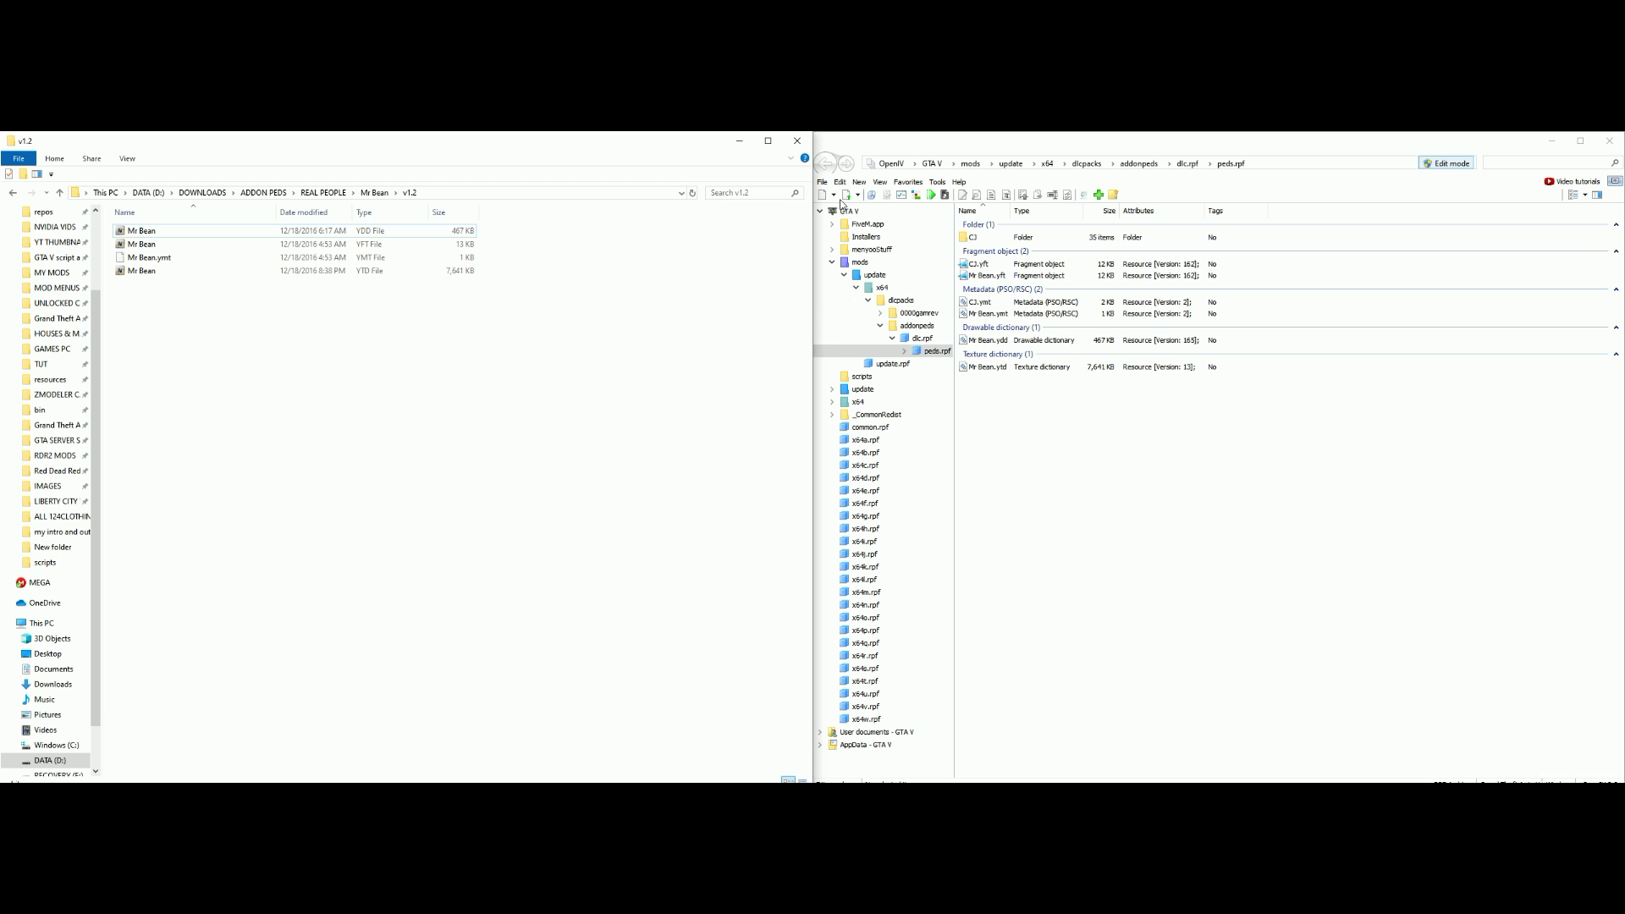
click(822, 182)
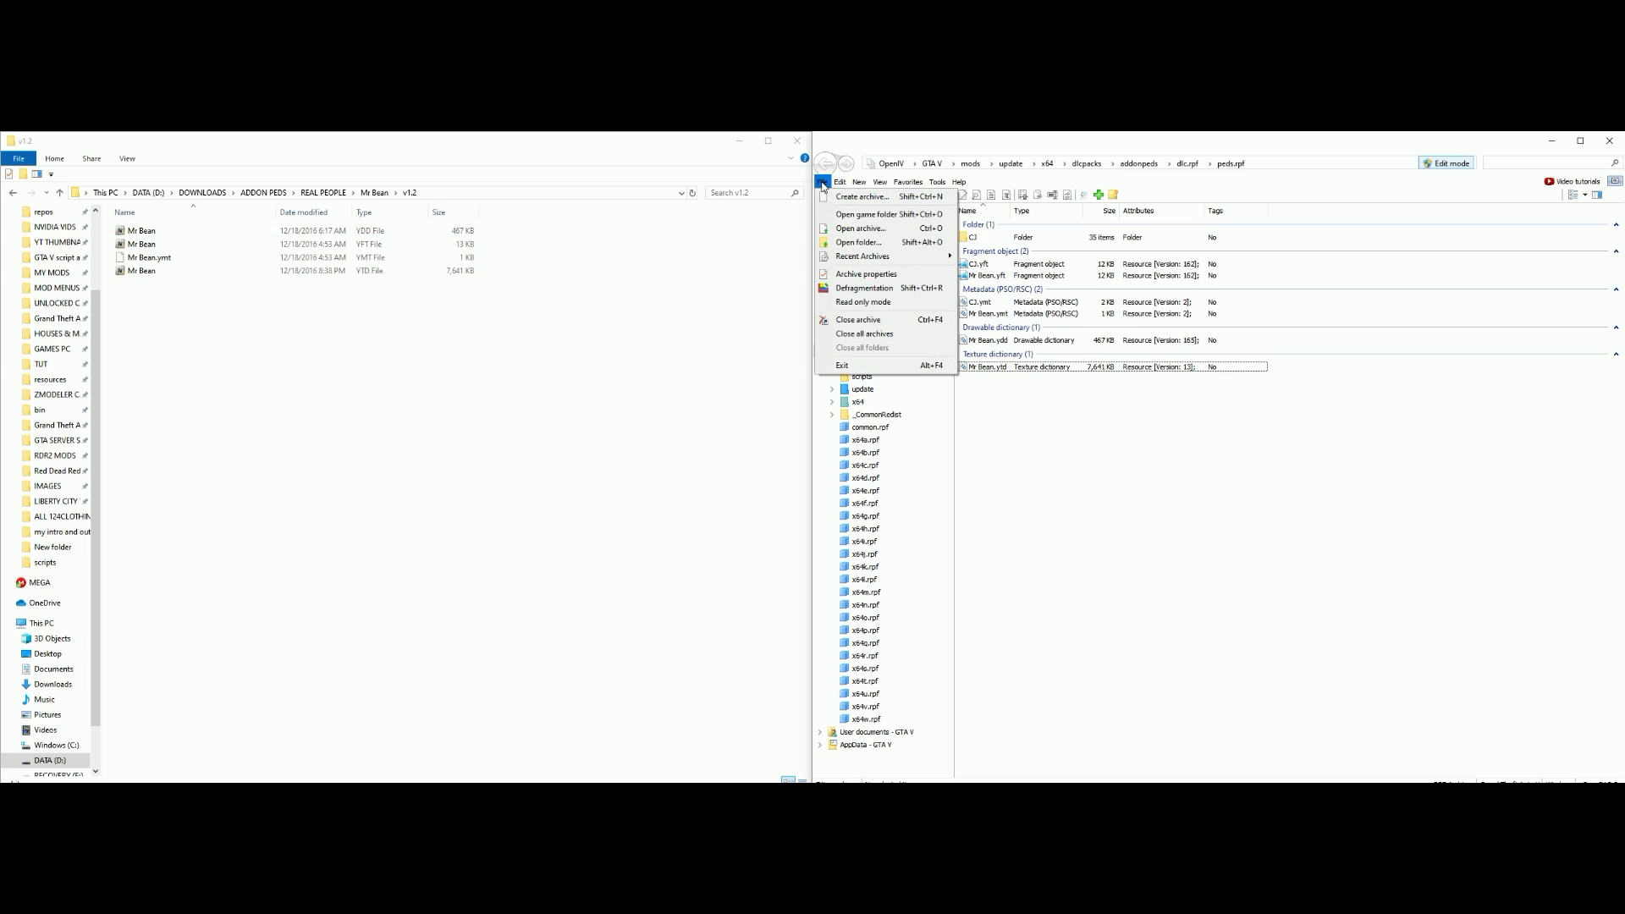
click(875, 334)
click(833, 263)
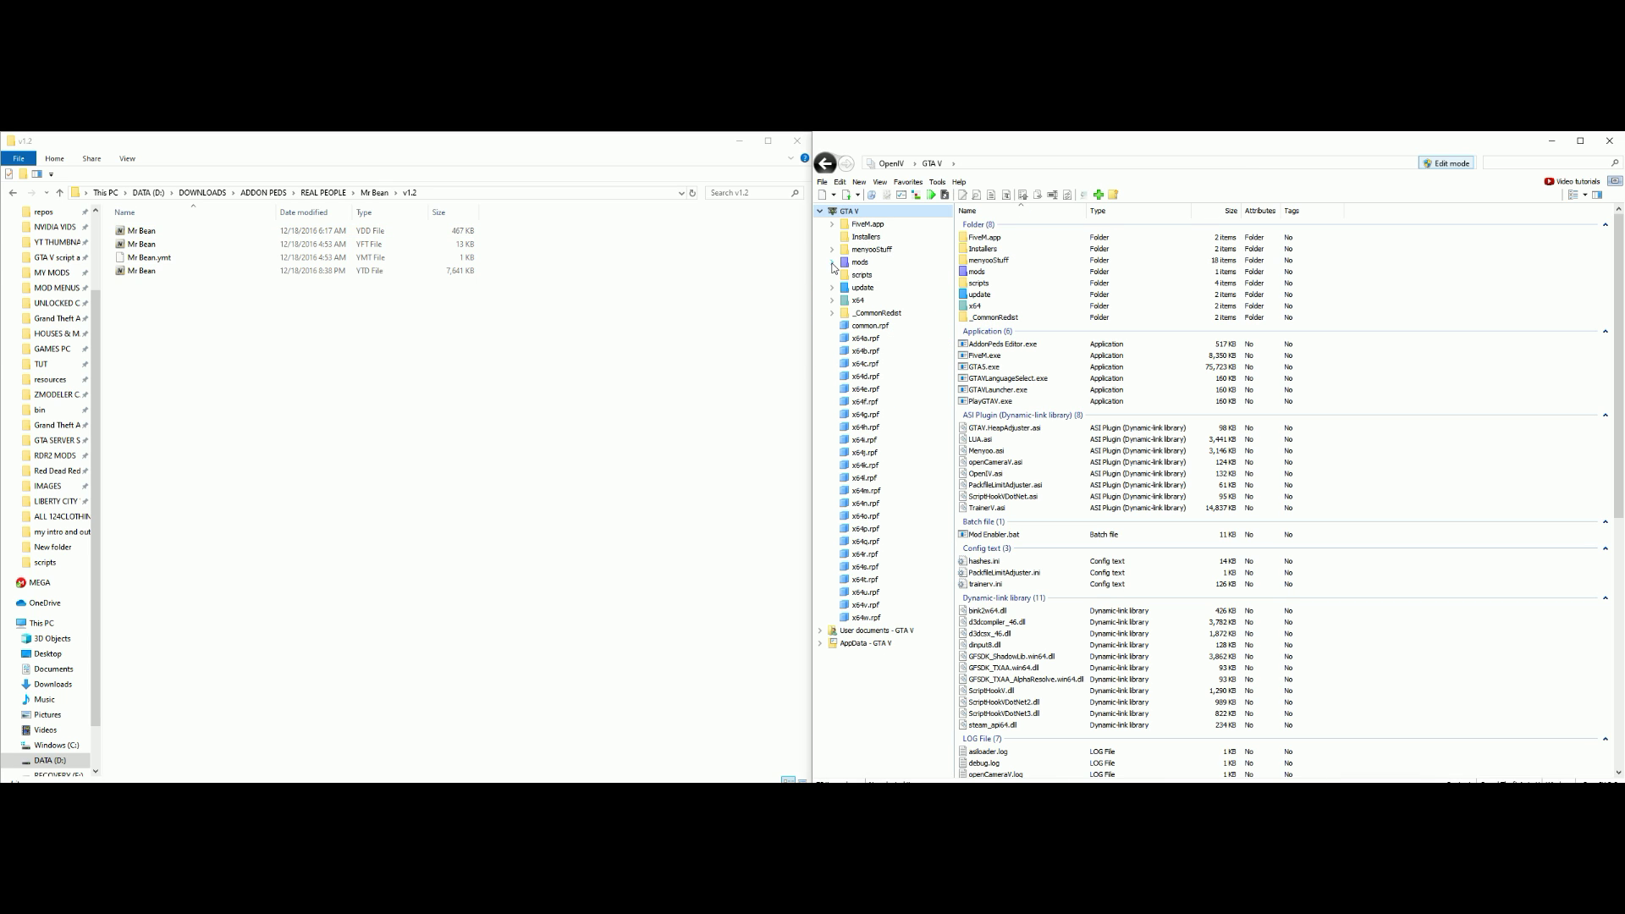
click(1610, 141)
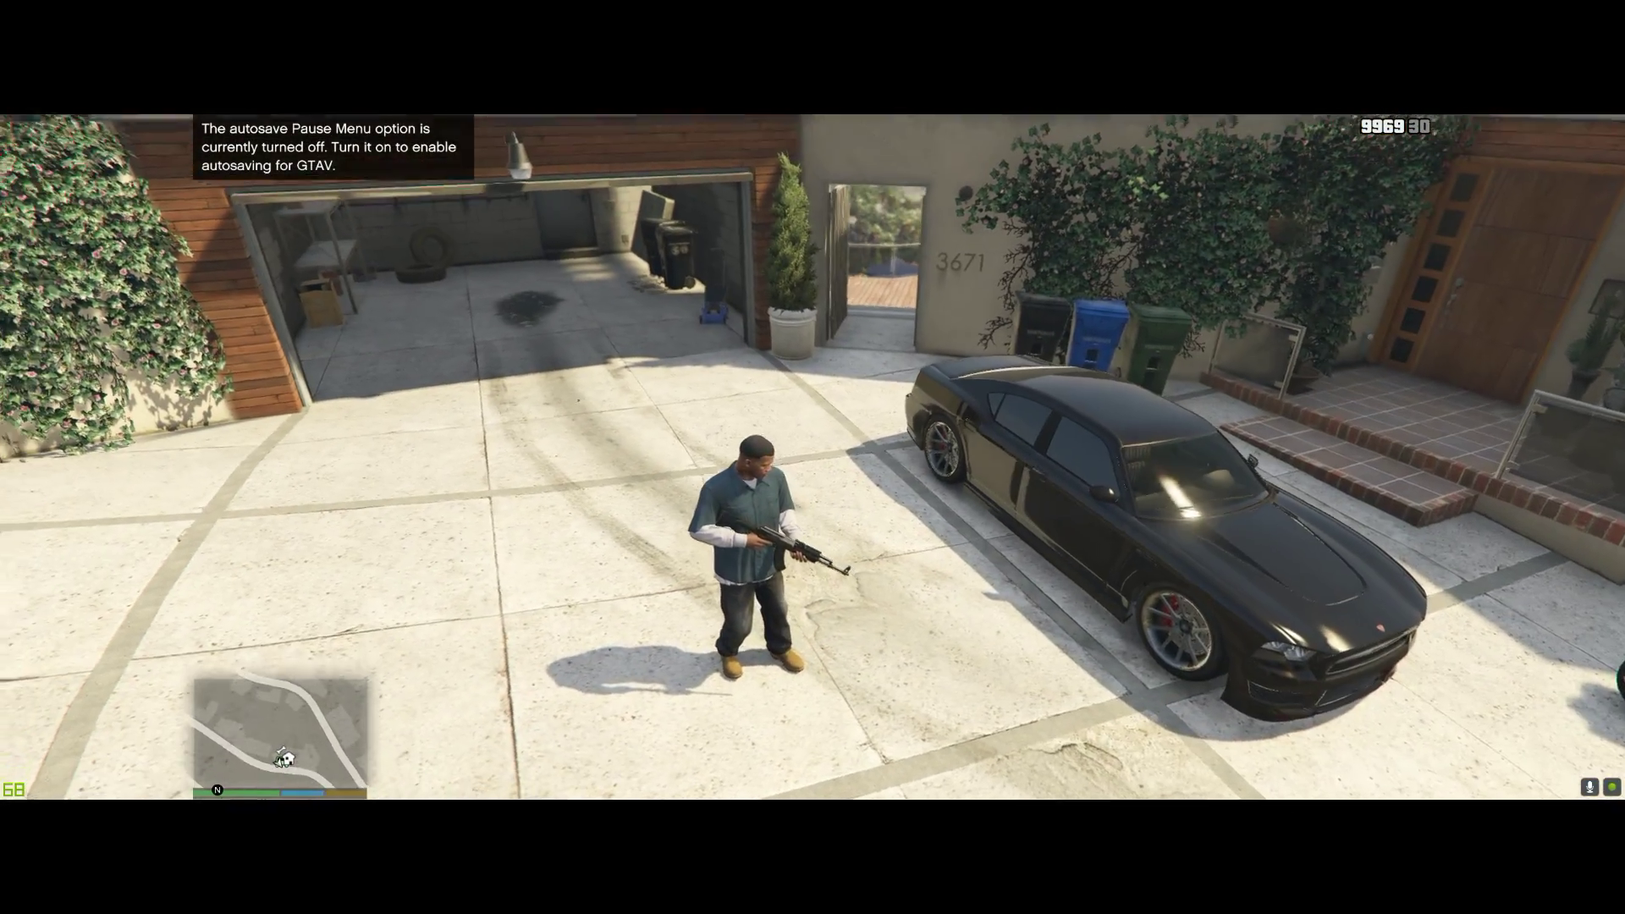
key(s)
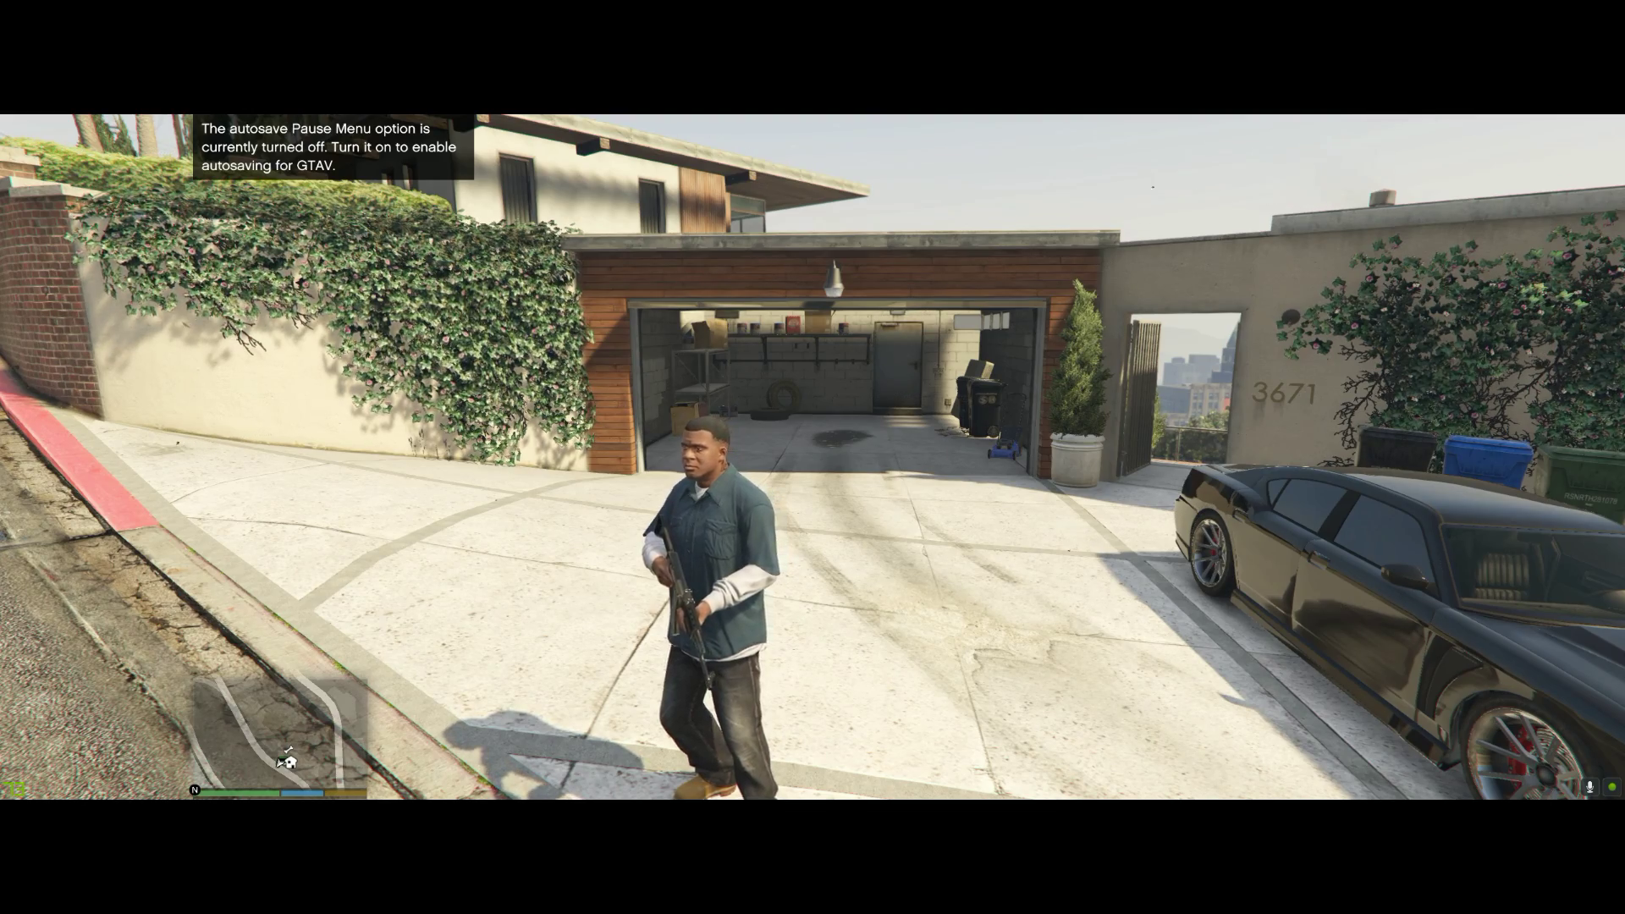
Open the AddonPeds Ped Selector and change the player model to the Mr Bean addon ped.
key(l)
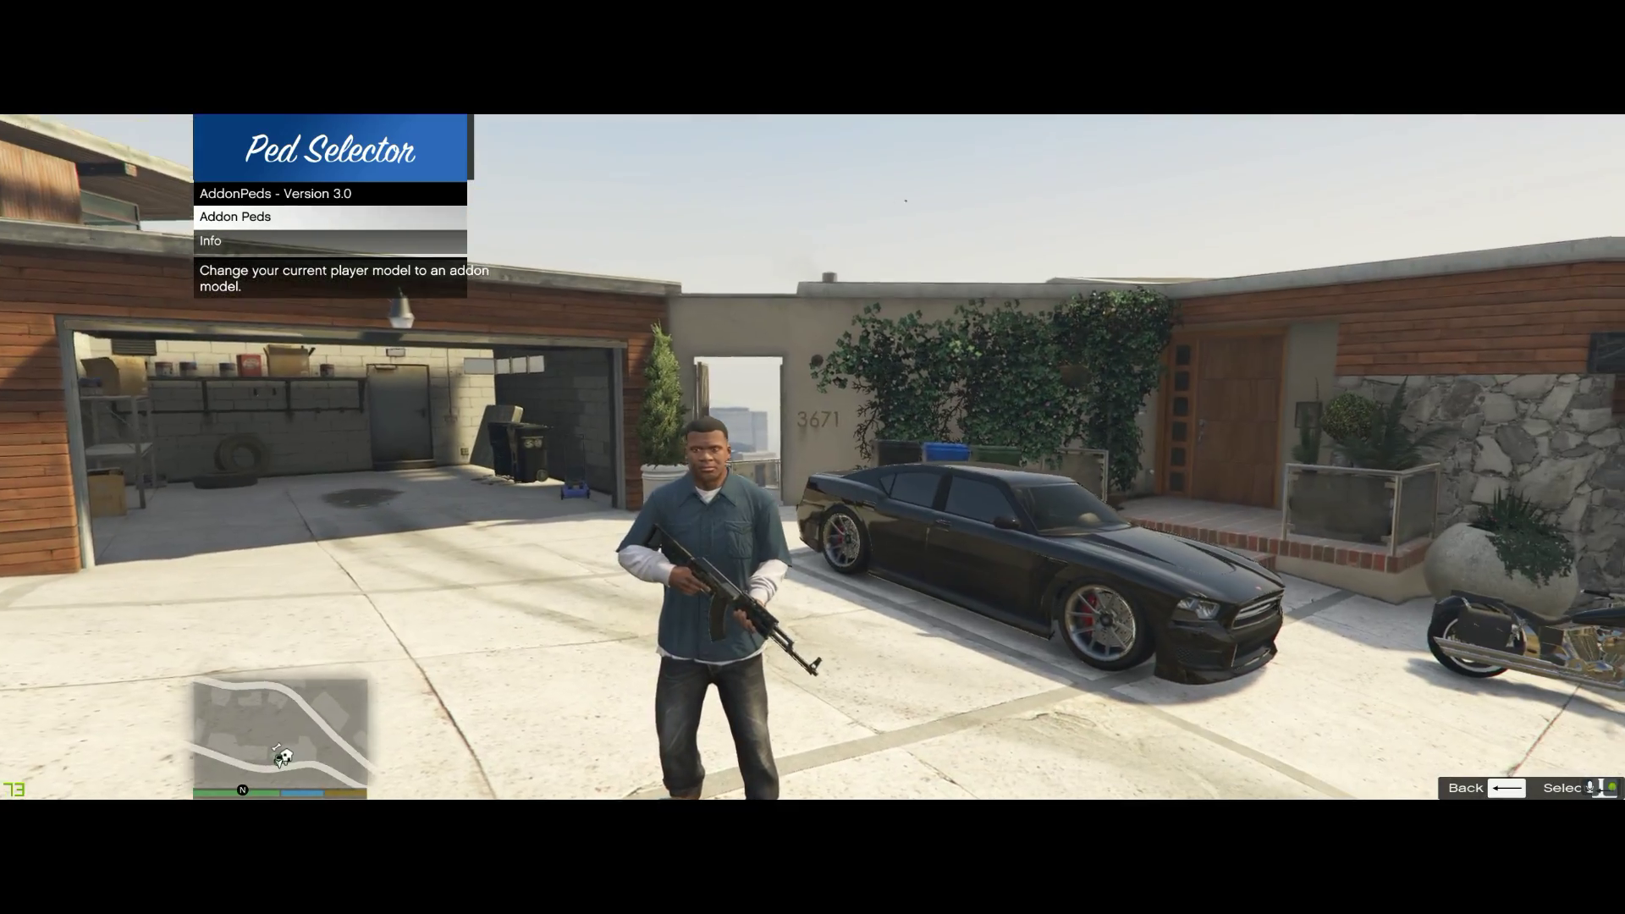
key(w)
key(s)
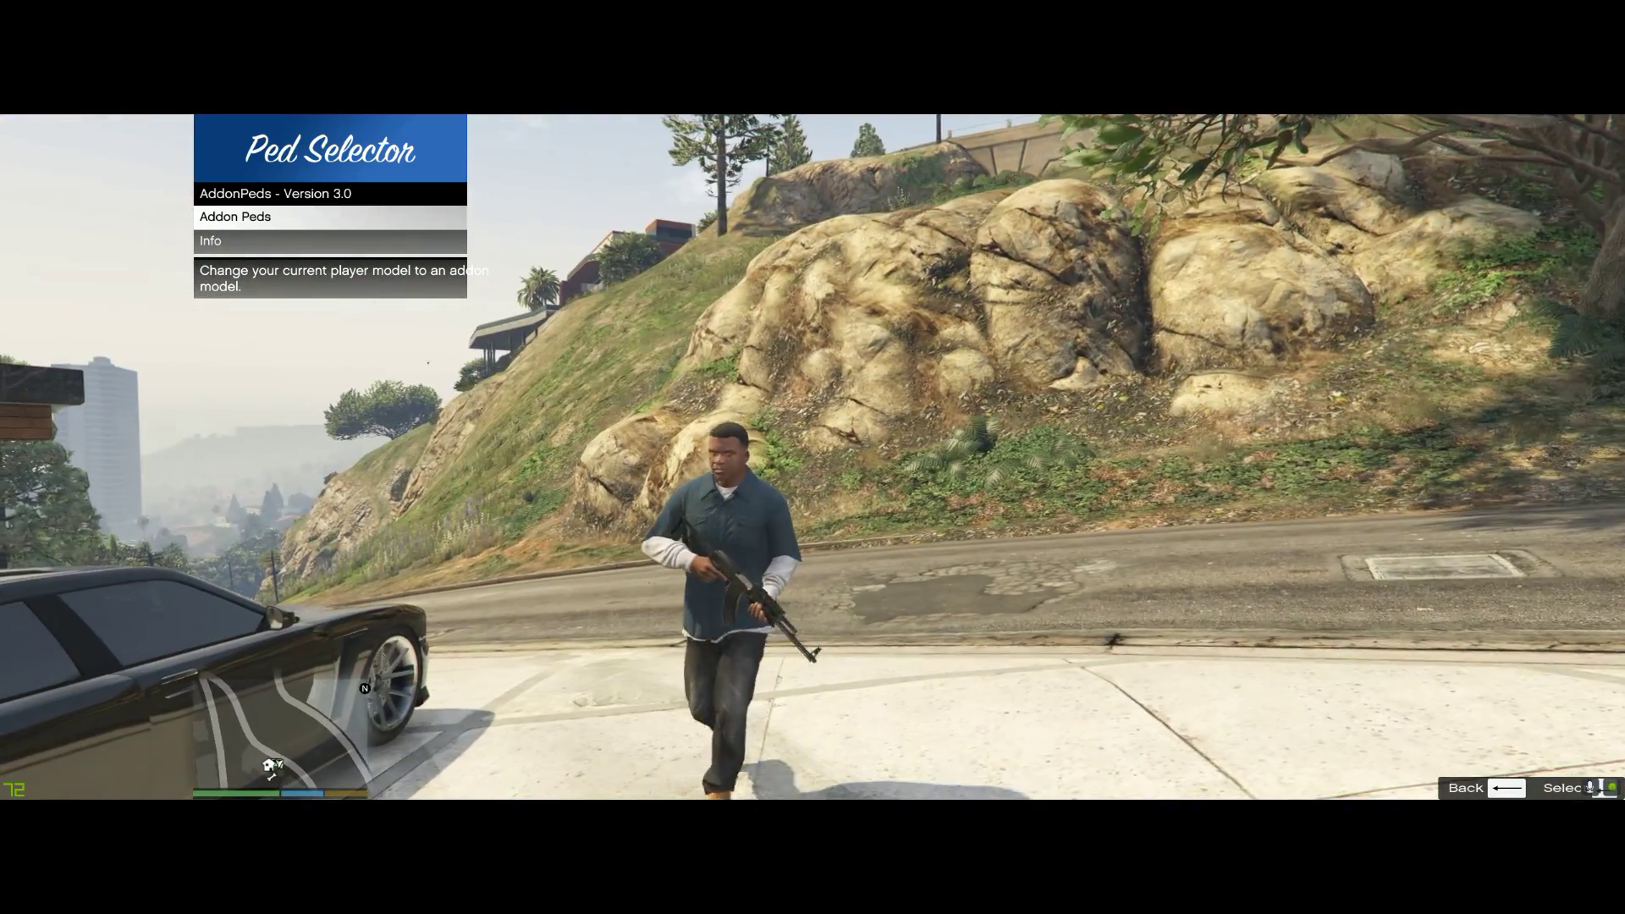
key(d)
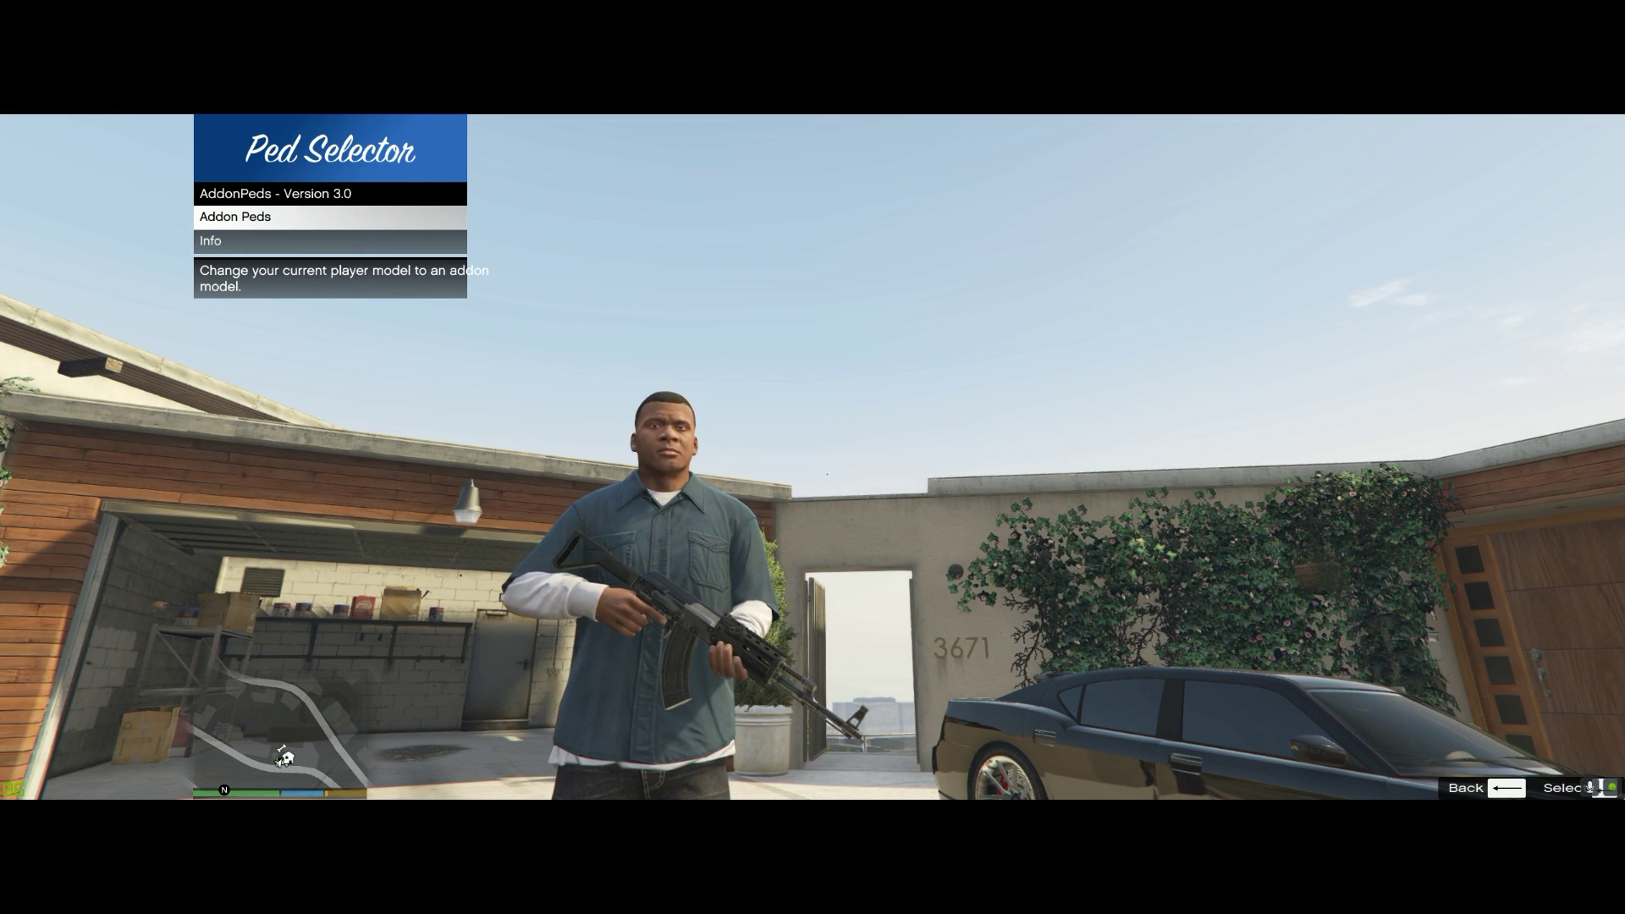
key(Return)
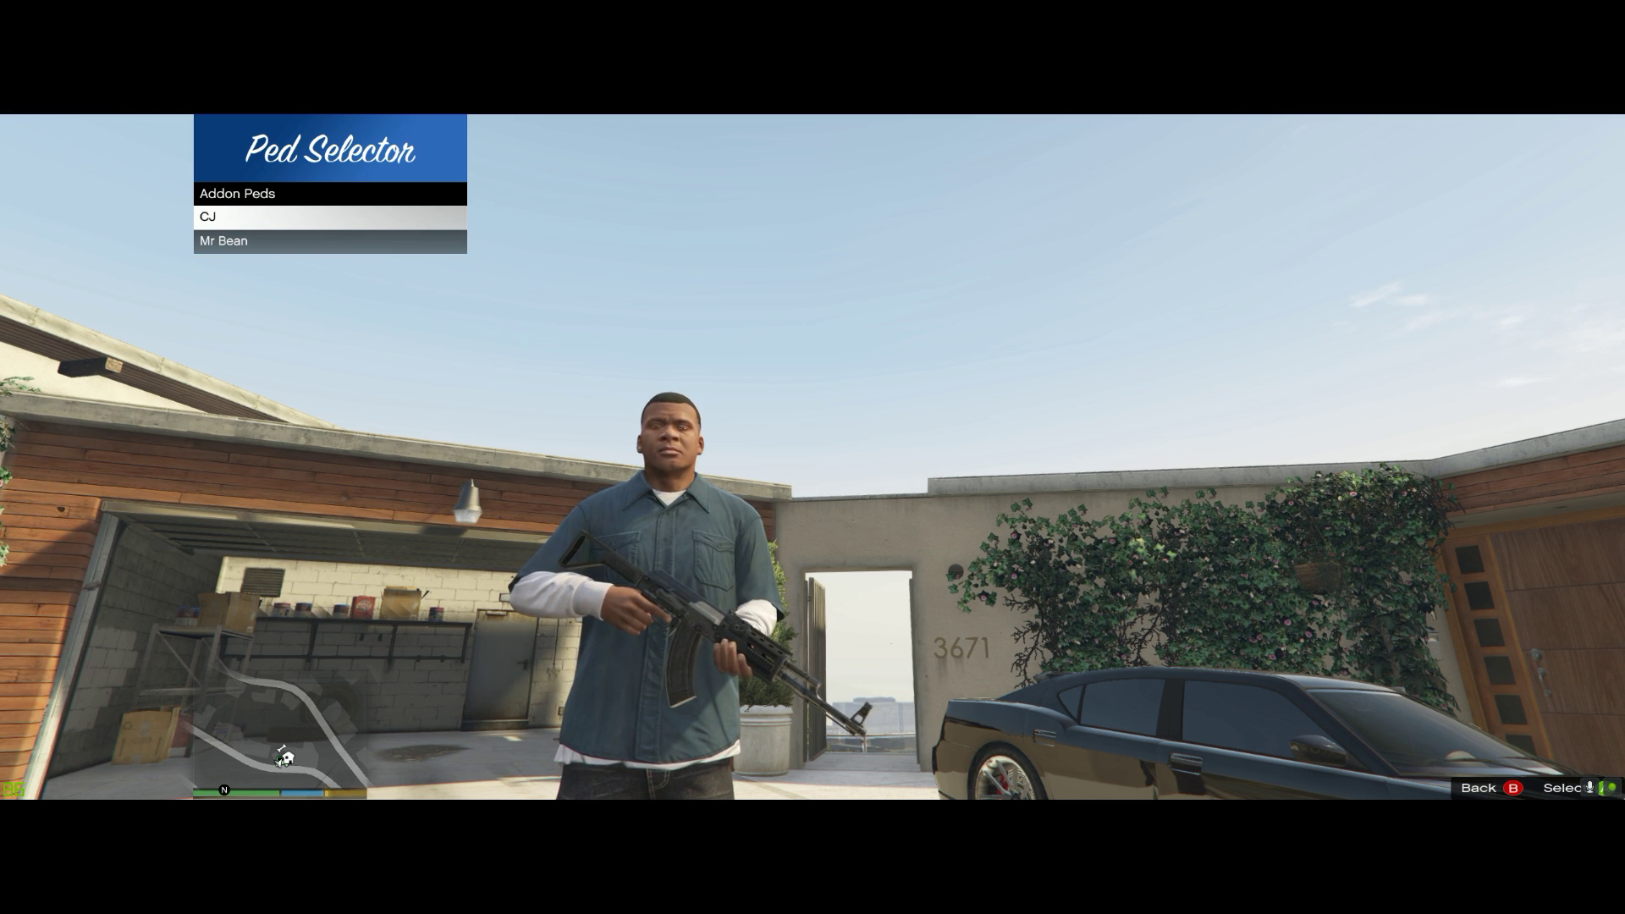
key(Down)
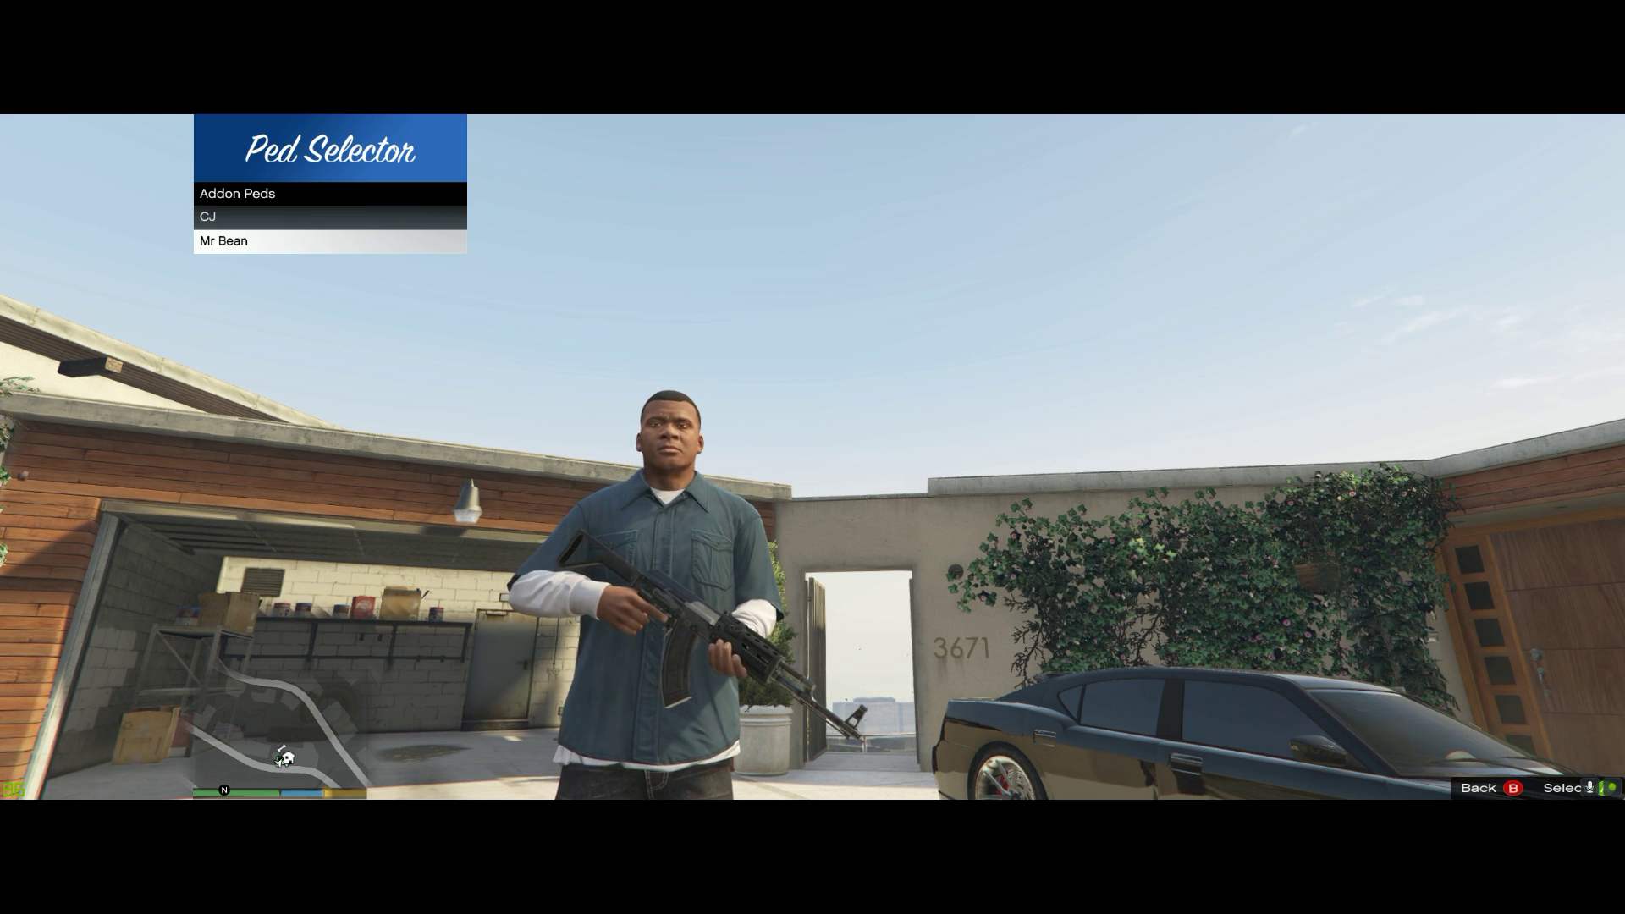
key(Return)
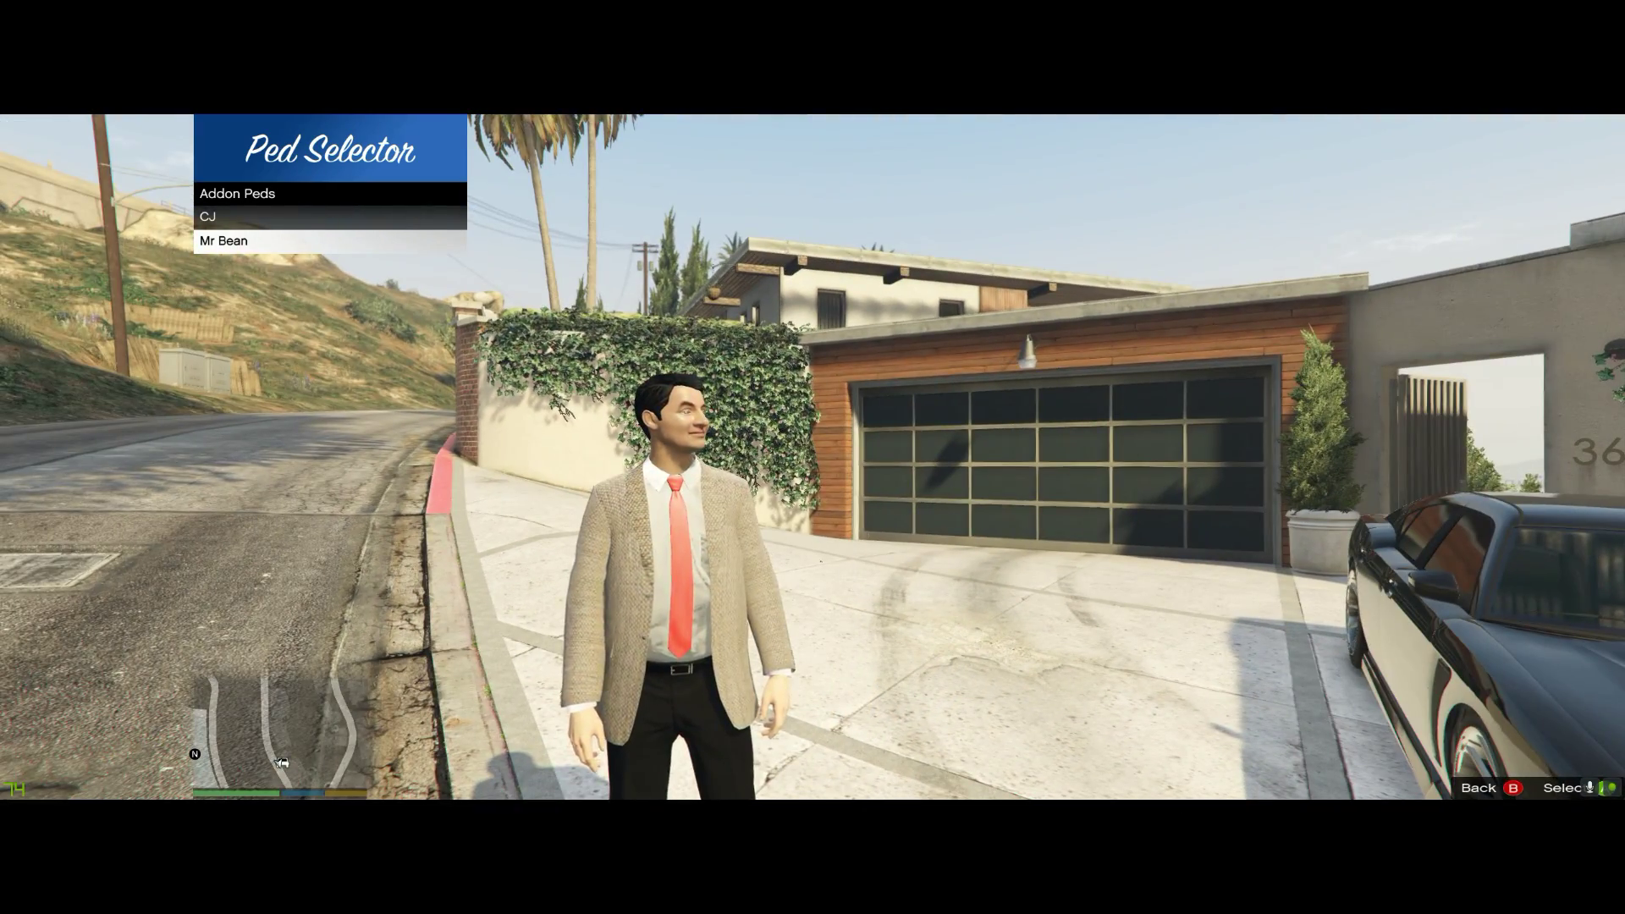
Switch the player model to the CJ addon ped, view the Ped Selector's mod information and close the selector.
key(Up)
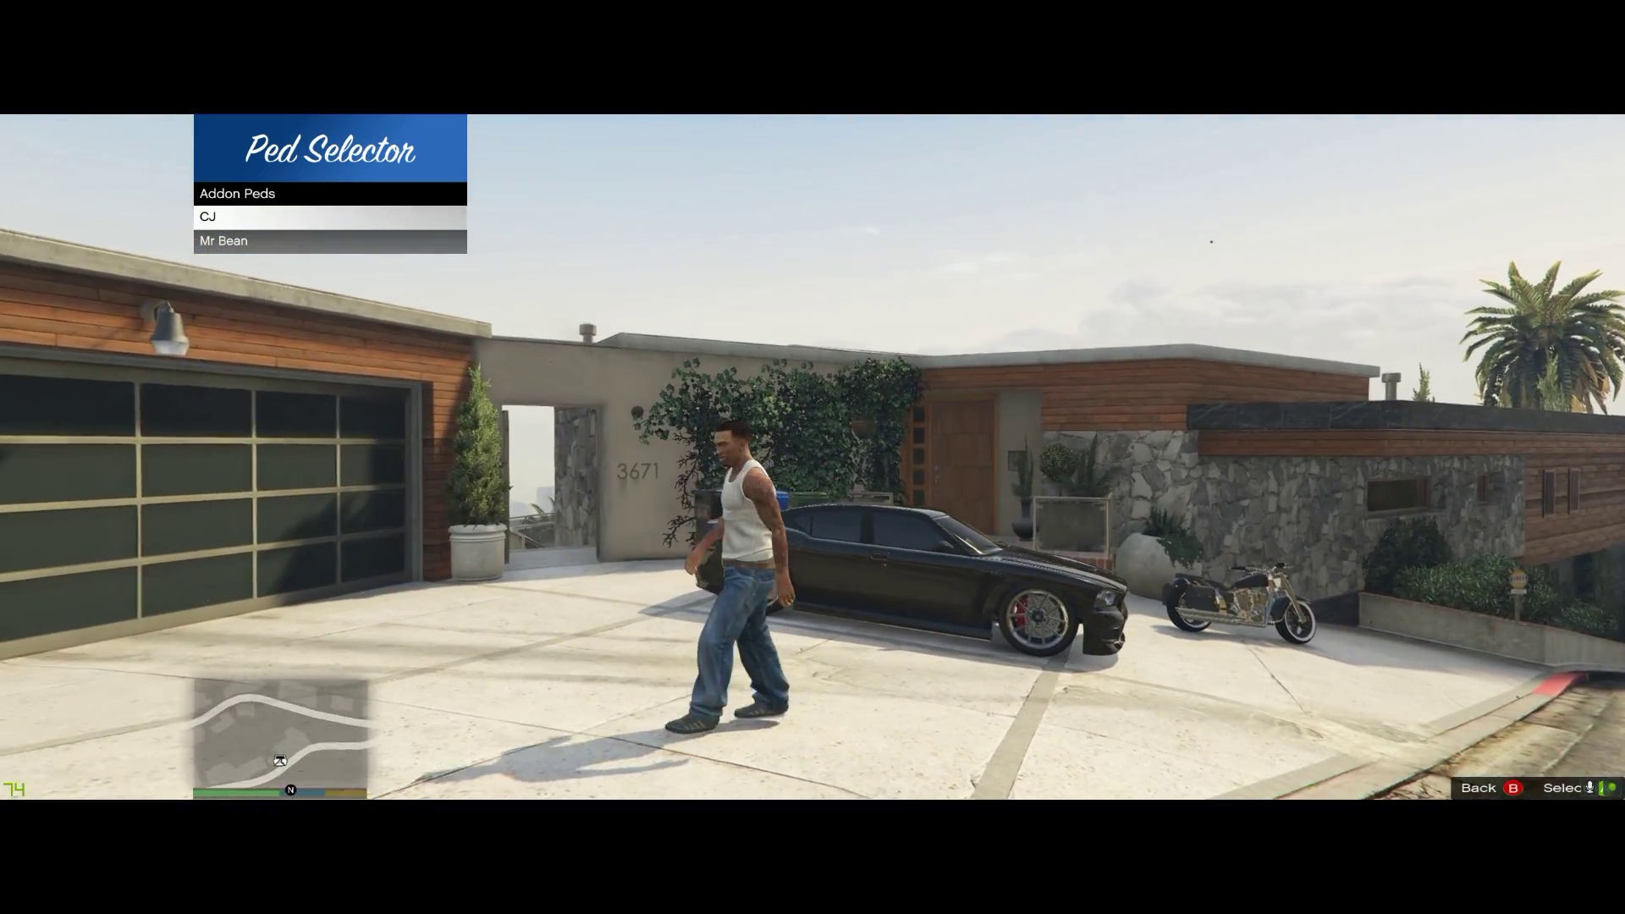
key(BackSpace)
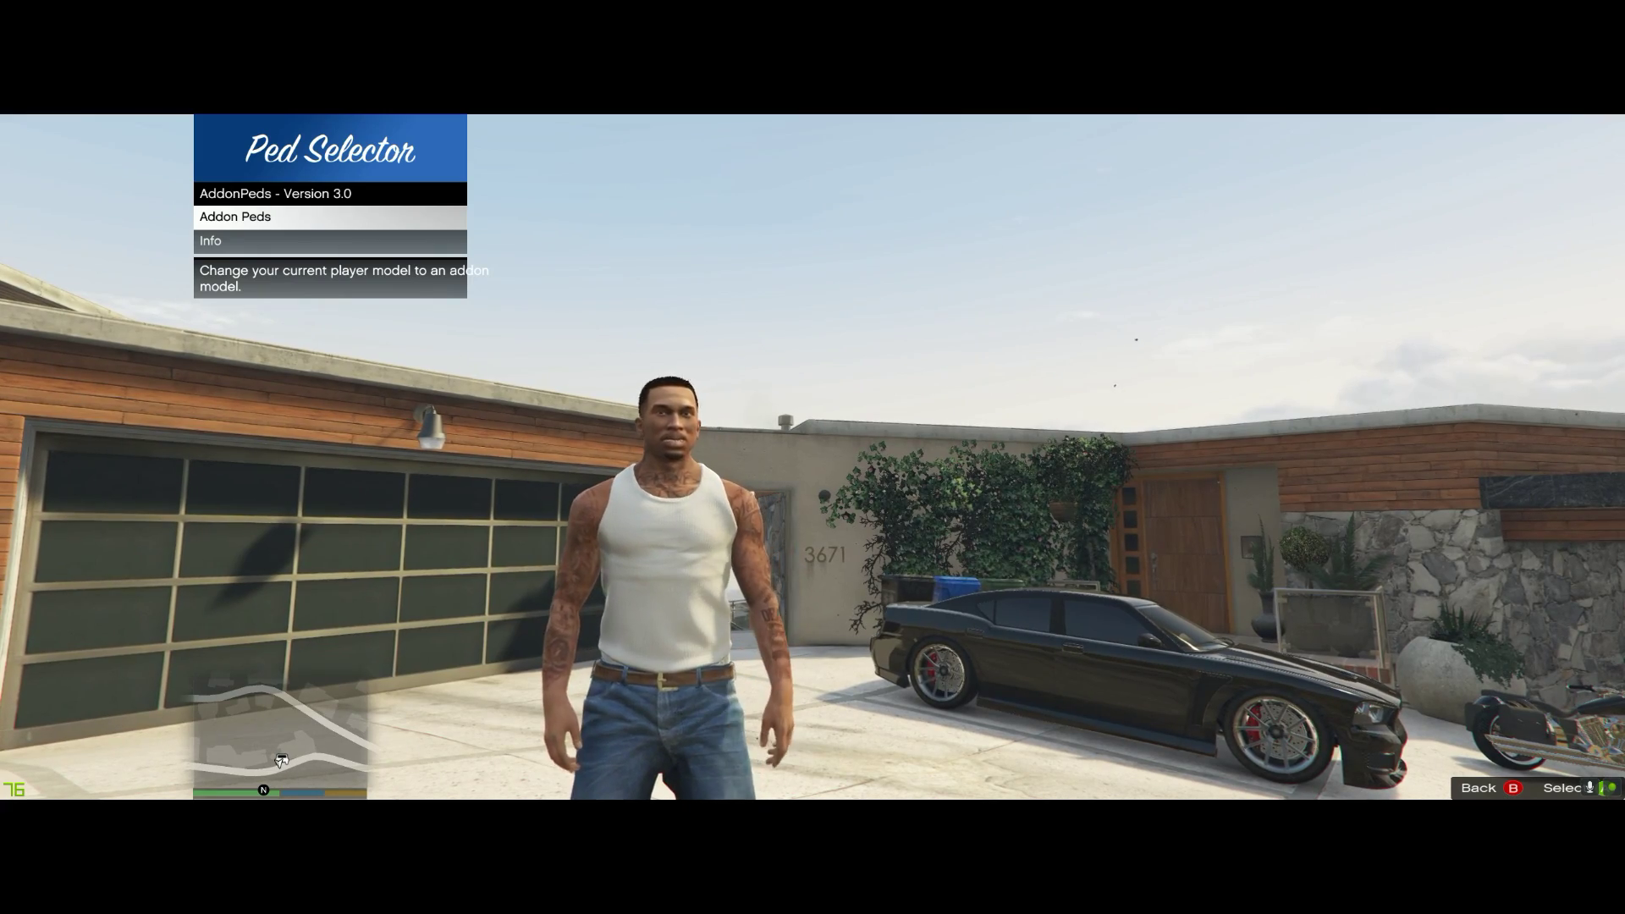
key(Down)
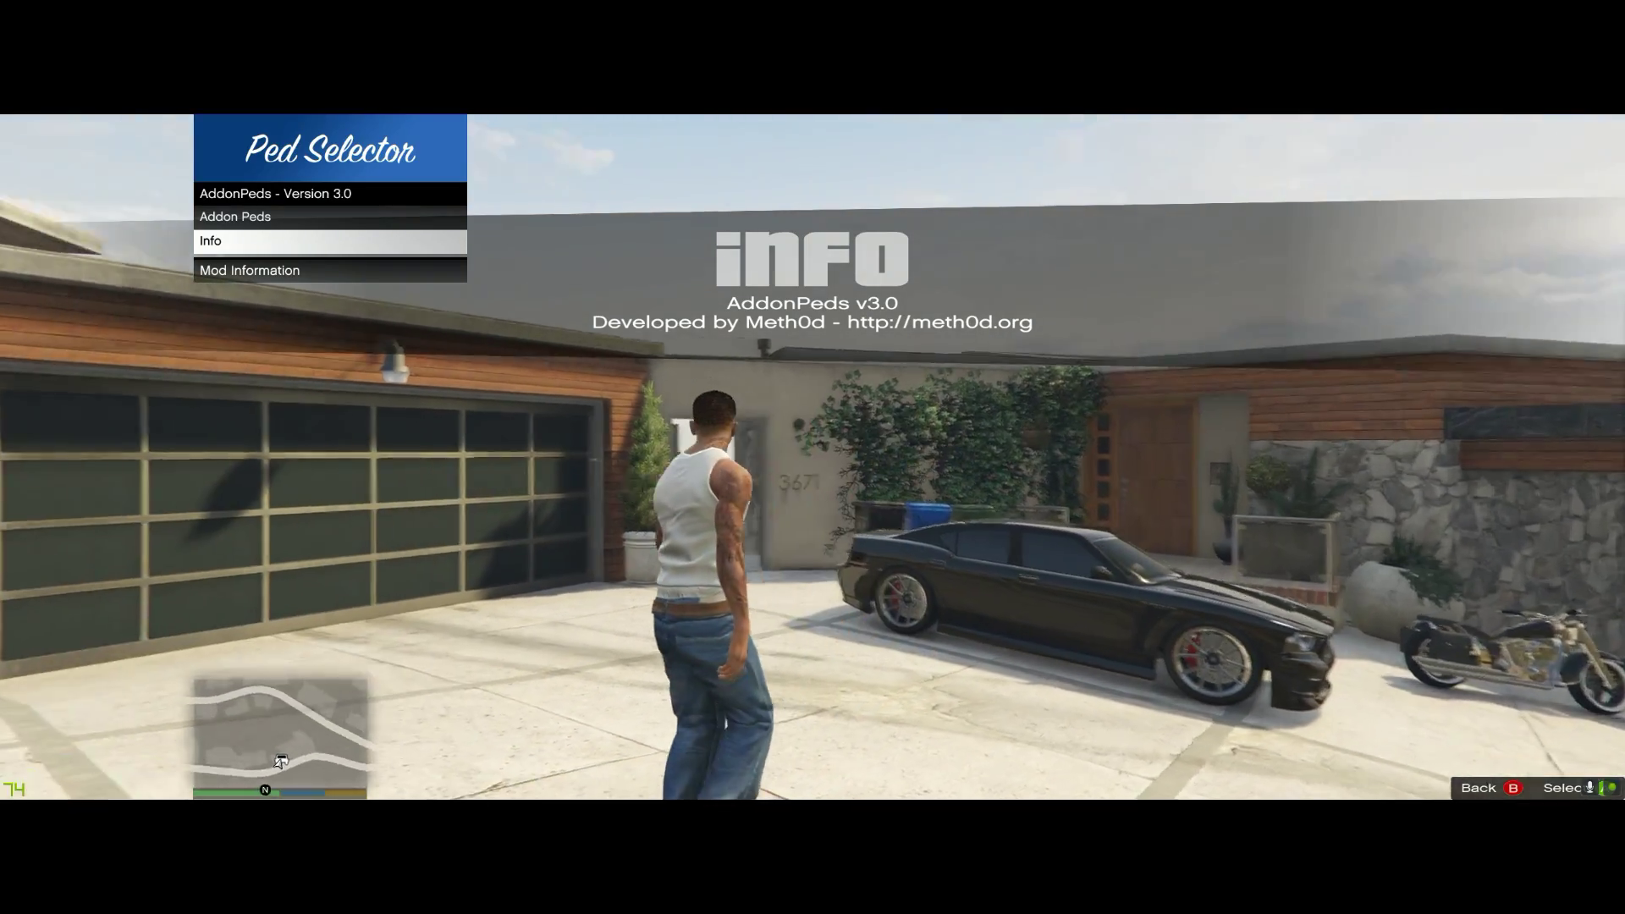
key(BackSpace)
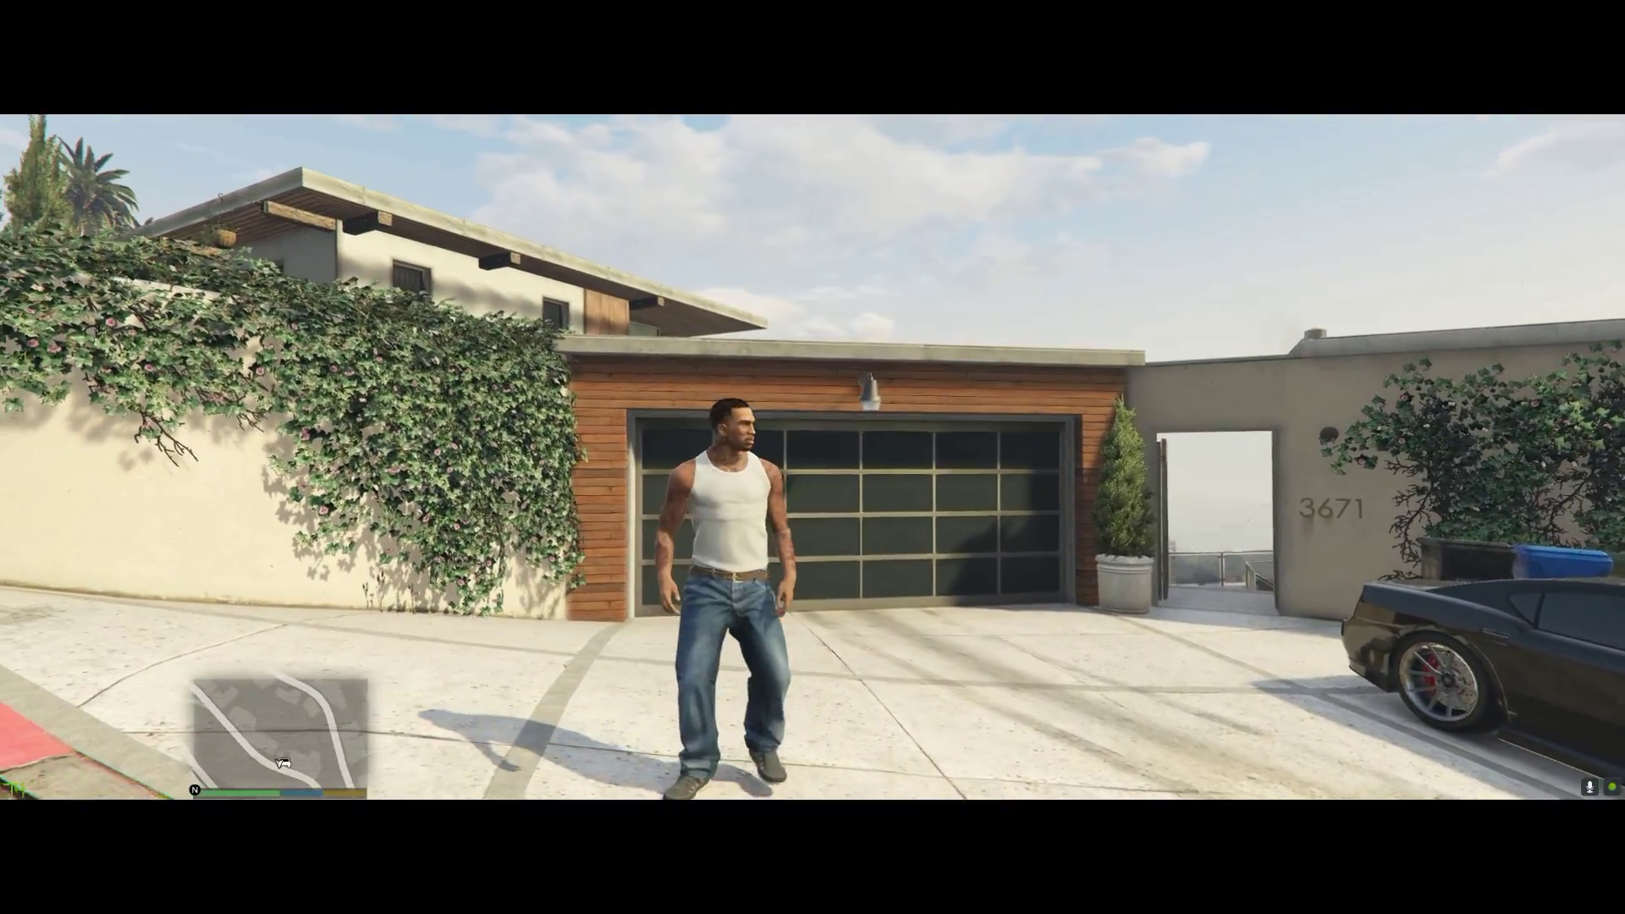
Walk CJ around the driveway and get on the motorcycle parked by the house.
key(w)
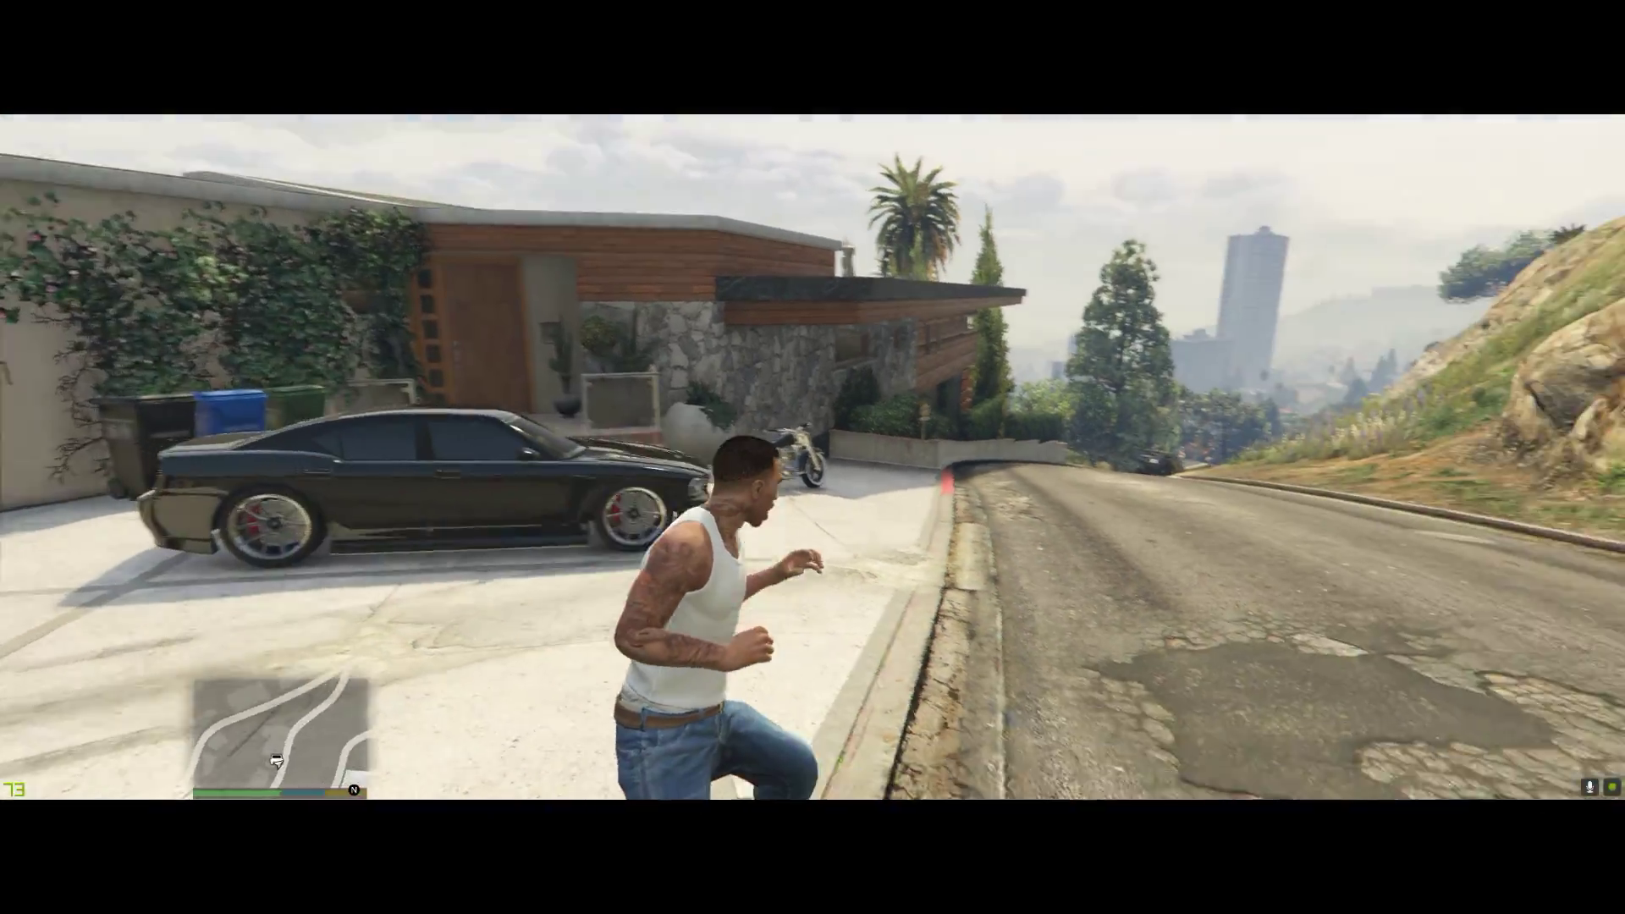
key(s)
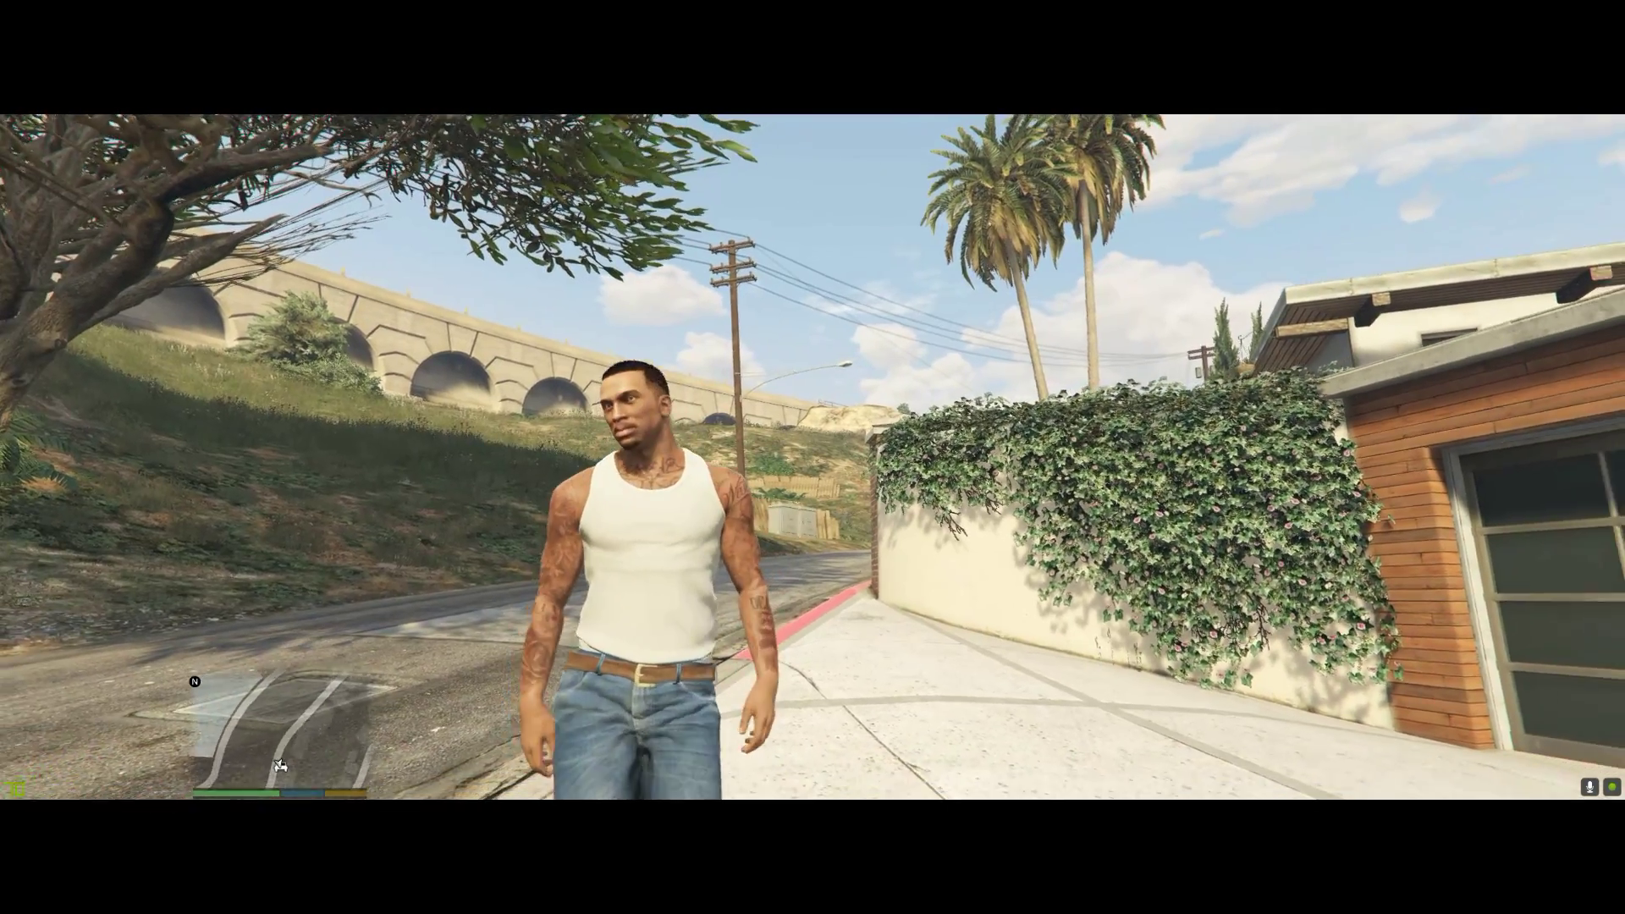
key(d)
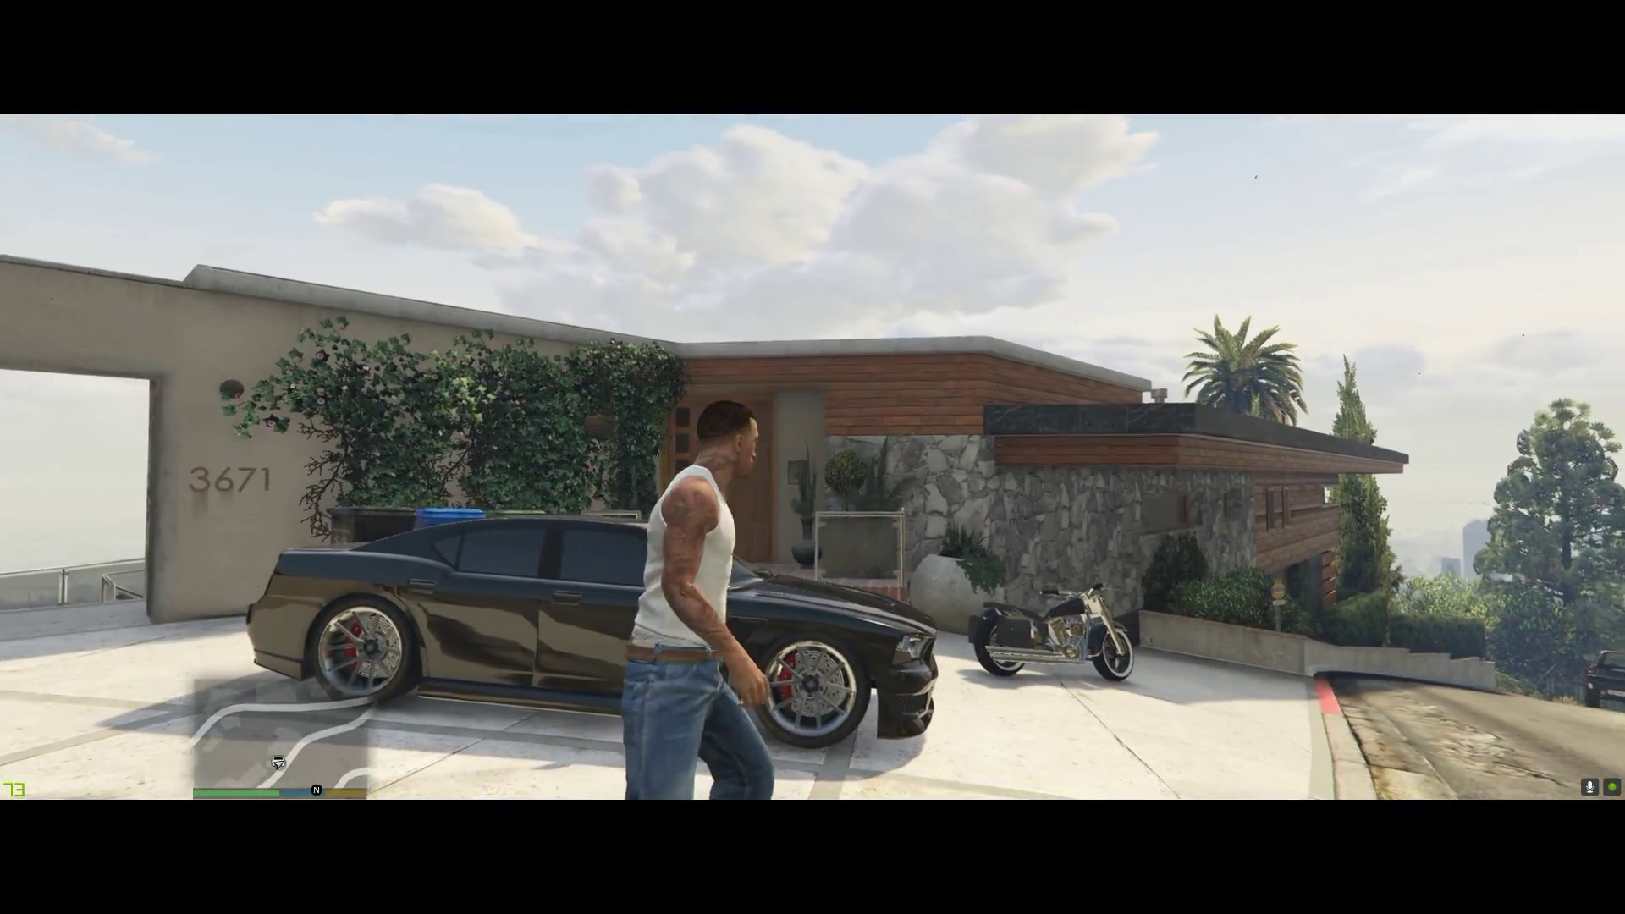
key(w)
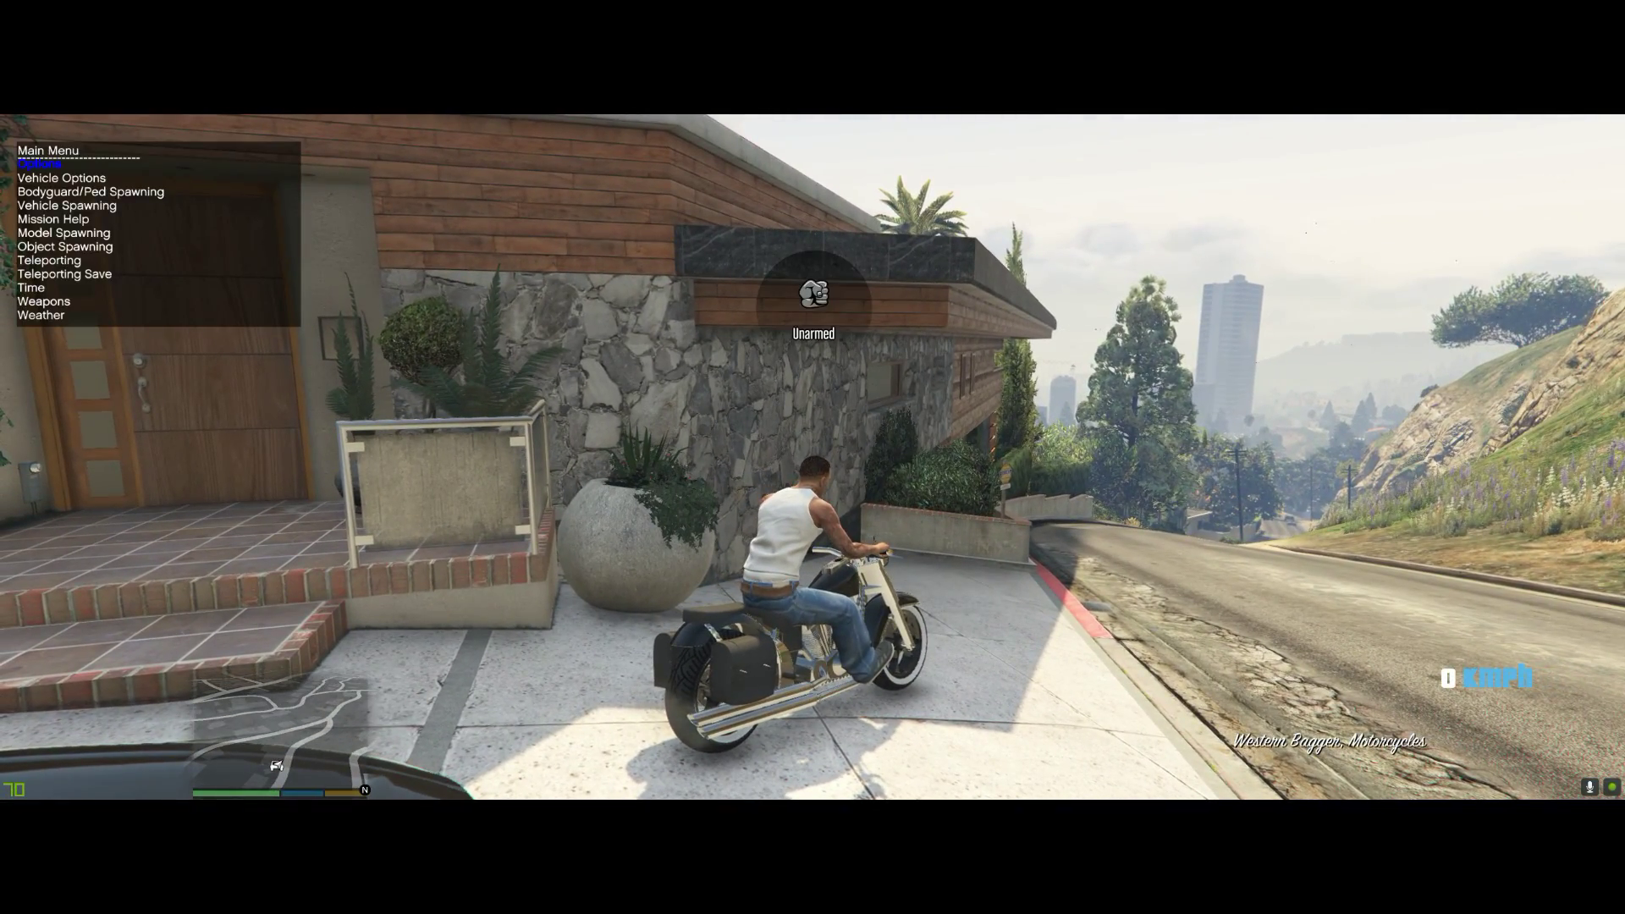
Enable the drive task for the player in the trainer's Player Drive Task Menu so CJ rides the motorcycle automatically.
key(Up)
key(Up)
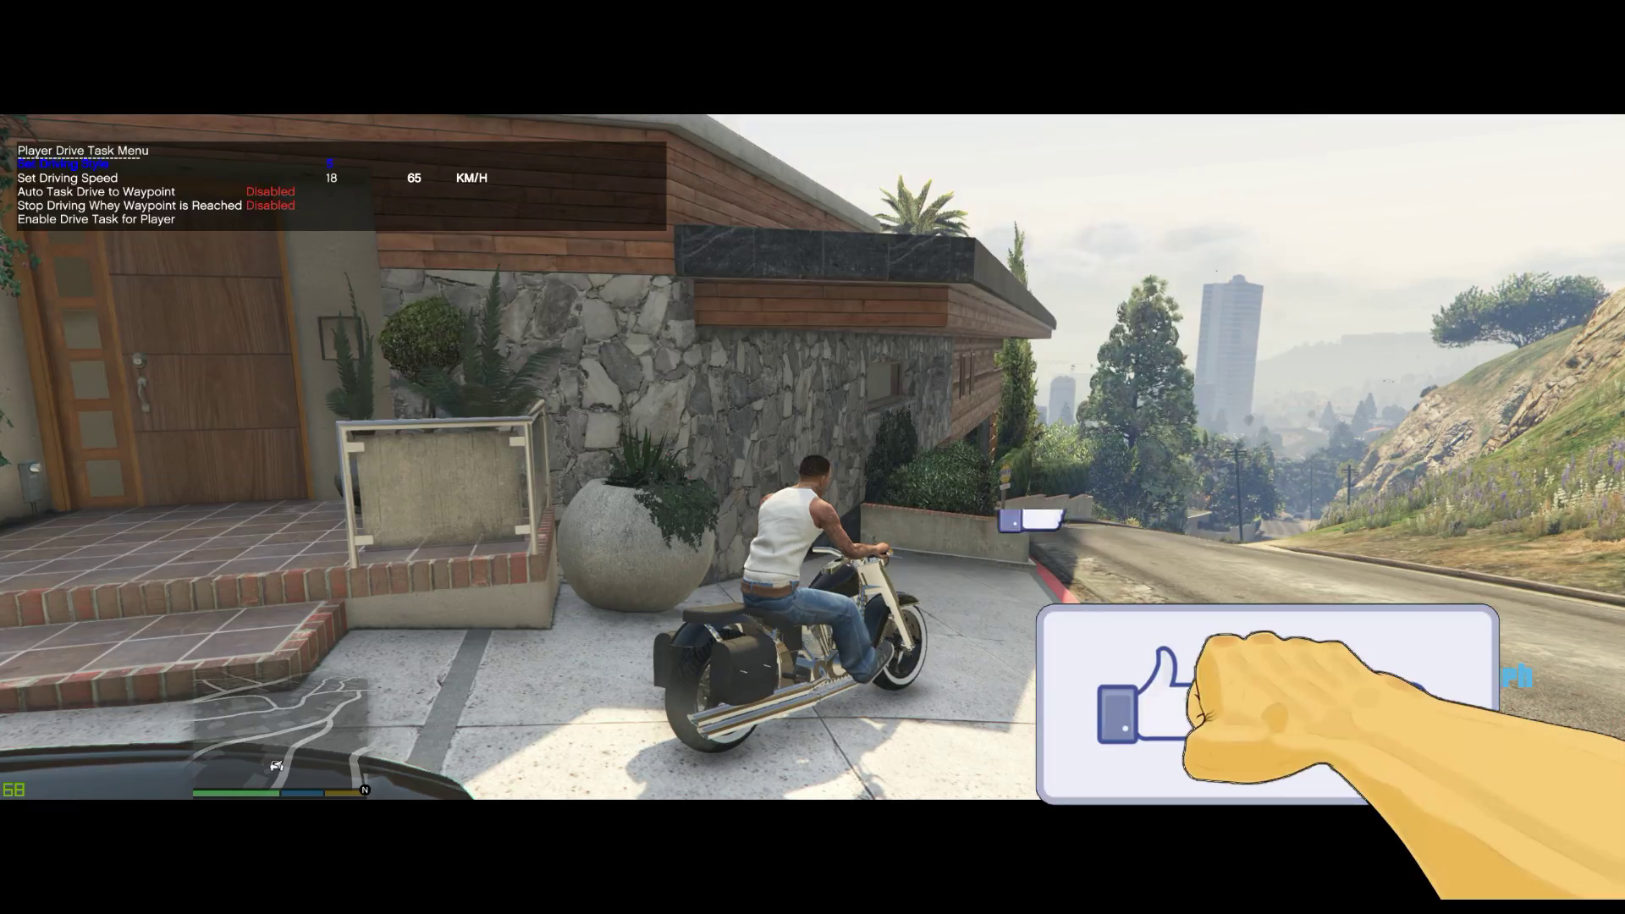
key(Up)
key(Return)
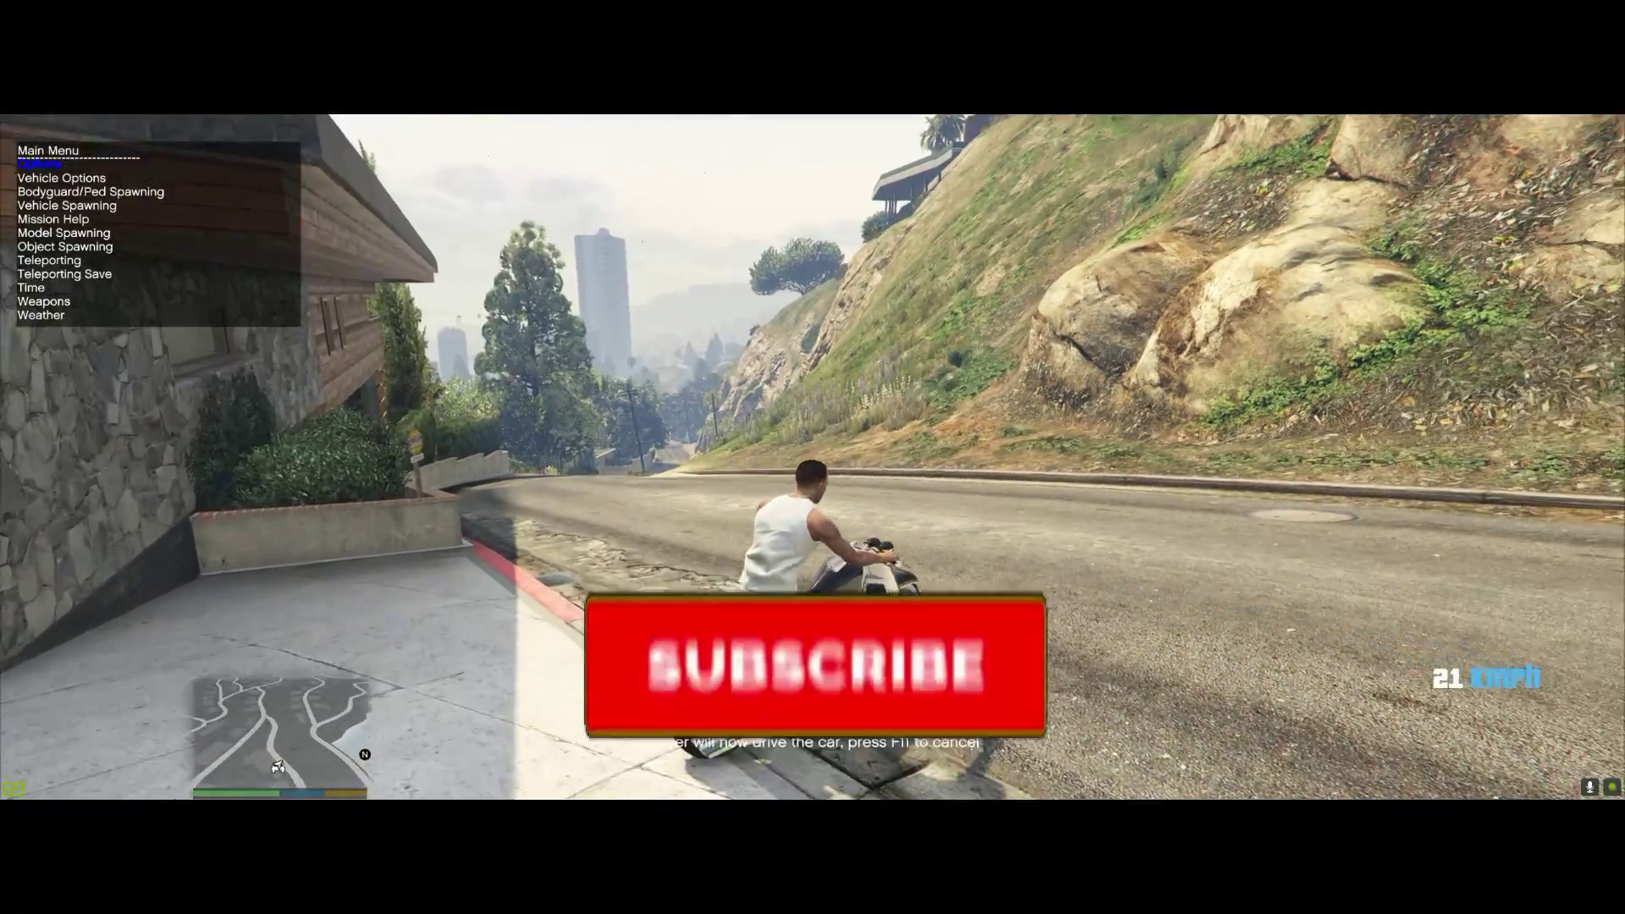